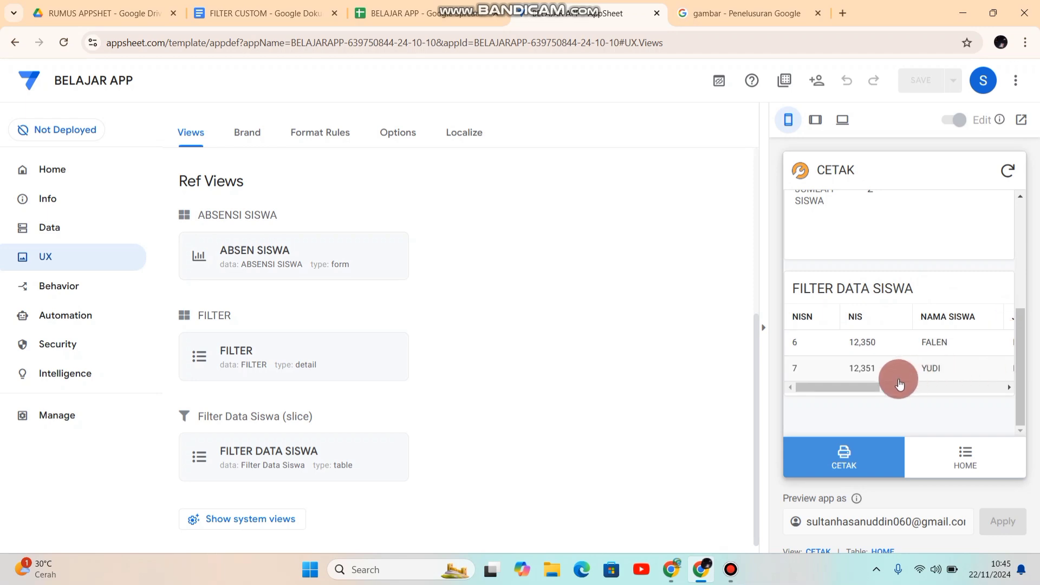
Step: Show the columns of the FILTER table in the app's data settings
mouse_move(856, 388)
mouse_down()
mouse_move(1019, 385)
mouse_move(839, 392)
mouse_up()
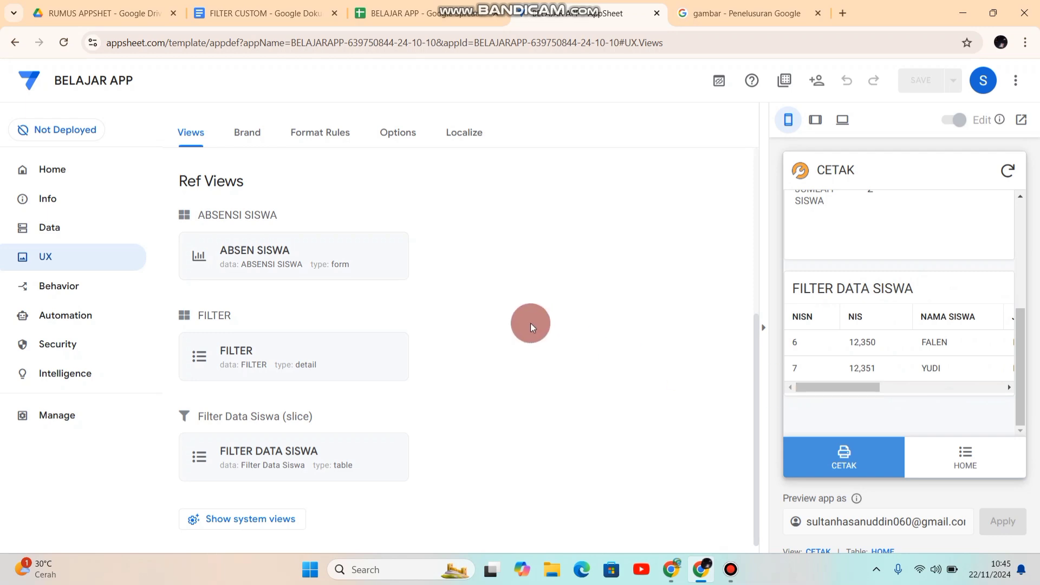
click(73, 233)
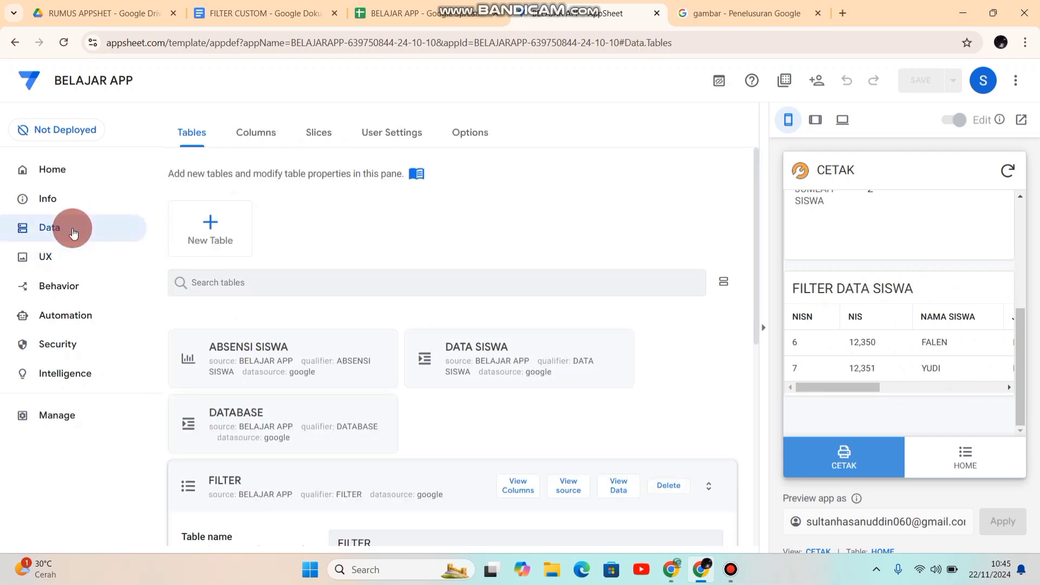
click(517, 485)
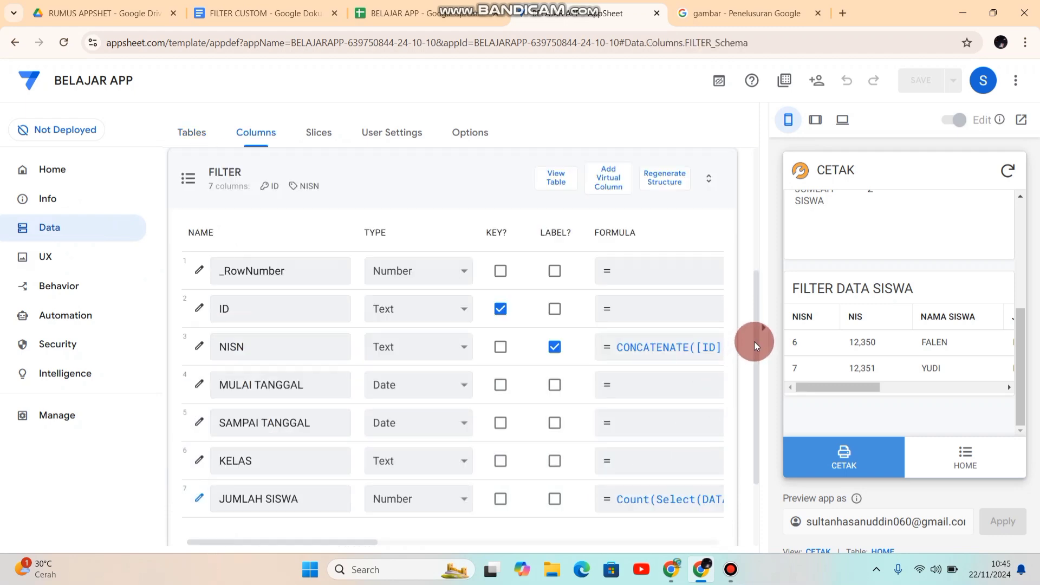
mouse_move(754, 342)
mouse_down()
mouse_move(759, 395)
mouse_move(756, 343)
mouse_up()
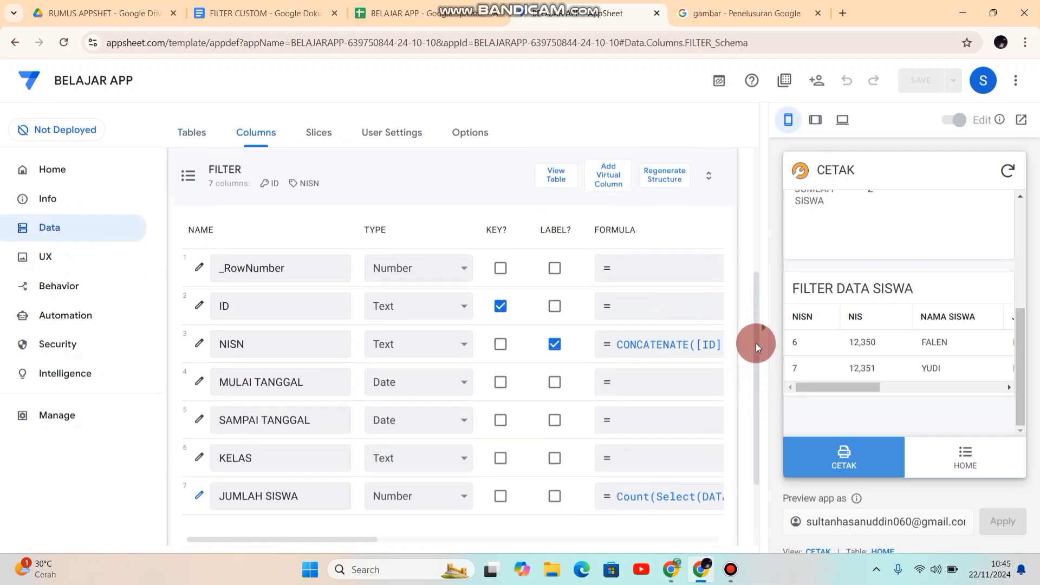
click(602, 174)
drag(549, 192, 378, 195)
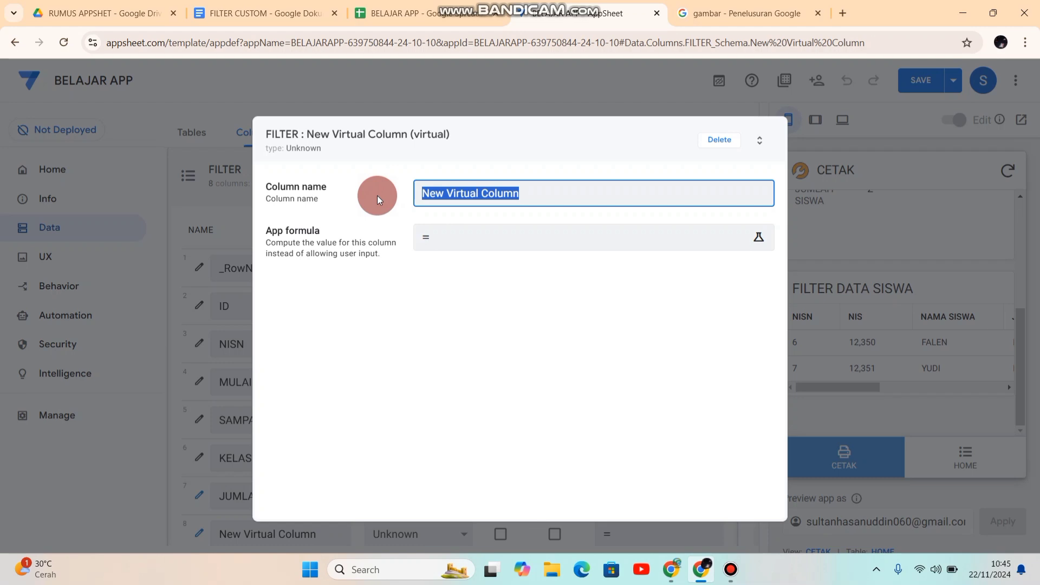
text(DATA_PDF)
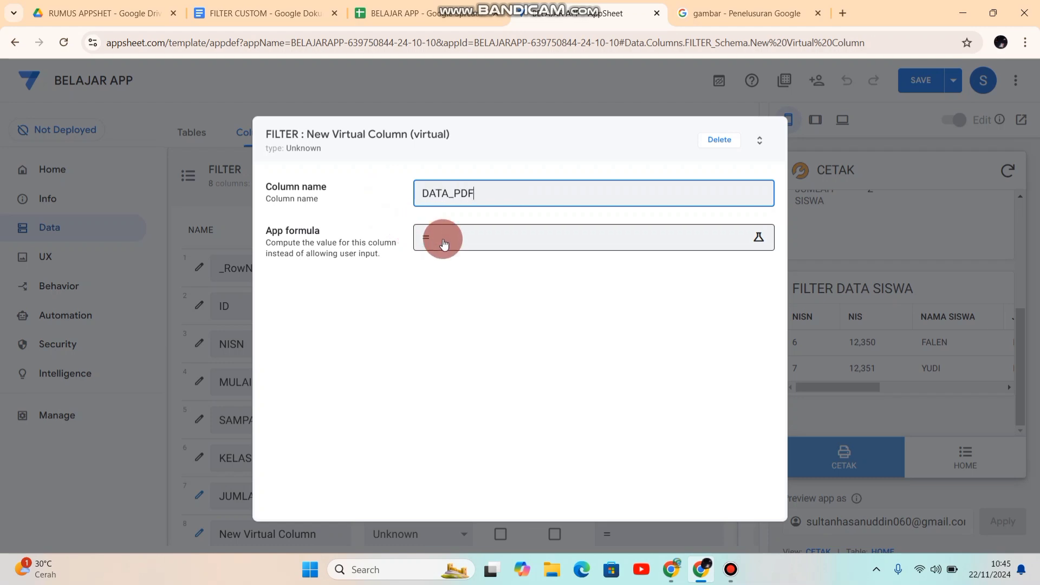
click(712, 151)
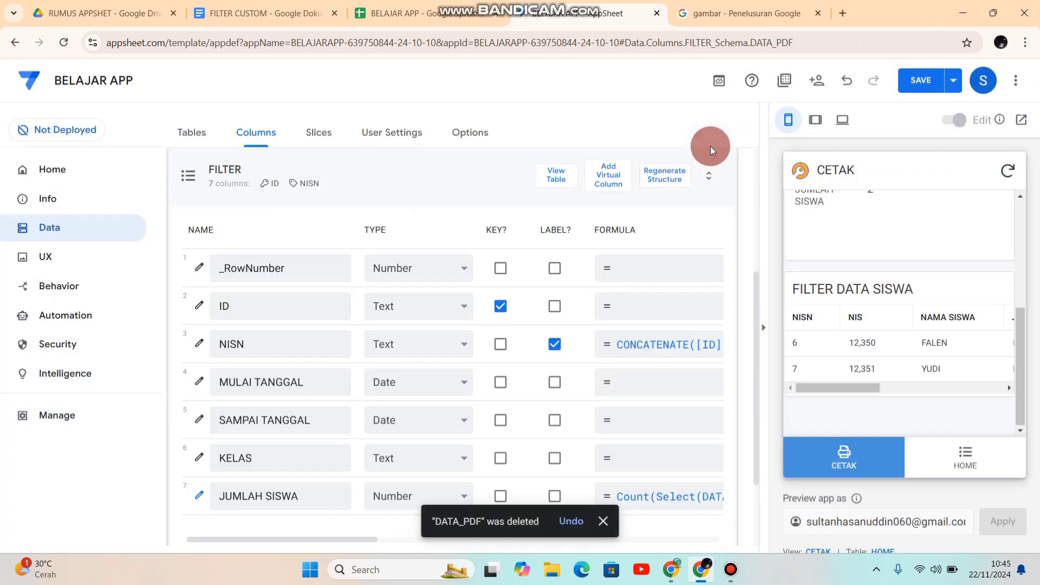
Step: Copy the whole app formula of the JUMLAH SISWA column and leave the formula editor
drag(758, 340, 755, 386)
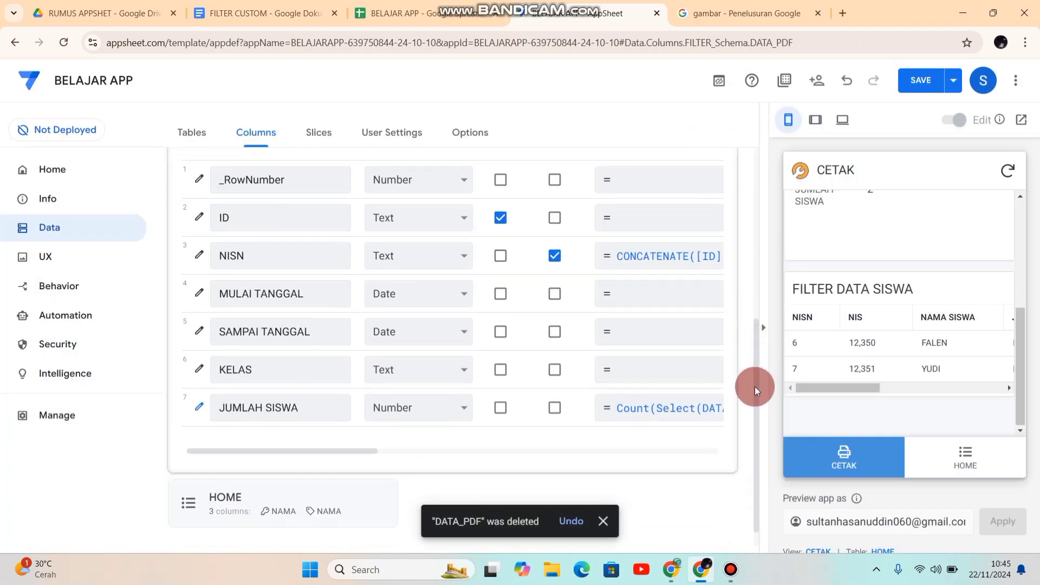
click(633, 412)
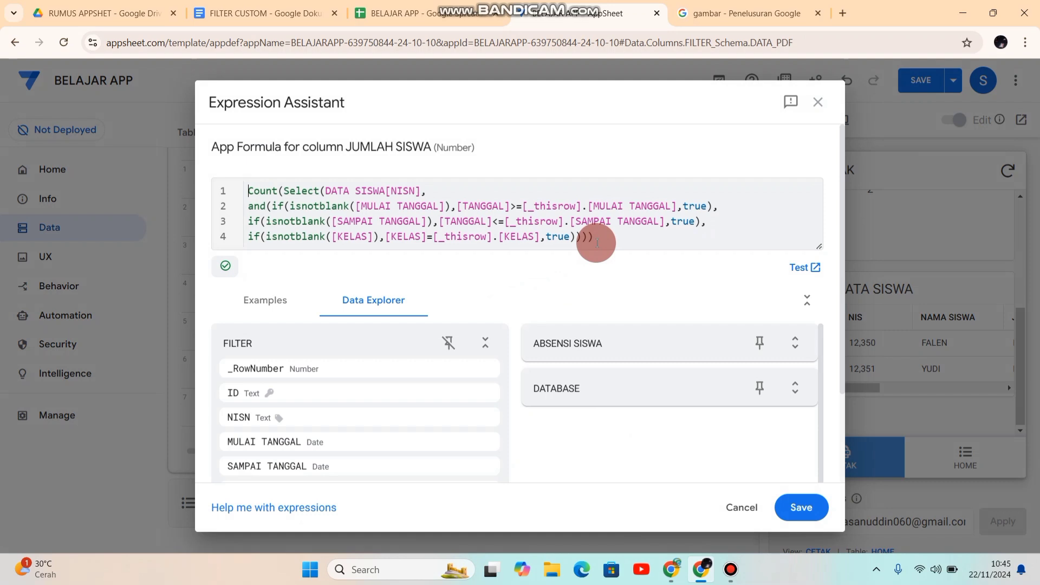
drag(597, 243, 223, 185)
key(ctrl+c)
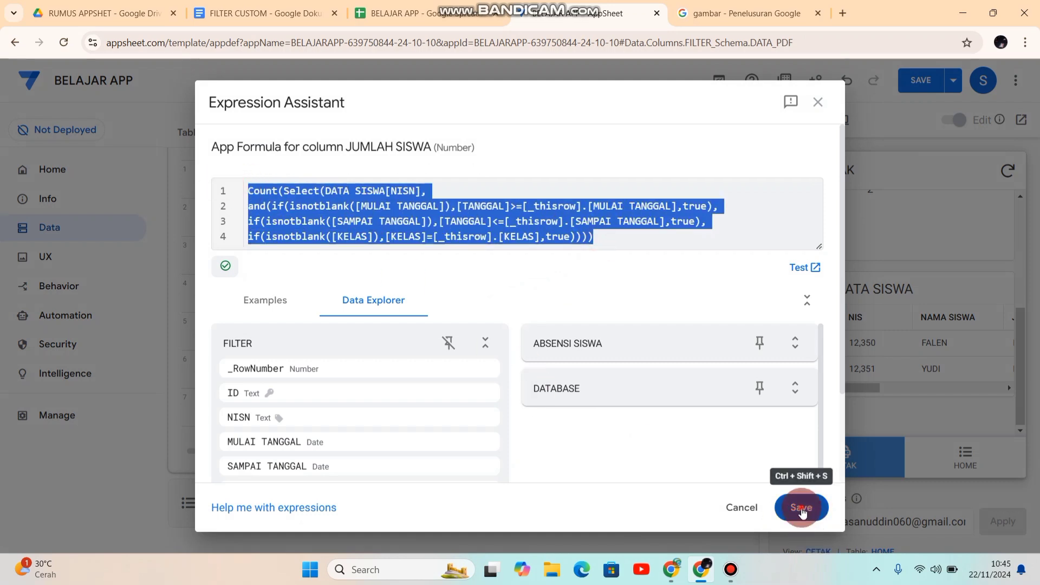
click(801, 507)
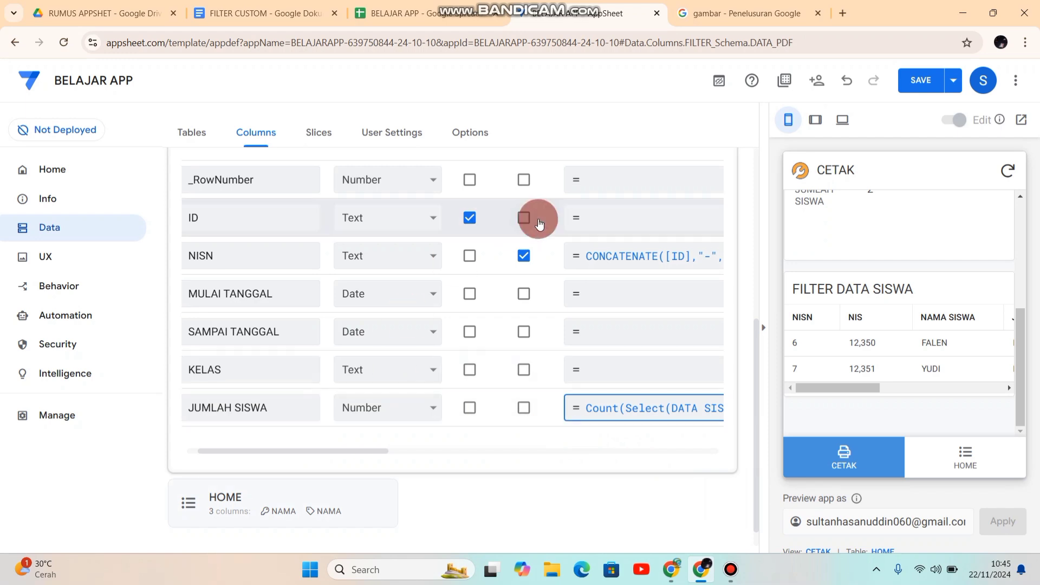
click(759, 333)
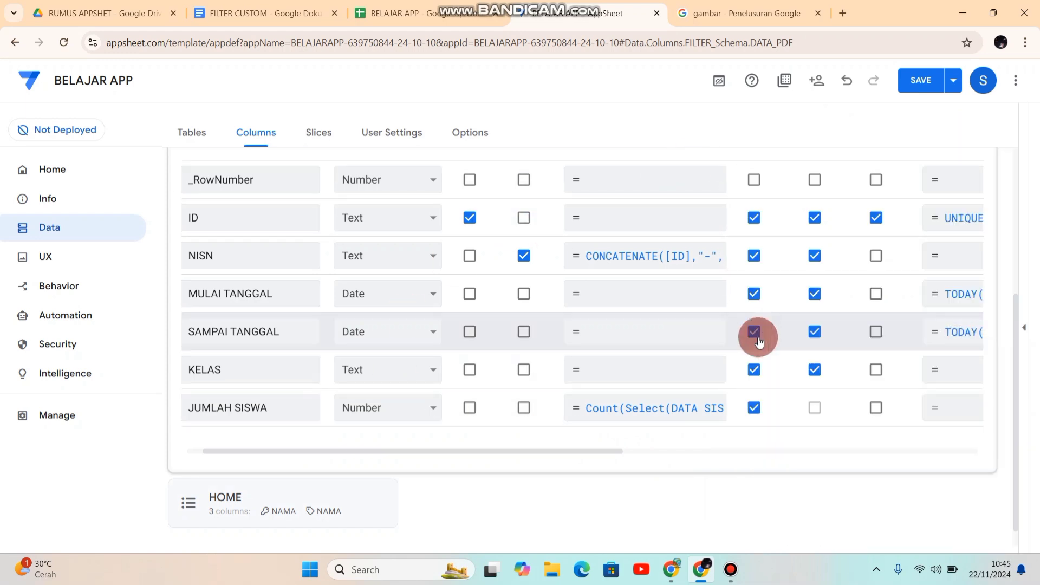
click(1026, 334)
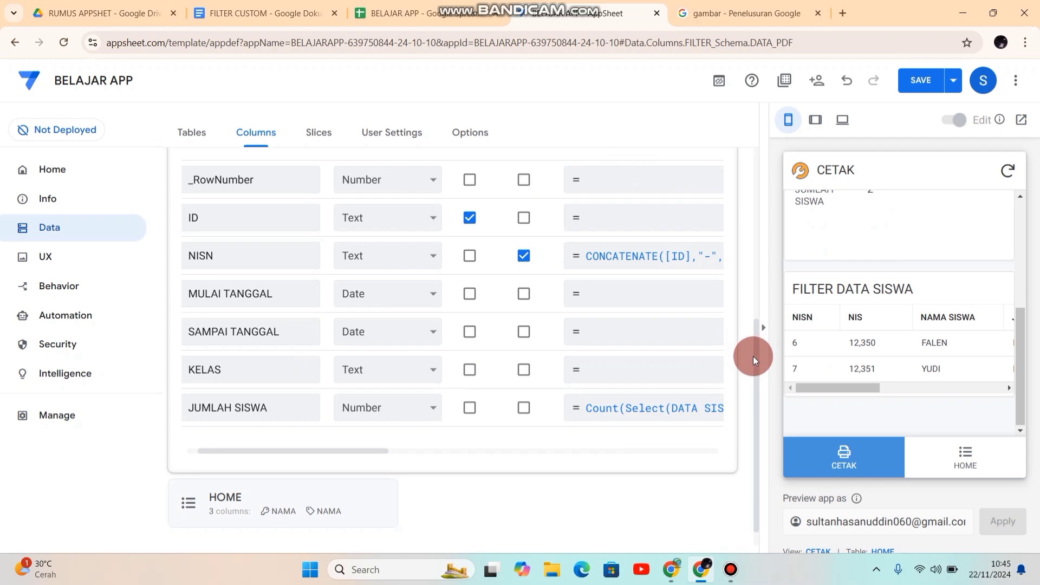
Step: Add a virtual column named DATA_PDF to the FILTER table
drag(756, 359, 754, 284)
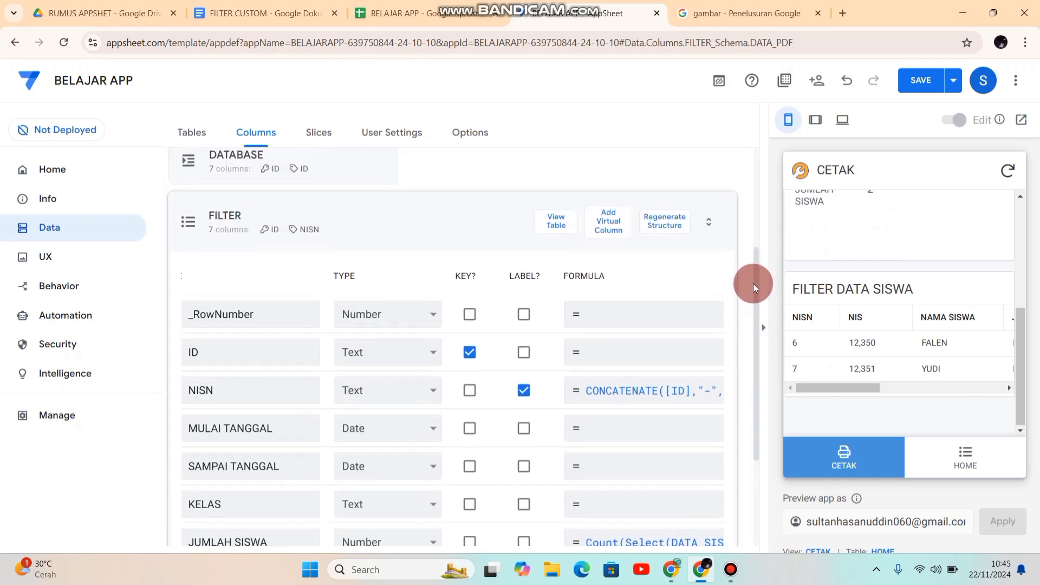
click(617, 226)
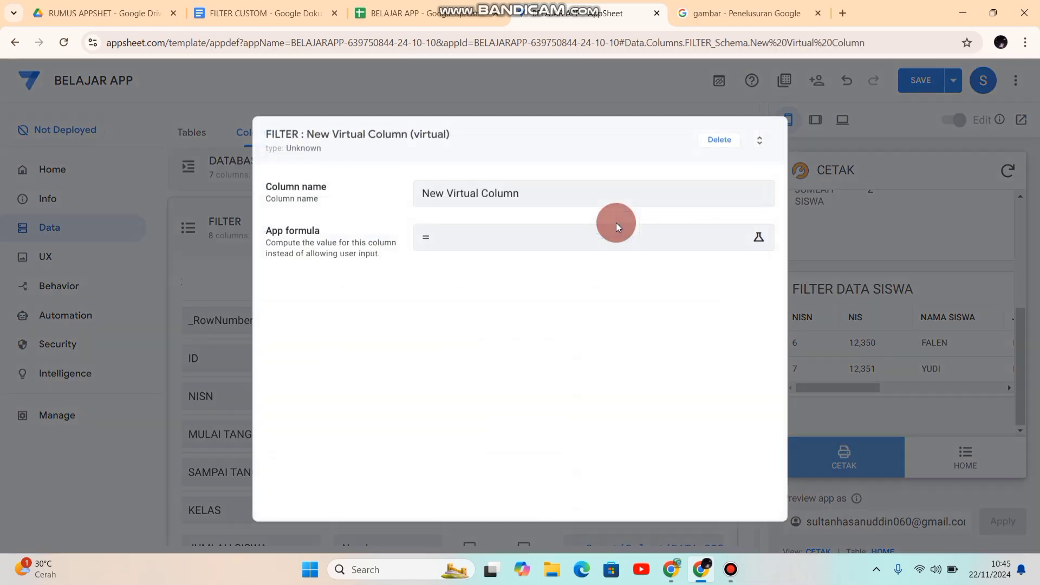
triple_click(540, 193)
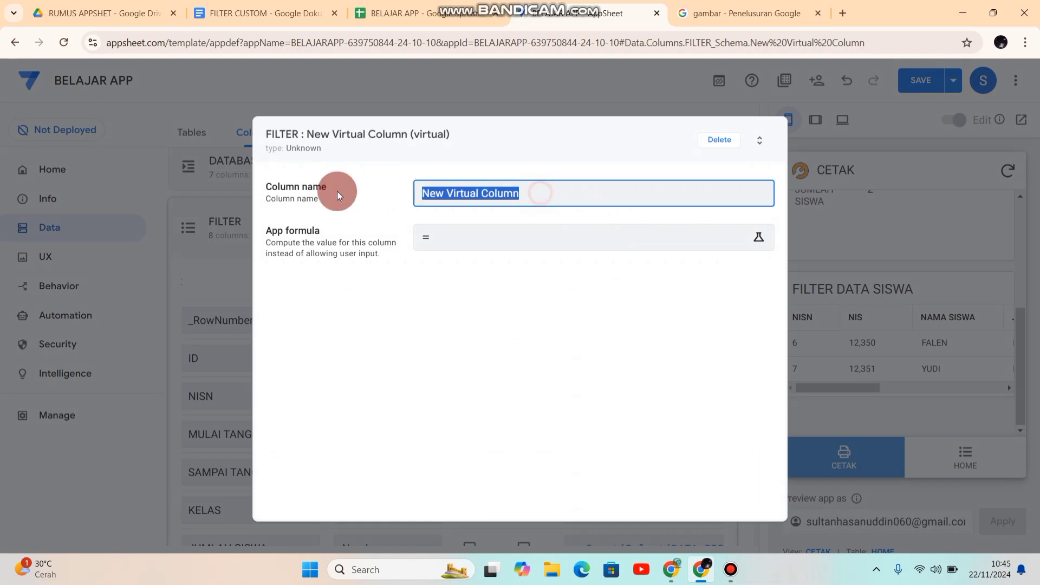
text(DATA_PDF)
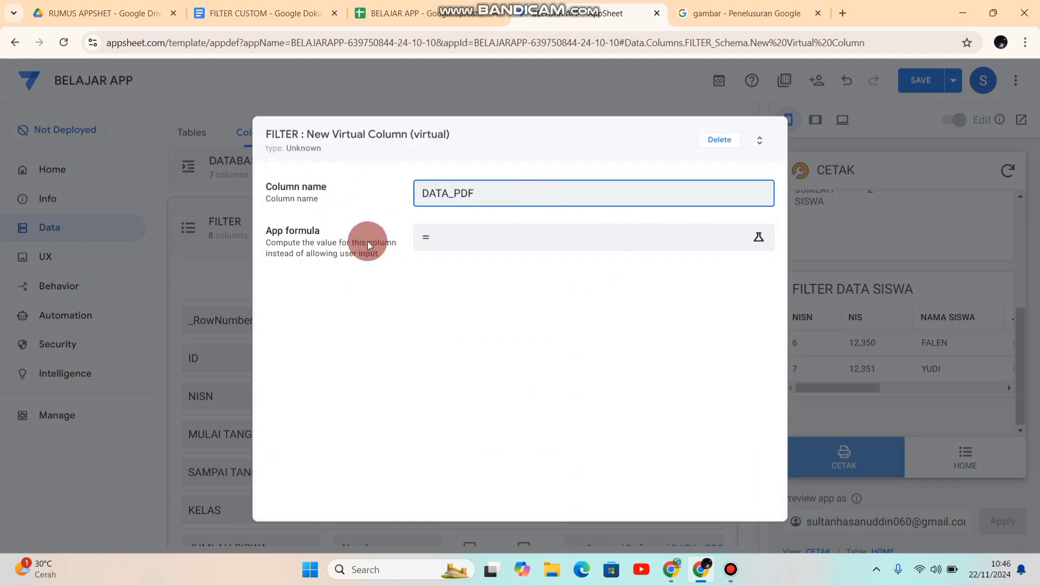
Step: Use the copied formula as DATA_PDF's app formula without its outer Count( ) wrapper, starting at Select(DATA SISWA[NISN], and save the app
click(448, 240)
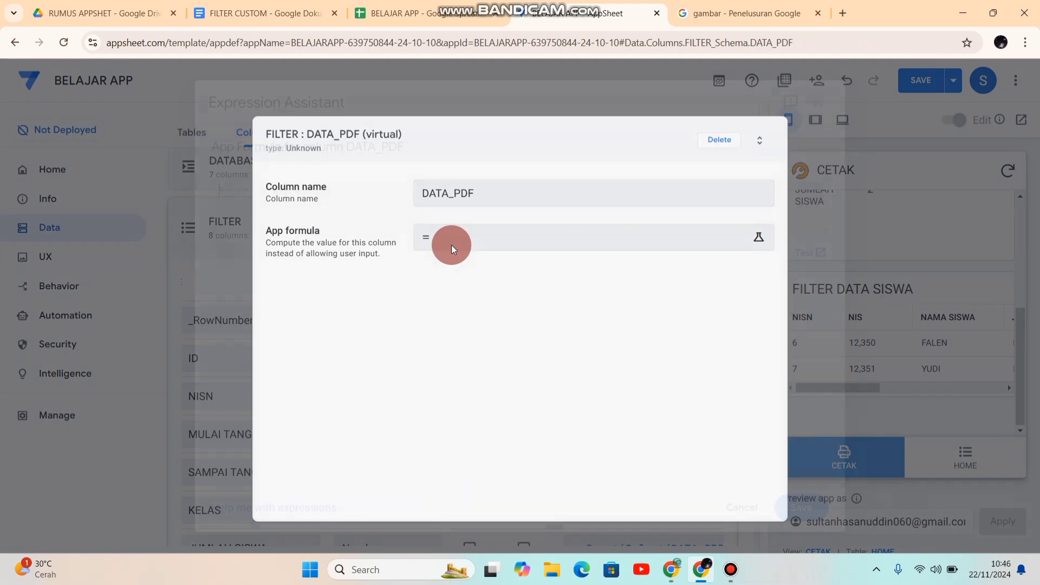
key(ctrl+v)
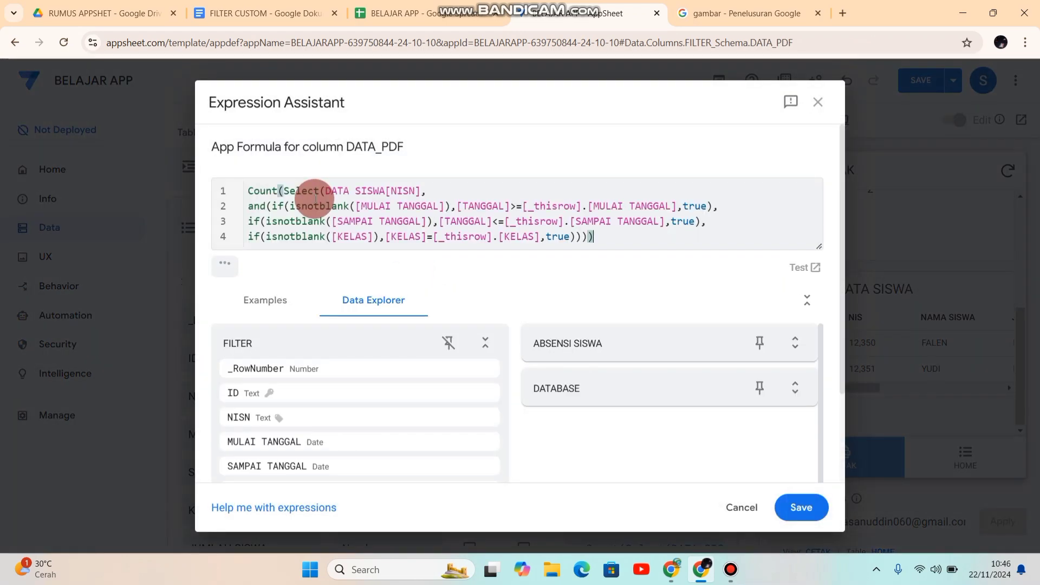
click(283, 191)
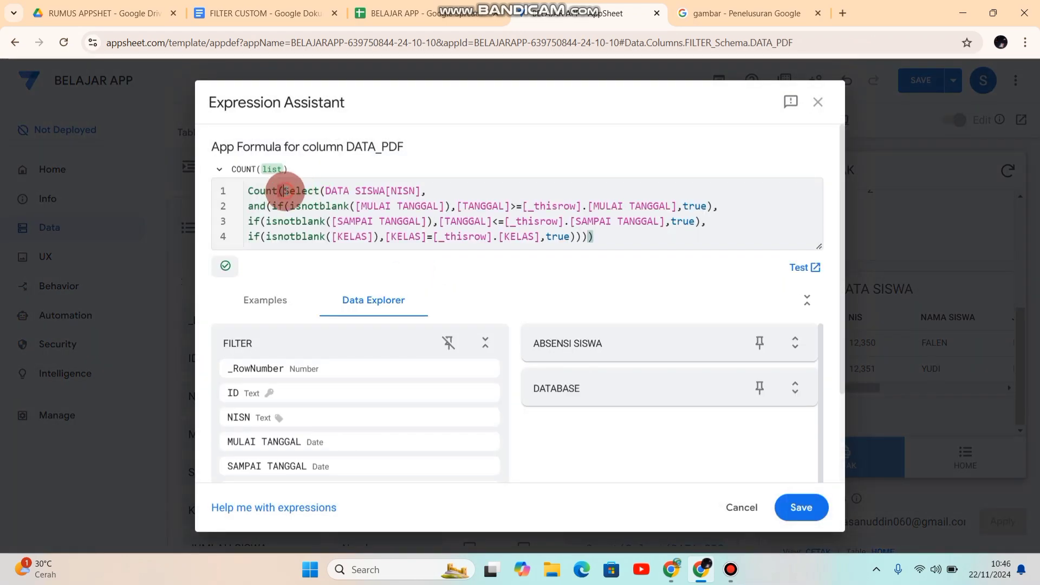
drag(285, 191, 249, 188)
key(BackSpace)
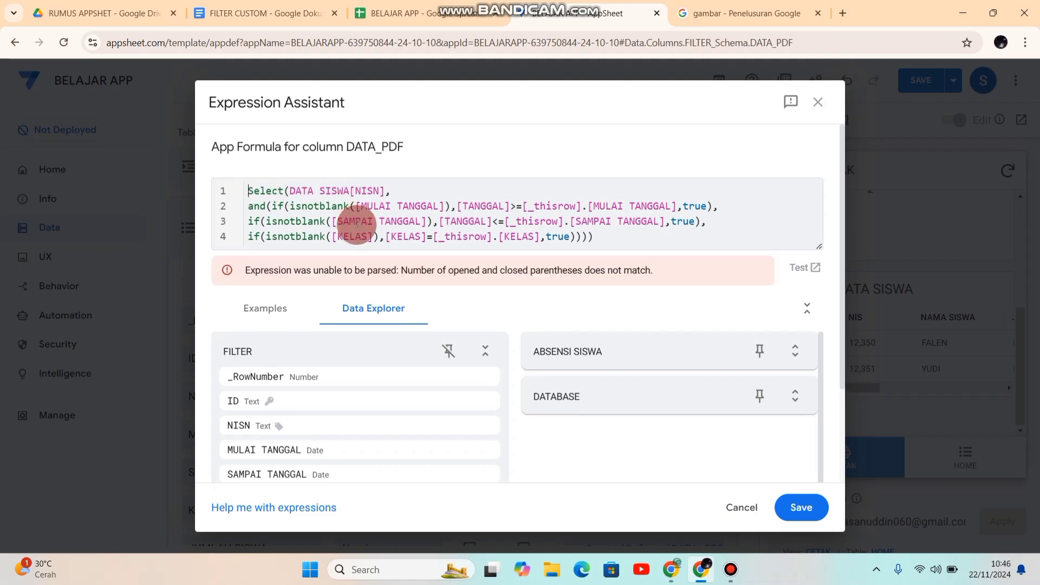
click(596, 236)
key(BackSpace)
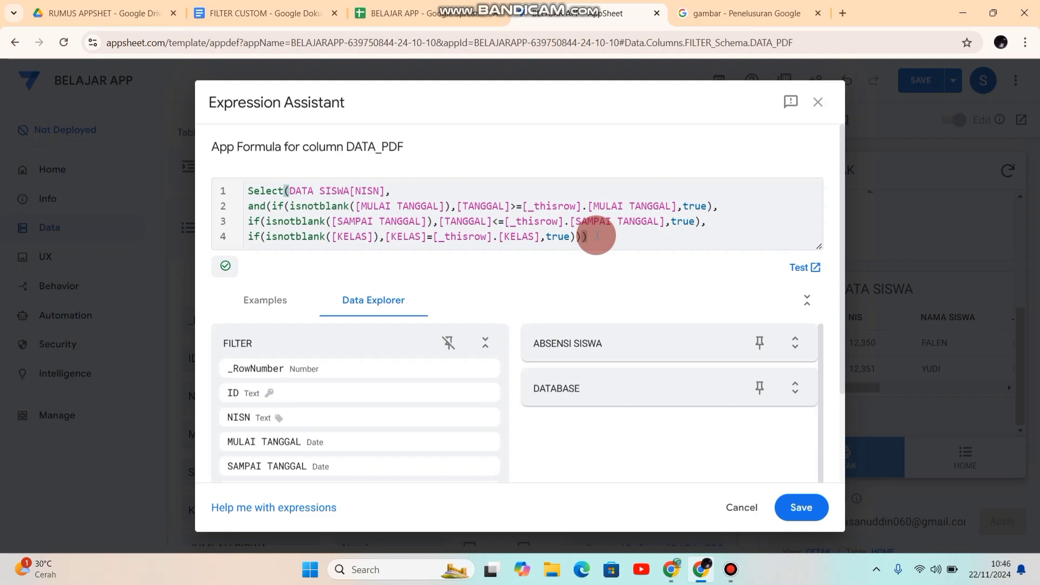
click(797, 507)
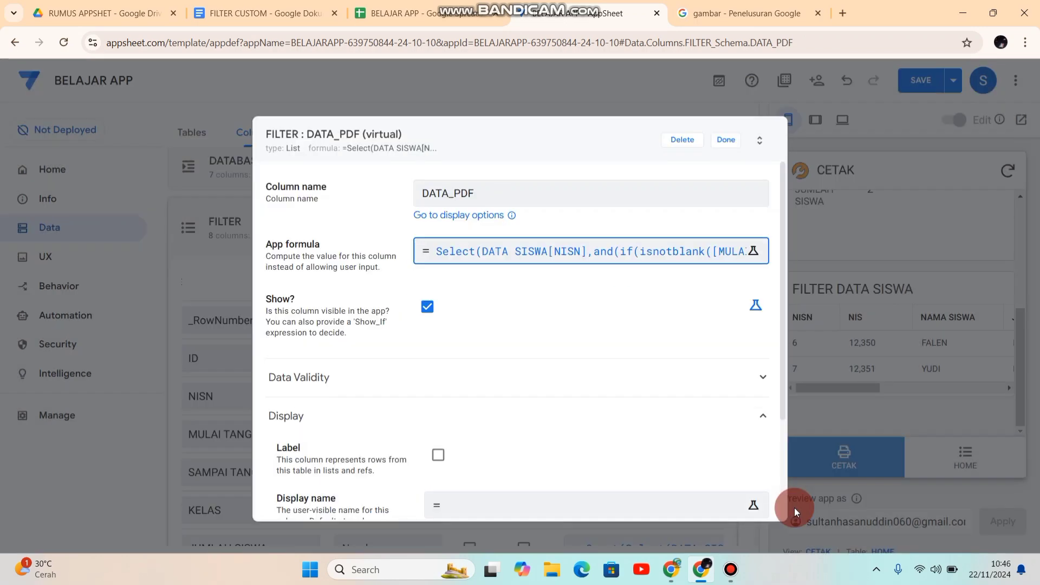
click(727, 141)
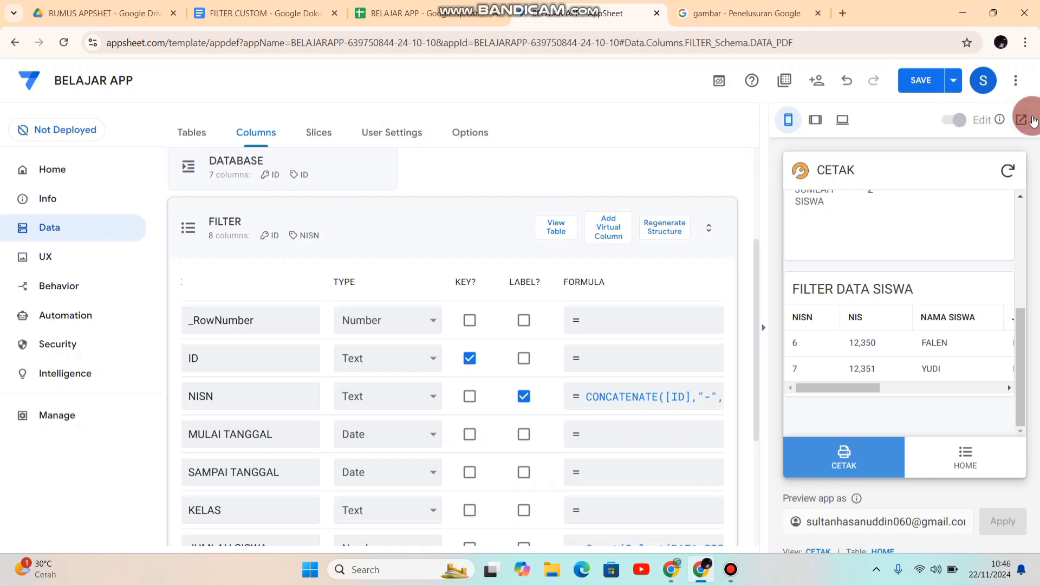
click(912, 85)
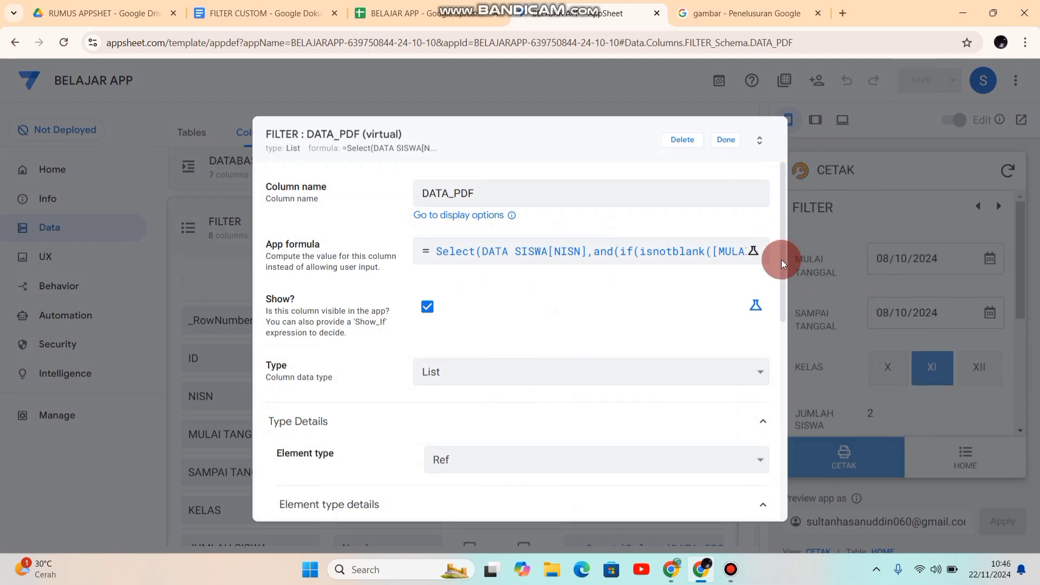
Step: Review the DATA_PDF column's type, element type and referenced table, and its entry in the FILTER columns
drag(785, 263, 779, 340)
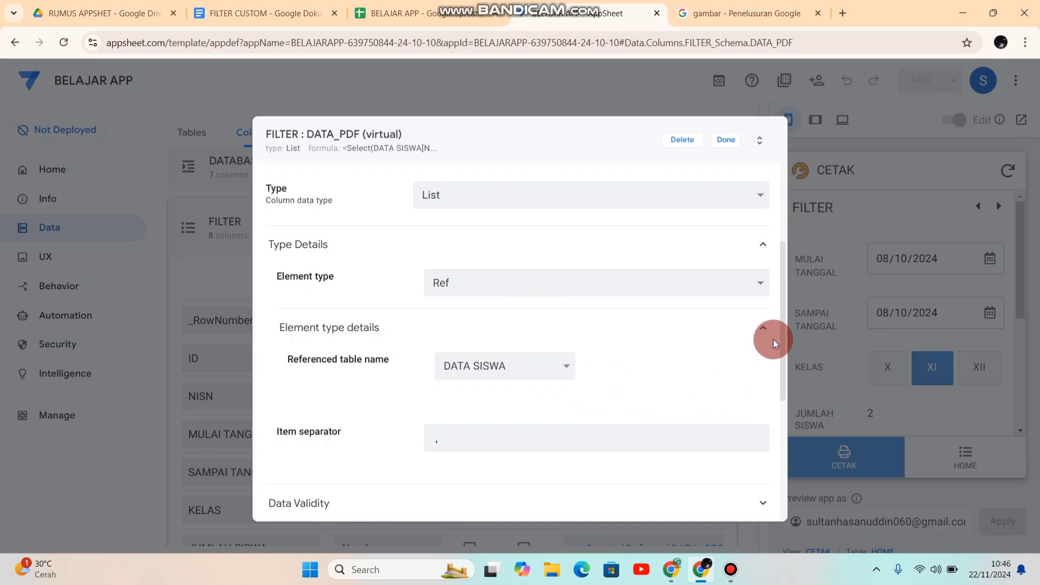
click(723, 142)
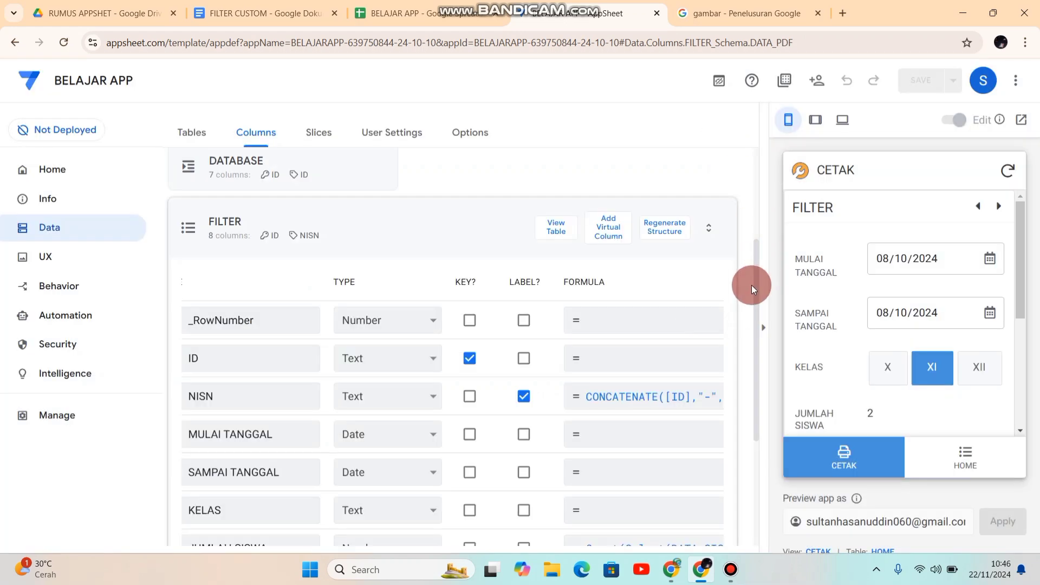
drag(757, 278, 766, 382)
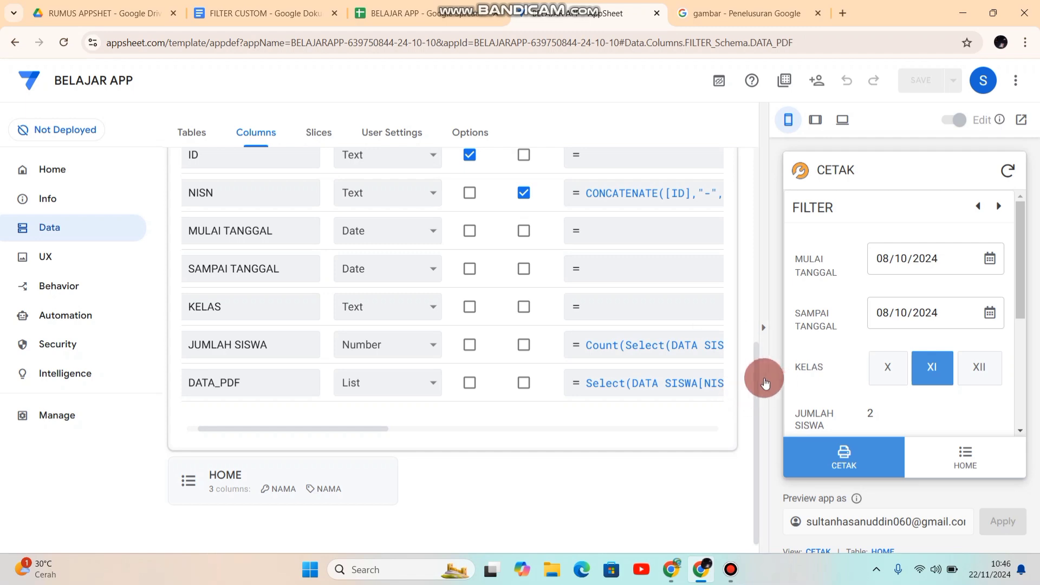
Step: Add another virtual column named DOWNLOAD_PDF to the FILTER table
drag(756, 376, 763, 291)
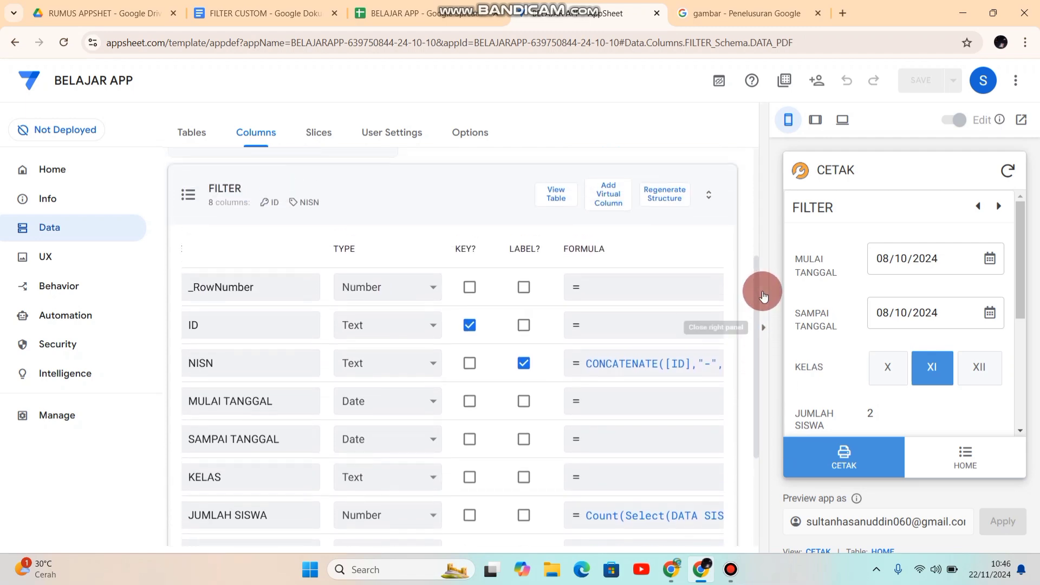
click(624, 212)
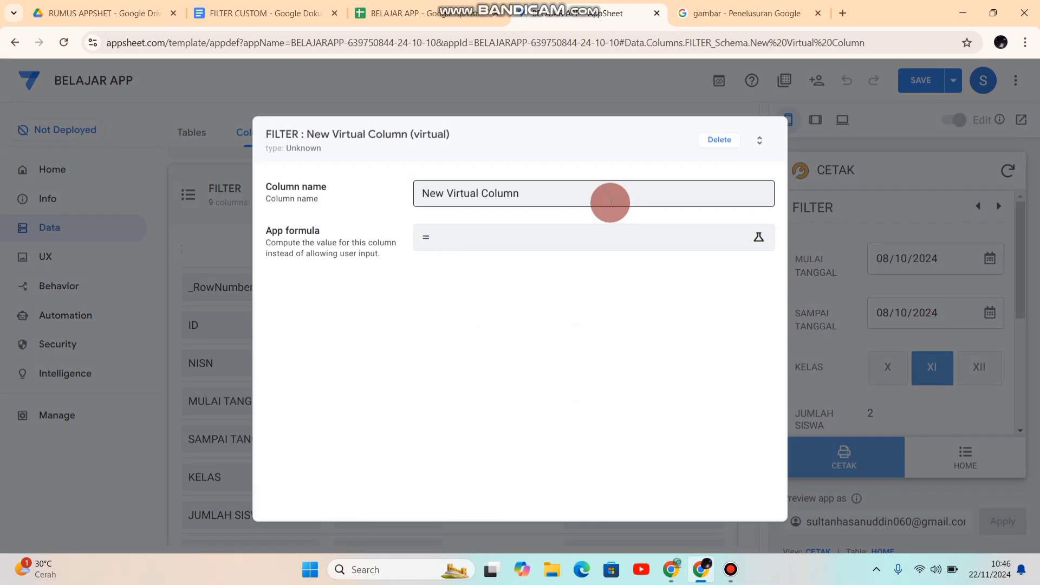
drag(539, 191, 304, 196)
text(D)
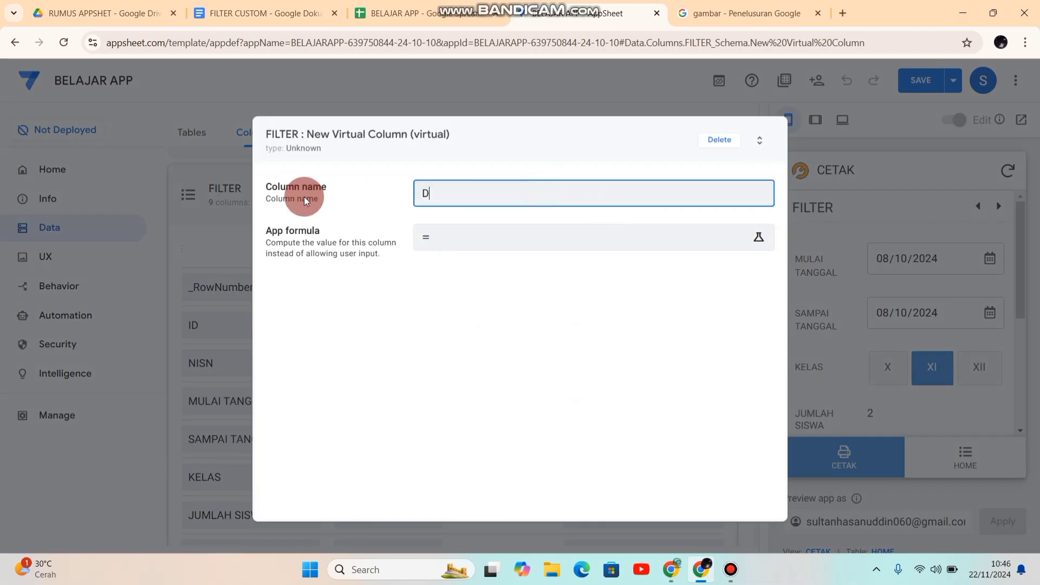
text(OWNLOAD_PDF)
Step: Set the DOWNLOAD_PDF column's app formula to [DATA_PDF] and save the app
click(431, 245)
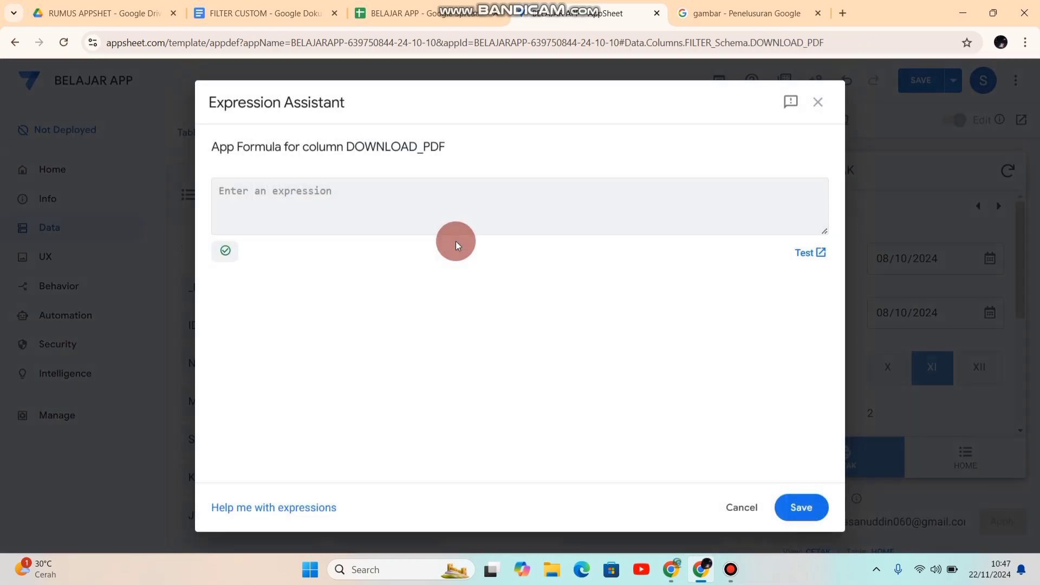
click(820, 292)
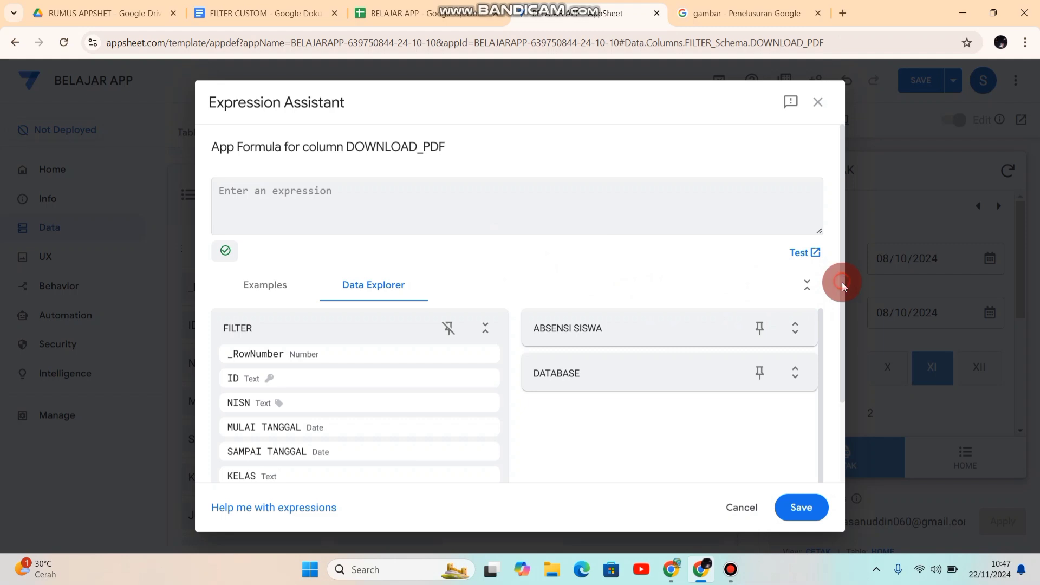
drag(842, 282, 847, 382)
mouse_move(360, 422)
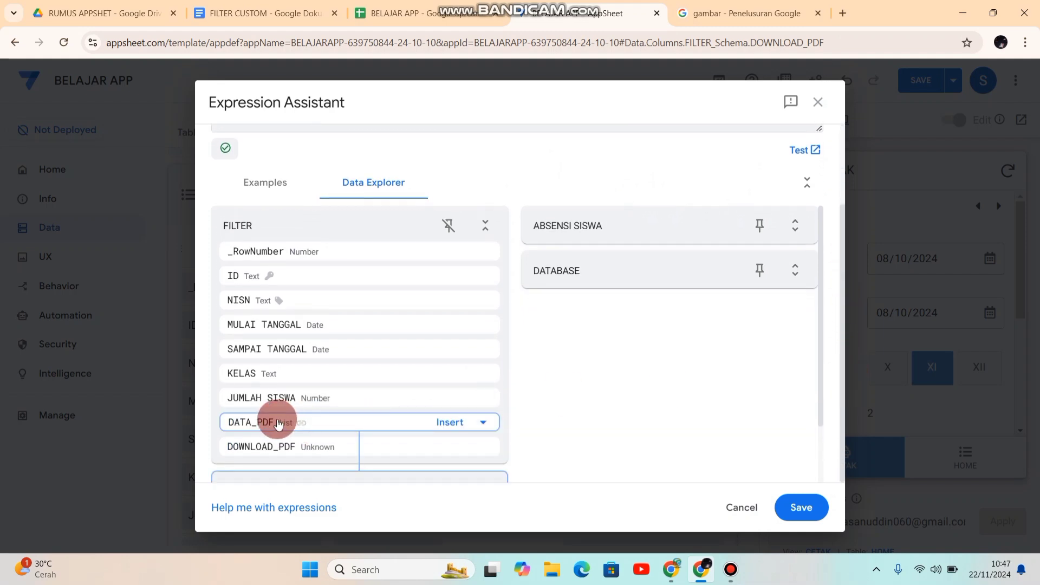
click(449, 427)
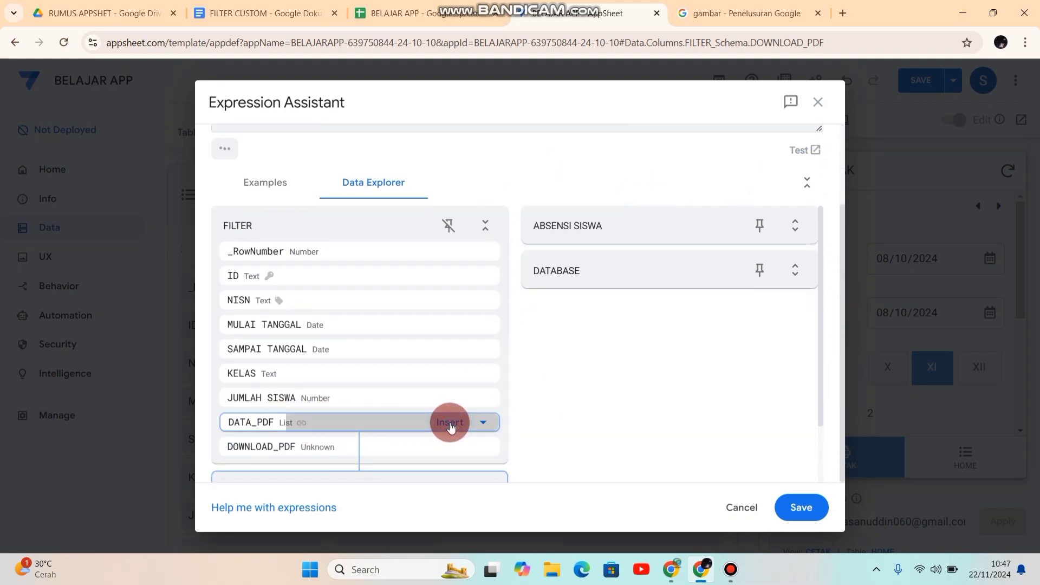
click(689, 430)
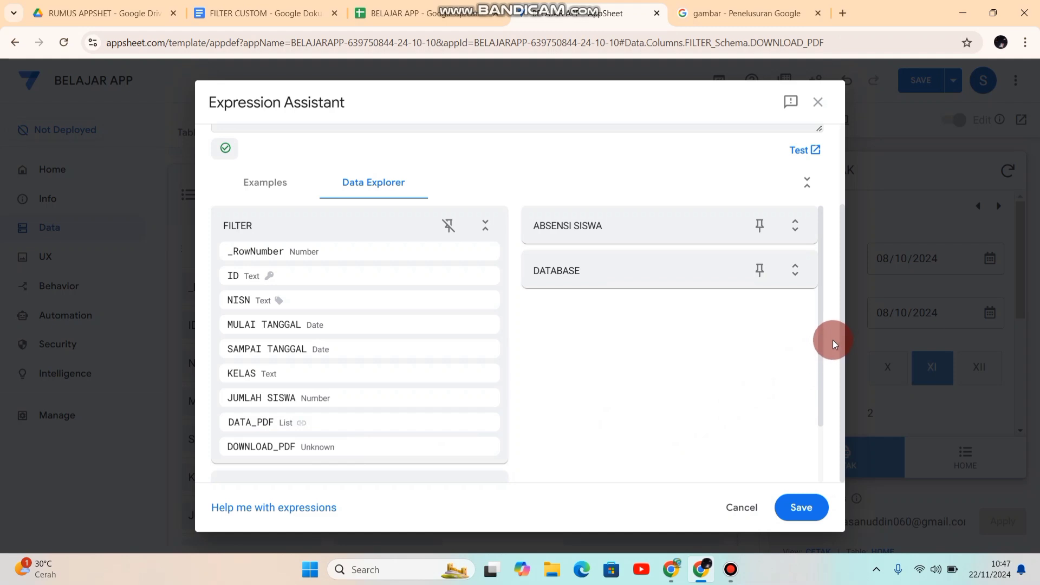
drag(842, 320, 833, 227)
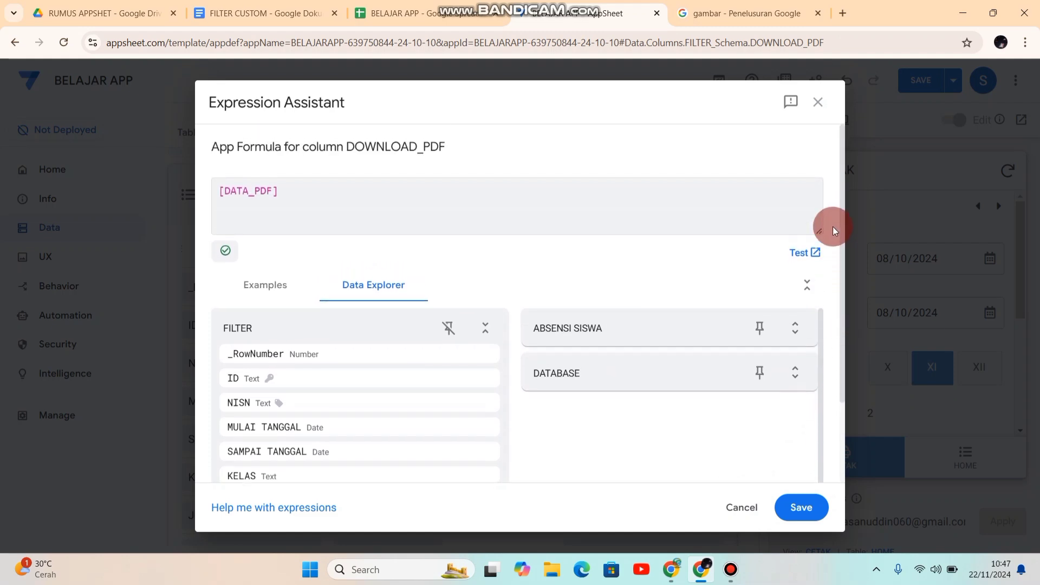
click(795, 505)
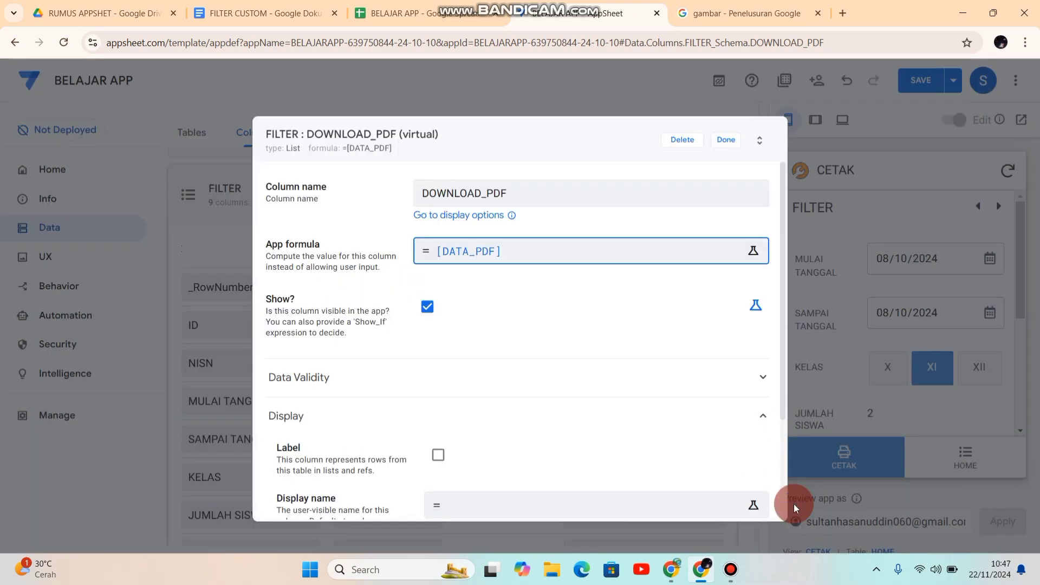
click(724, 140)
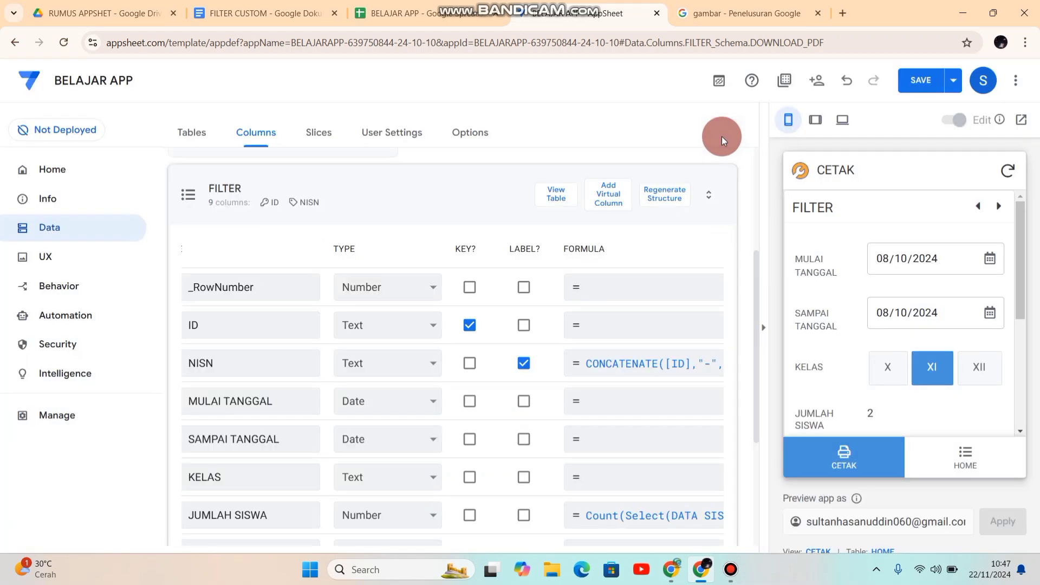
drag(750, 318, 770, 452)
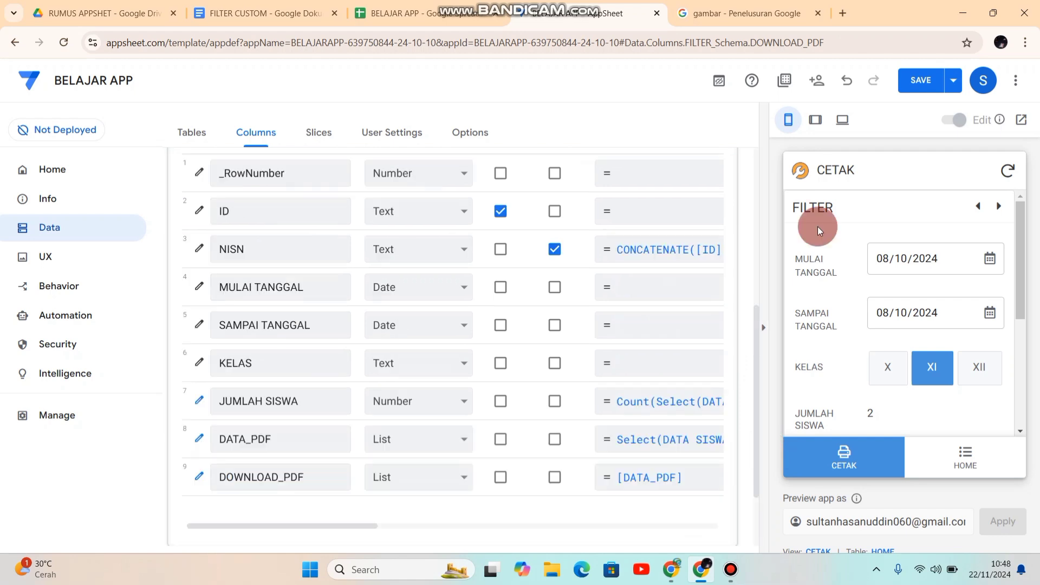
click(906, 91)
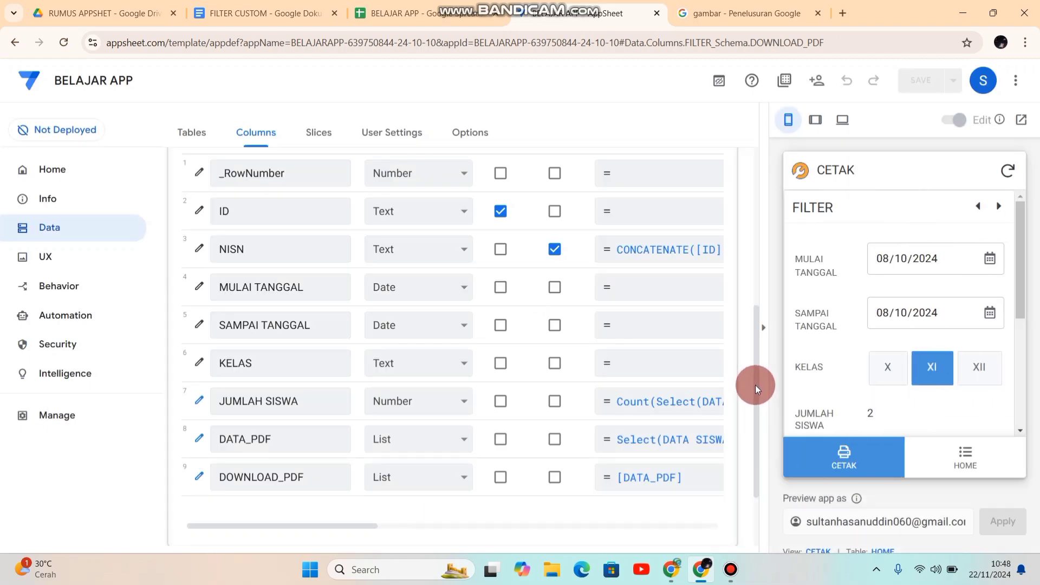
Step: Add another virtual column named FILE to the FILTER table
scroll(754, 383, up, 3)
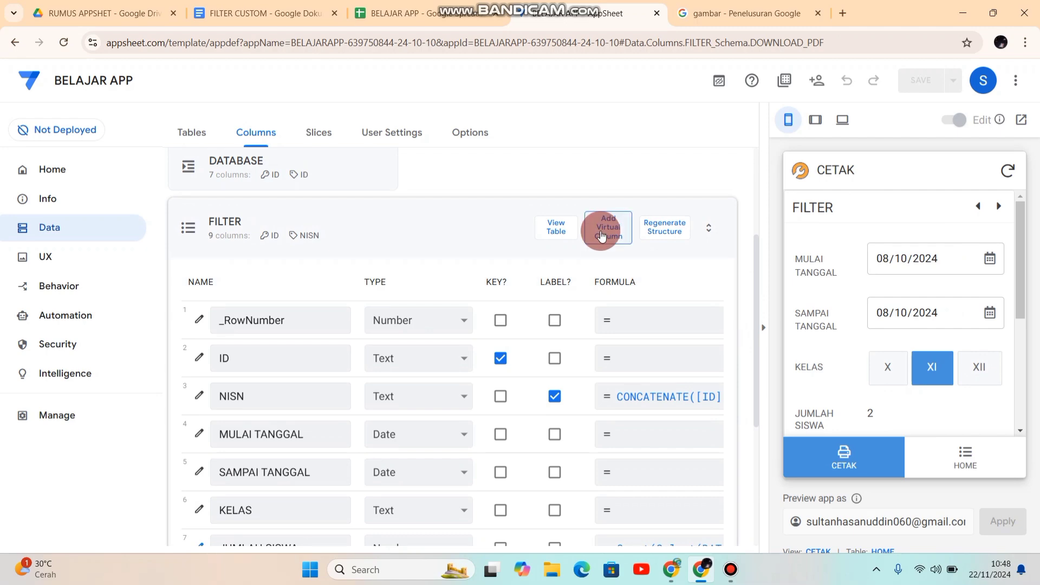
click(601, 234)
click(531, 188)
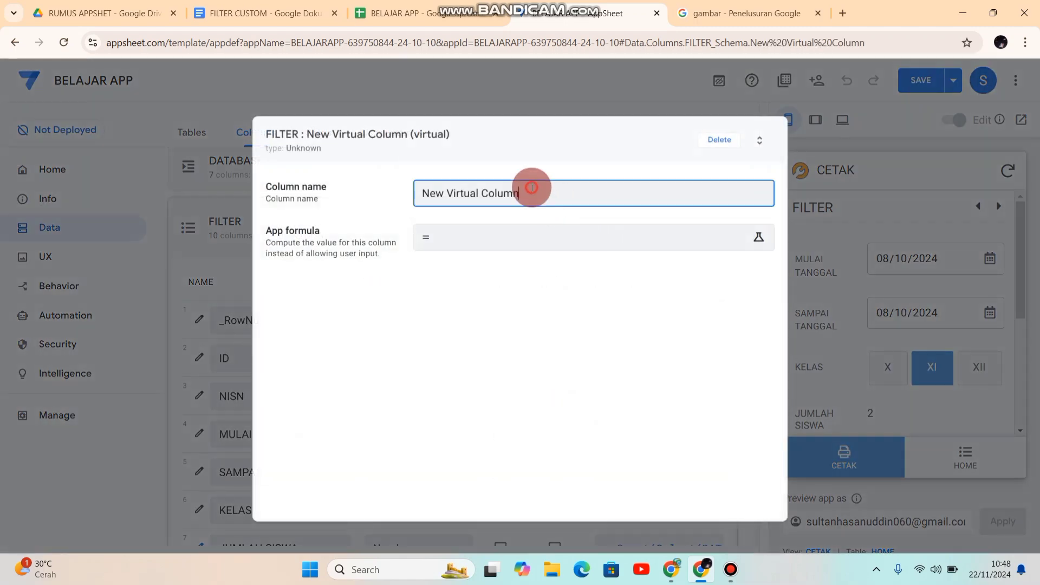
drag(531, 188, 364, 199)
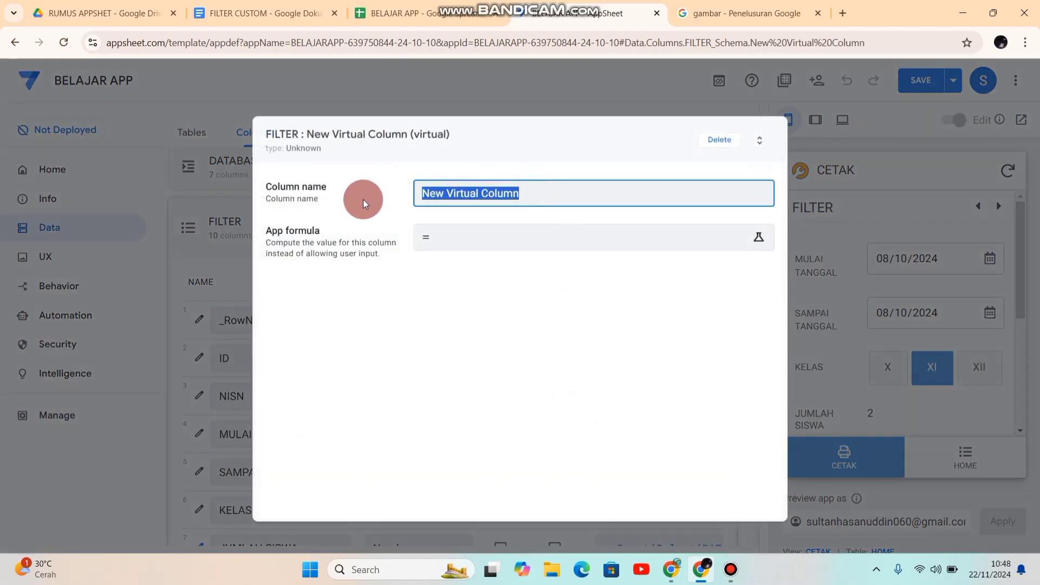
text(t)
key(BackSpace)
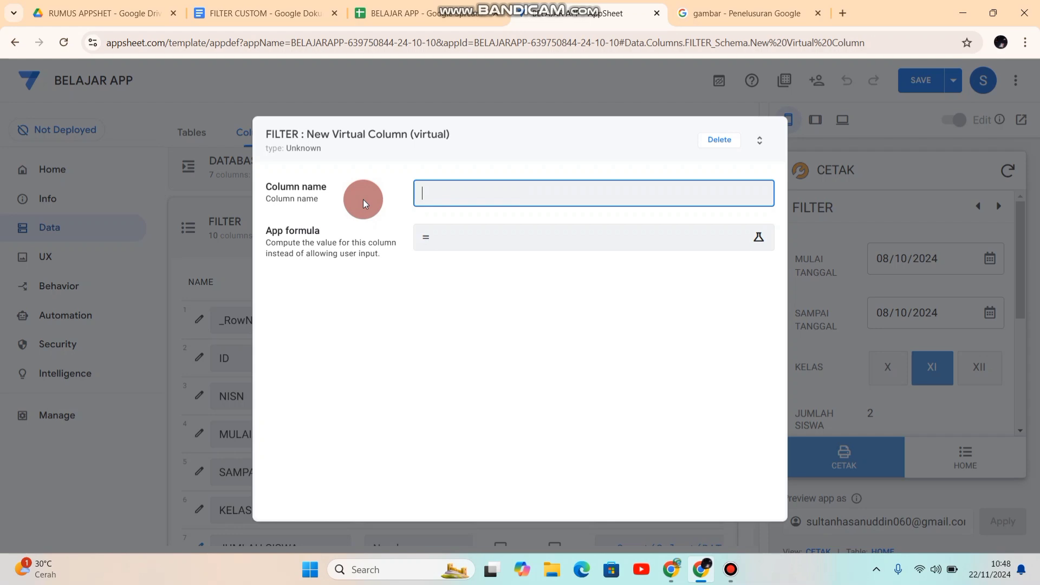
text(FILE)
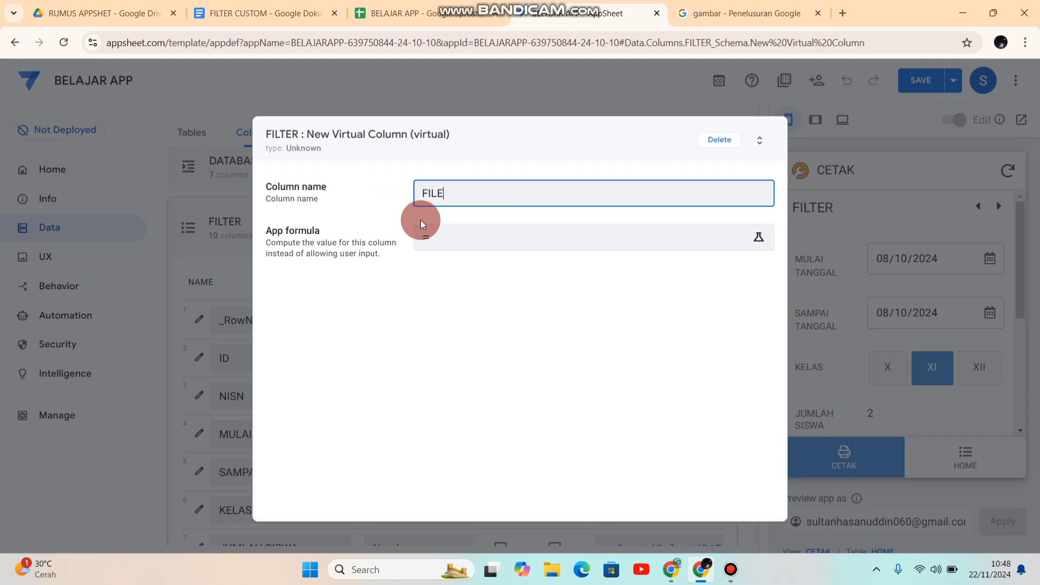
Step: Copy CONCATENATE([NISN],".pdf") from the FILTER CUSTOM document into the FILE column's app formula and save the app
click(451, 241)
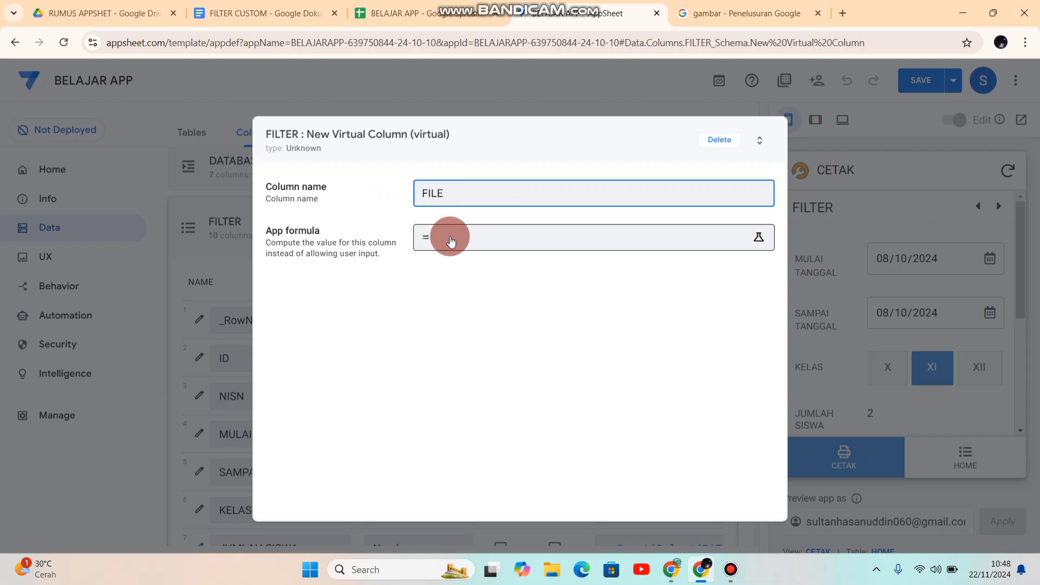
click(458, 239)
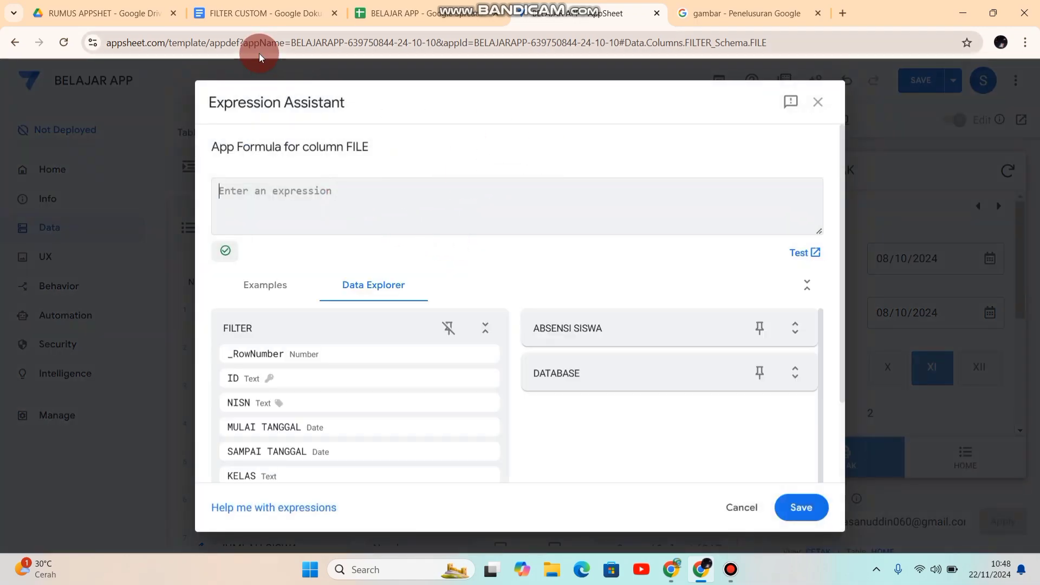
click(245, 12)
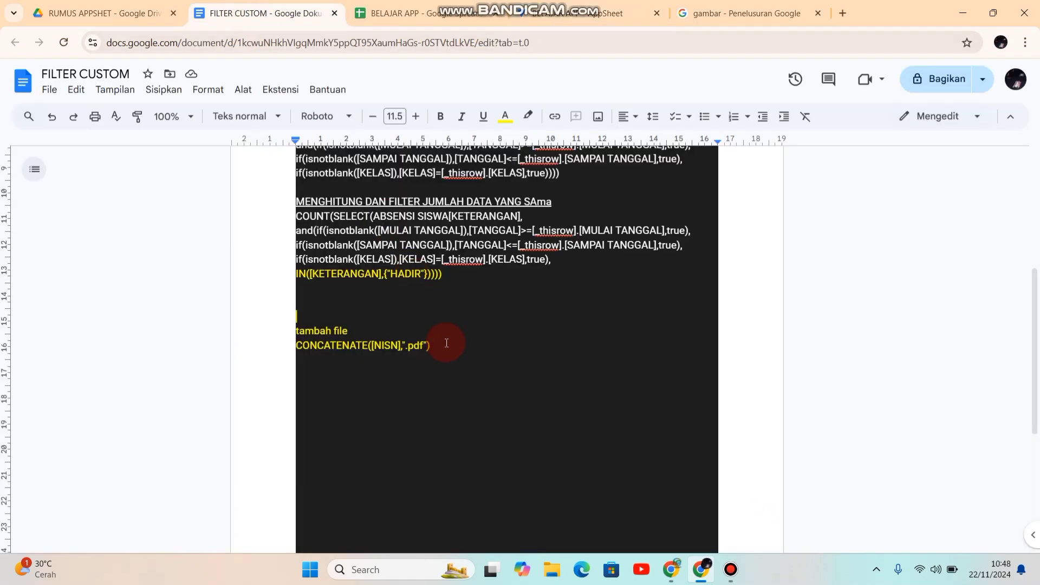
drag(447, 343, 288, 349)
key(ctrl+c)
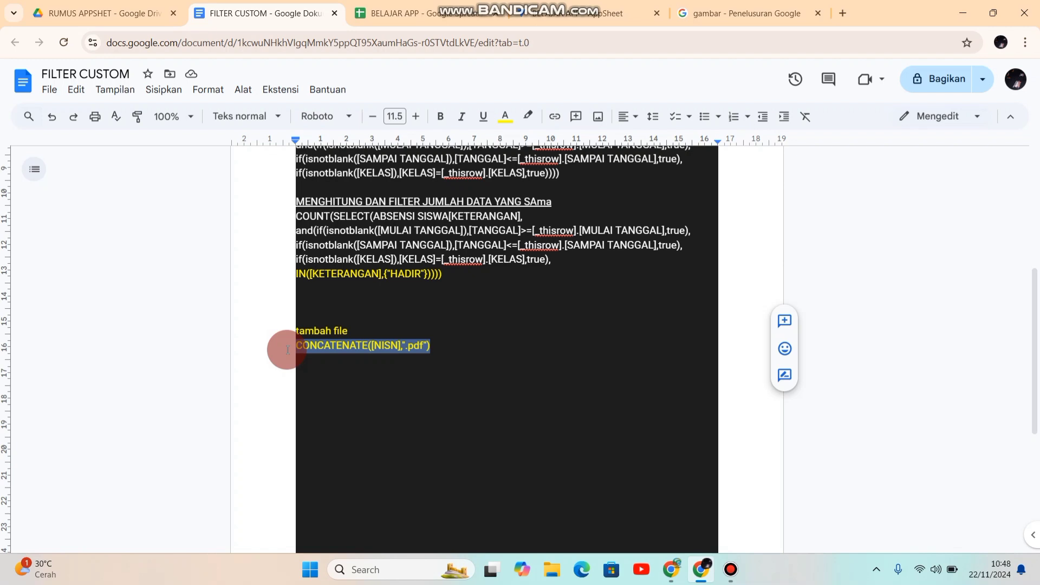
click(552, 16)
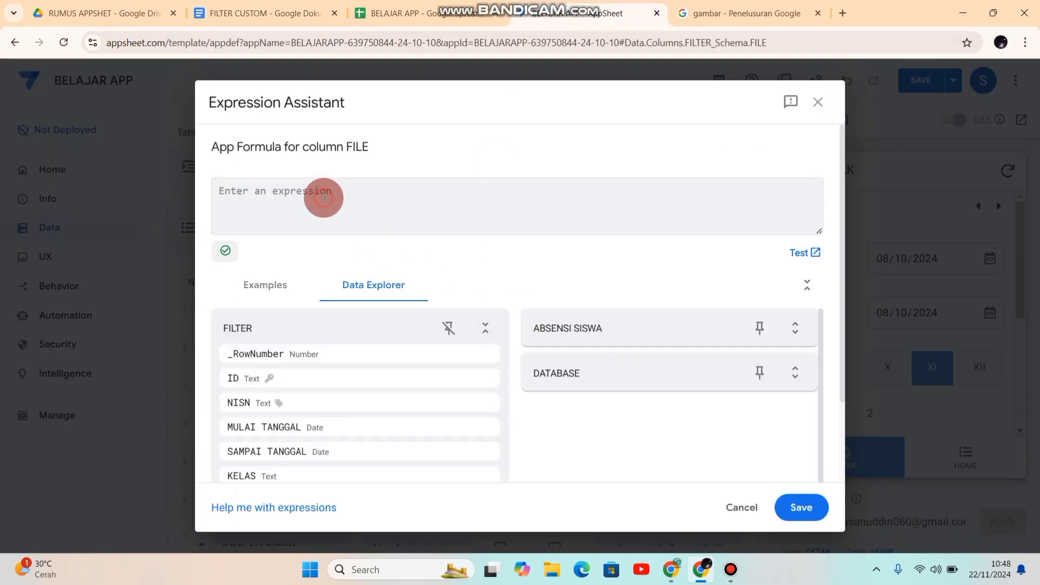
key(ctrl+v)
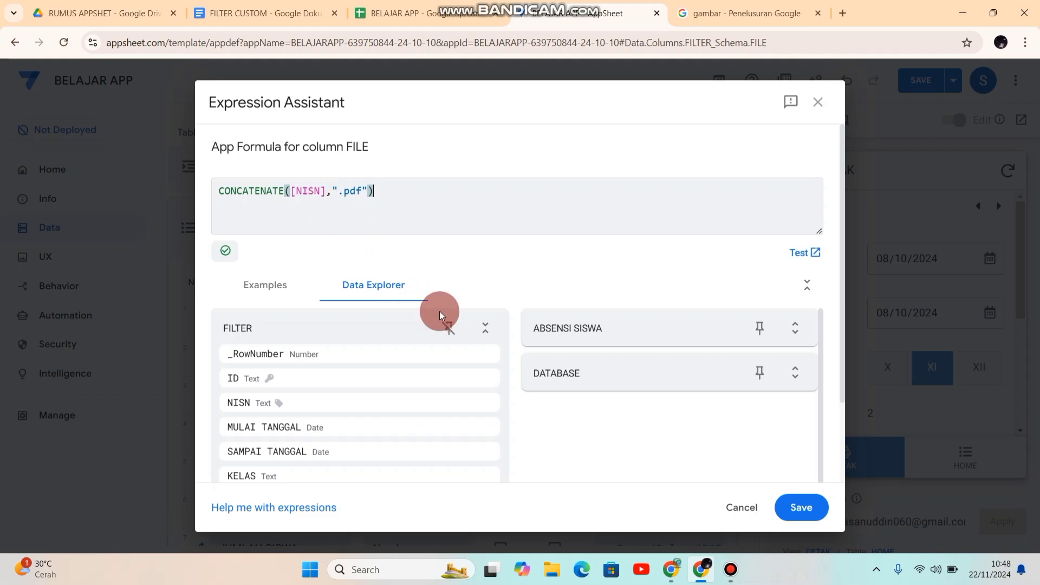
click(799, 512)
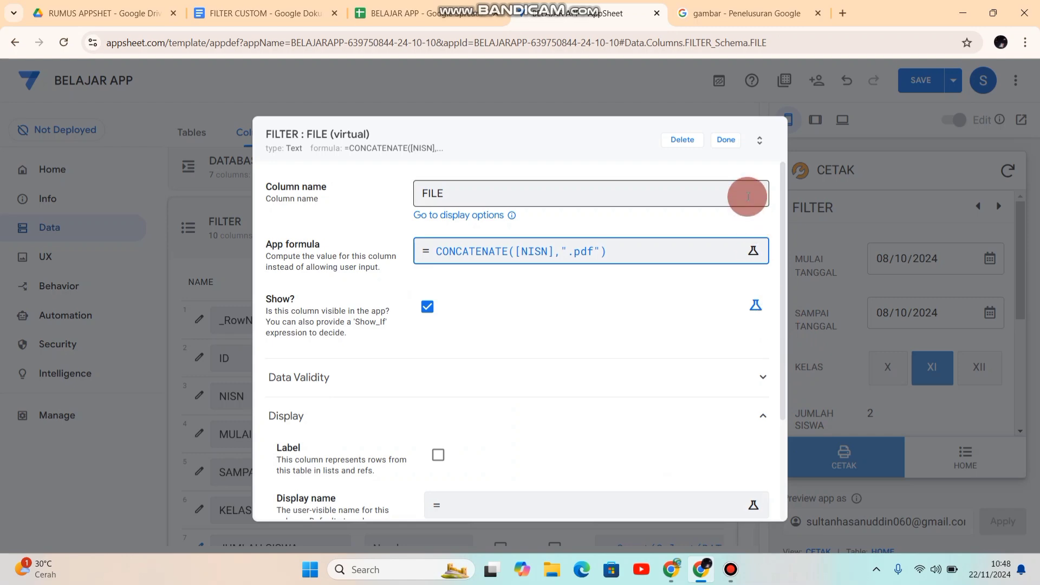
click(727, 140)
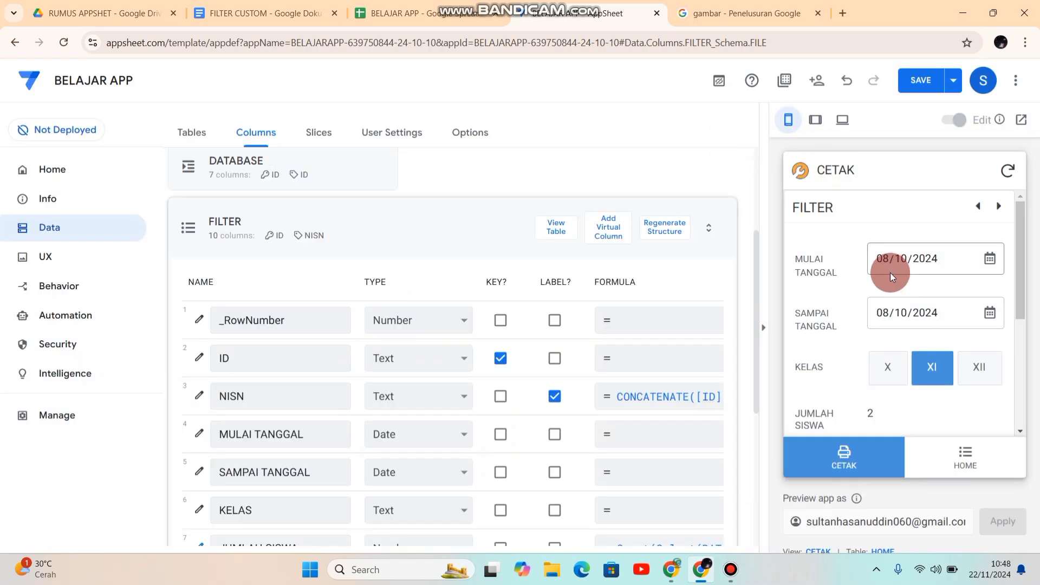
click(921, 81)
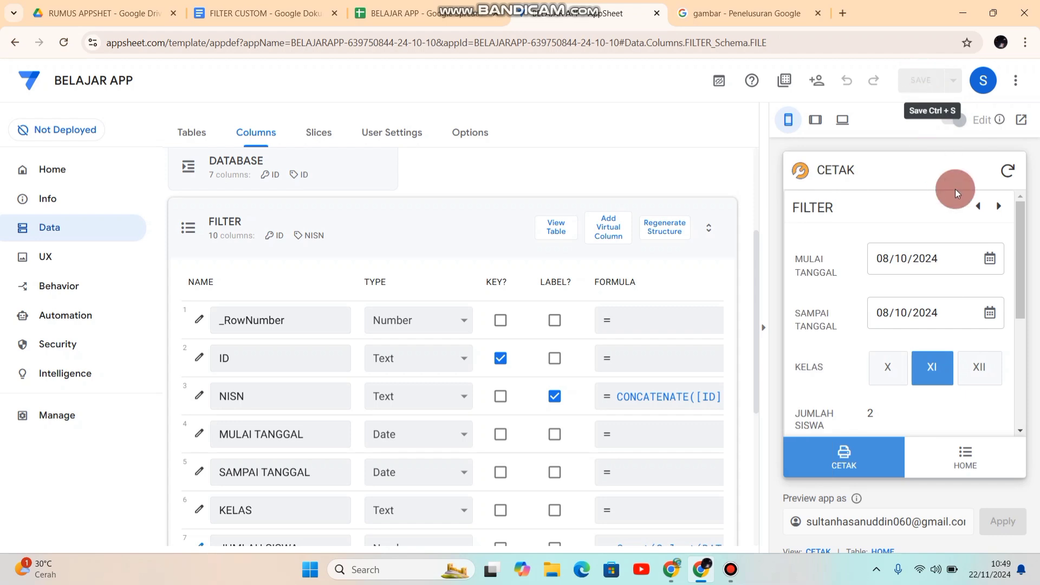
Step: Check the DOWNLOAD_PDF column's type and element type, with DATA SISWA selected as its referenced table
drag(754, 285, 776, 418)
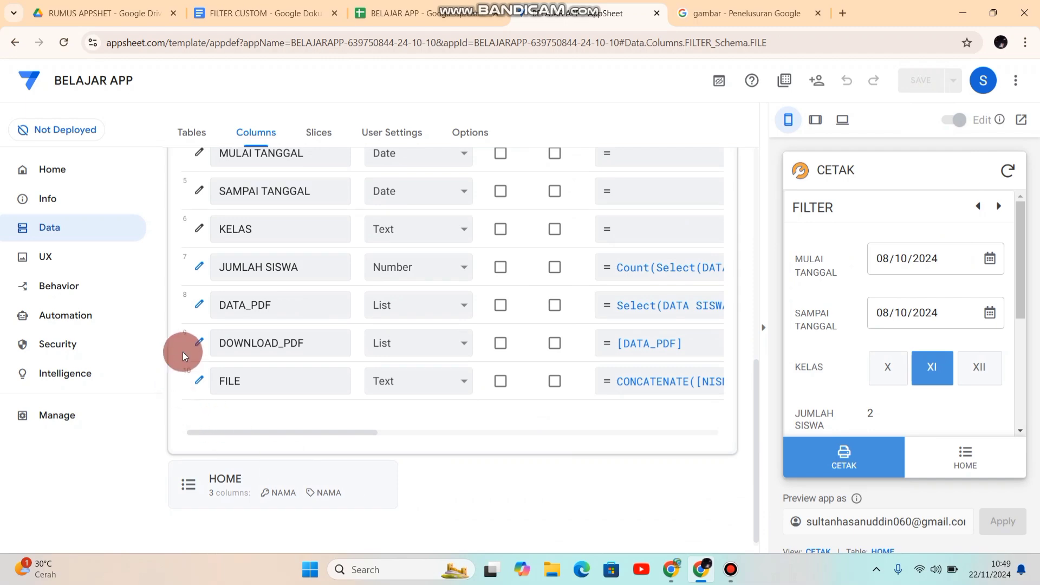
click(198, 350)
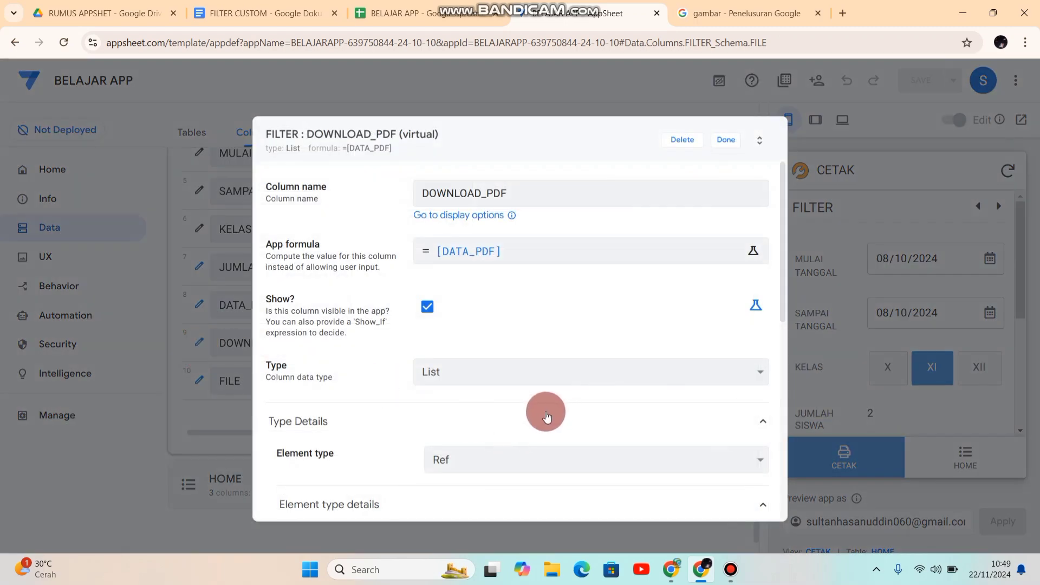
drag(783, 275, 789, 340)
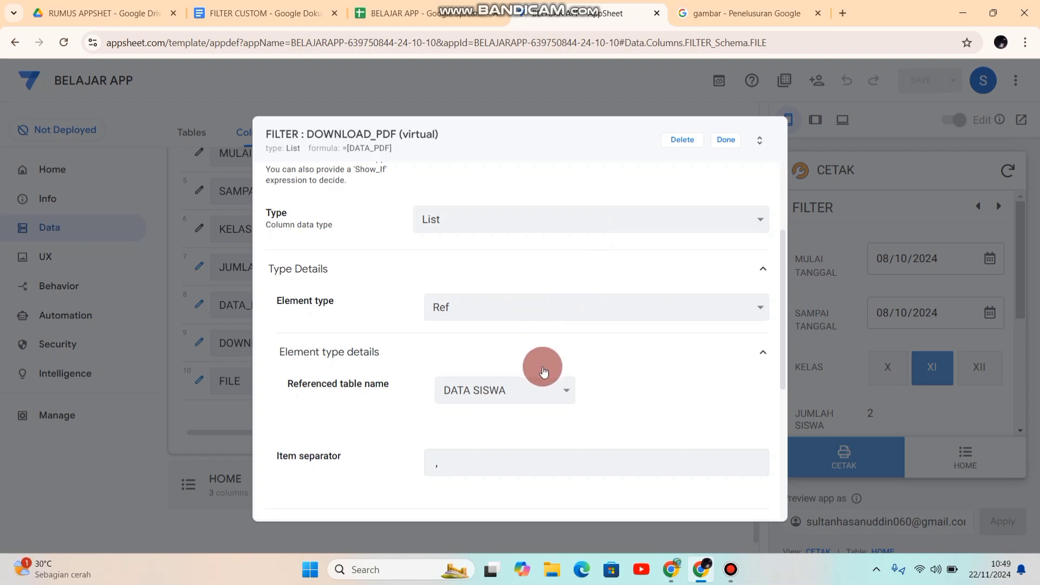
click(547, 389)
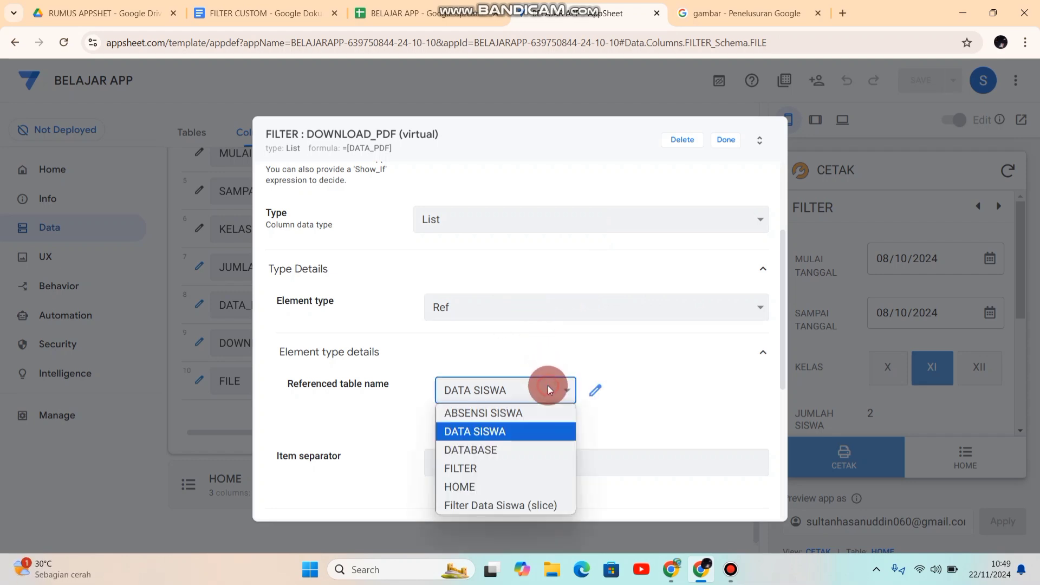
click(512, 431)
click(726, 145)
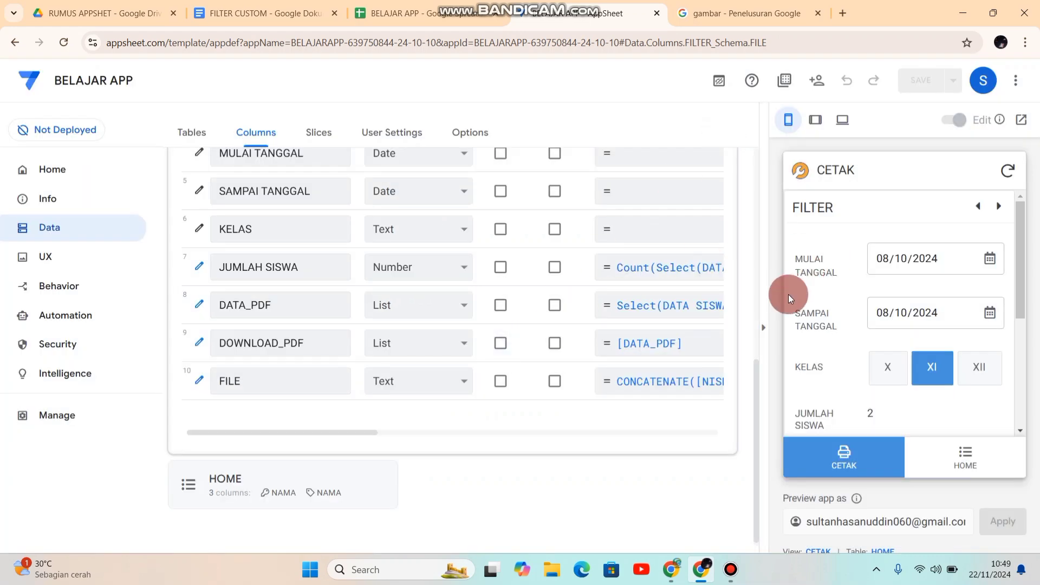
drag(756, 372, 754, 418)
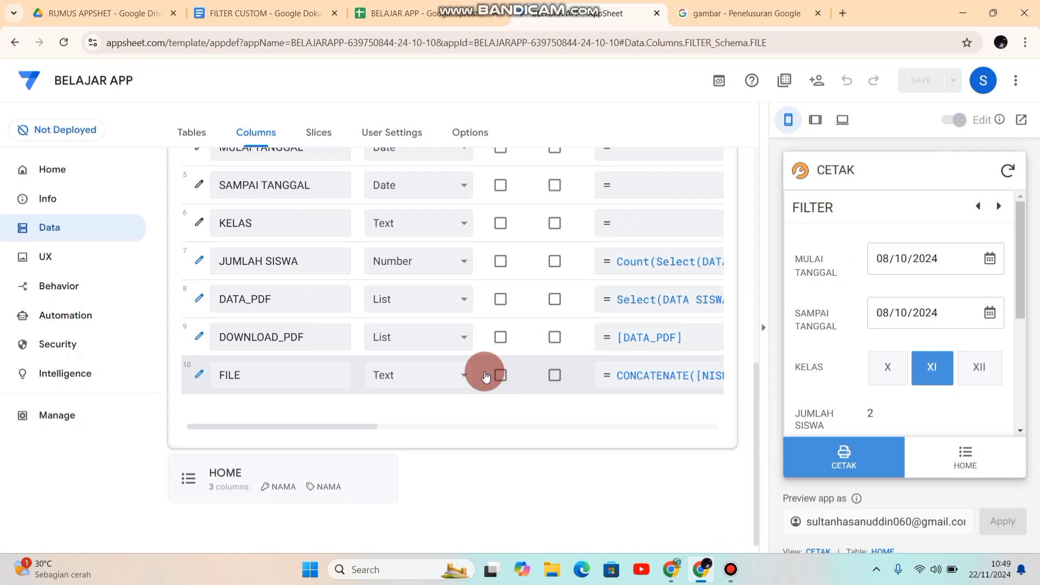
Step: Create a new automation bot named CETAK PDF
click(77, 322)
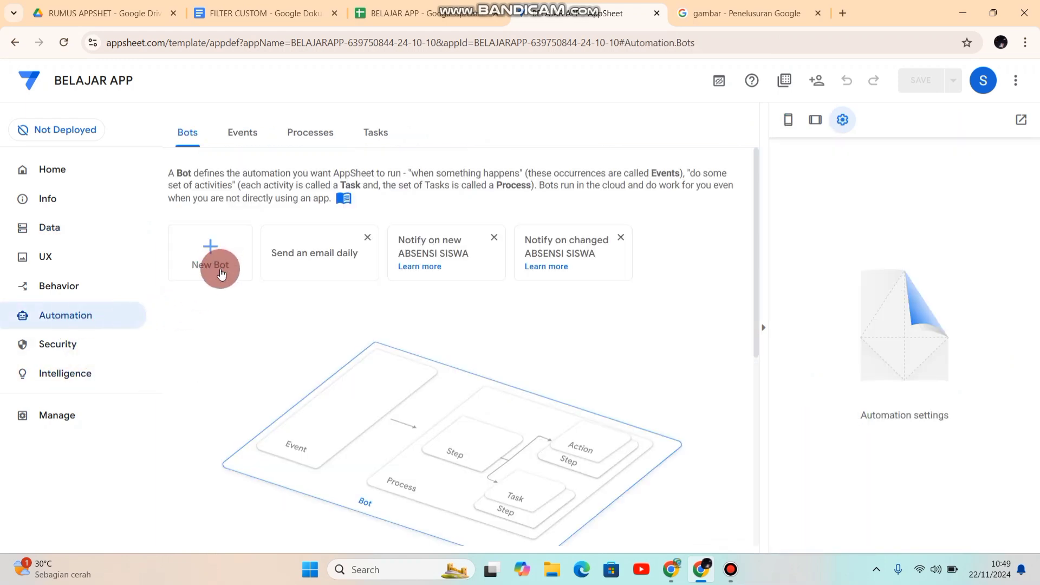
click(222, 274)
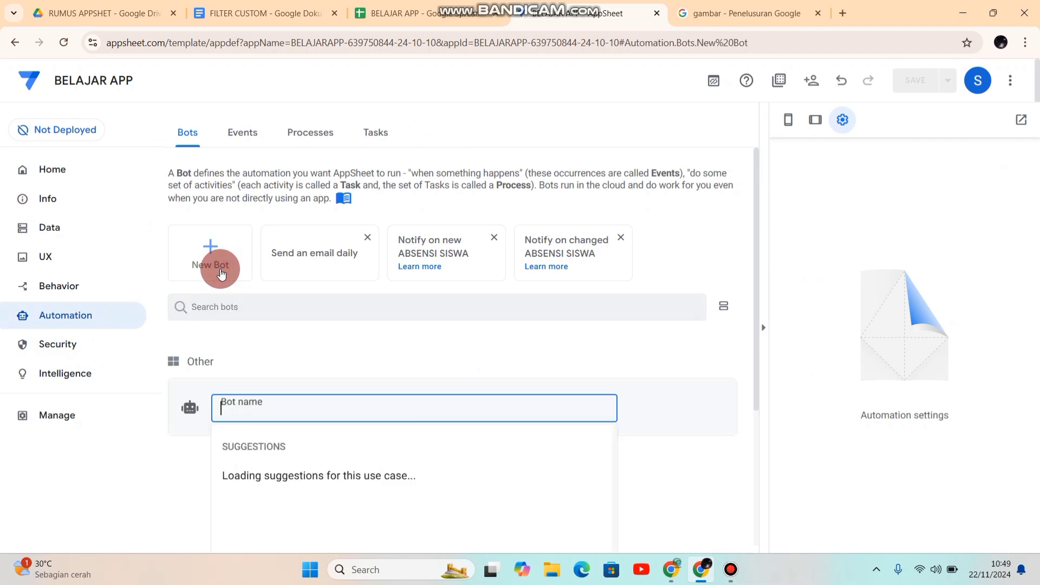
drag(757, 267, 764, 361)
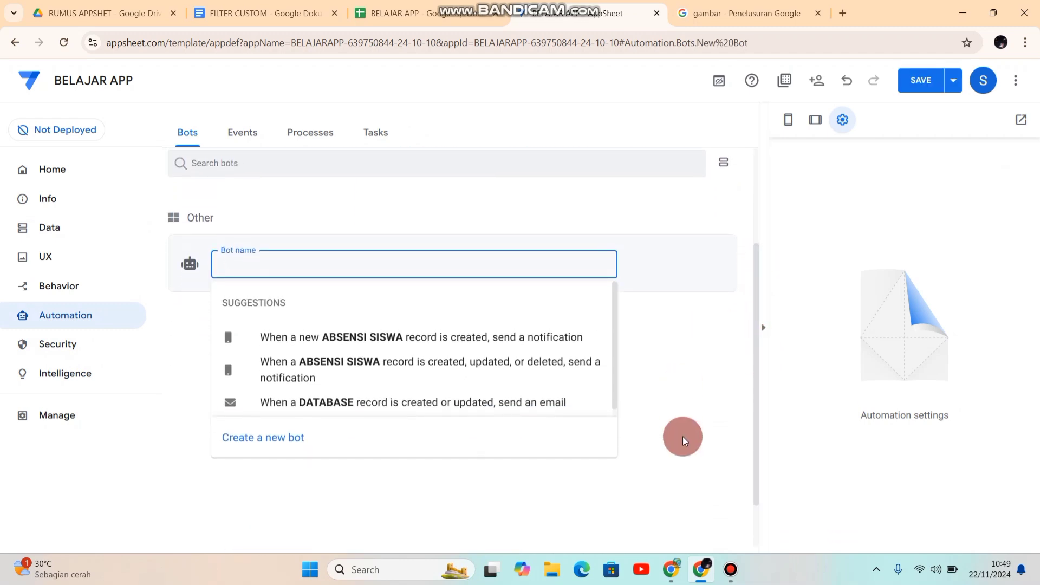
text(CE)
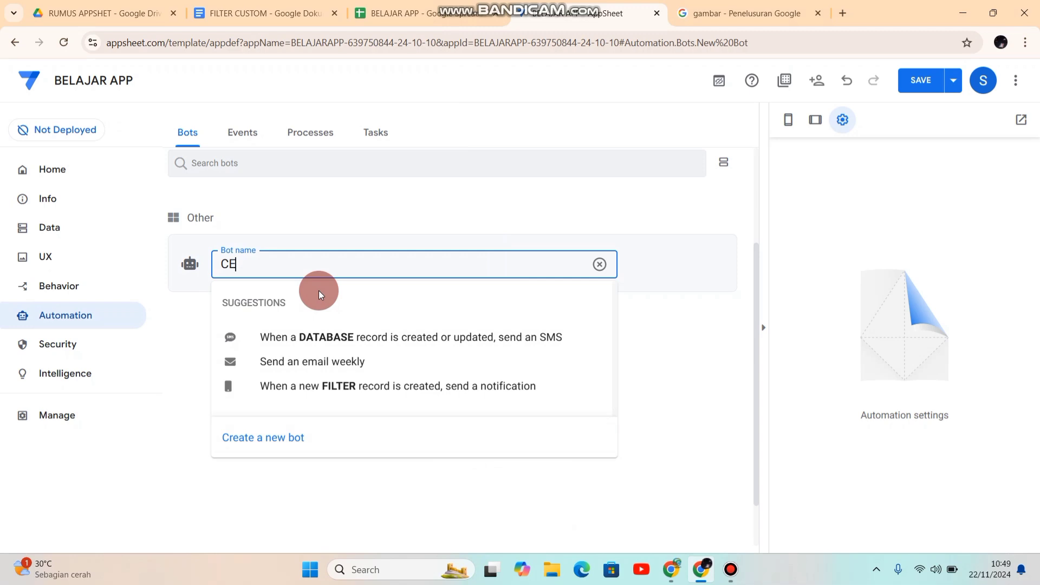
text(TAK)
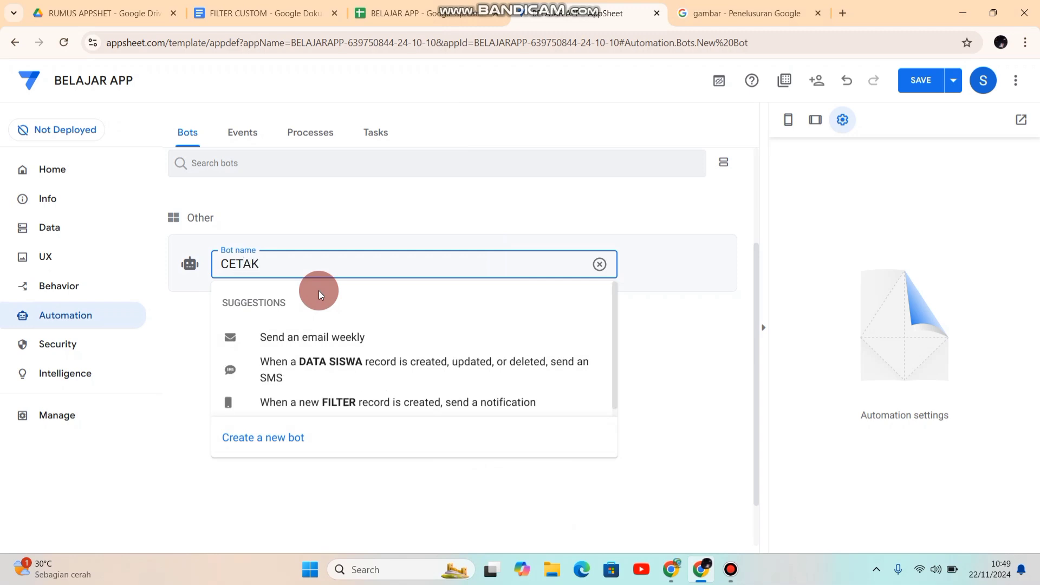
text( PDF)
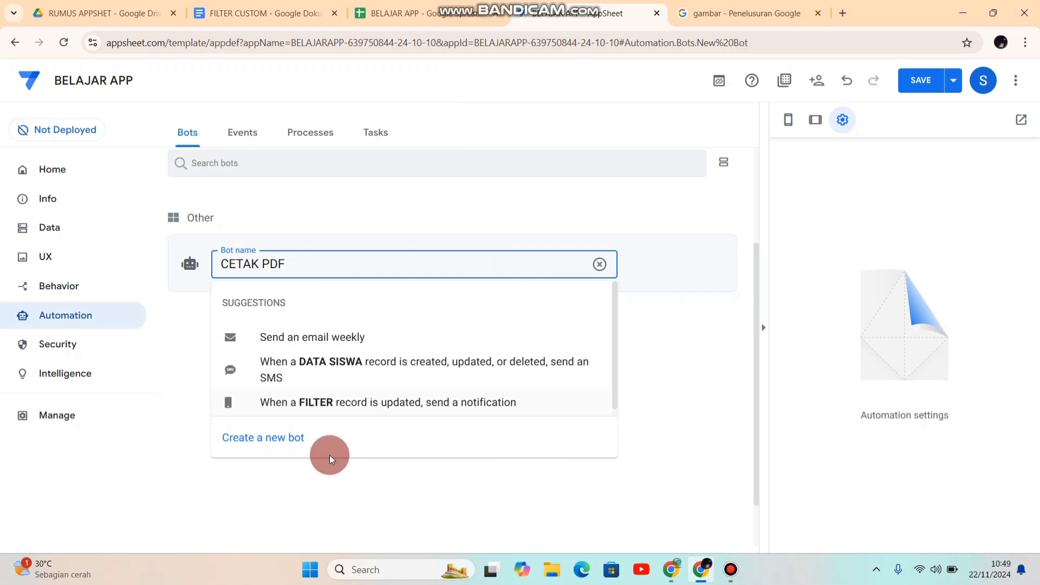
click(275, 439)
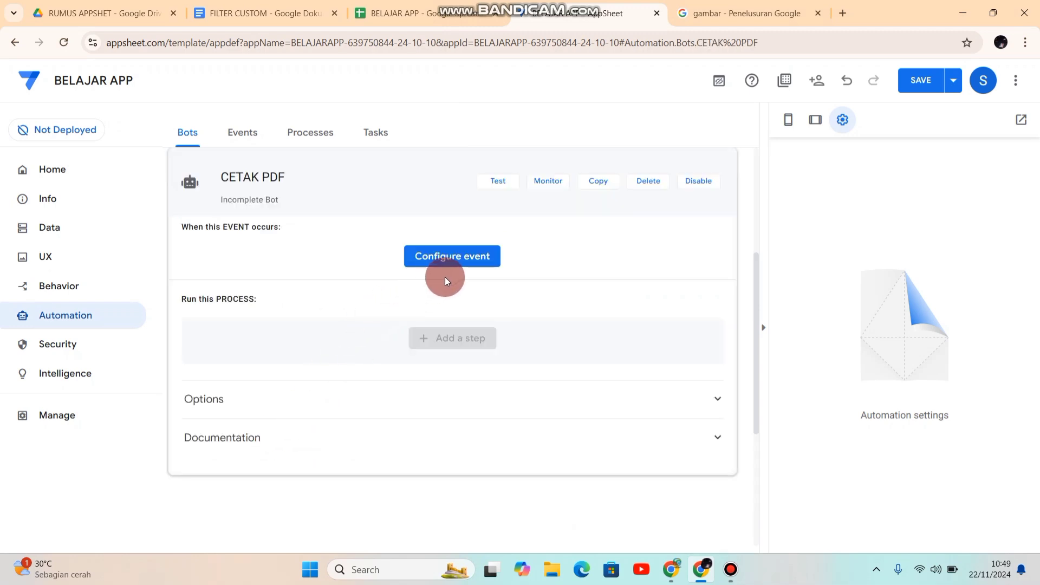
Step: Create a new event for the CETAK PDF bot, name it 1, and set its table to FILTER
click(450, 261)
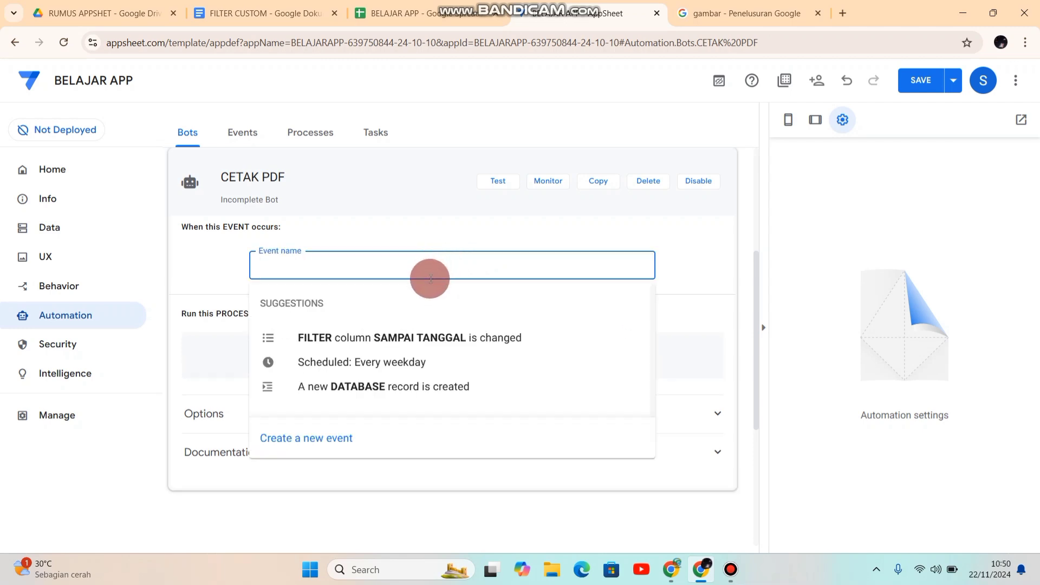
click(289, 440)
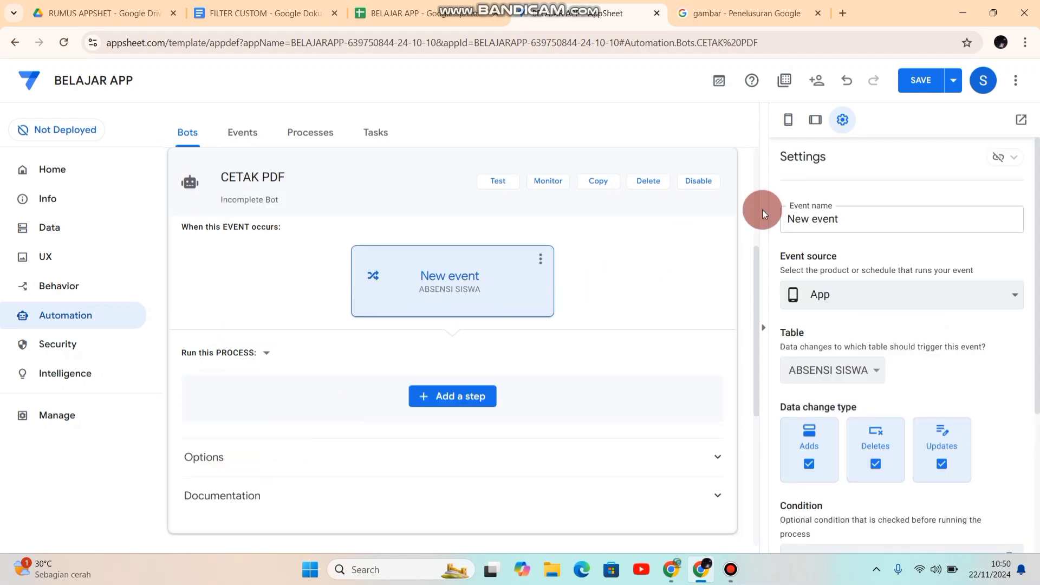
drag(853, 212, 726, 224)
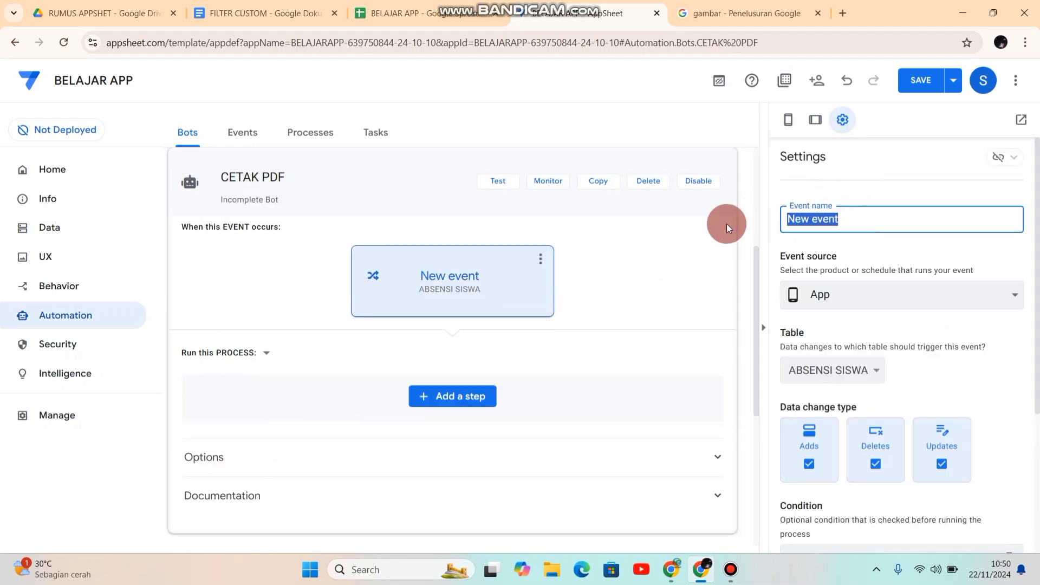
text(1)
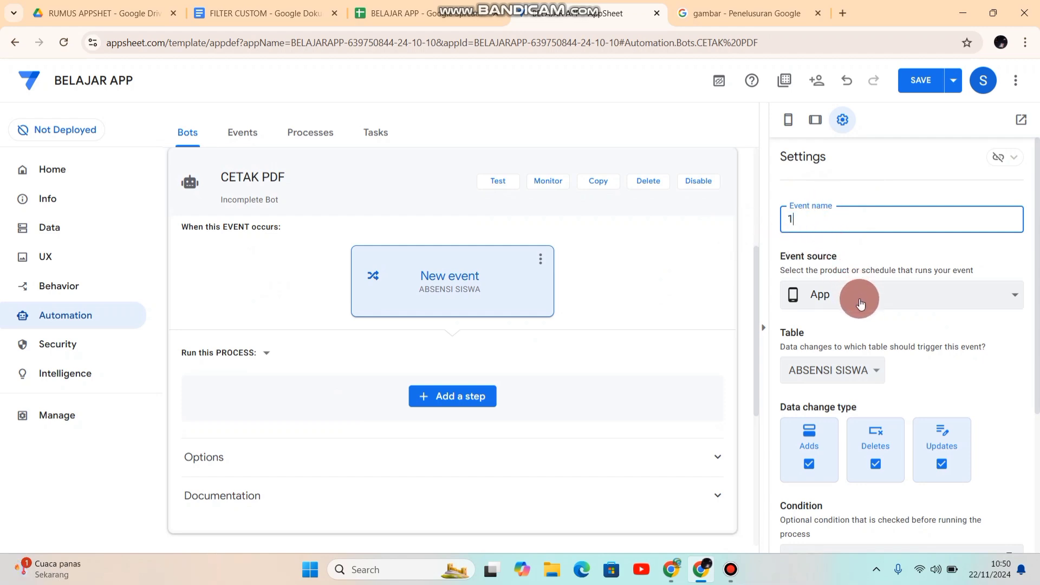
click(860, 373)
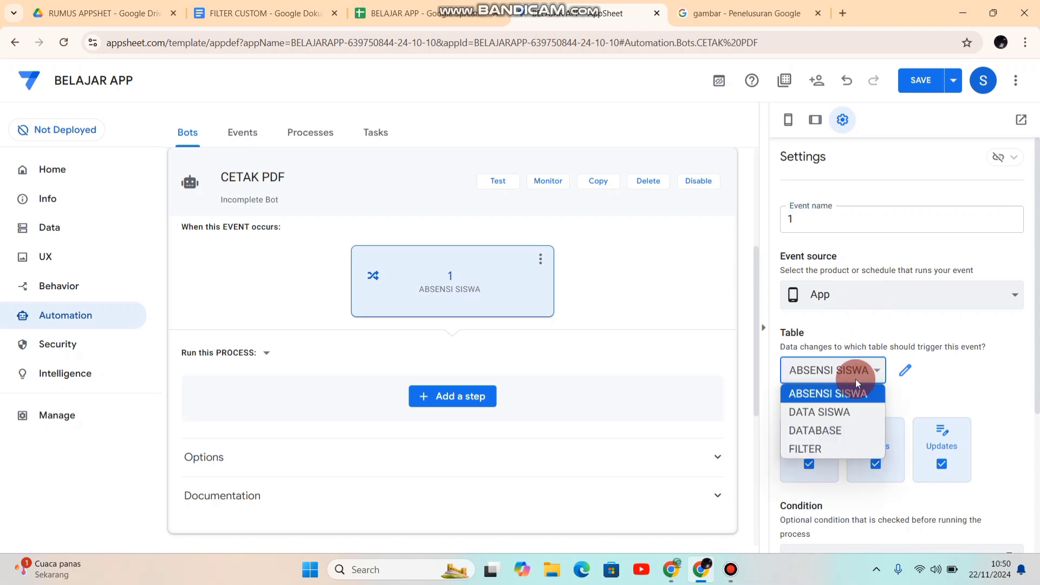
click(837, 449)
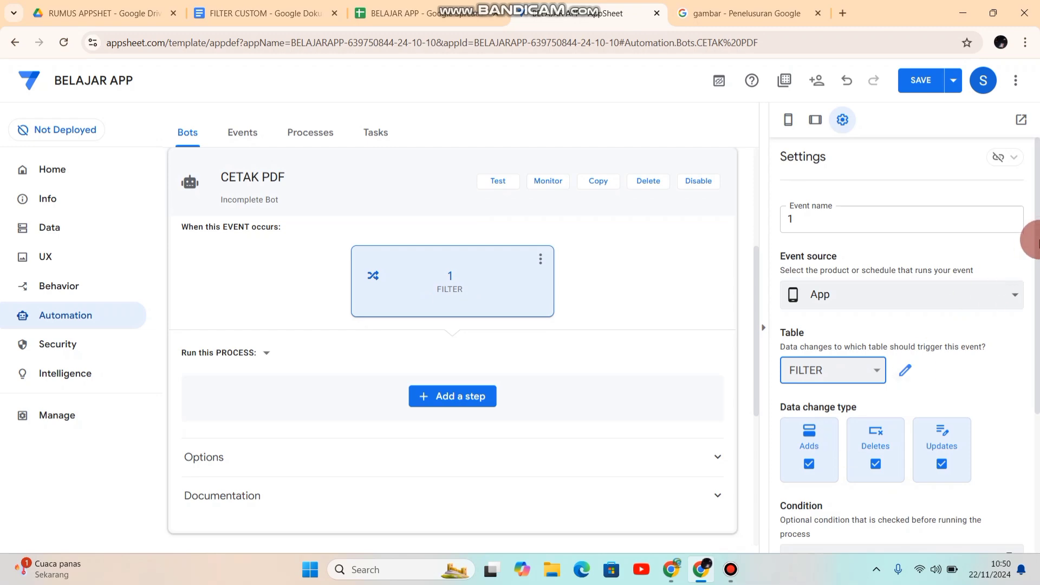
Step: Paste the copied and(isnotblank(...)) expression with from year, to year, NISN and kelulusan as event 1's condition
drag(1039, 239, 1038, 340)
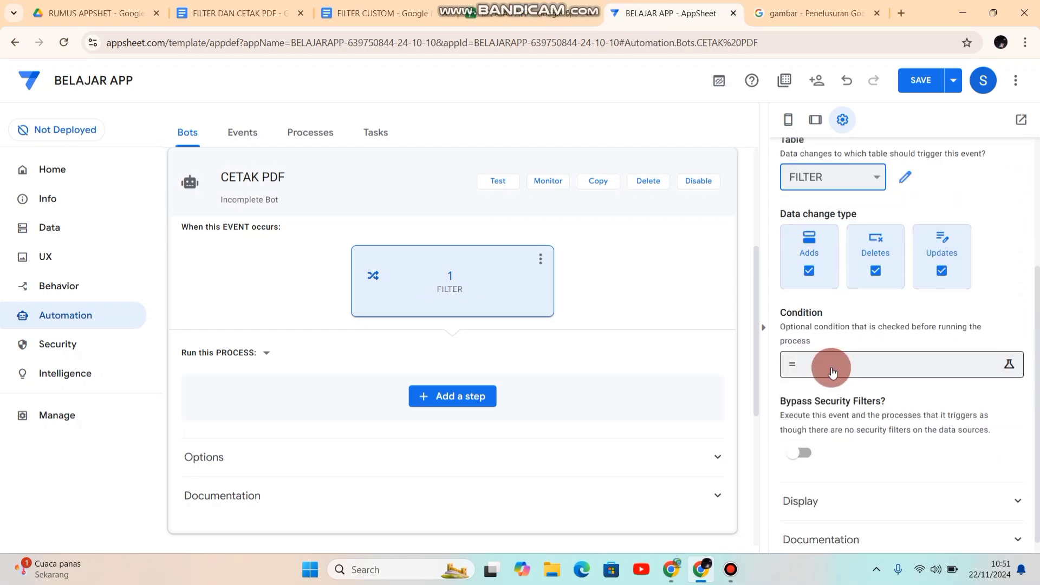
click(833, 373)
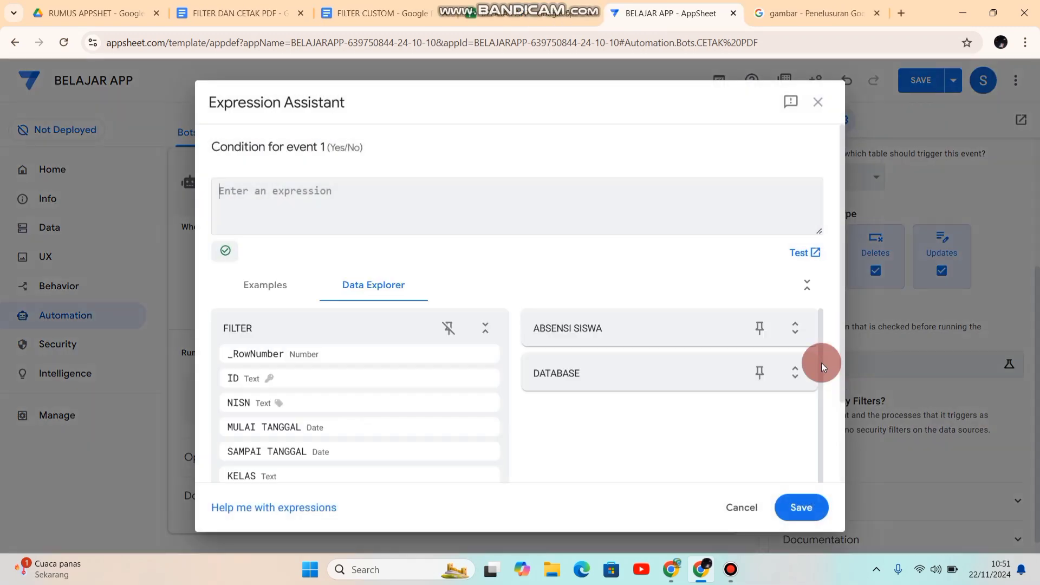
click(315, 190)
text(and(isnotblank([from year]), isnotblank([to year]), isnotblank([NISN]) isnotblank([kelulusan])))
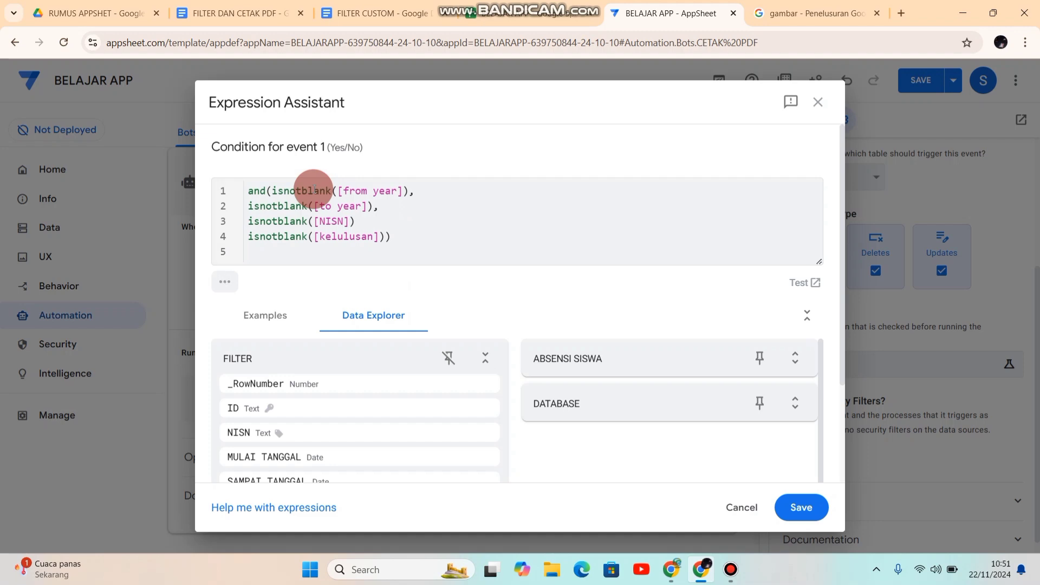
Step: Replace the from year column with MULAI TANGGAL in the first isnotblank check of the condition
click(341, 191)
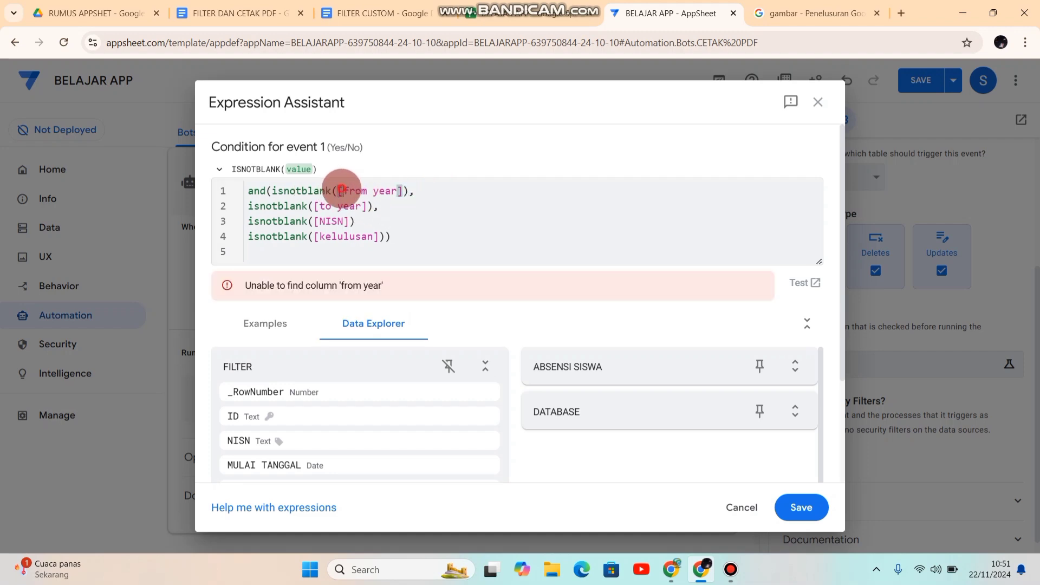
drag(341, 190, 396, 191)
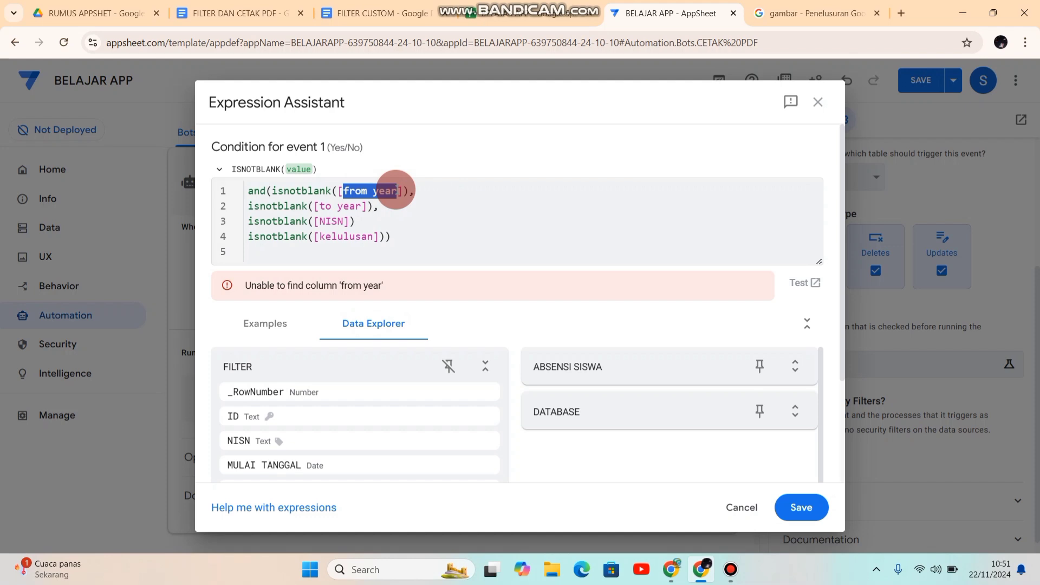
text(D)
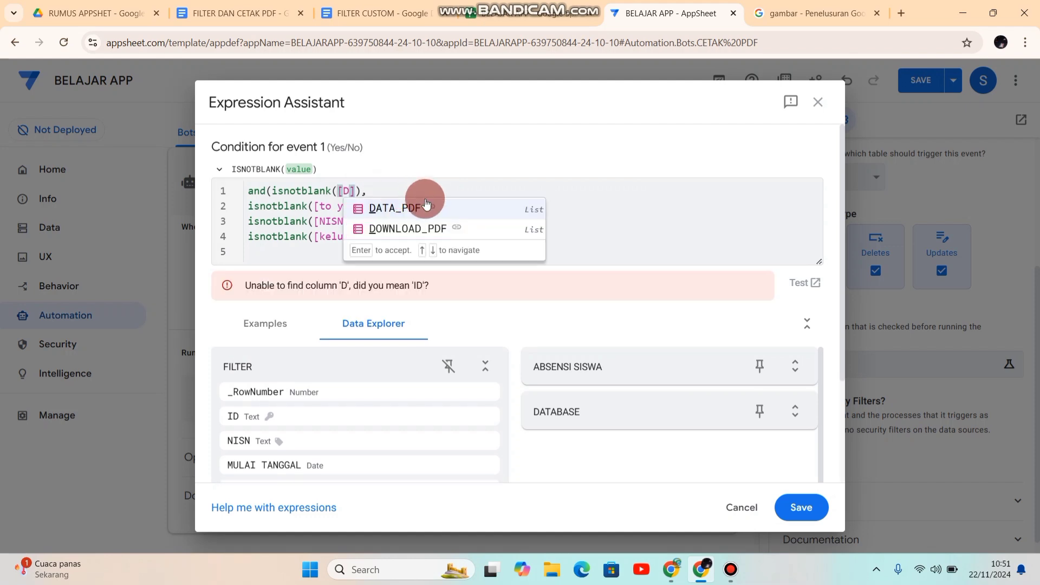
text(A)
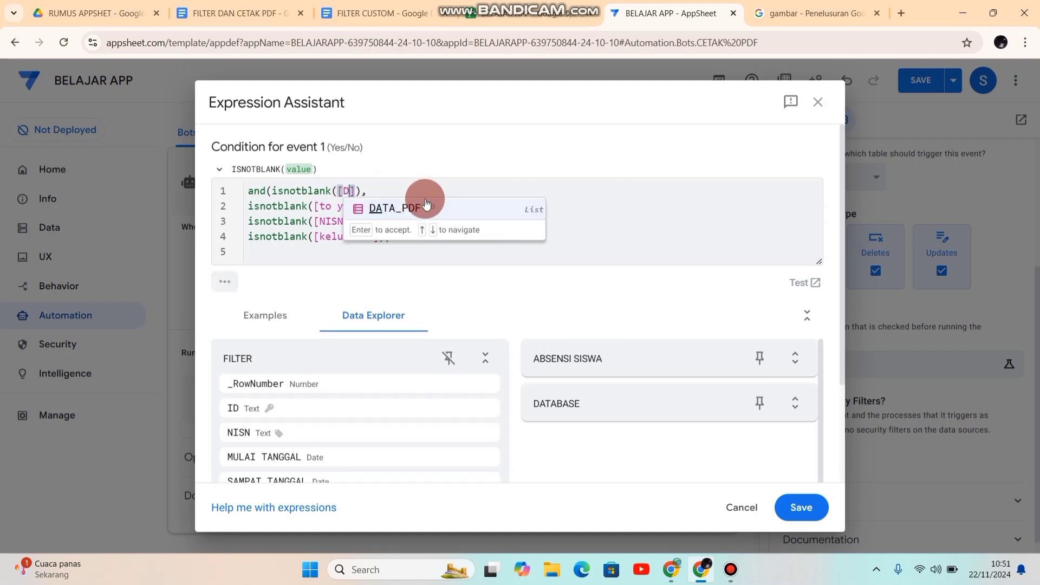
key(BackSpace)
key(BackSpace)
text(M)
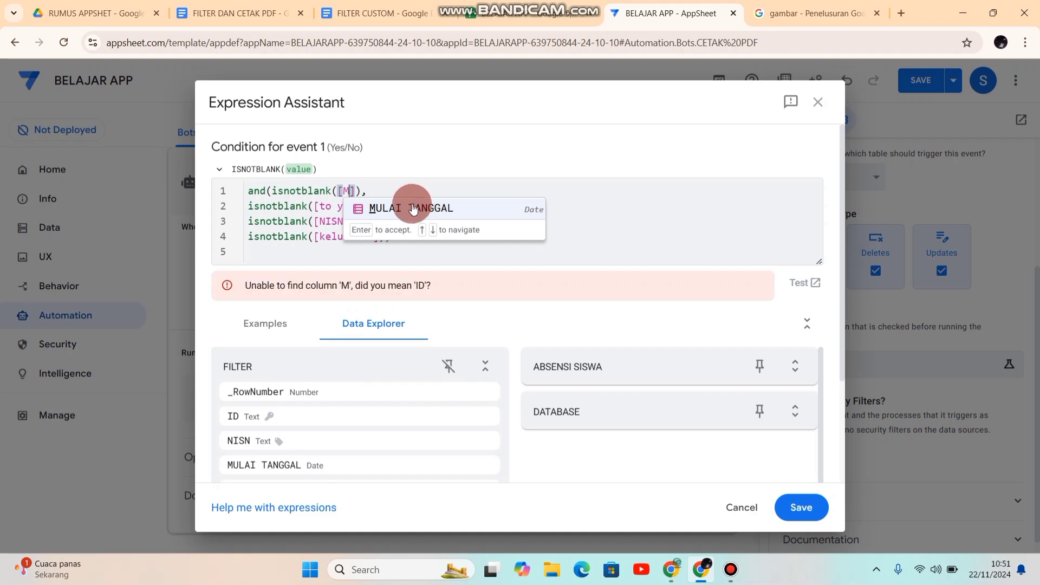
click(409, 206)
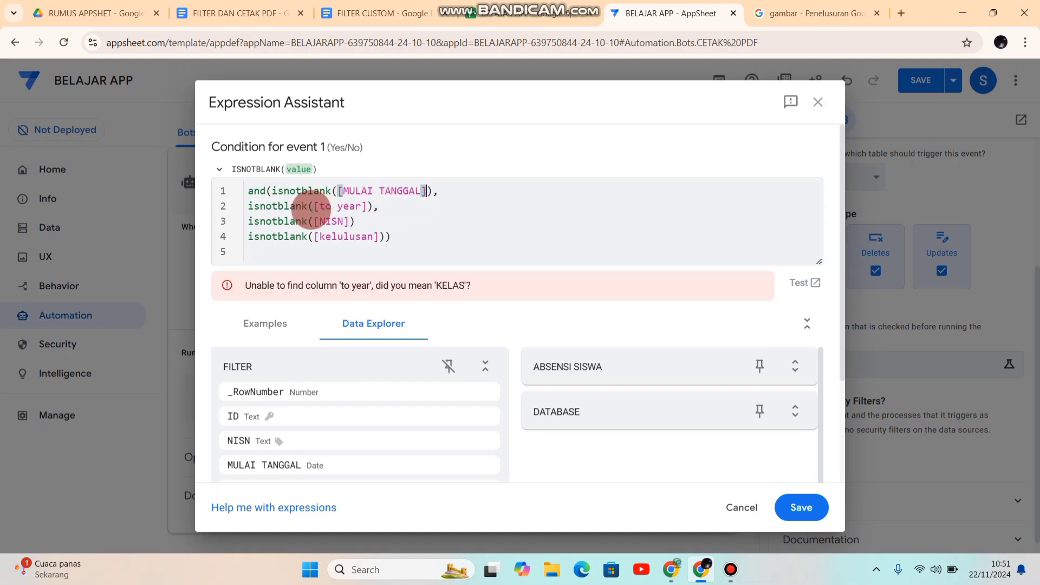
Step: Replace the to year column with SAMPAI TANGGAL in the condition's second isnotblank check
click(321, 205)
drag(321, 205, 361, 207)
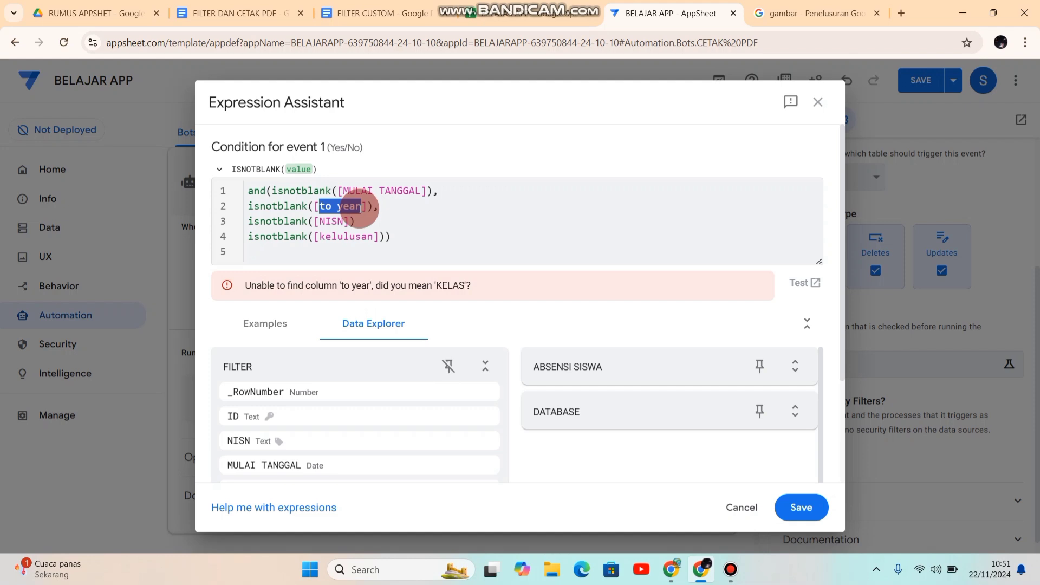
text(sa)
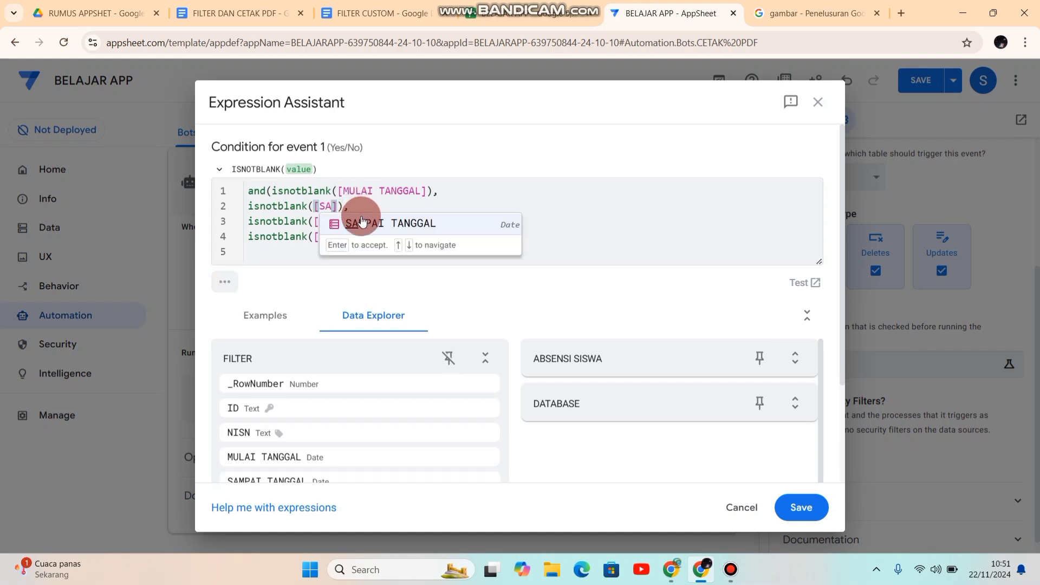
click(362, 223)
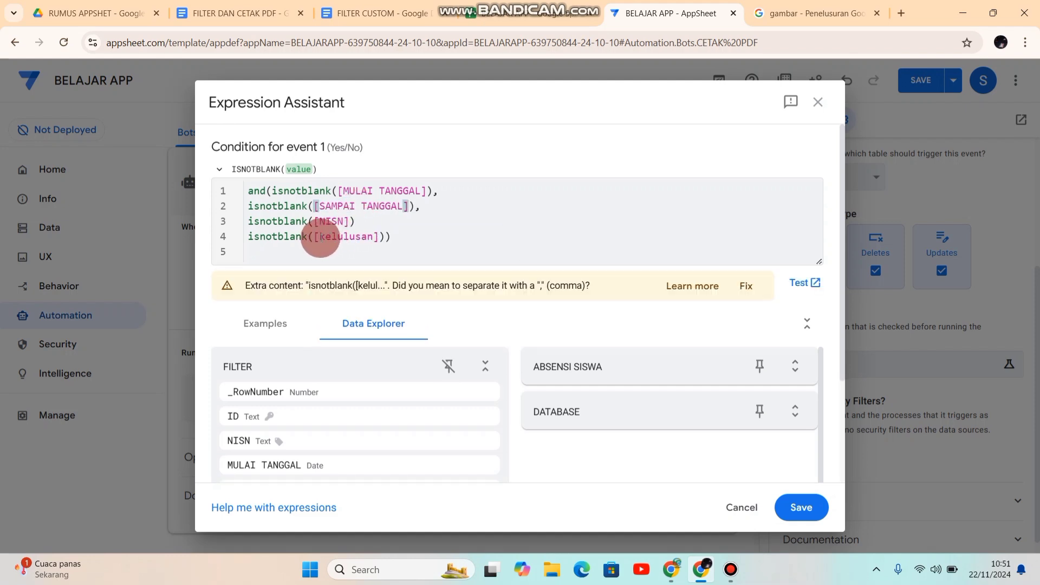
Step: Replace kelulusan with KELAS, add the missing comma after the NISN check, and save the condition expression
drag(320, 237, 371, 237)
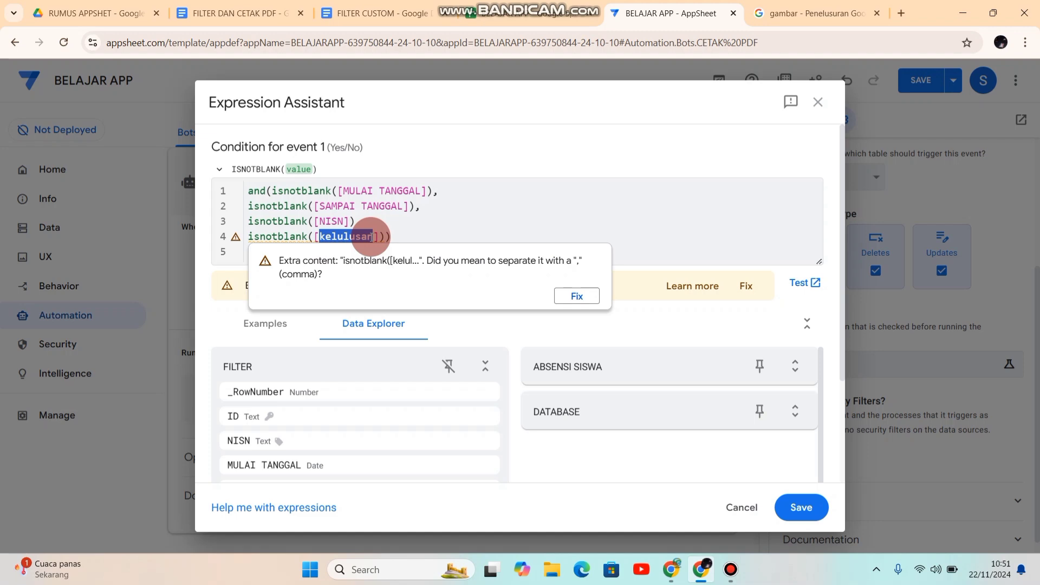
text(K)
click(366, 253)
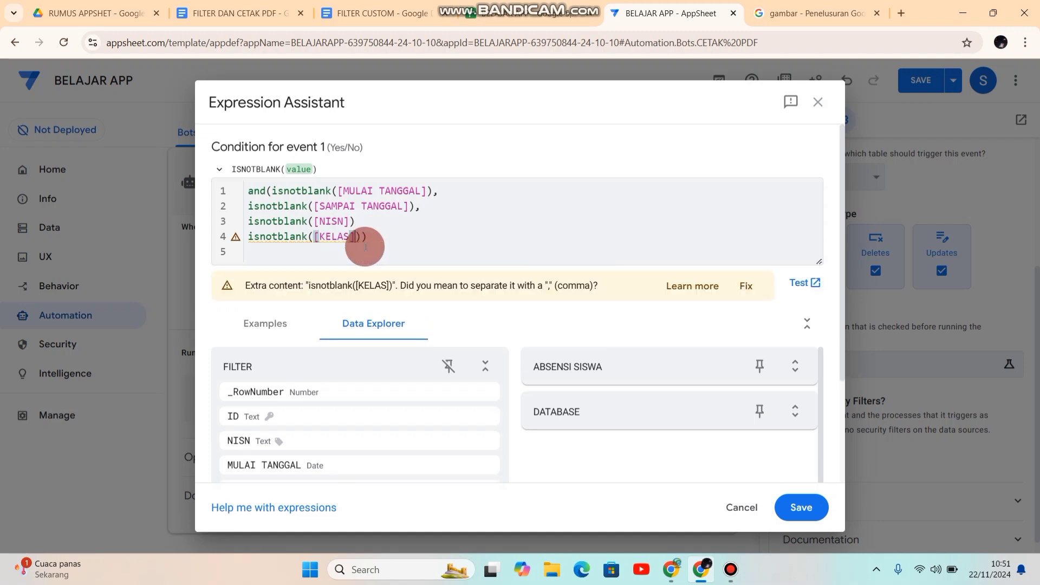
click(357, 221)
text(,)
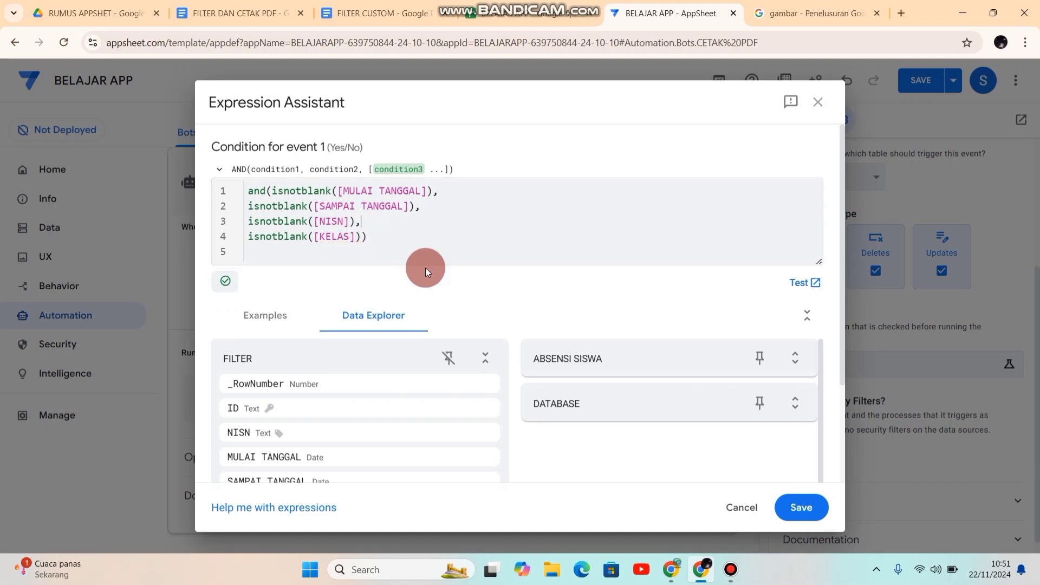
click(793, 521)
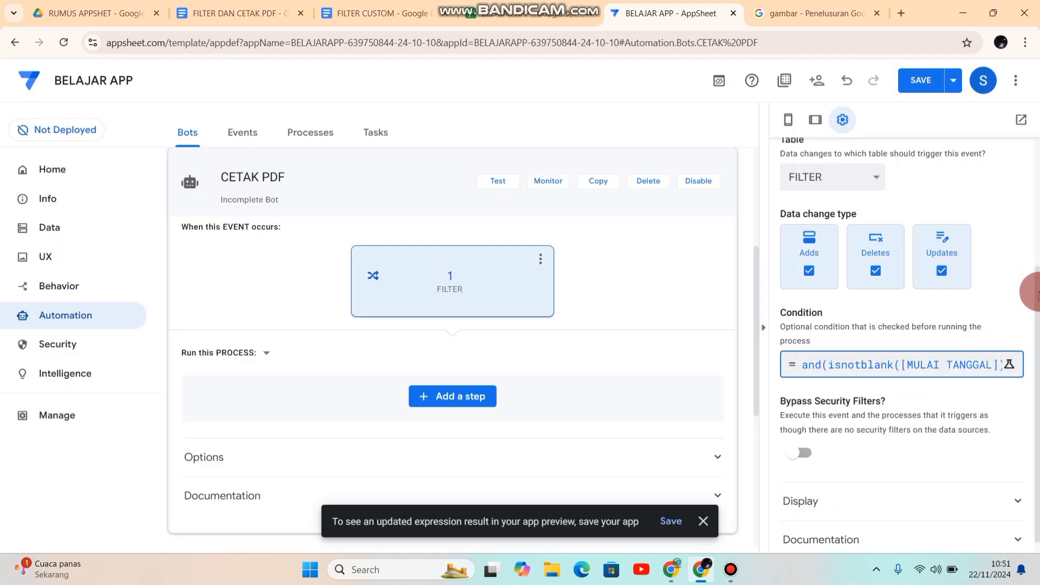
Step: Enable bypassing security filters for event 1, exclude Deletes from its data change types, and save the app
scroll(1035, 304, down, 1)
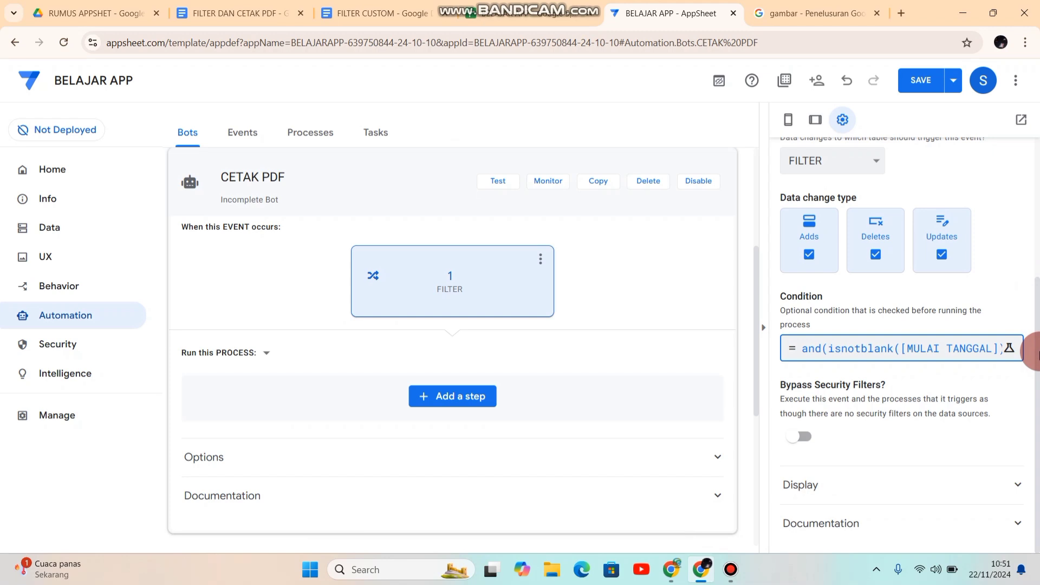
click(806, 440)
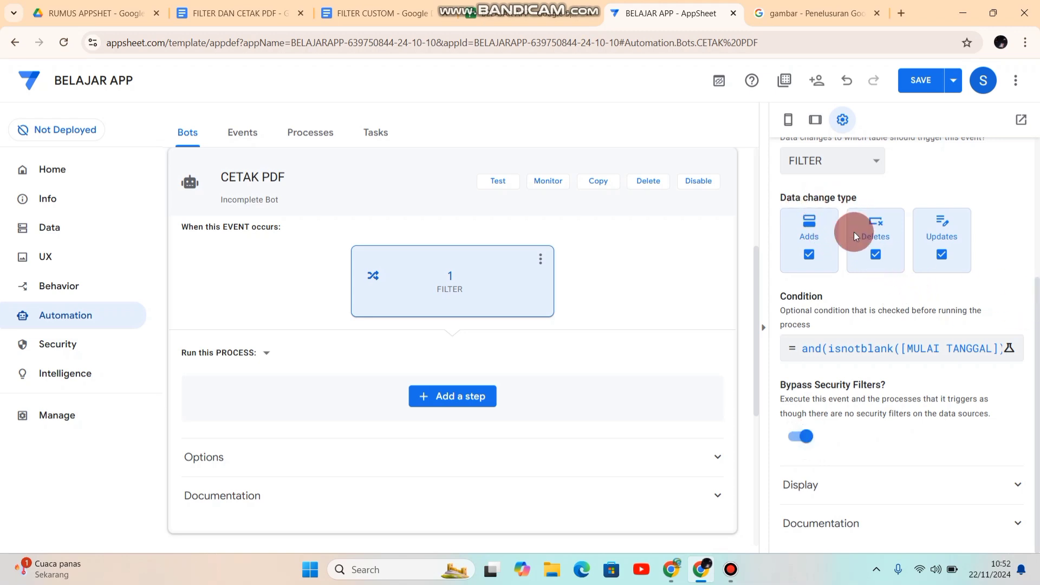
click(876, 255)
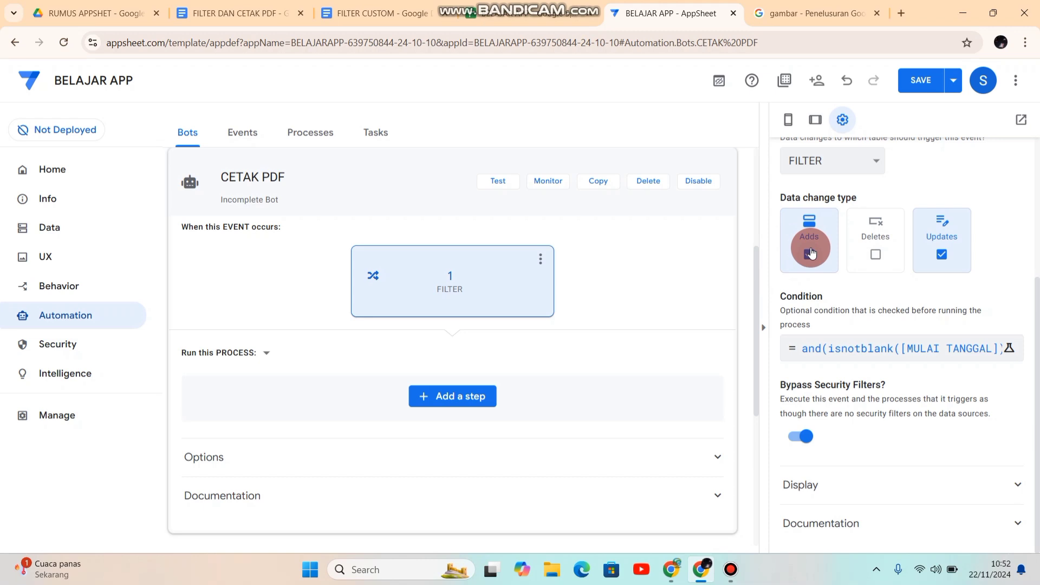
click(909, 84)
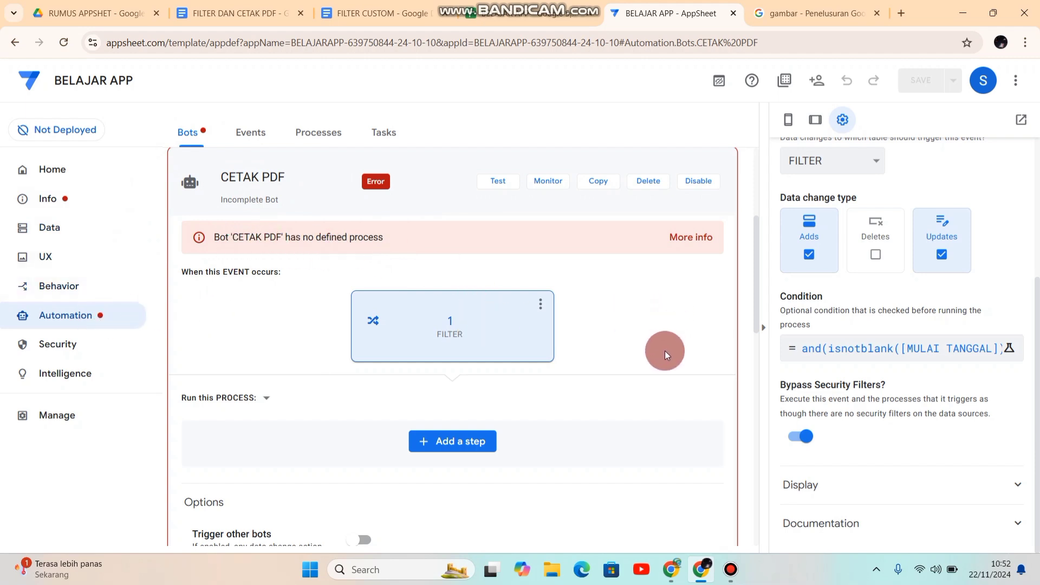
Step: Add a new step named 2 to the CETAK PDF bot's process
click(459, 445)
click(397, 325)
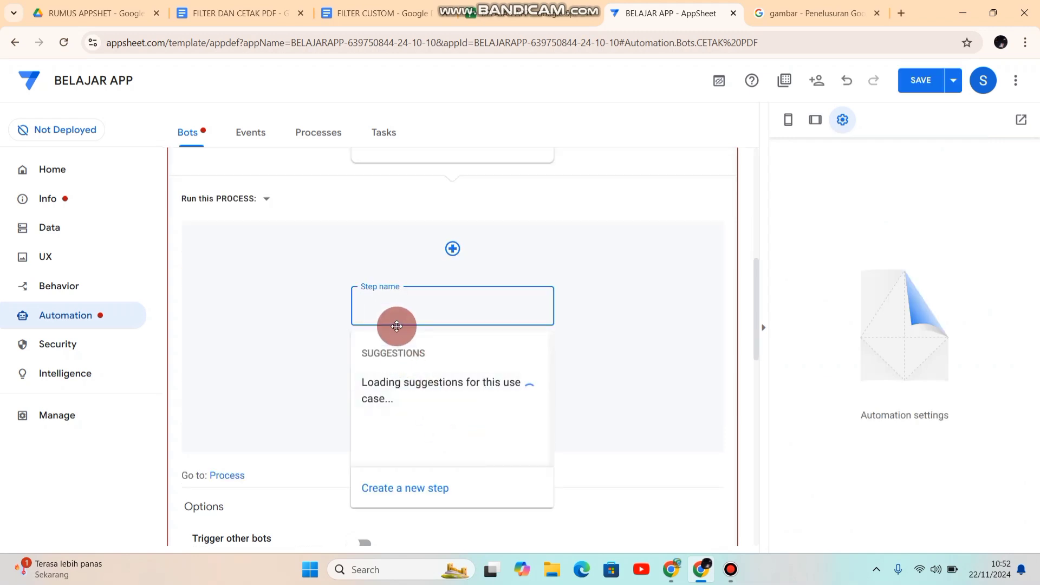
text(2)
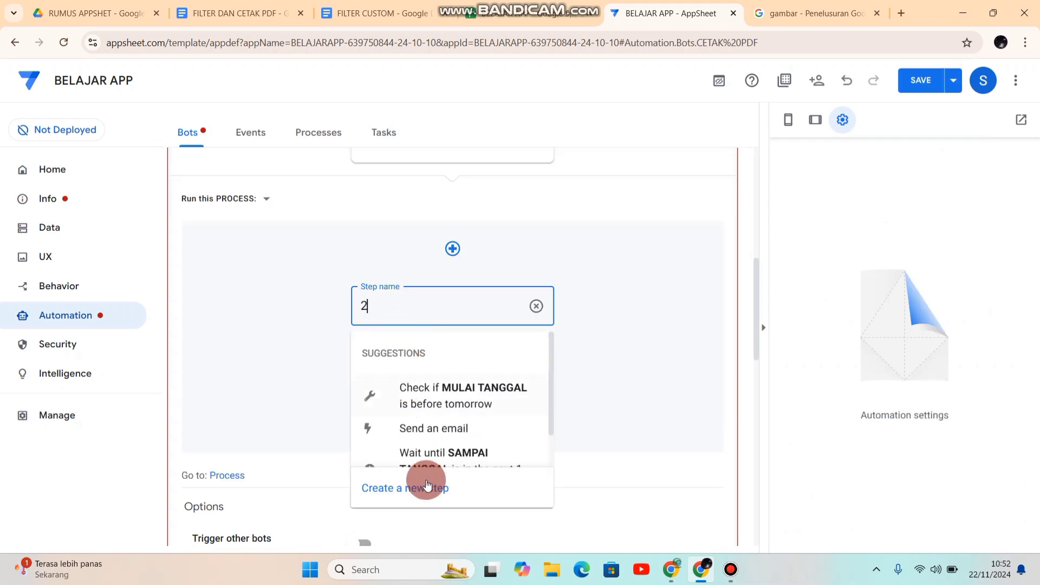
click(406, 489)
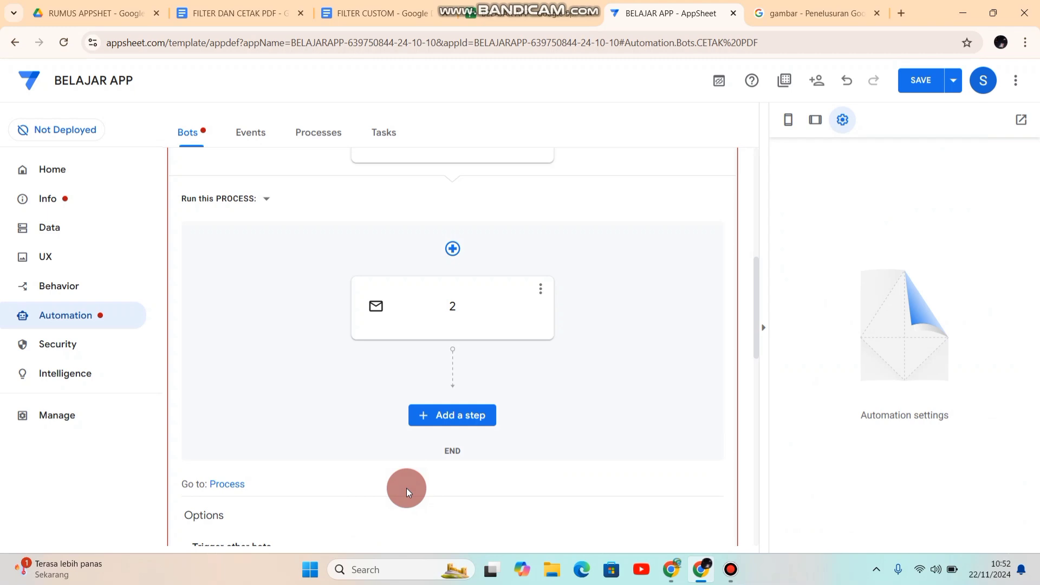
Step: Configure step 2 to run a task that creates a new file with PDF as the HTTP content type
click(457, 324)
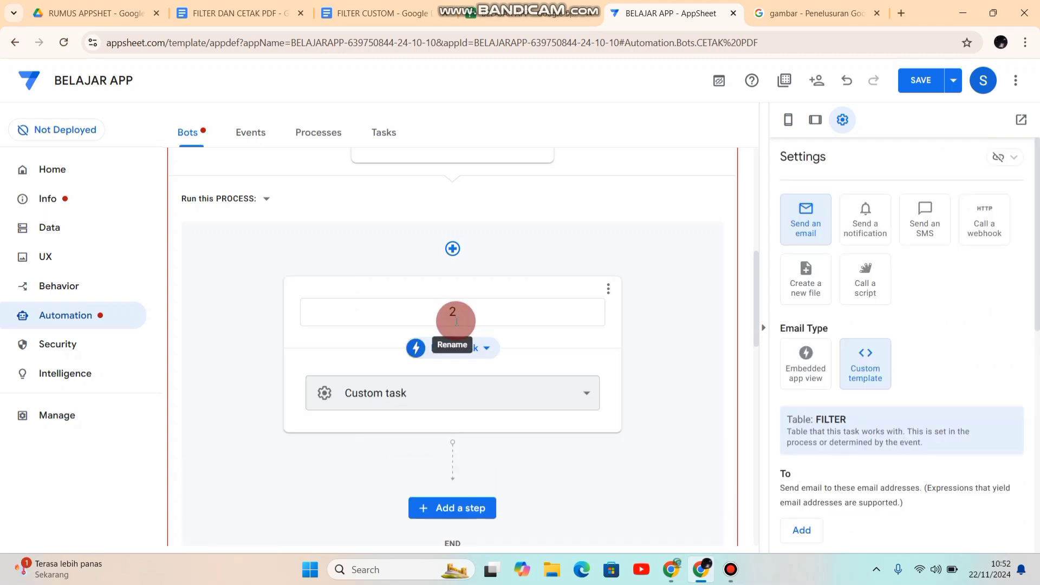
click(487, 353)
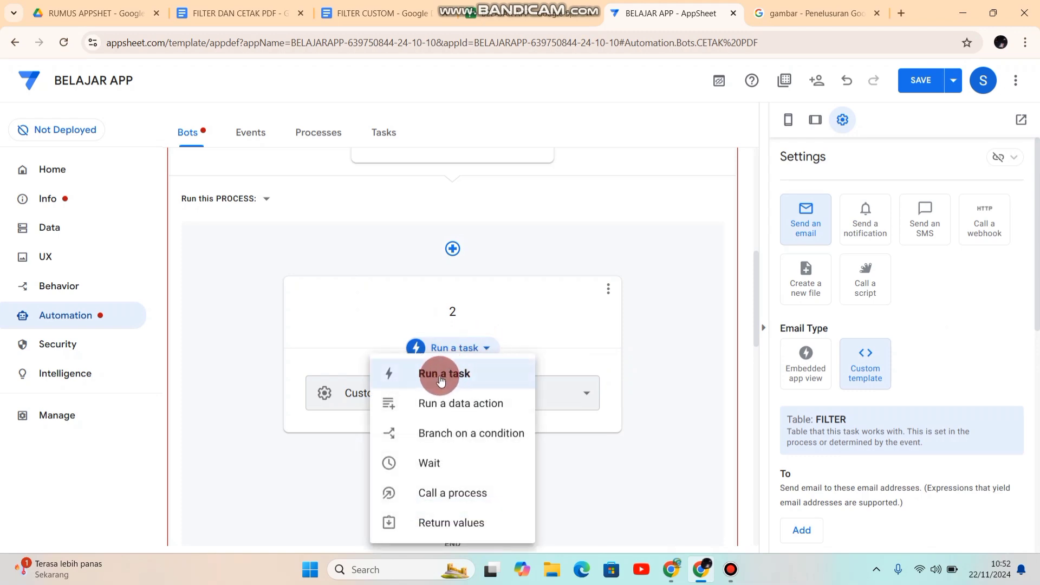
click(441, 378)
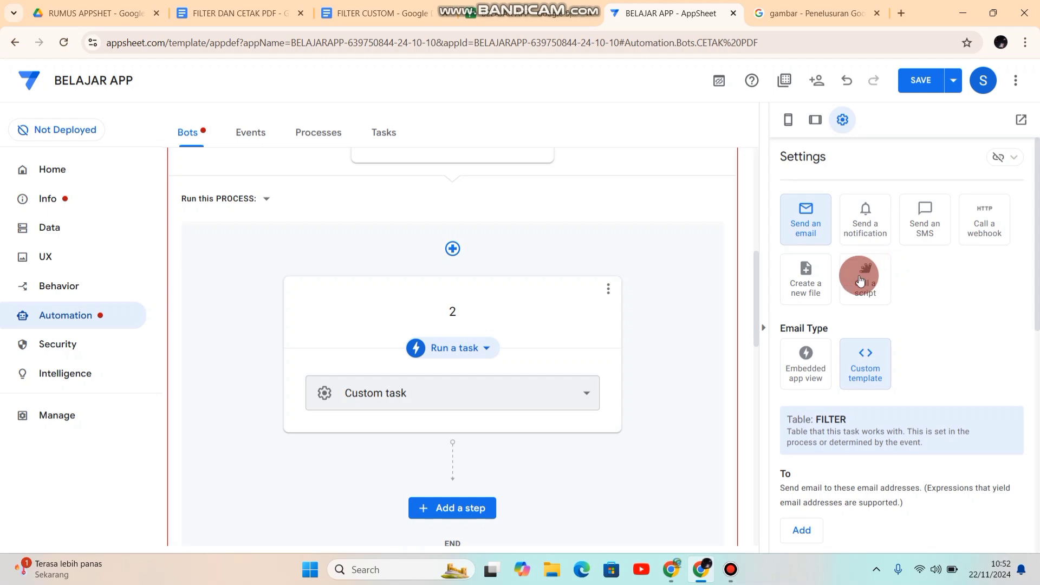
scroll(1038, 271, down, 2)
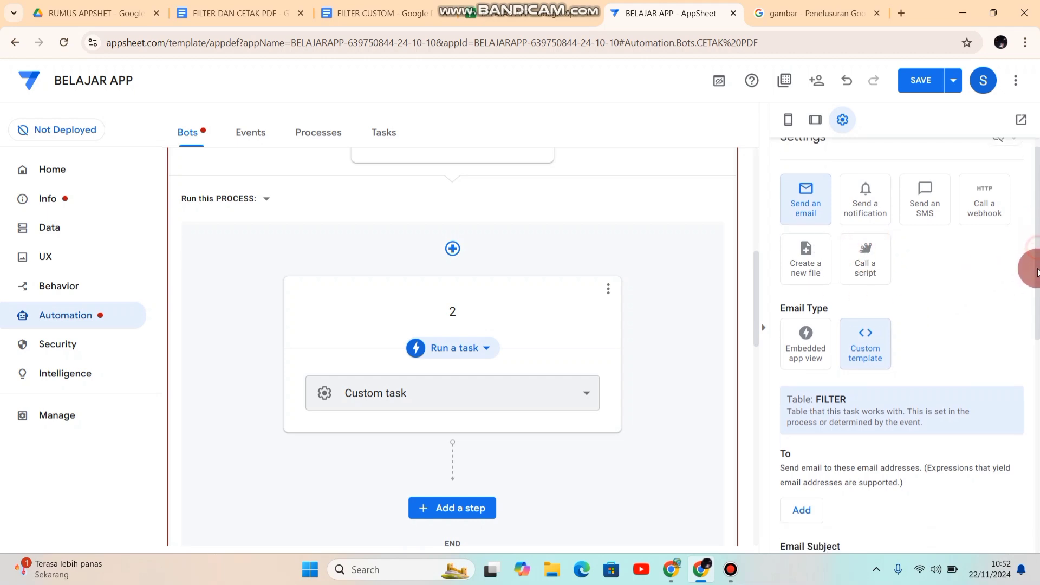
drag(1038, 272, 807, 284)
click(805, 284)
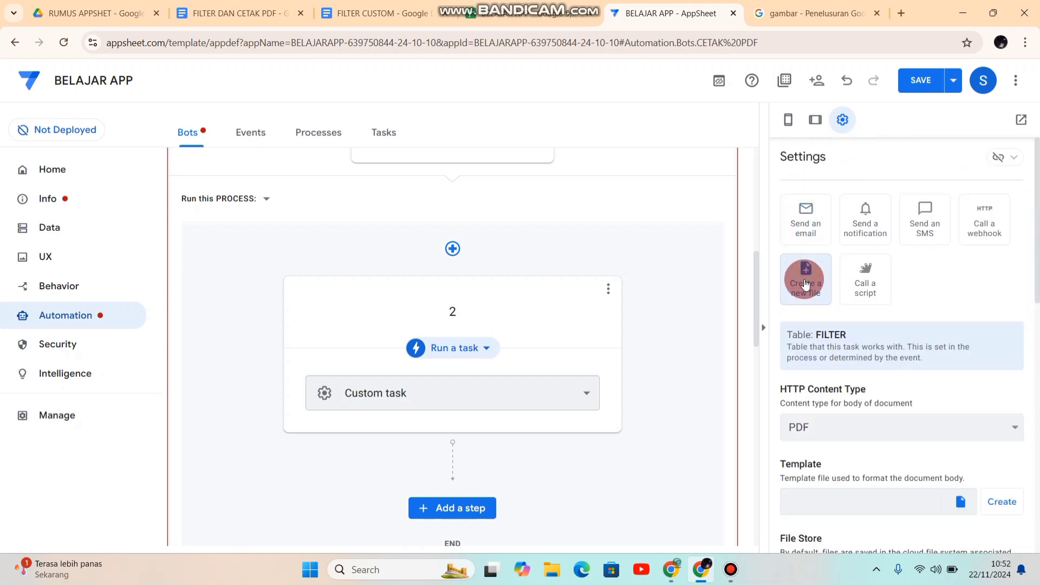
drag(1037, 291, 1031, 349)
click(936, 257)
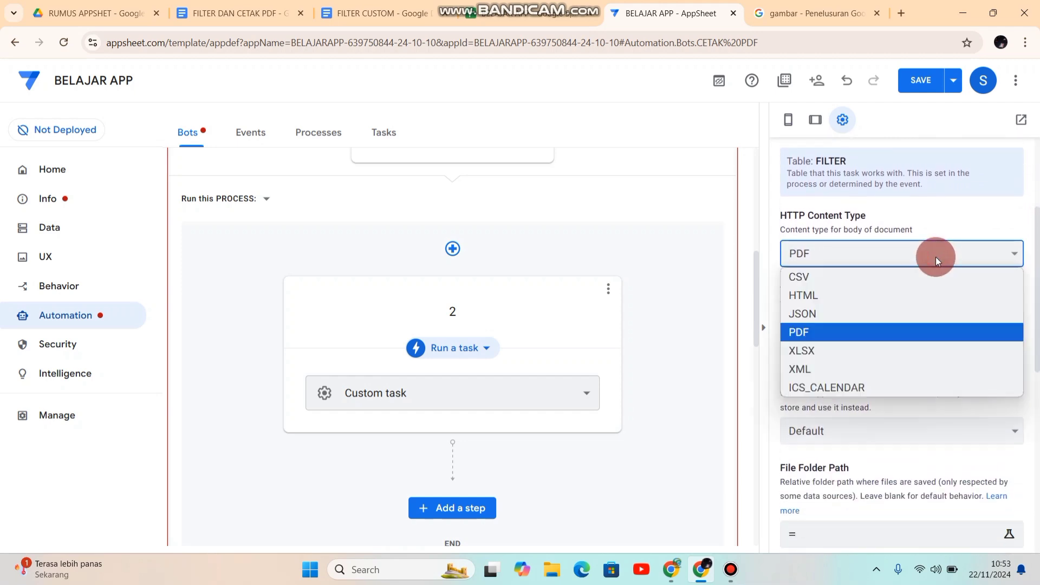
click(840, 329)
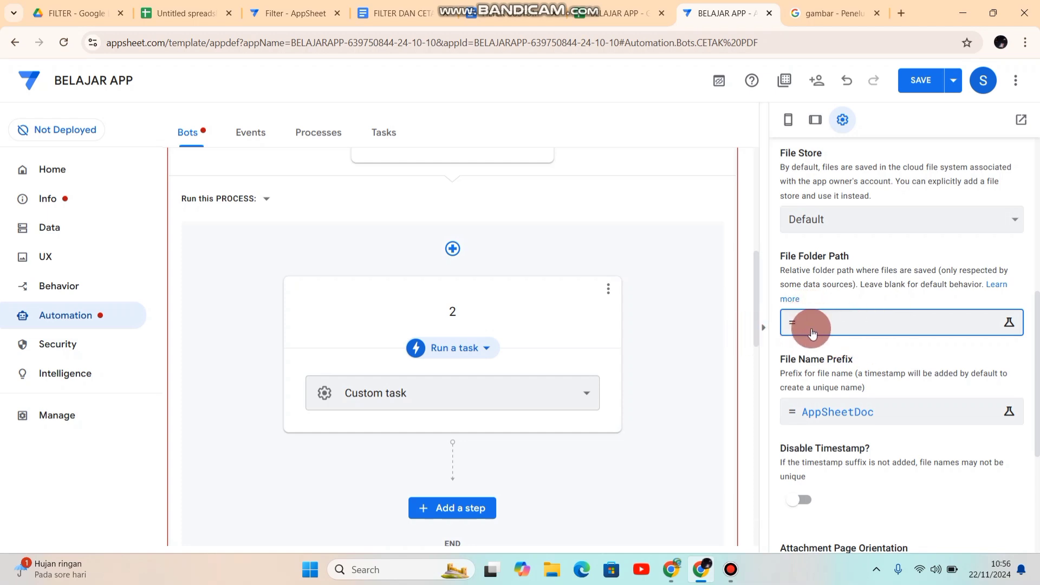
Step: Replace the task's file name prefix expression with the [NISN] column and save the expression
click(840, 413)
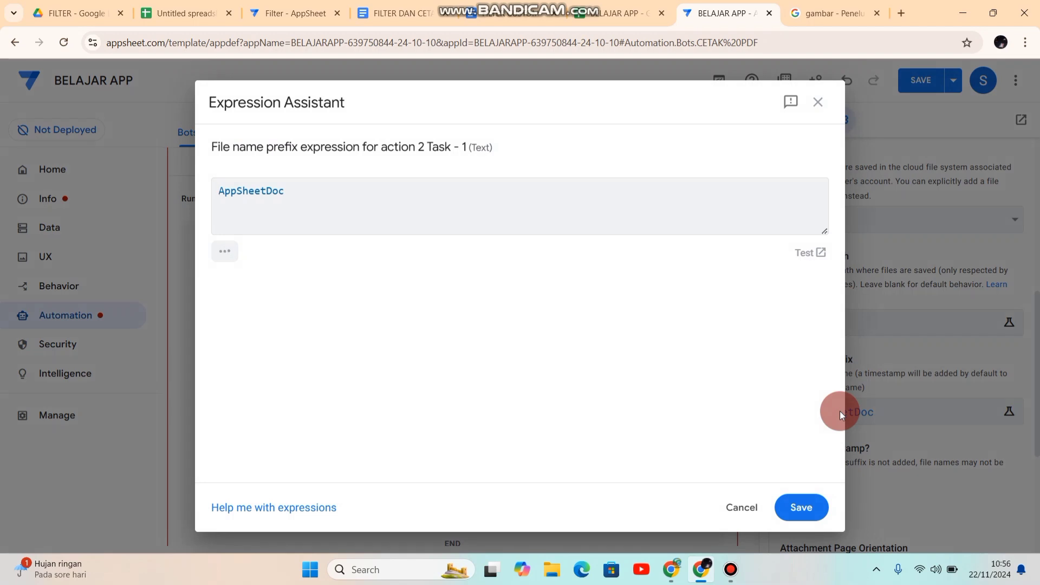
double_click(292, 193)
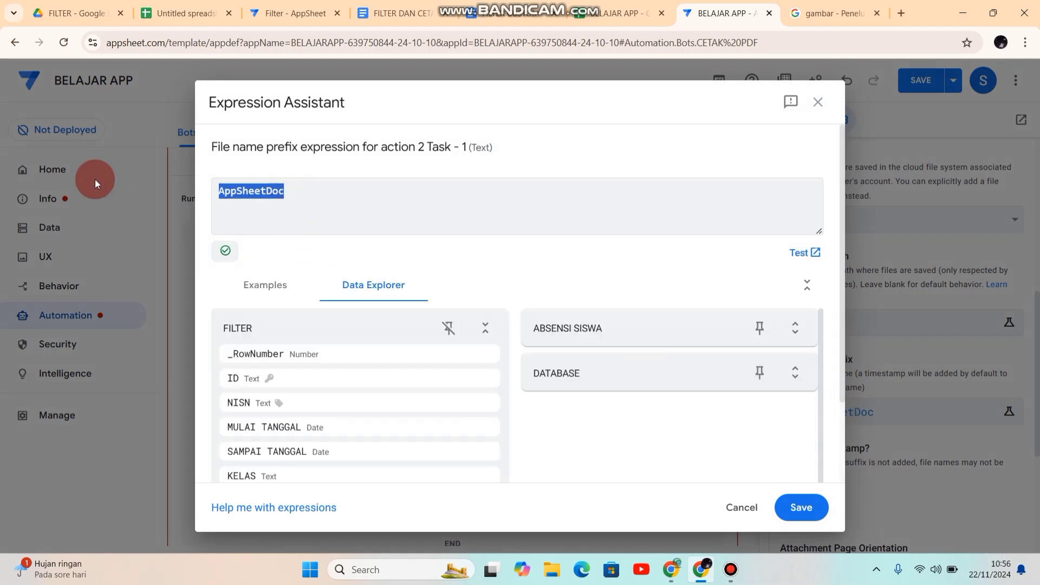
key(BackSpace)
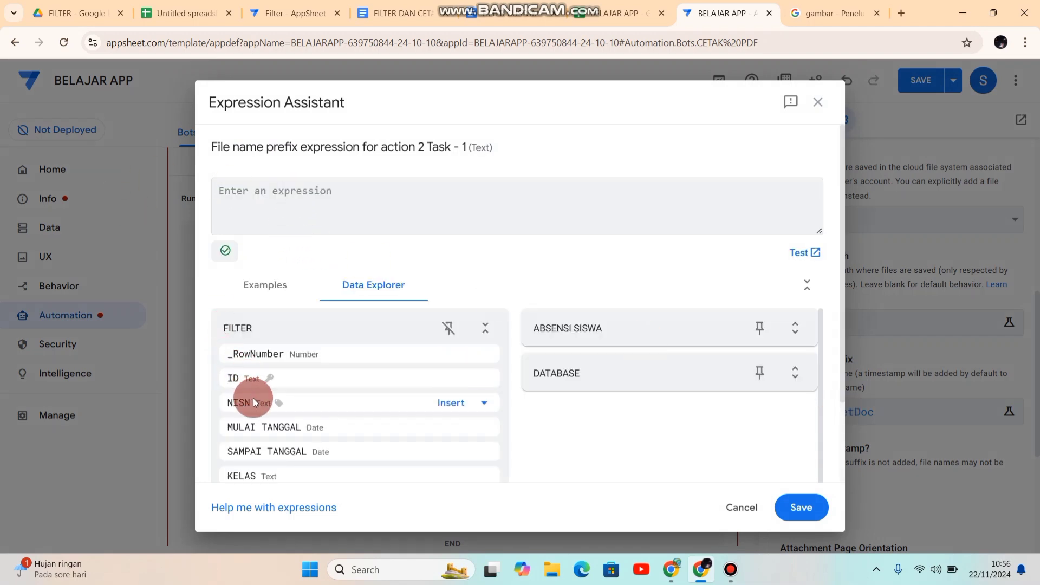
click(450, 402)
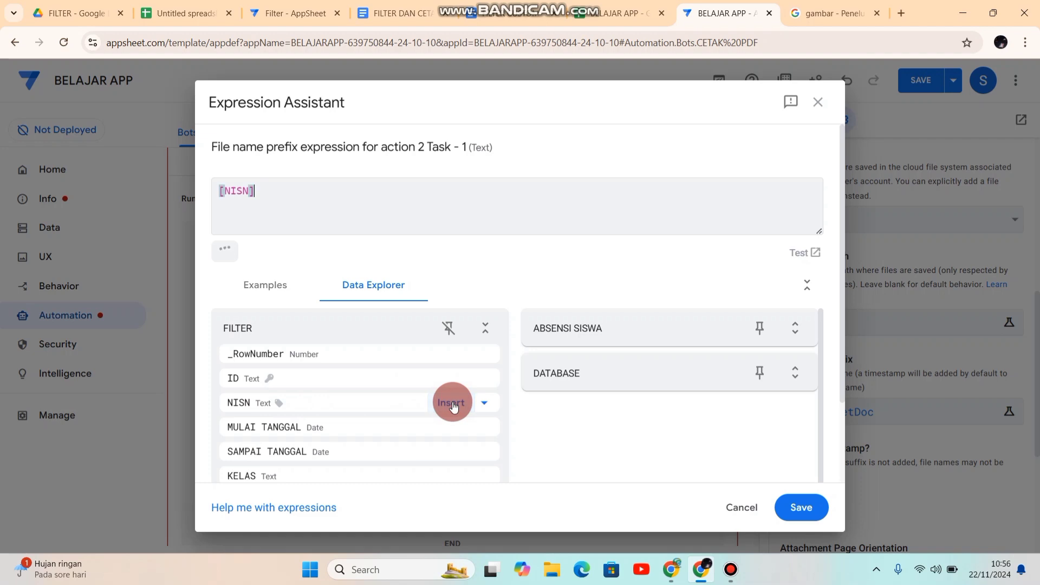
click(802, 508)
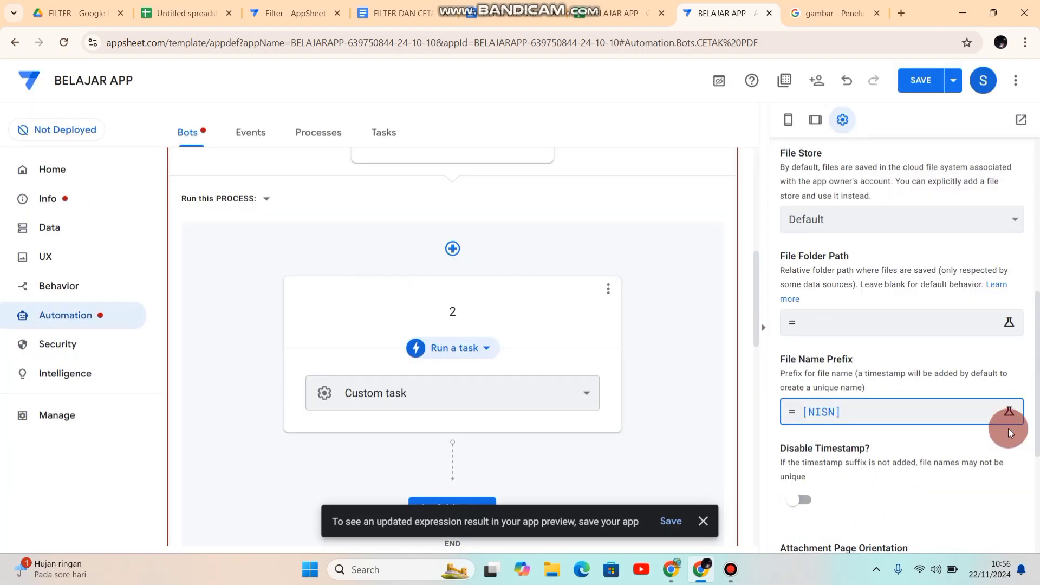
Step: Disable the timestamp in the file name and set the attachment page orientation to Portrait
drag(1039, 342, 1039, 403)
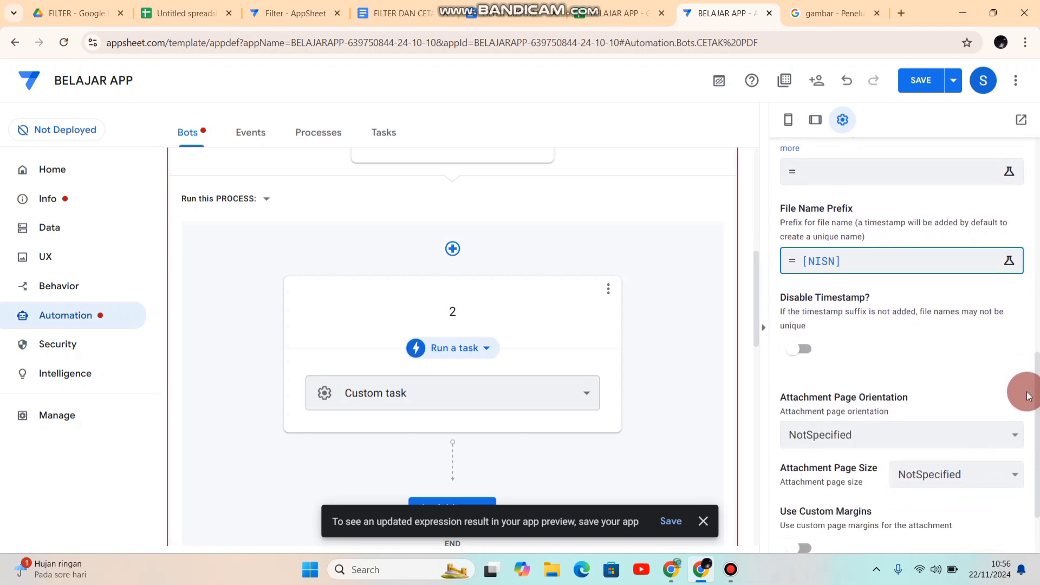
click(813, 347)
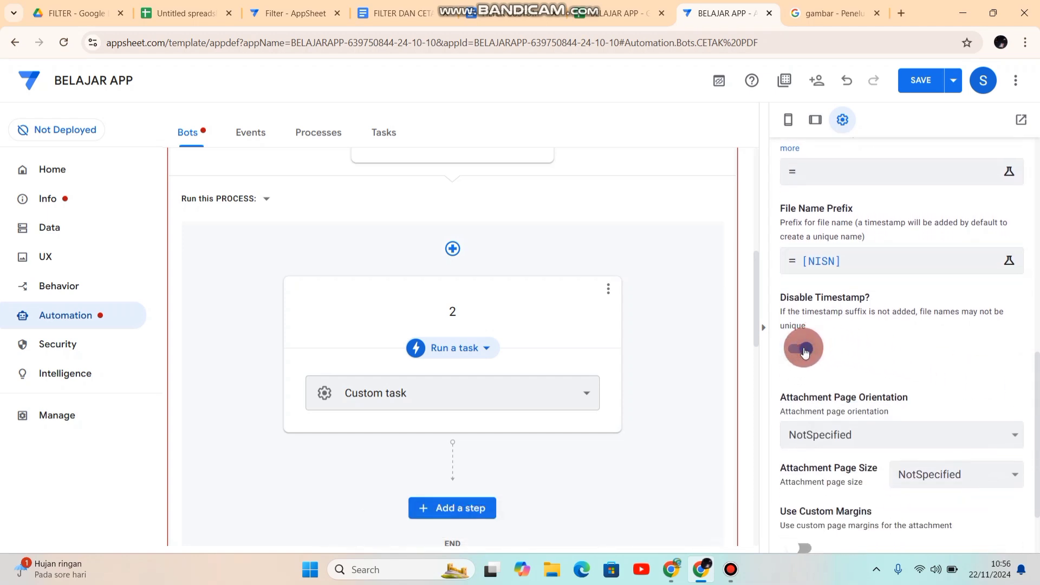
click(990, 437)
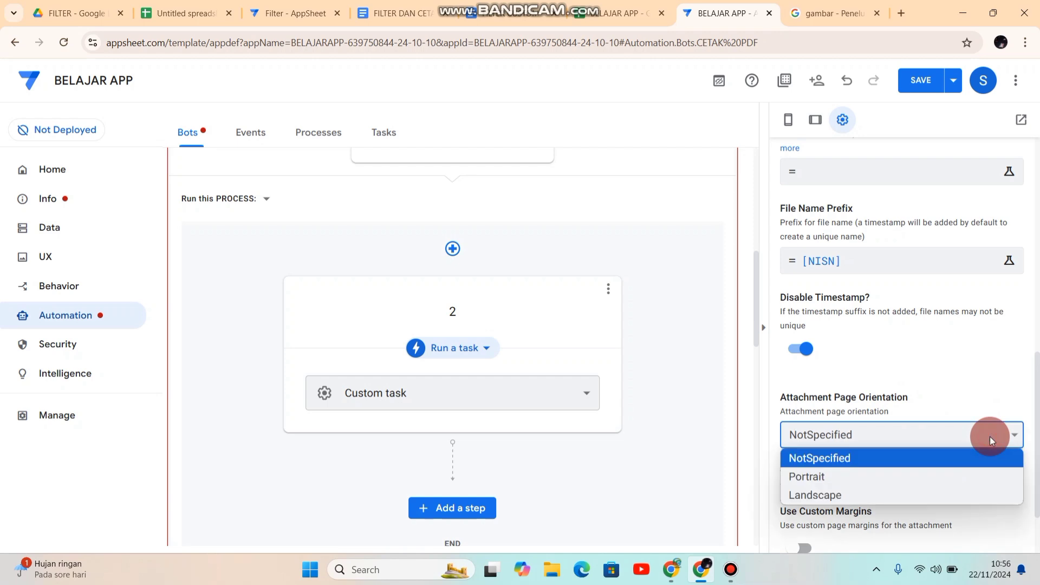
click(866, 478)
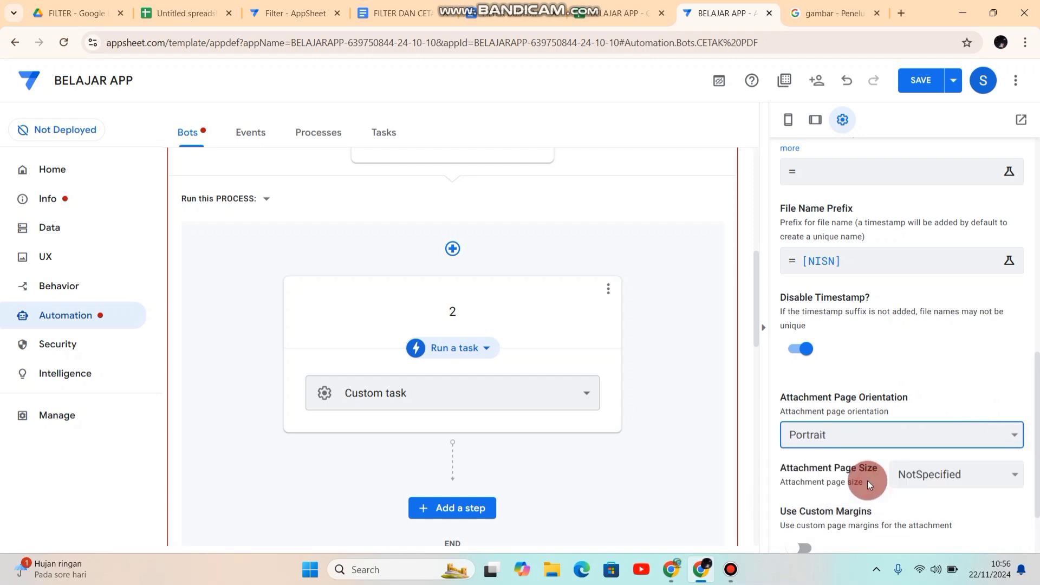
Step: Set the attachment page size to A4 and save the app
click(971, 482)
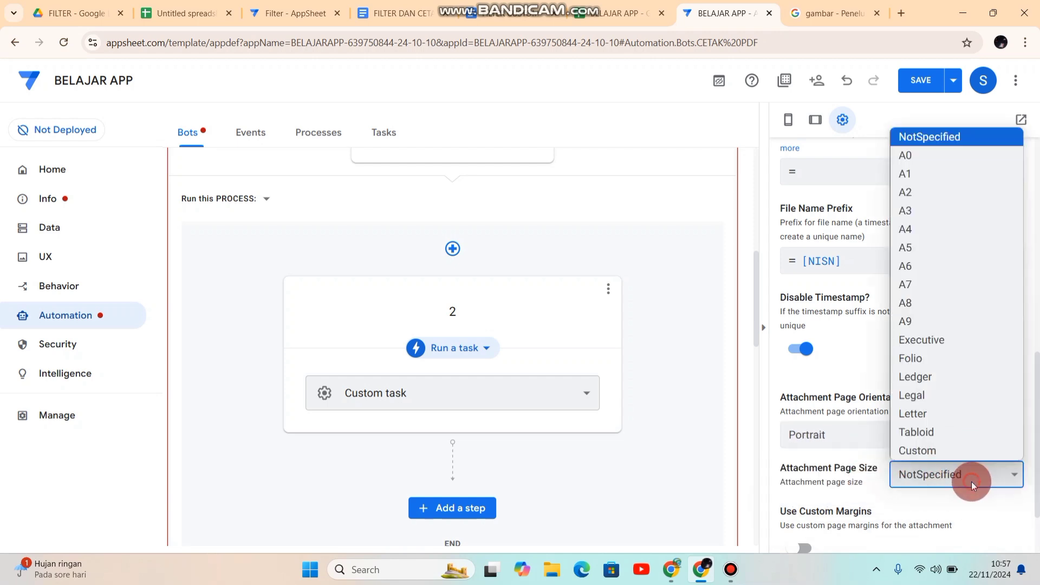
click(921, 234)
scroll(1036, 374, down, 1)
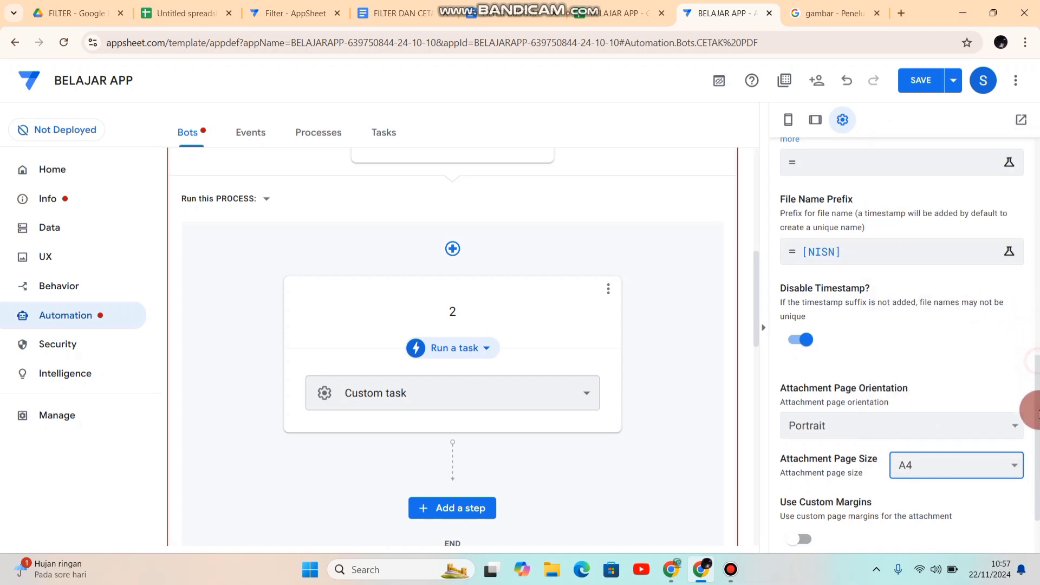
drag(1037, 373, 1026, 238)
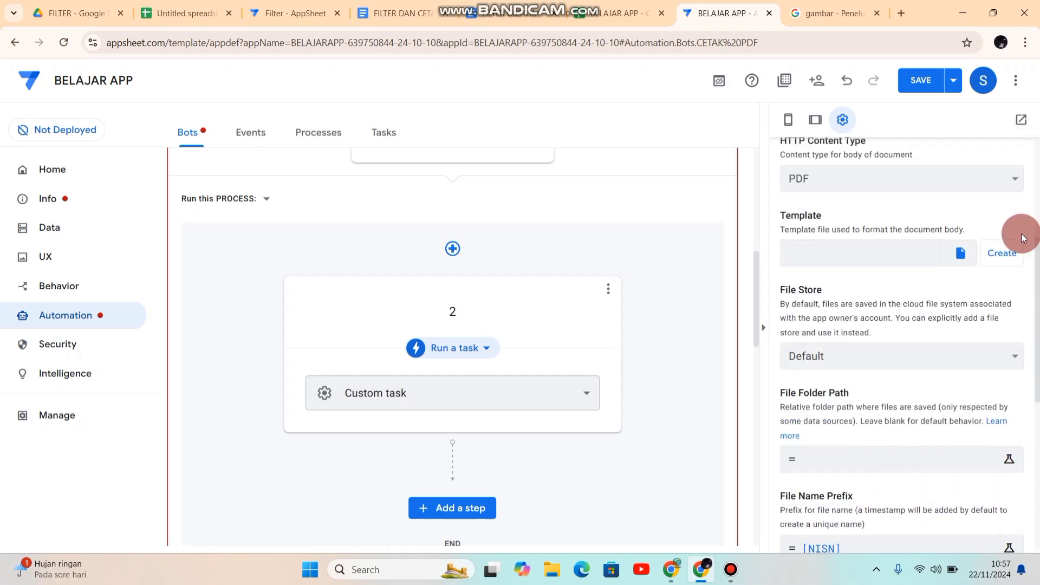
click(924, 82)
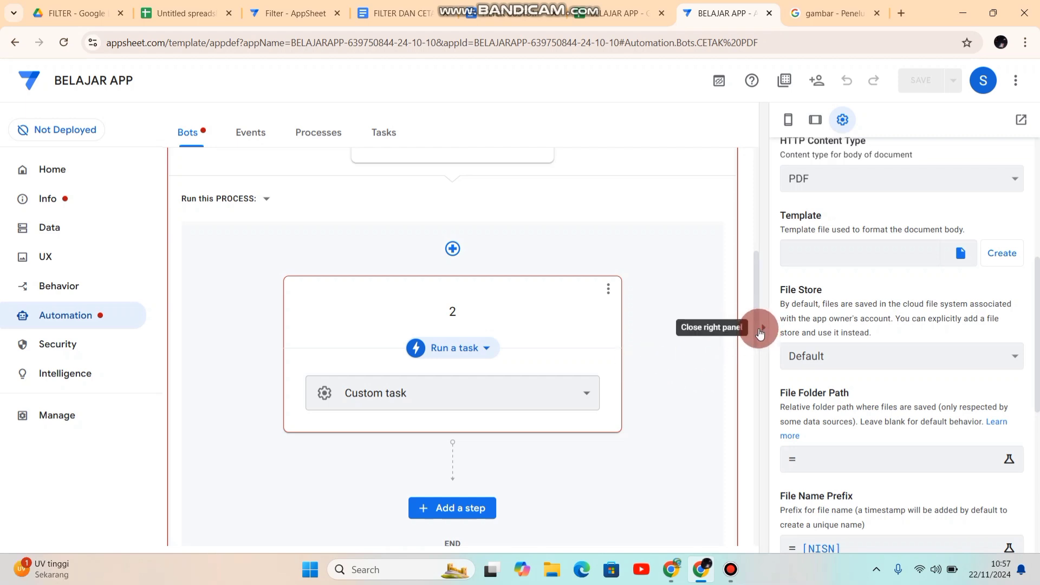
Step: Turn off bypassing security filters for event 1 of the CETAK PDF bot and save the app
drag(760, 330, 759, 261)
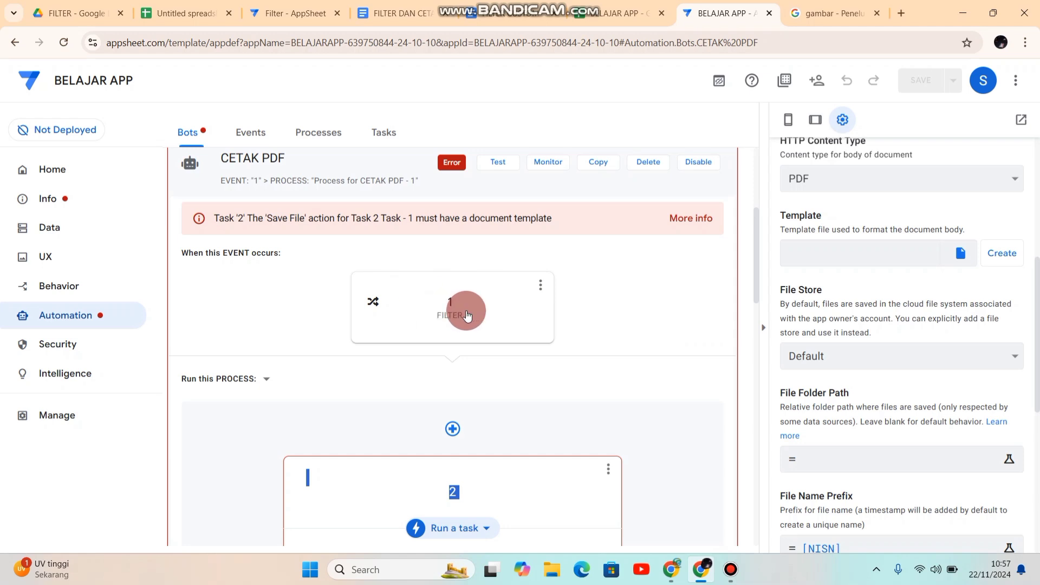
click(467, 311)
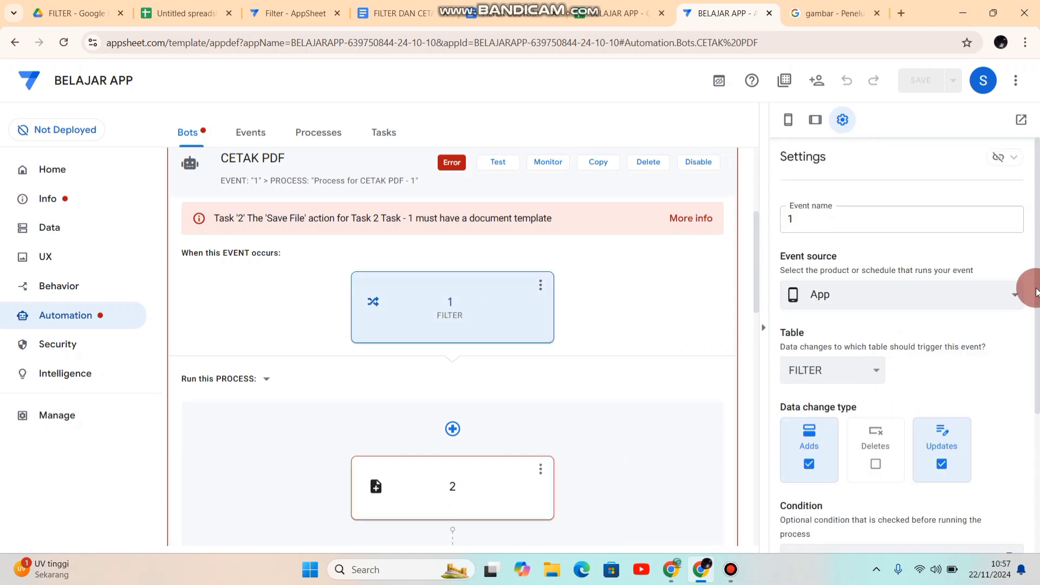
drag(1037, 293, 1036, 431)
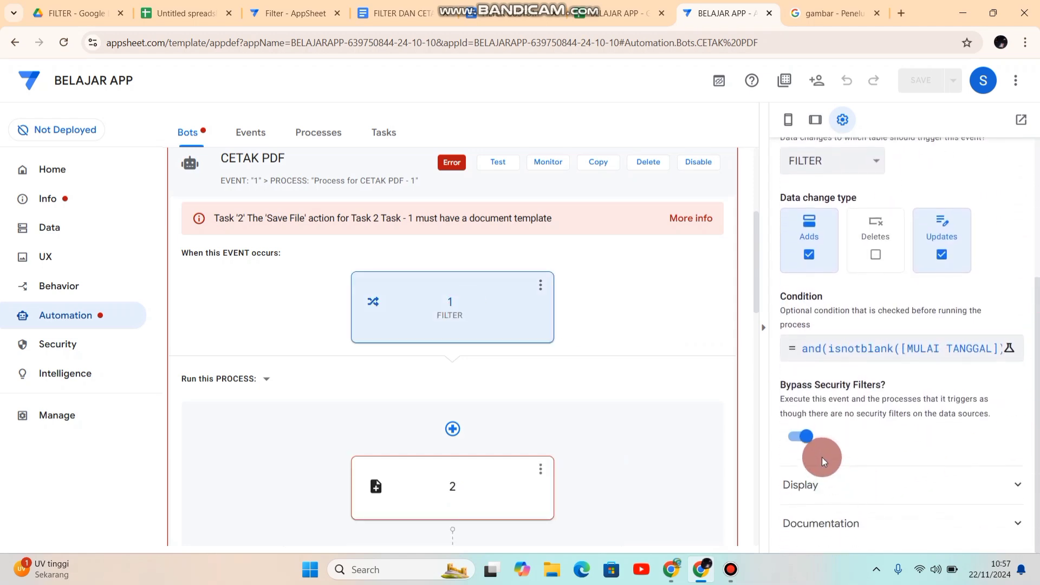
click(794, 442)
click(794, 442)
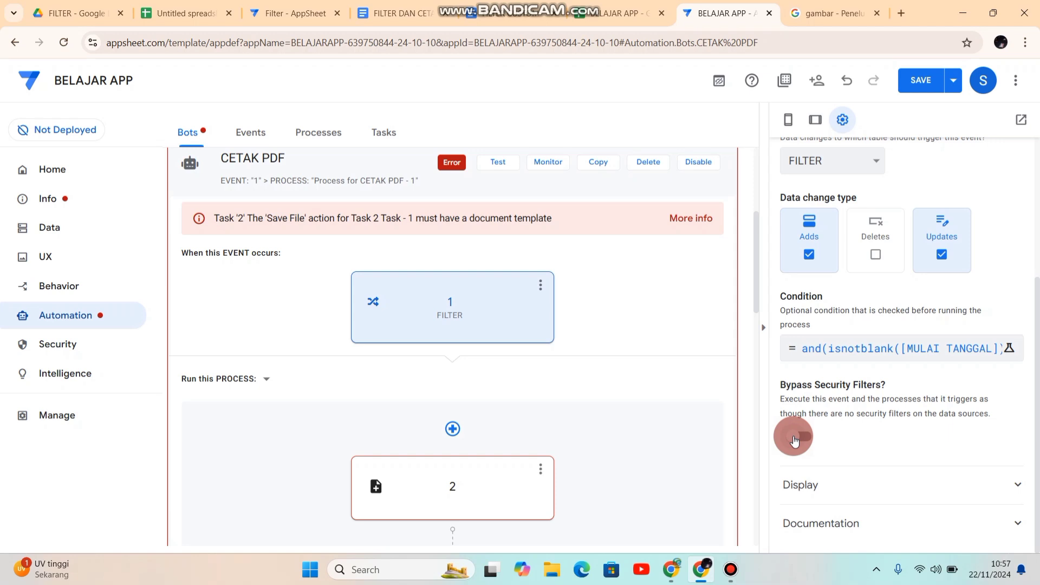
click(913, 85)
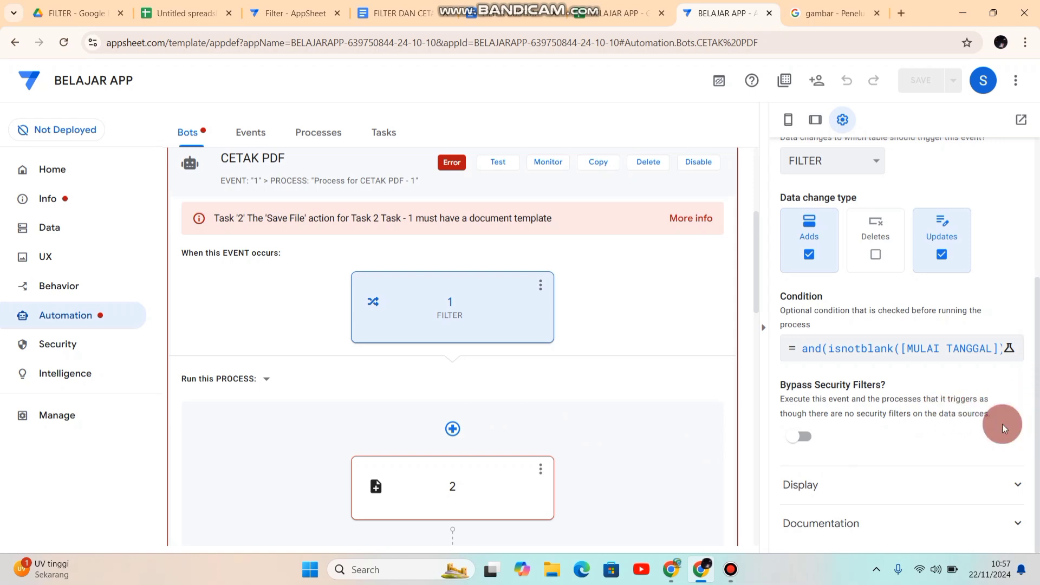
Step: Create a body template for step 2's file task and open the template document
click(472, 490)
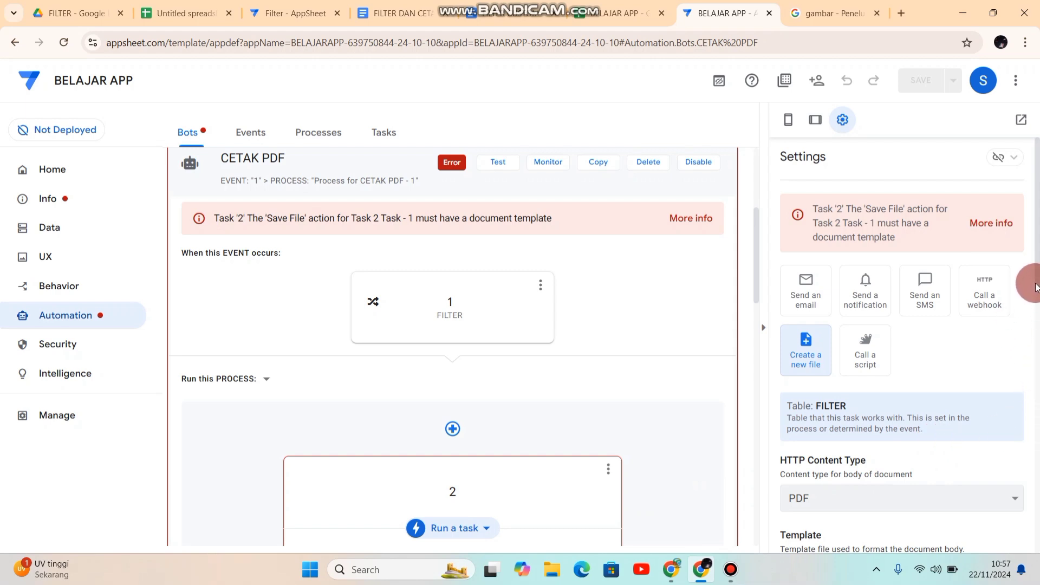
scroll(1036, 320, down, 2)
drag(1038, 320, 1038, 386)
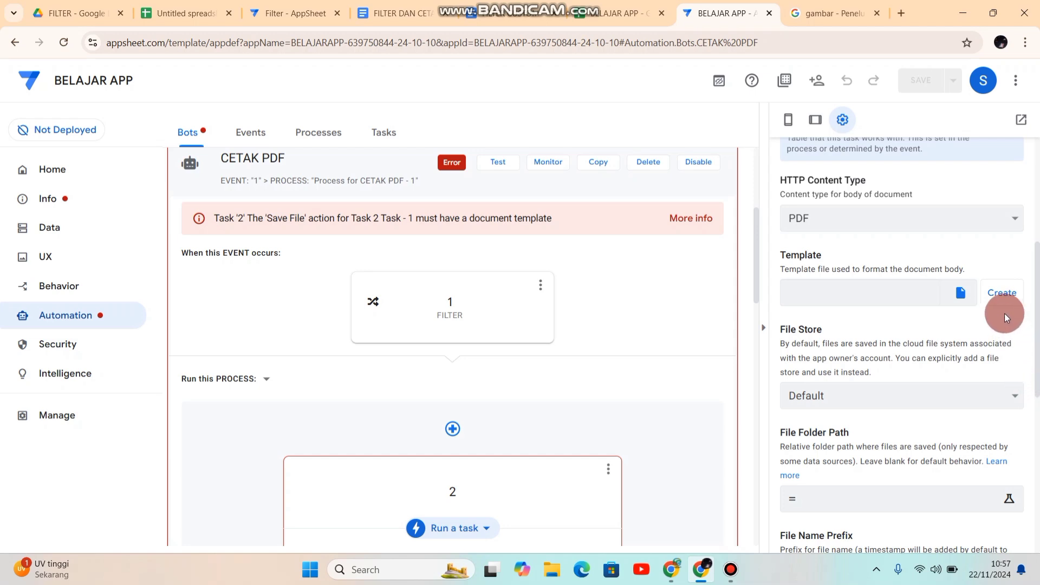
click(1000, 295)
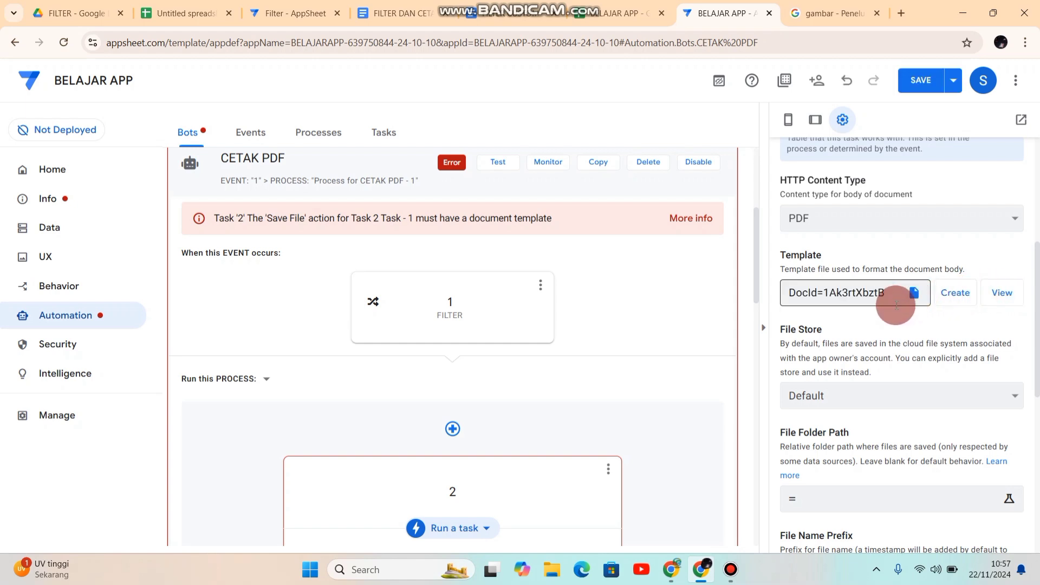
click(1009, 297)
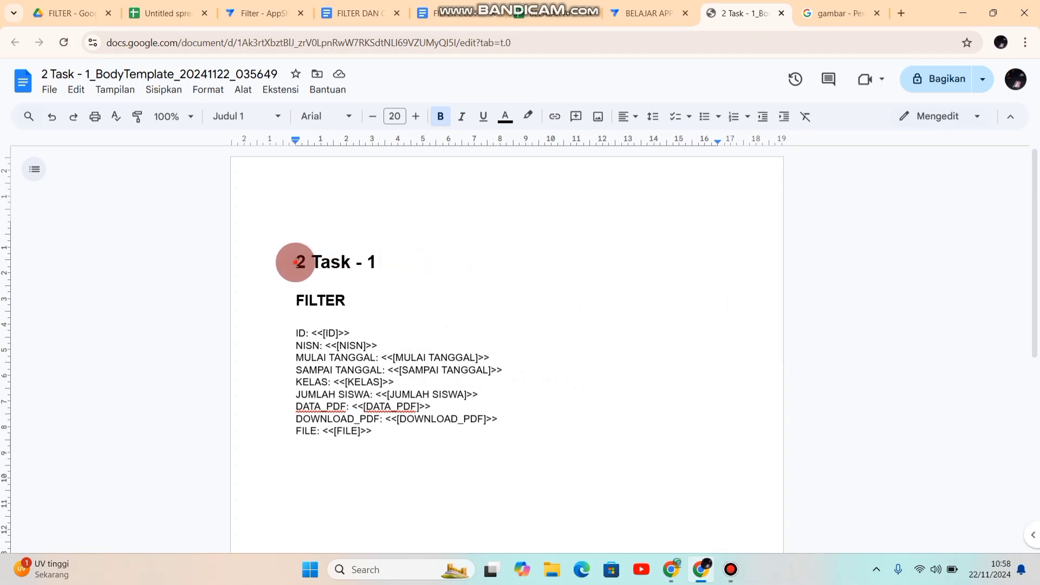
Step: Replace the template's main heading with LAPORAN DATA ABSEN
drag(296, 266, 399, 273)
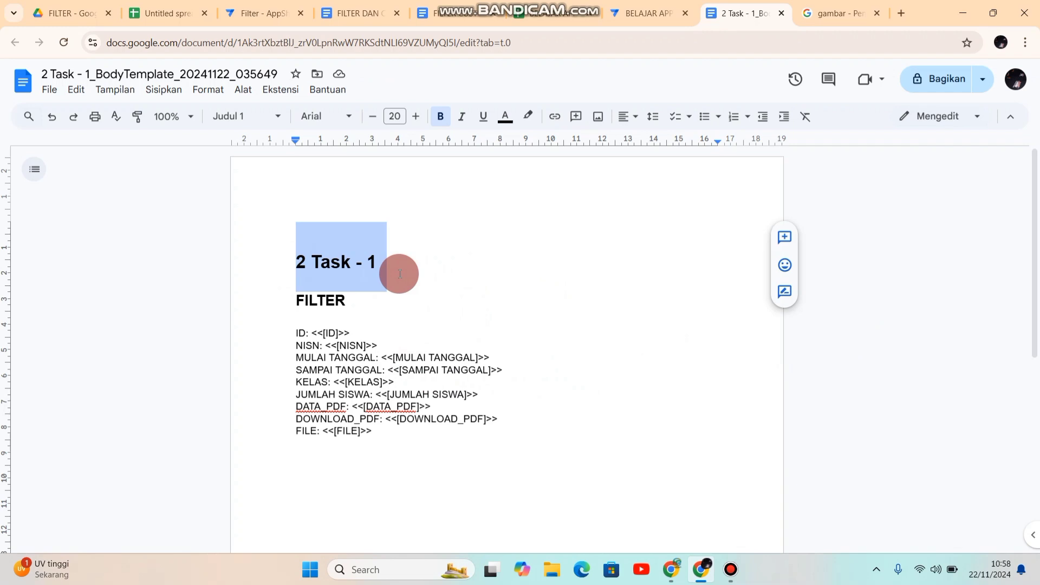
text(LAPORAN )
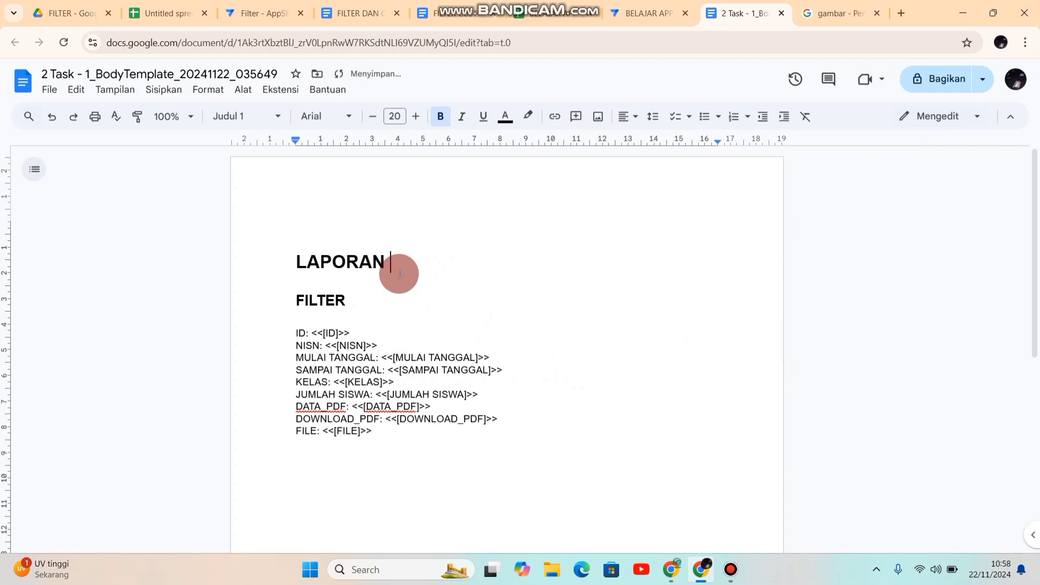
text(DATA )
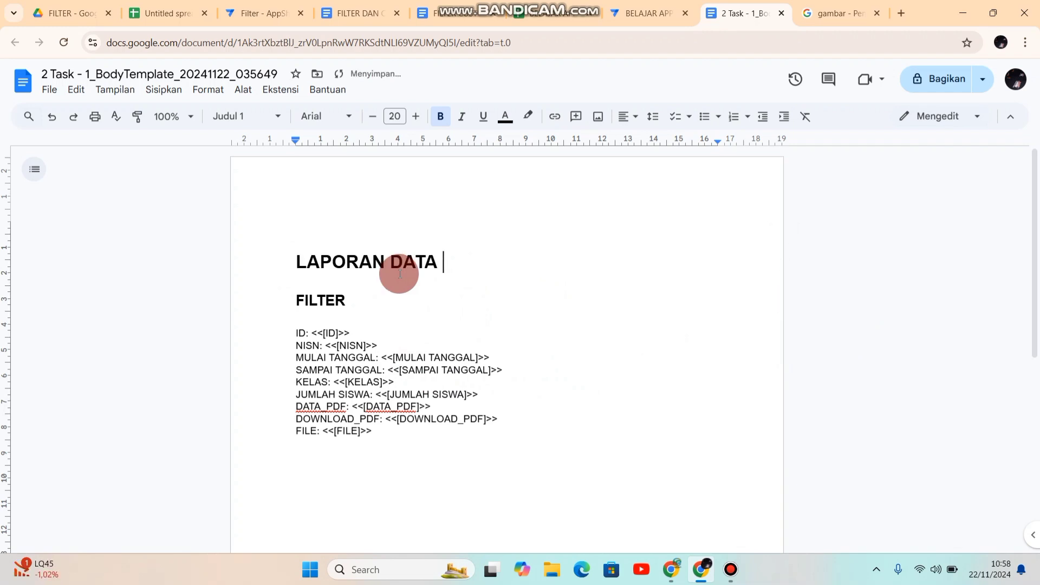
text(ABSEN)
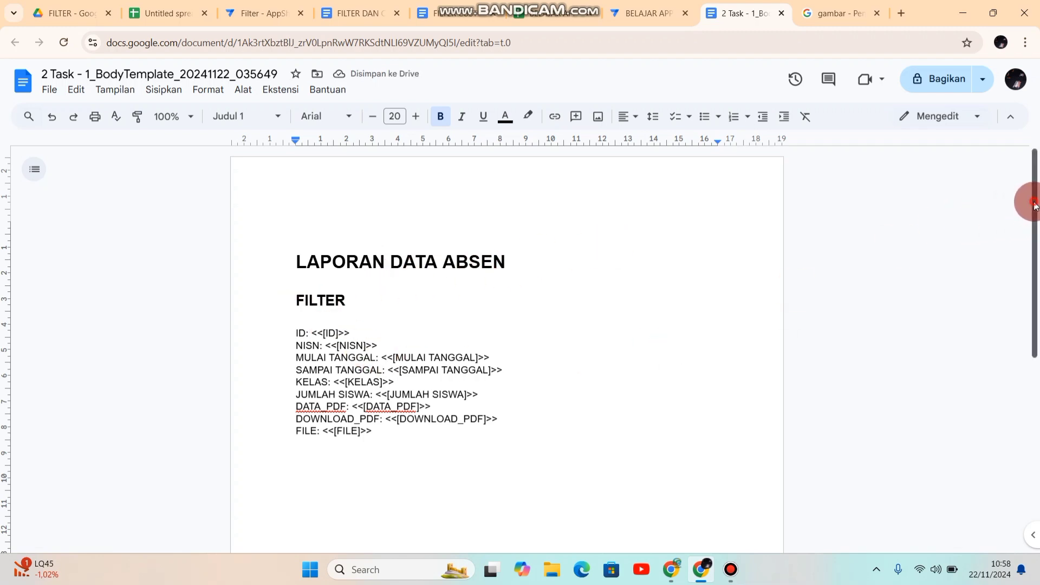
Step: Switch to the BELAJAR APP spreadsheet and copy the header cells NISN through KETERANGAN from the DATA SISWA sheet
scroll(1034, 233, down, 1)
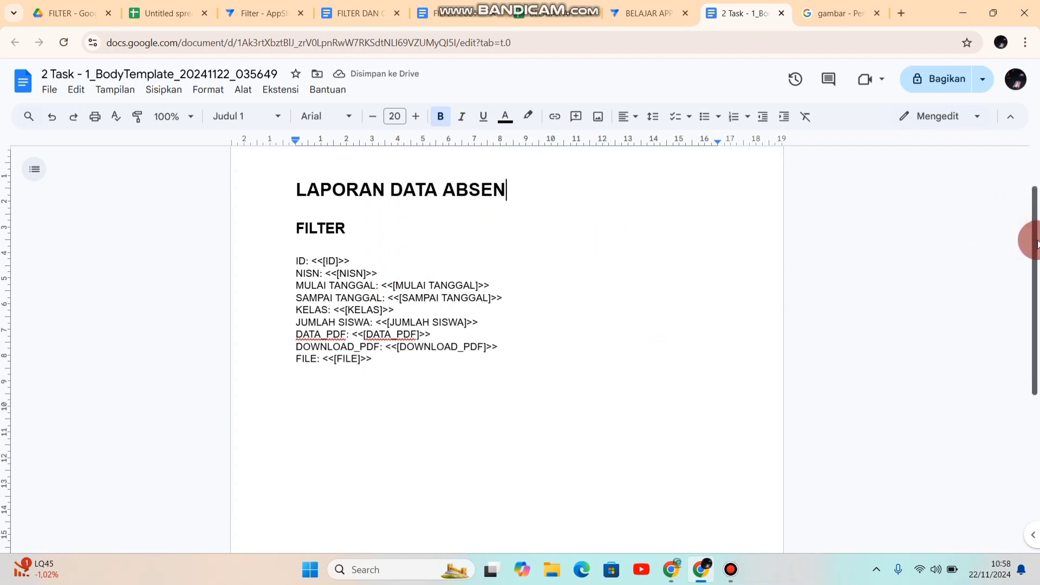
click(538, 17)
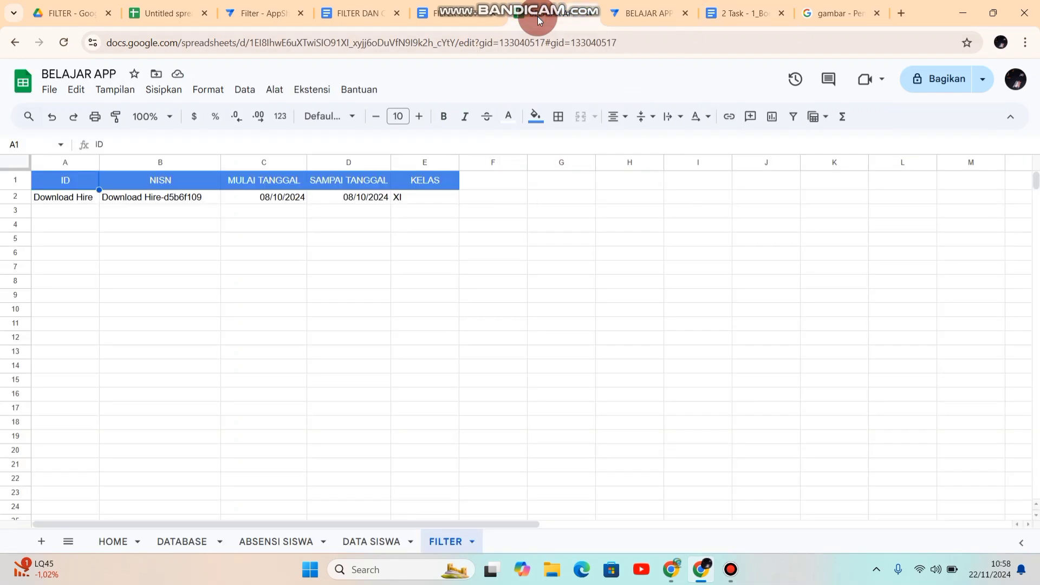
click(360, 542)
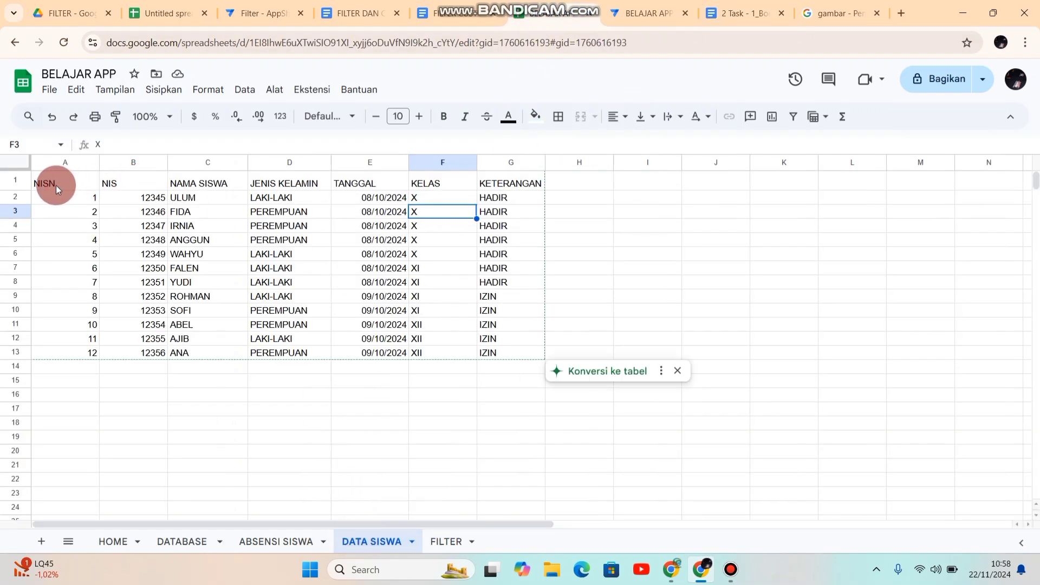
drag(52, 185, 515, 185)
key(ctrl+c)
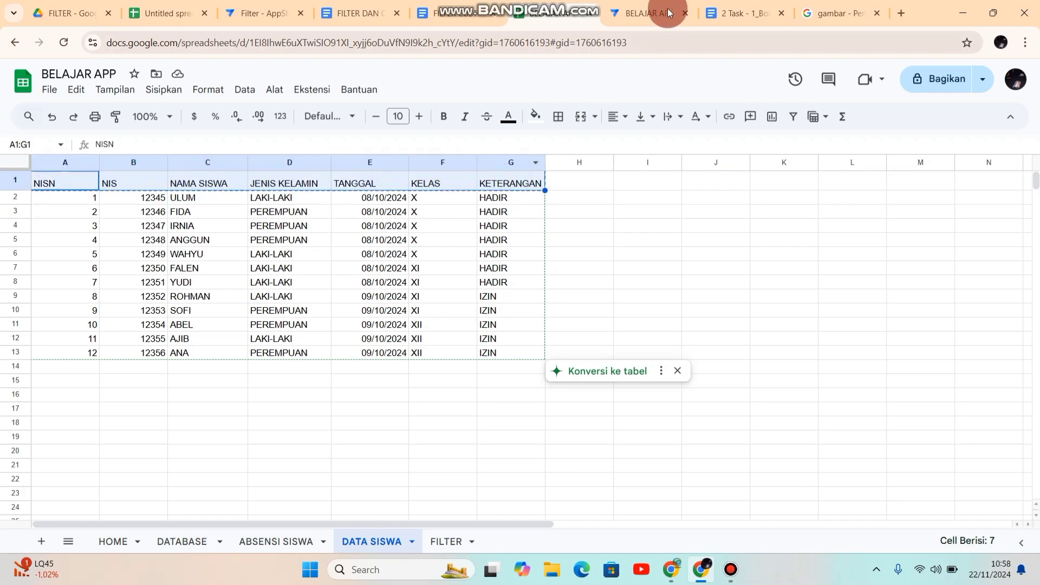
Step: Return to the body template document and paste the copied headers below the FILE line as a table linked to the spreadsheet
click(655, 18)
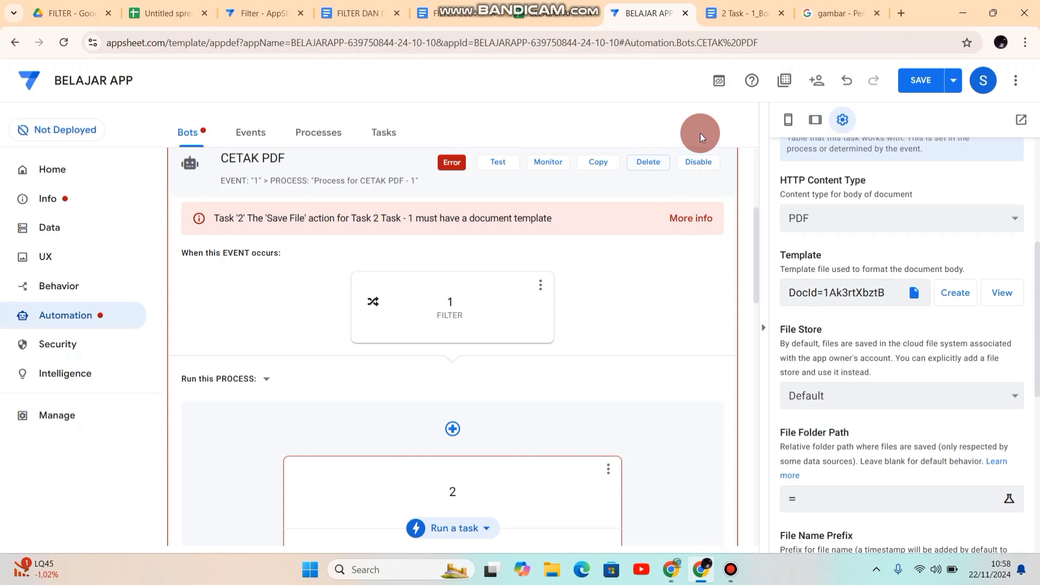
click(735, 19)
click(406, 405)
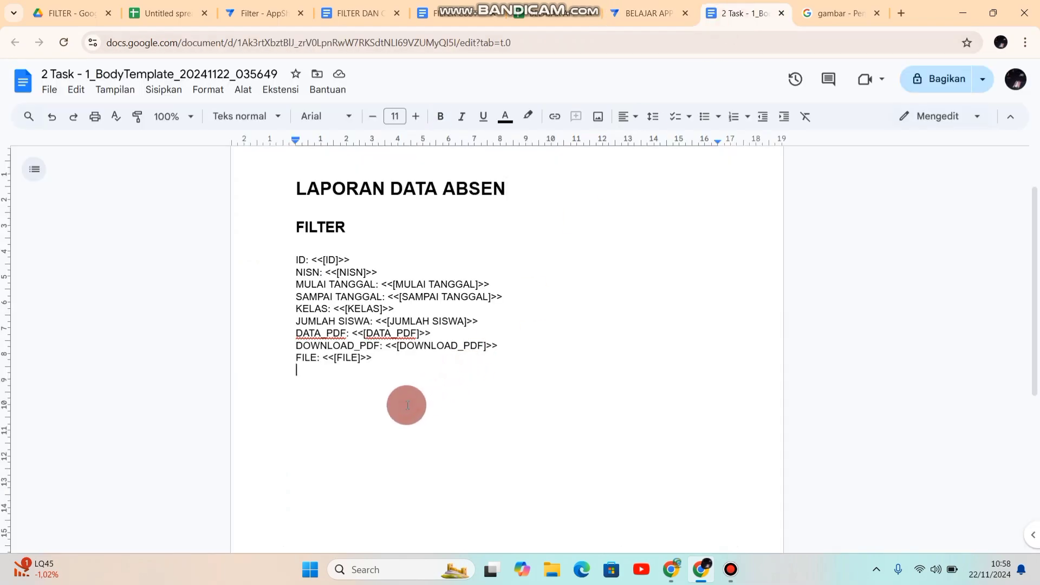
key(ctrl+v)
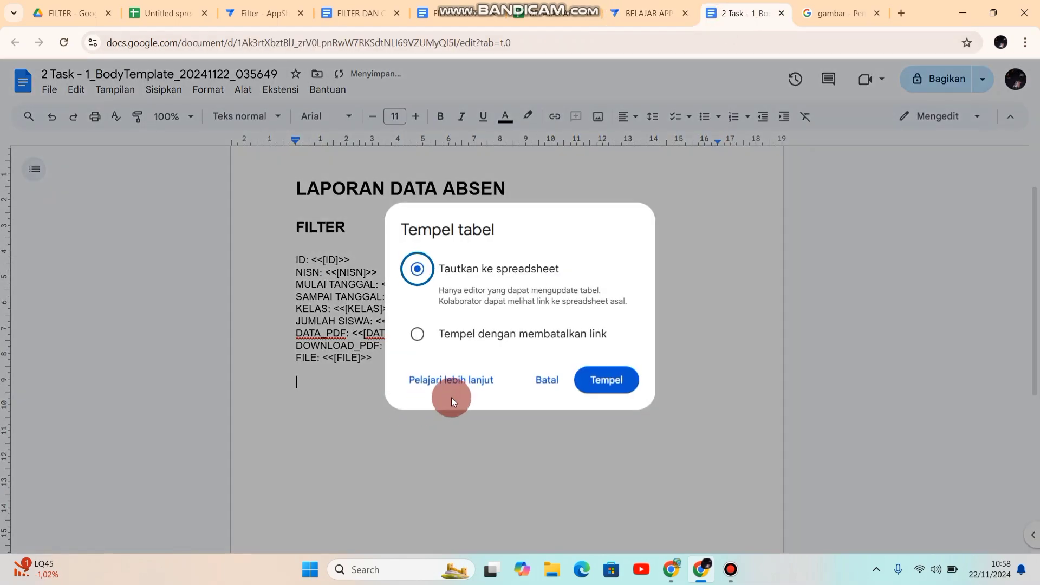
click(609, 382)
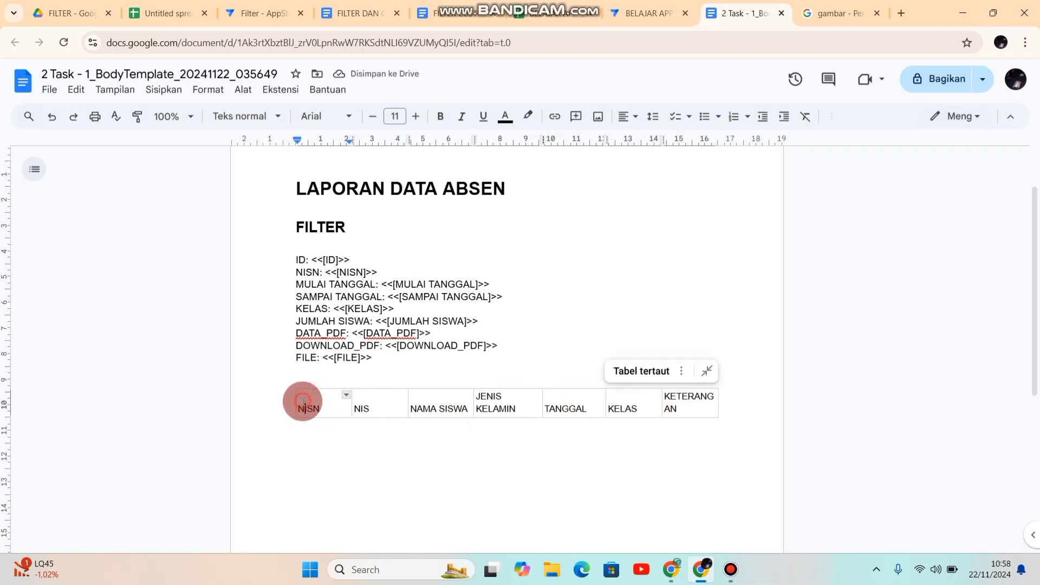
Step: Center the text of the pasted header table
drag(300, 406, 690, 386)
click(298, 406)
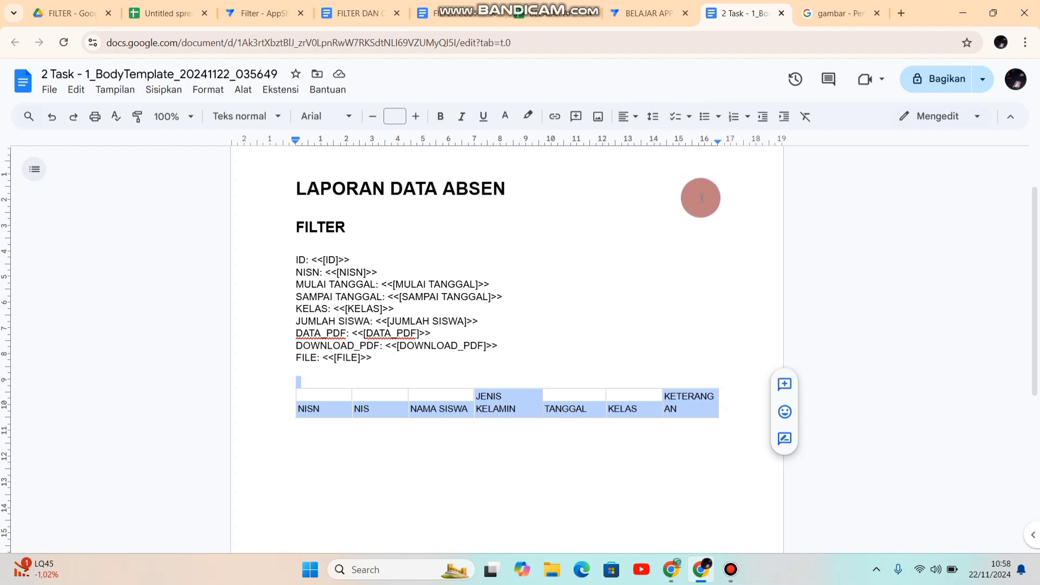
click(628, 116)
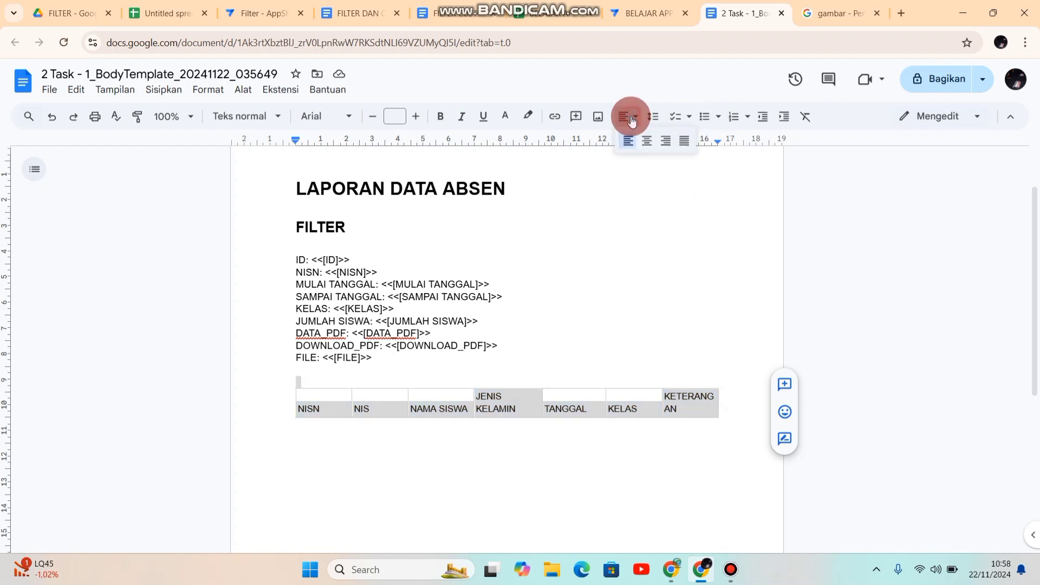
click(648, 142)
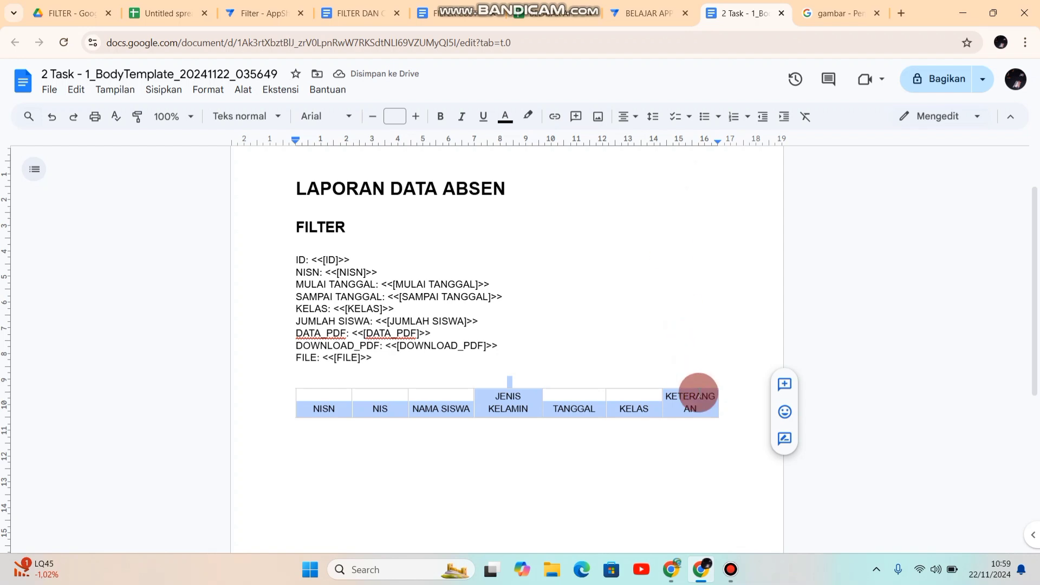
Step: Add a second row to the table and fill it with a copy of the header labels
click(702, 410)
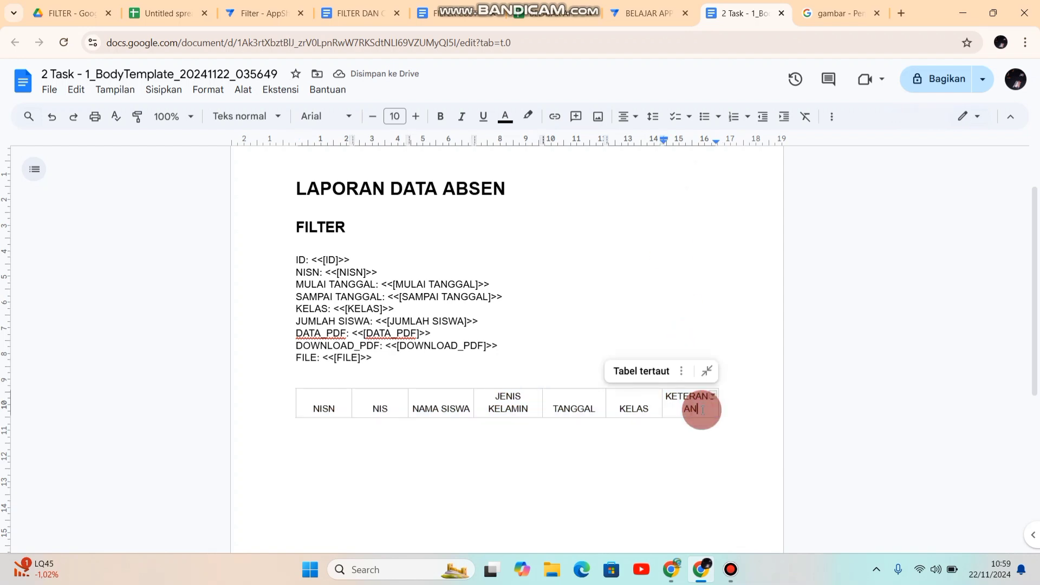
key(Tab)
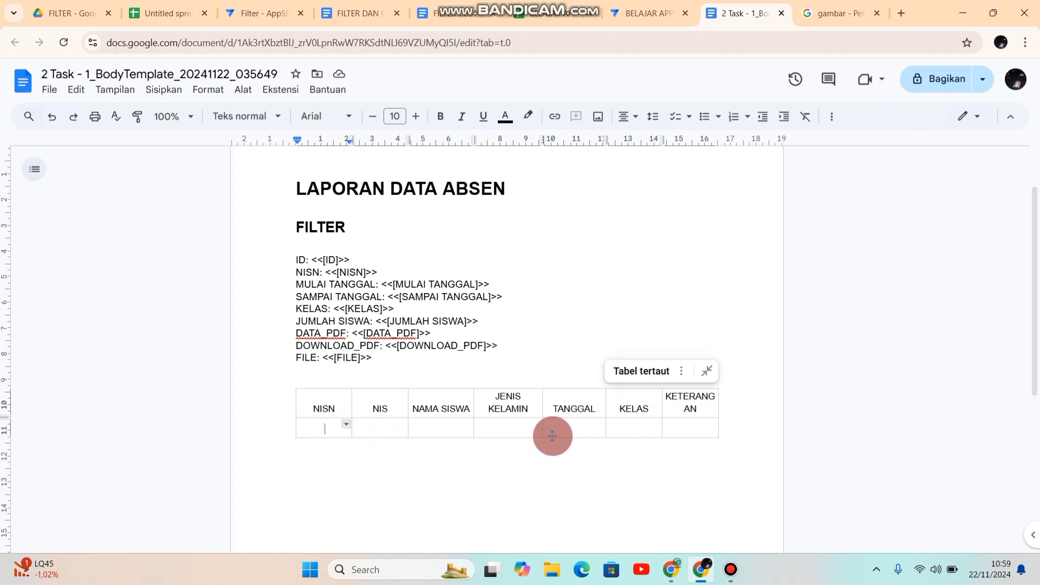
click(313, 408)
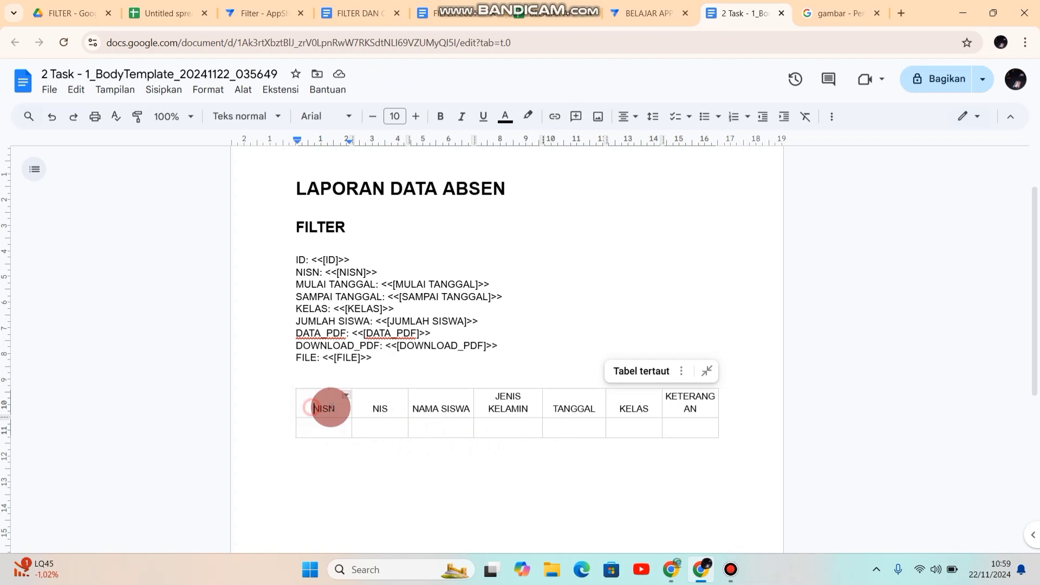
drag(313, 408, 786, 412)
key(ctrl+c)
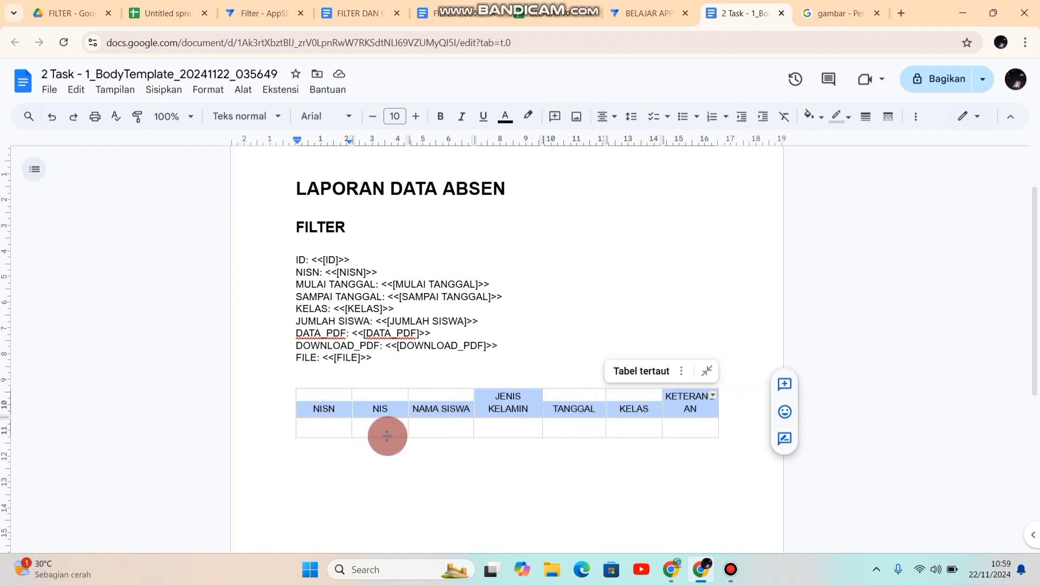
drag(370, 427, 687, 428)
click(320, 430)
key(ctrl+v)
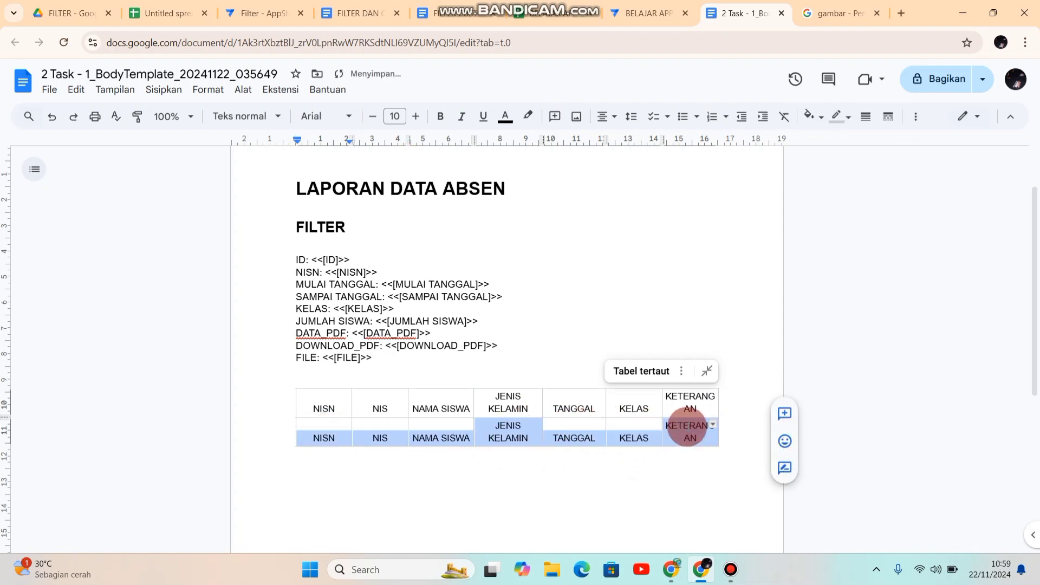
Step: Turn the NIS label in the table's second row into the placeholder <<[NIS]>>
click(372, 437)
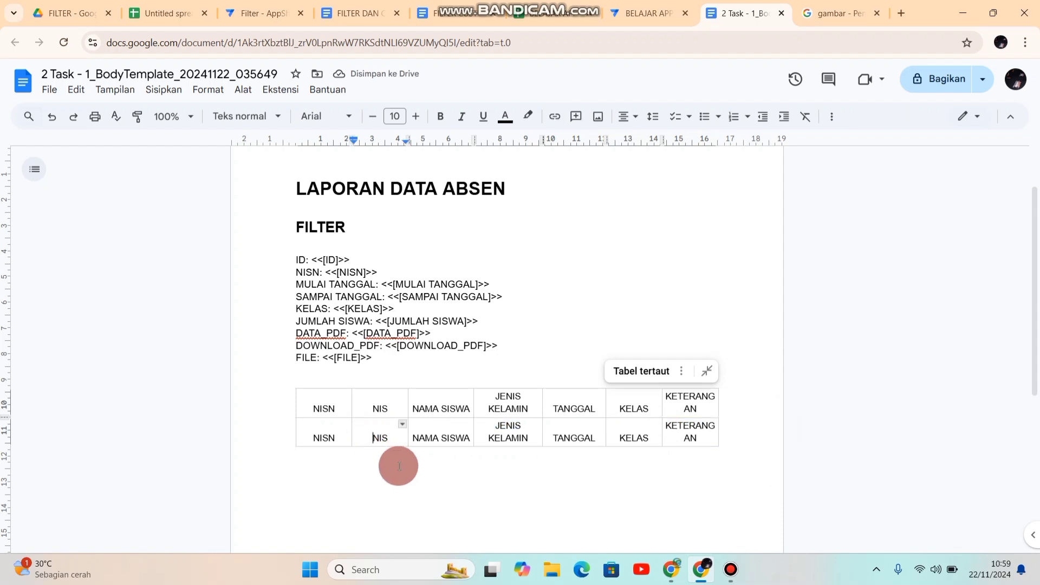
text(<<[)
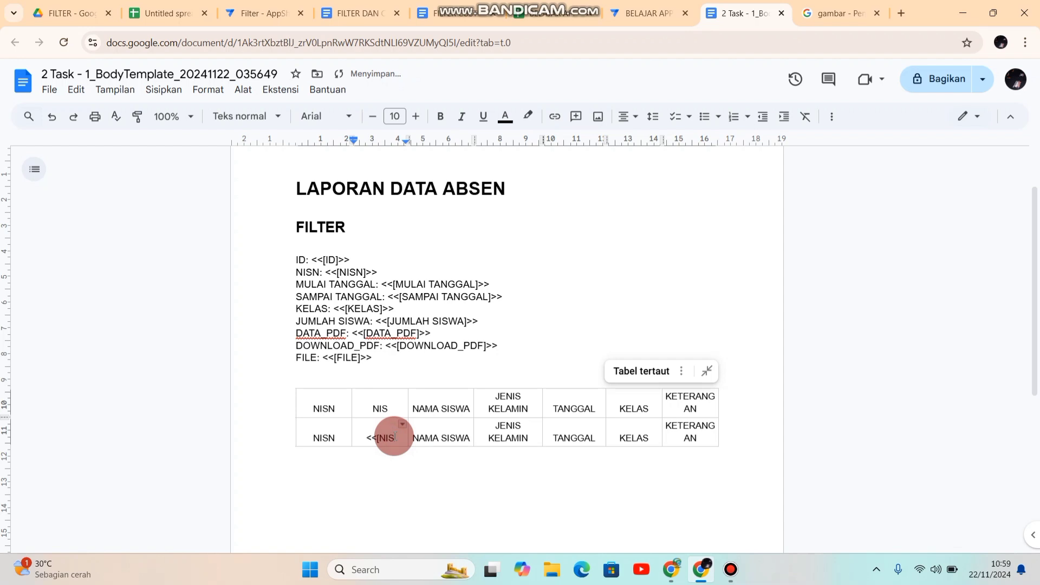
click(395, 437)
text(])
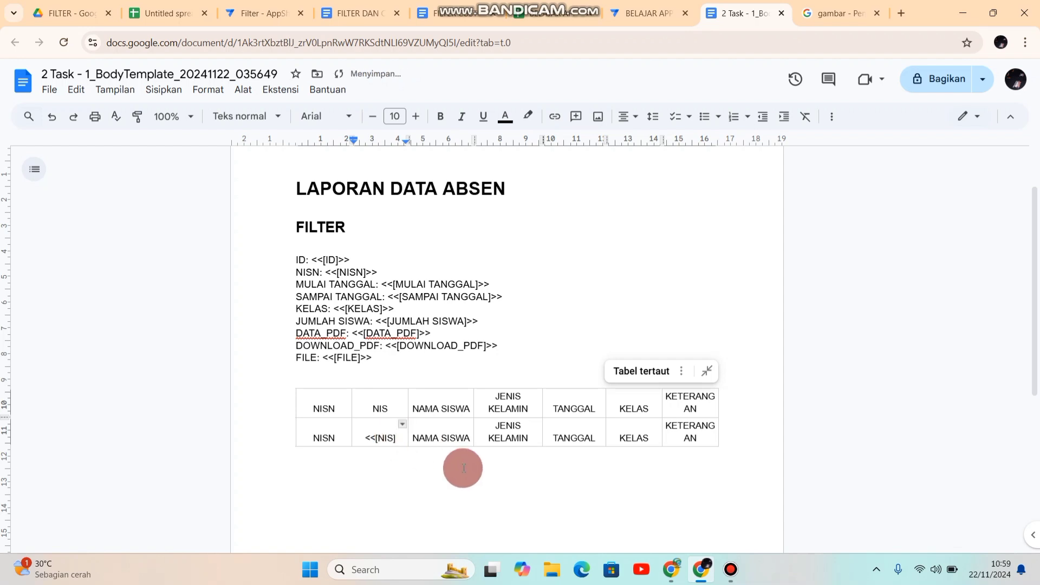
text(>>)
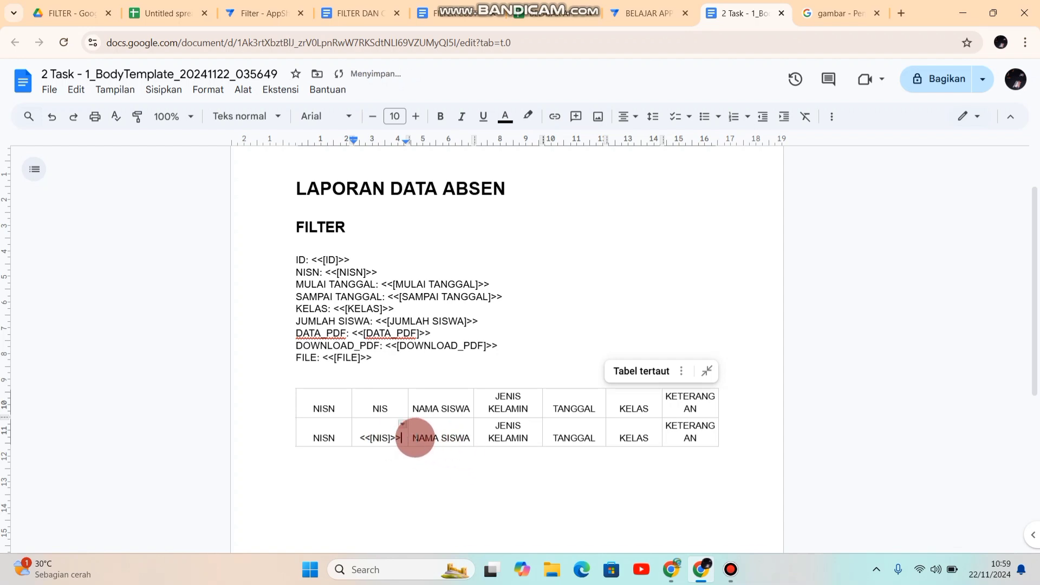
Step: Wrap the NAMA SISWA label in the table's second row with placeholder marks, as <<[NAMA SISWA>>]
click(411, 437)
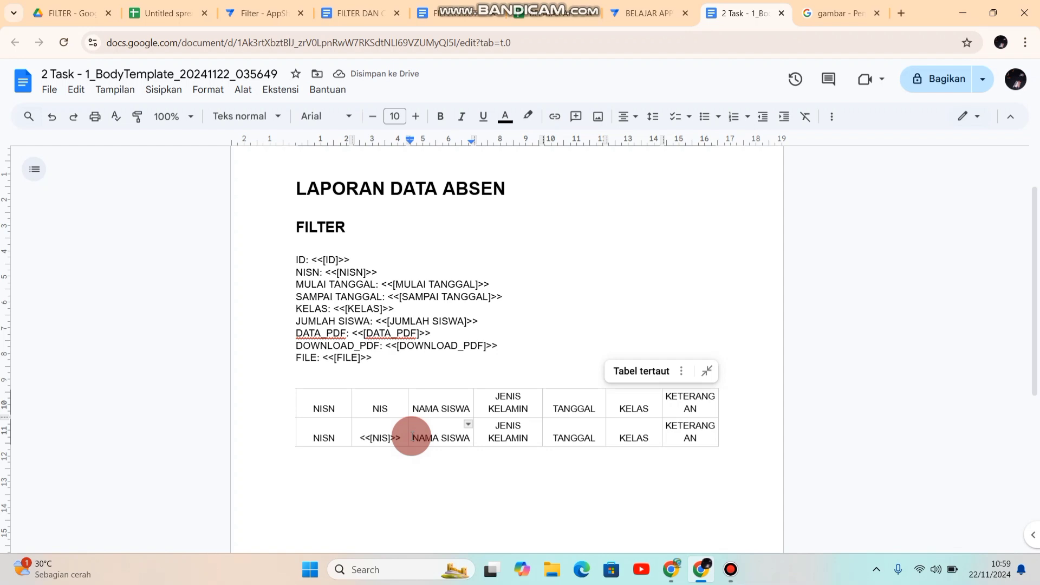
text(<<[)
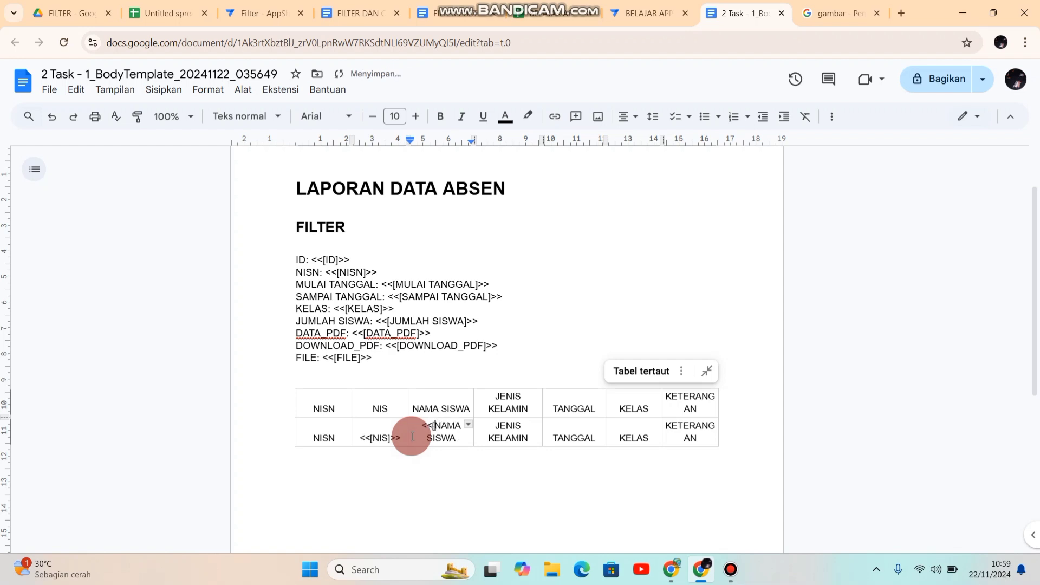
click(471, 437)
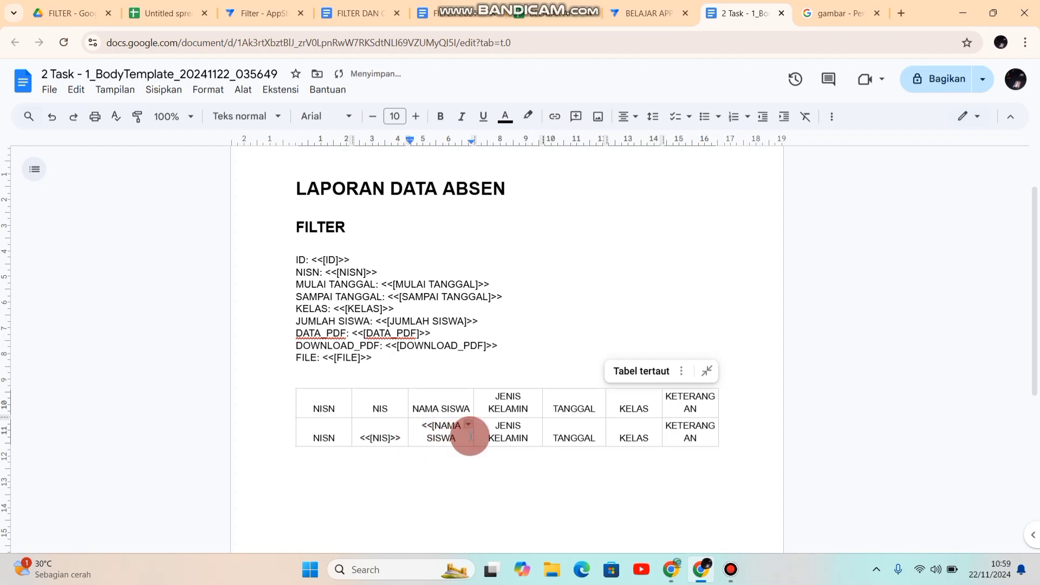
text(]>>)
text(])
Step: Turn the JENIS KELAMIN label in the table's second row into the placeholder <<[JENIS KELAMIN]>>
click(491, 425)
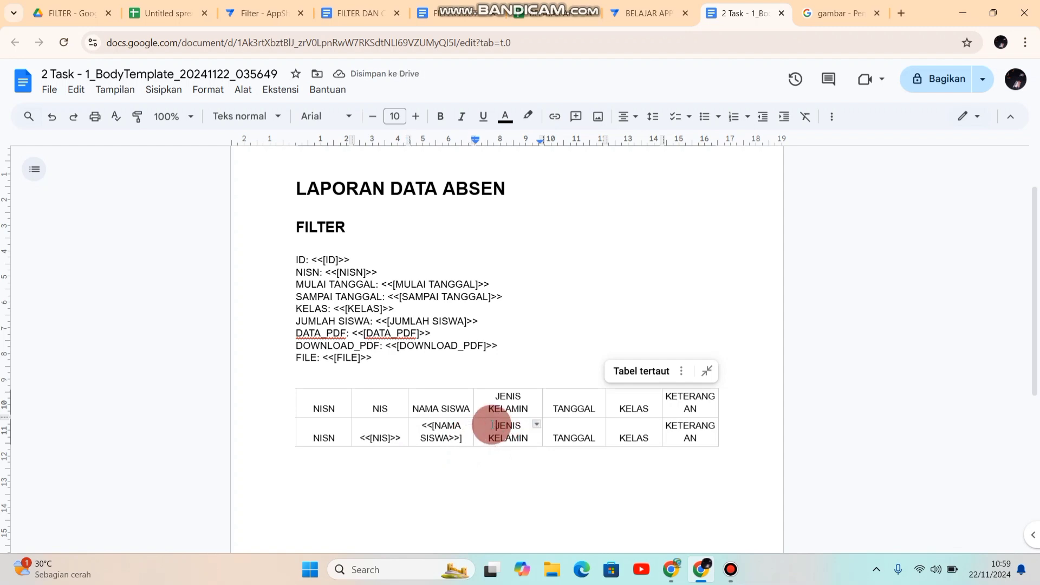
text(<<)
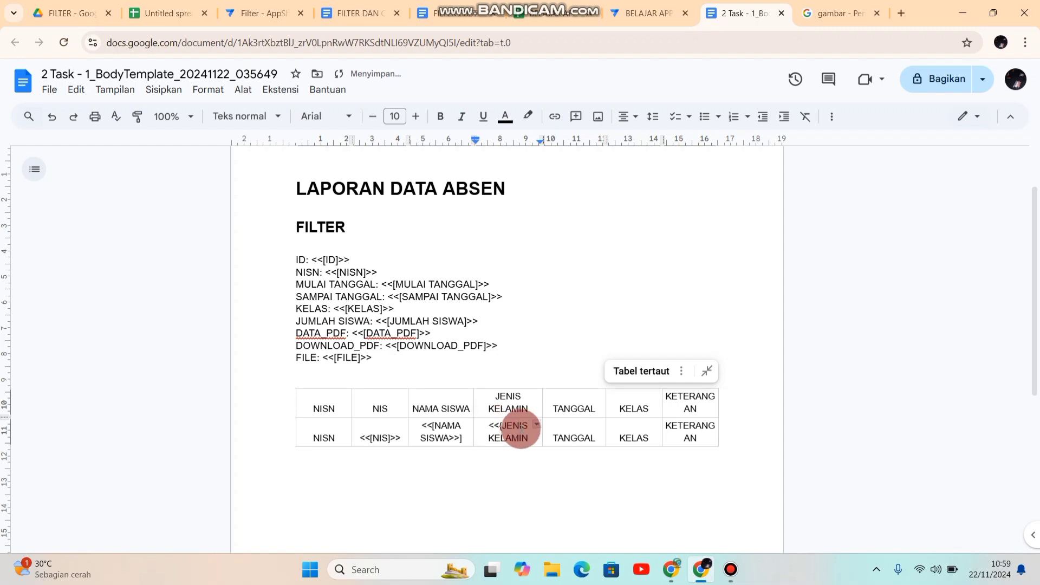
text([)
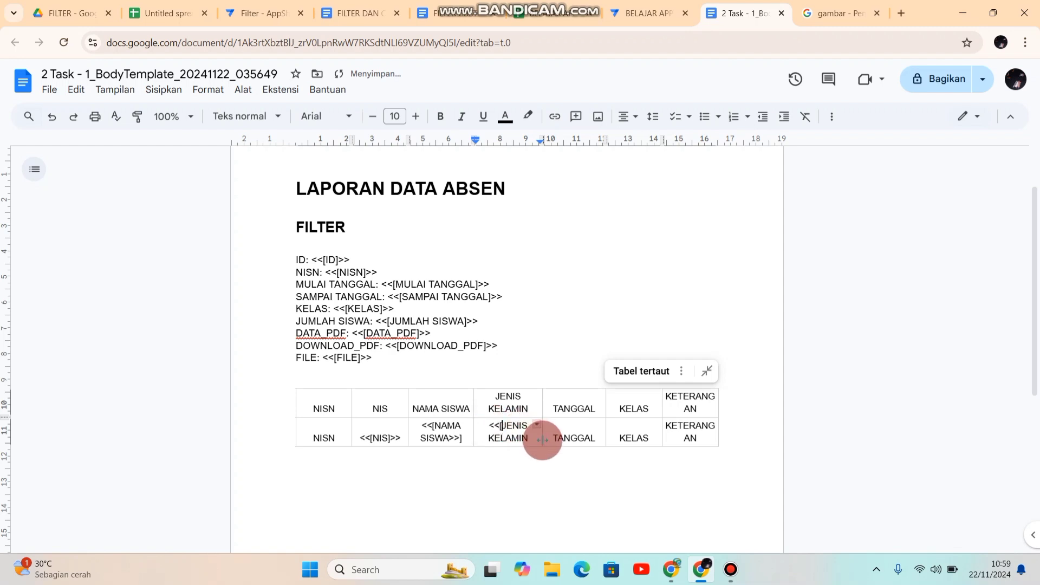
click(530, 438)
text(>>)
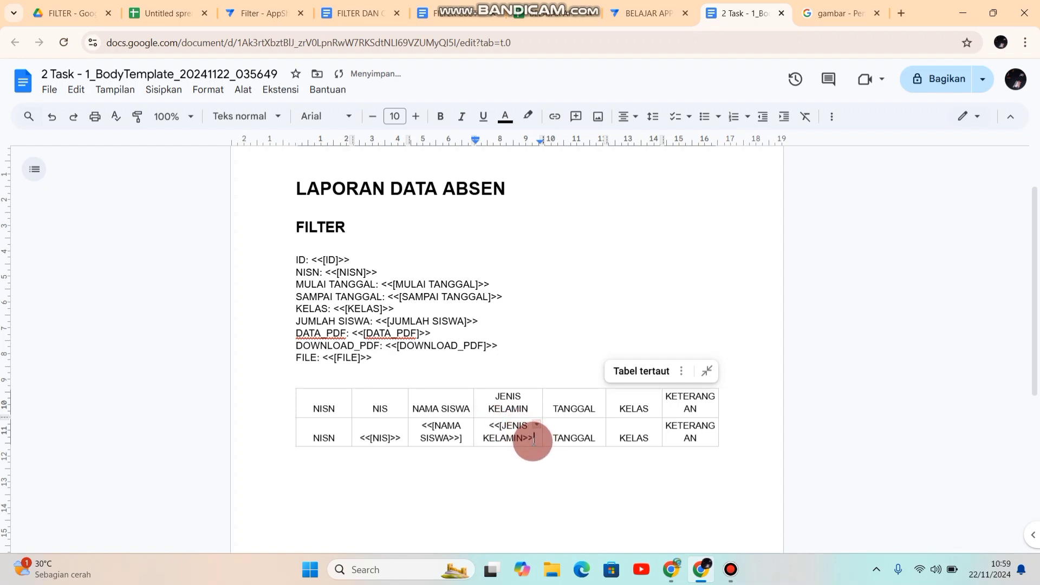
key(Left)
key(Left)
text(])
Step: Turn the TANGGAL label in the table's second row into the placeholder <<[TANGGAL]>>
click(554, 433)
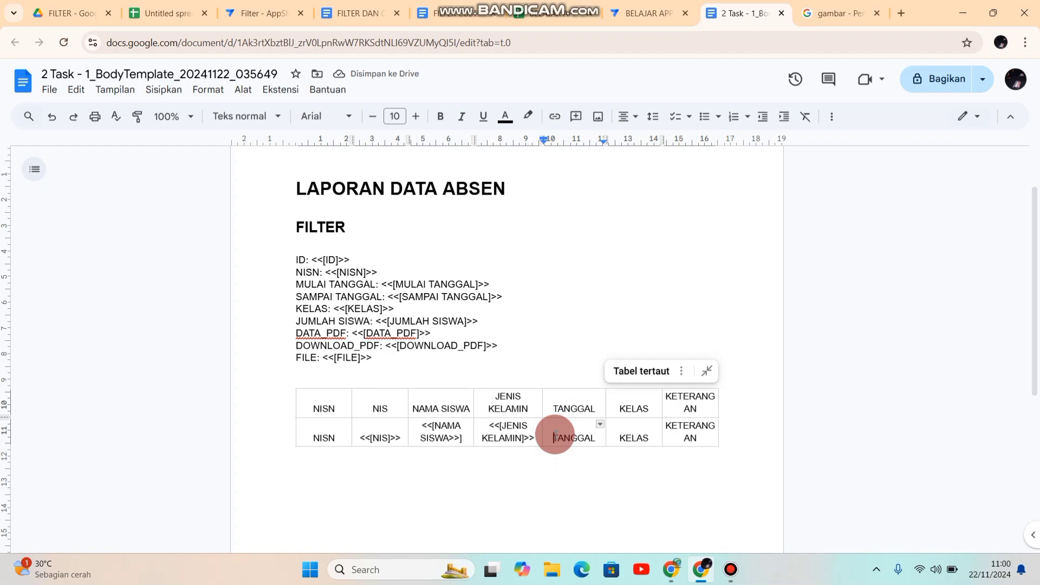
text(<<[)
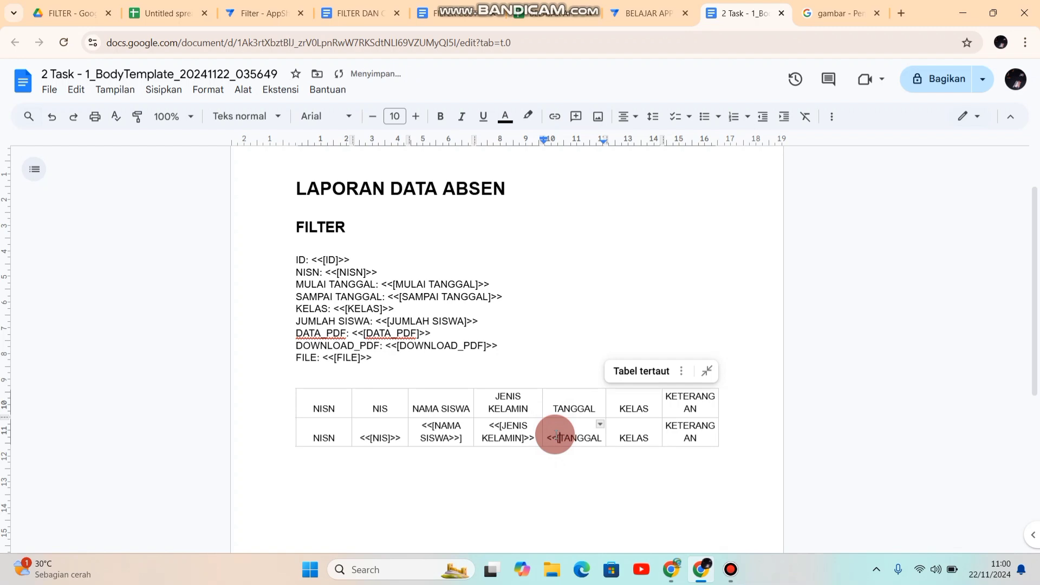
key(Right)
text(])
key(BackSpace)
text(]>>)
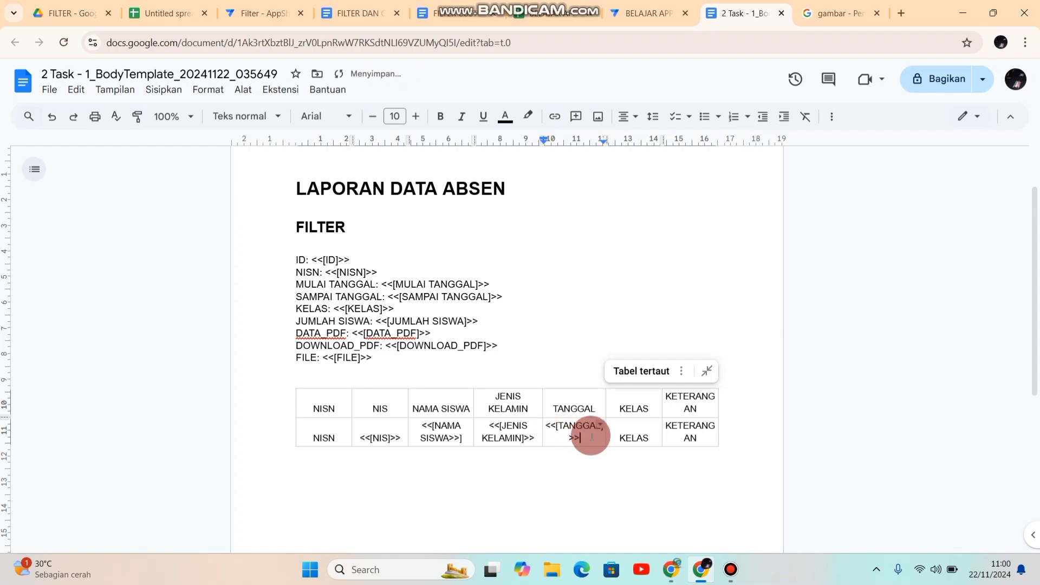
Step: Turn the KELAS label in the table's second row into the placeholder <<[KELAS]>>
click(620, 436)
text(<<)
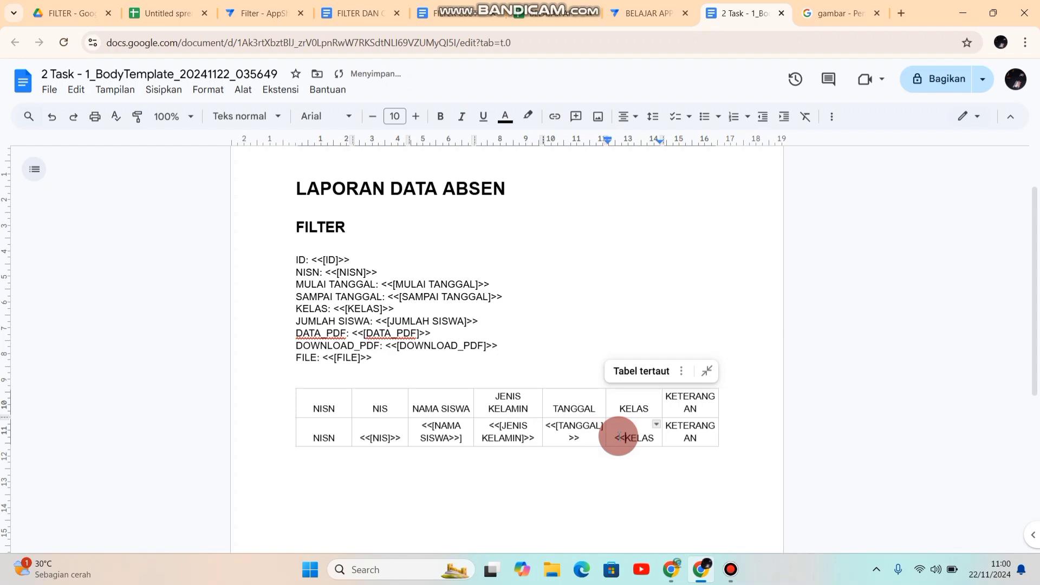
text([KELAS)
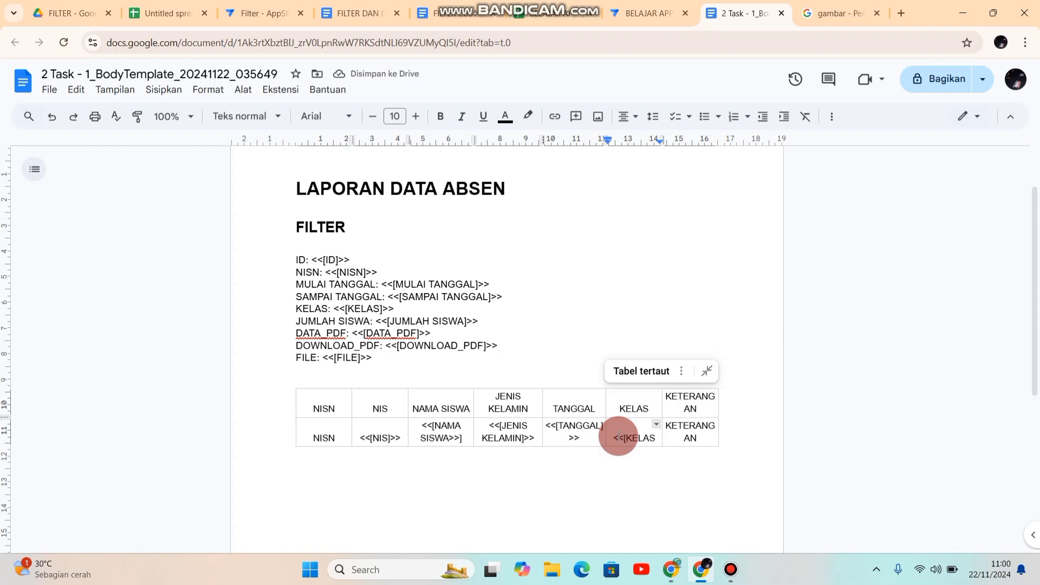
text(]>)
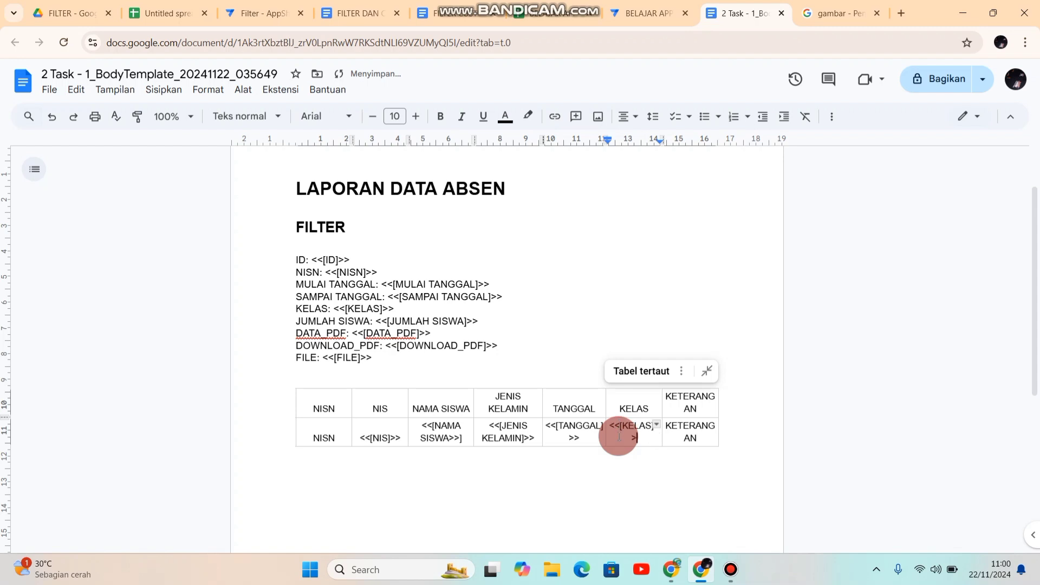
Step: Turn the KETERANGAN label in the table's second row into the placeholder <<[KETERANGAN]>>
click(667, 427)
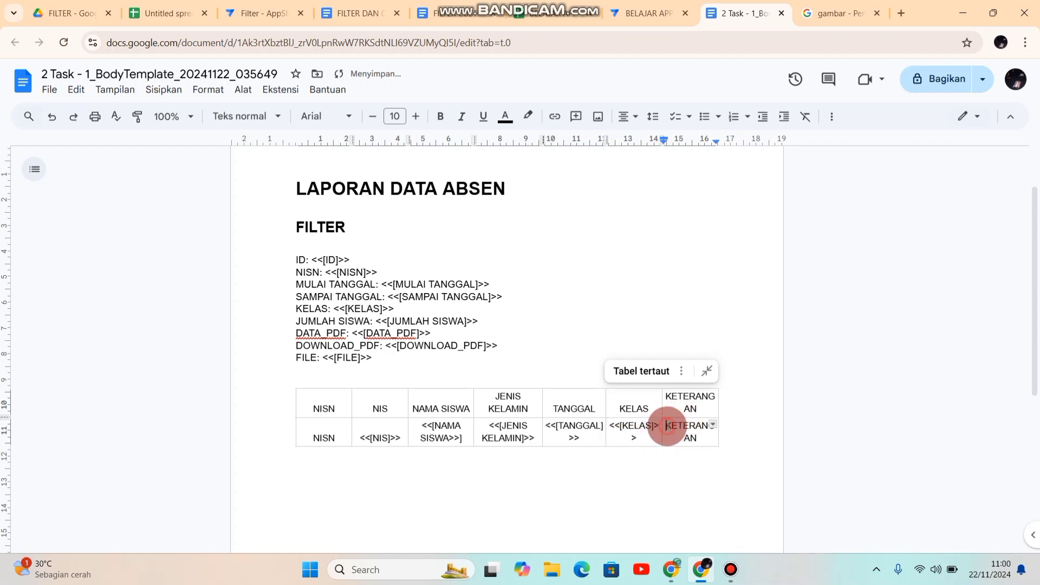
text(<<[)
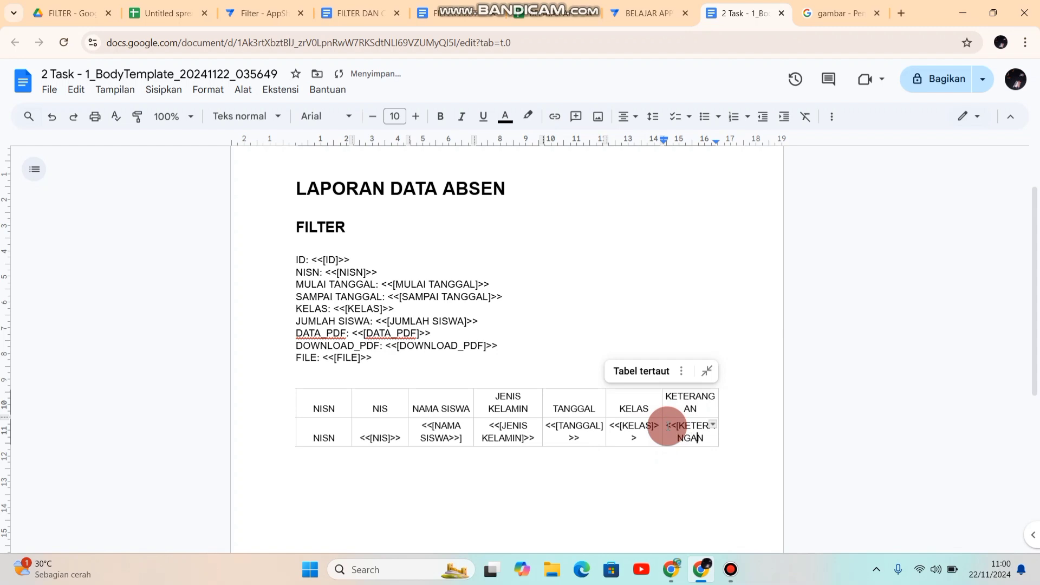
key(Right)
text(])
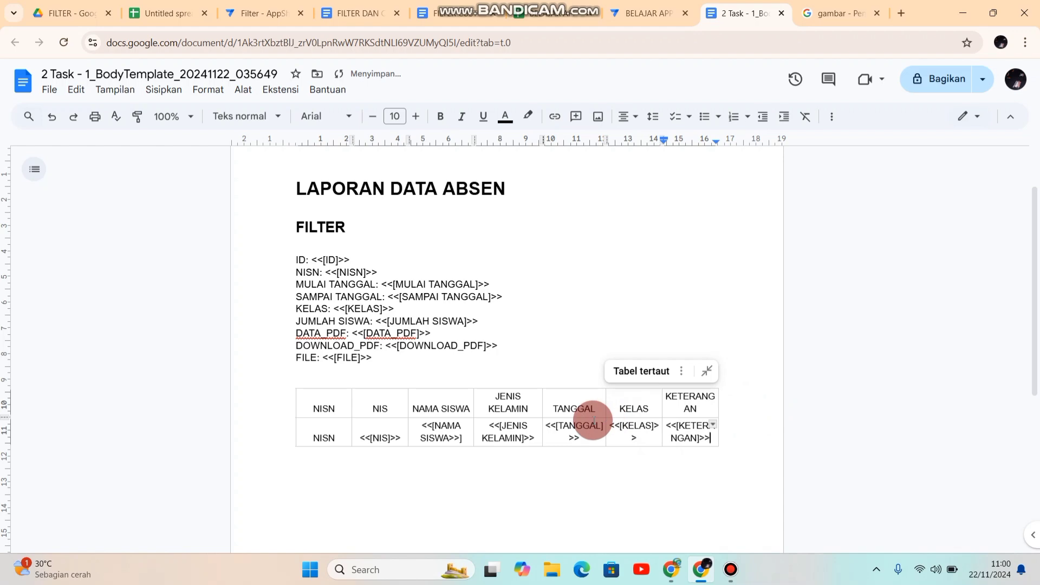
Step: Append the closing tag <<end>> directly after the KETERANGAN placeholder in the table's second row
scroll(594, 421, up, 3)
scroll(594, 421, up, 3)
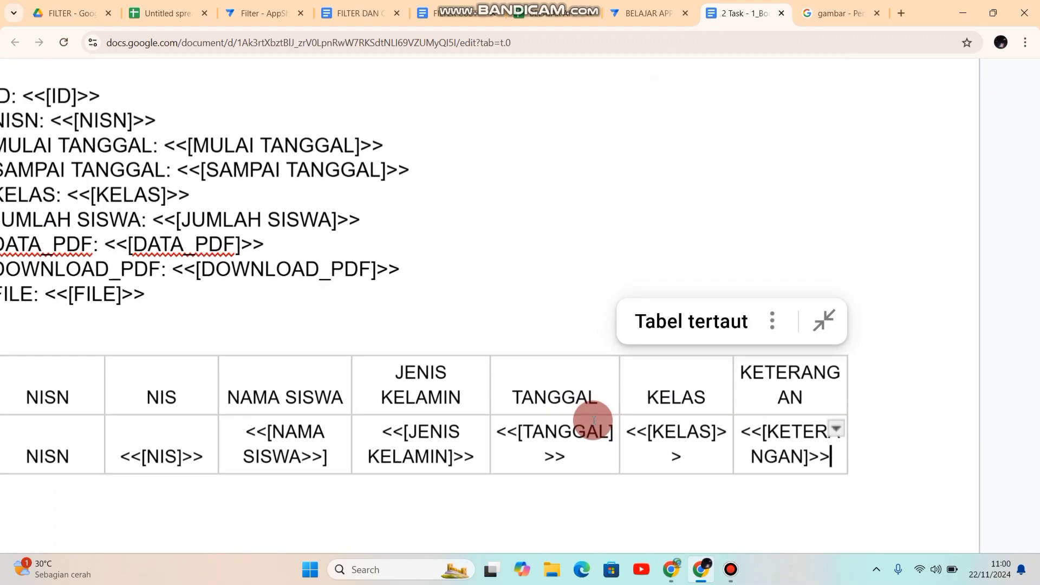
scroll(594, 421, down, 3)
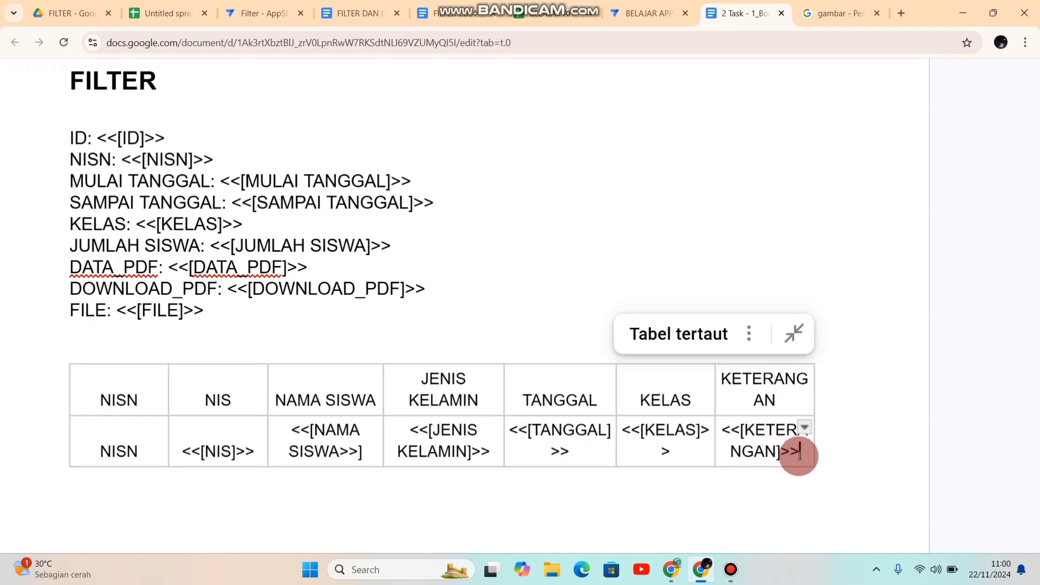
scroll(800, 456, up, 2)
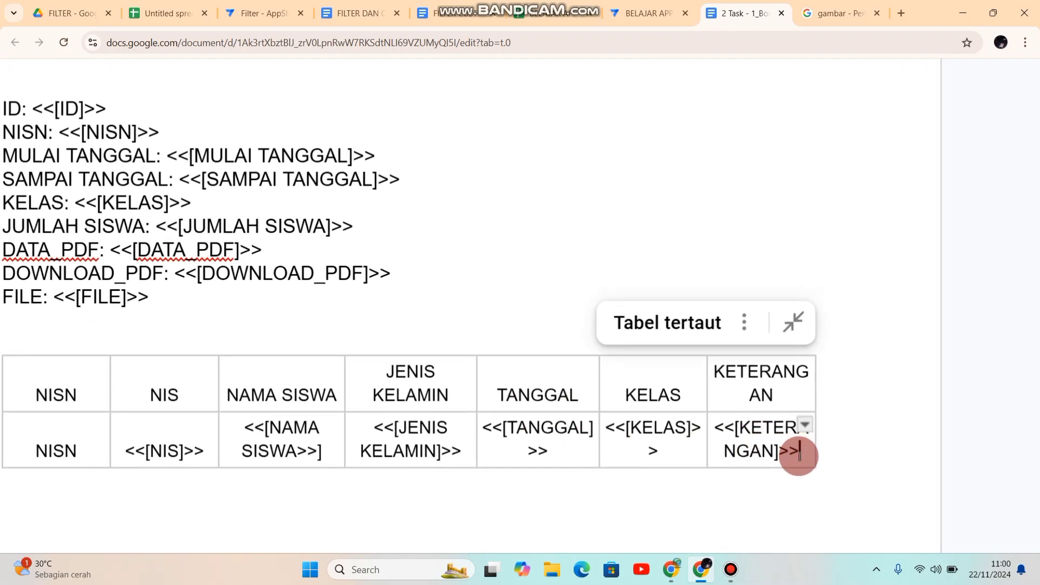
text(<<)
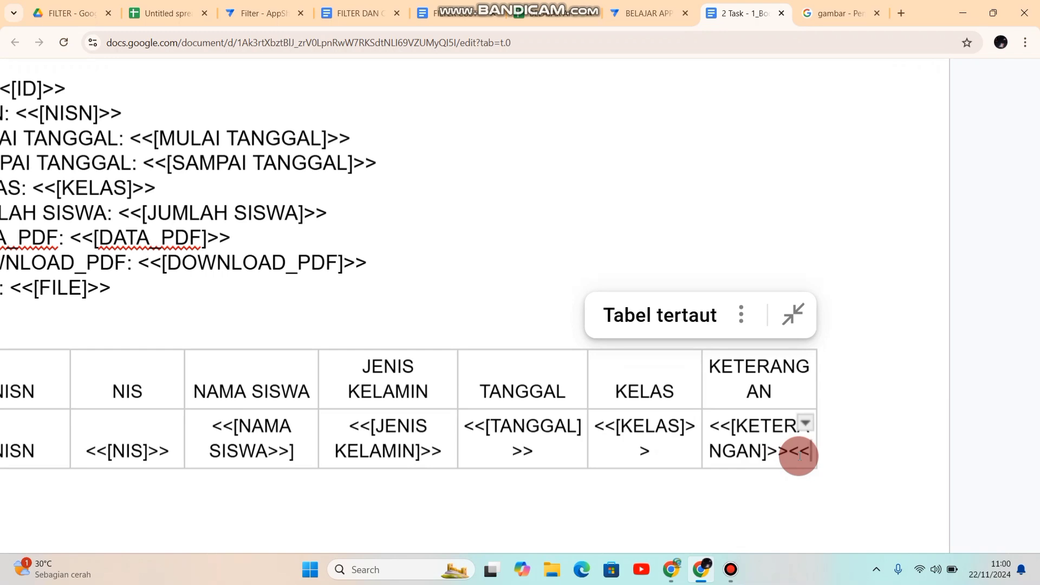
text(en)
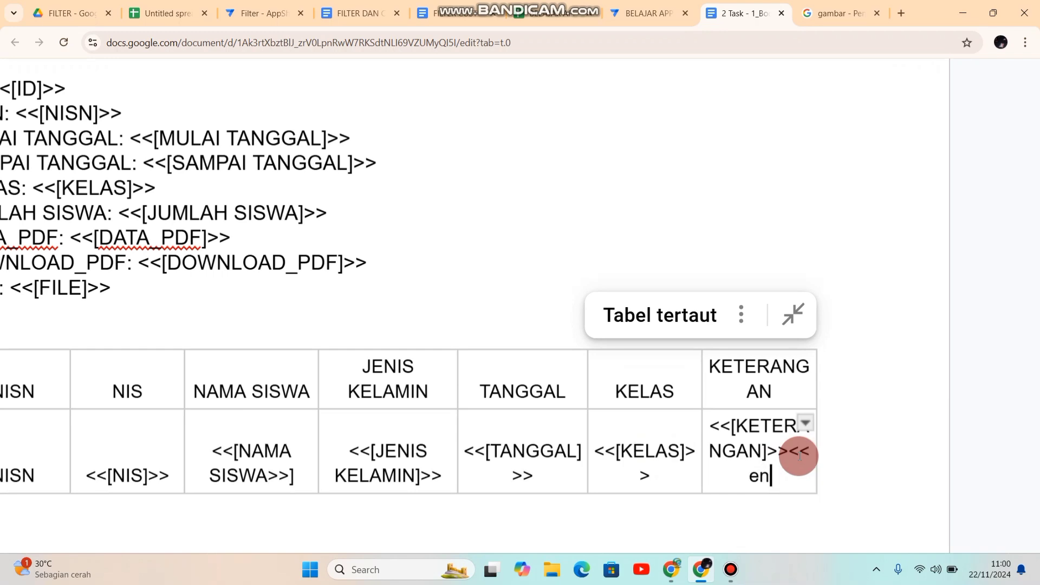
text(d>>)
Step: Replace the NISN label in the table's second row with the opening expression <<START:[
scroll(800, 457, down, 5)
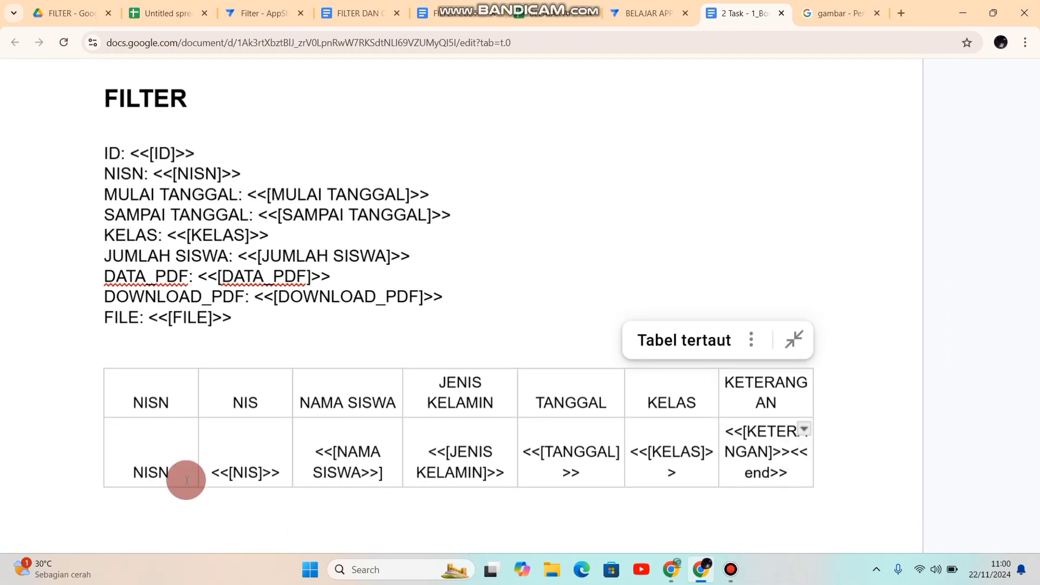
mouse_move(170, 471)
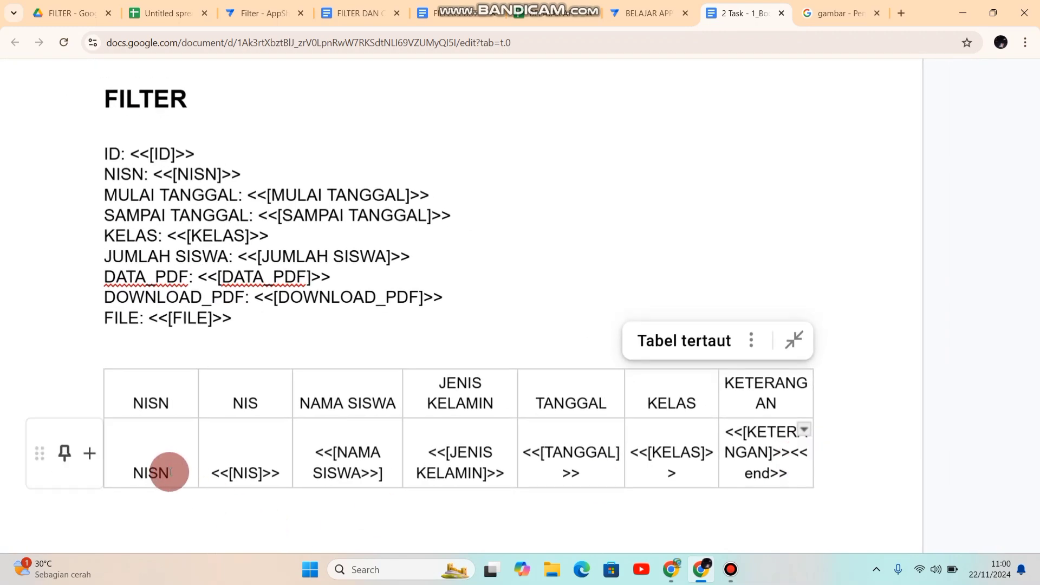
drag(169, 471, 128, 472)
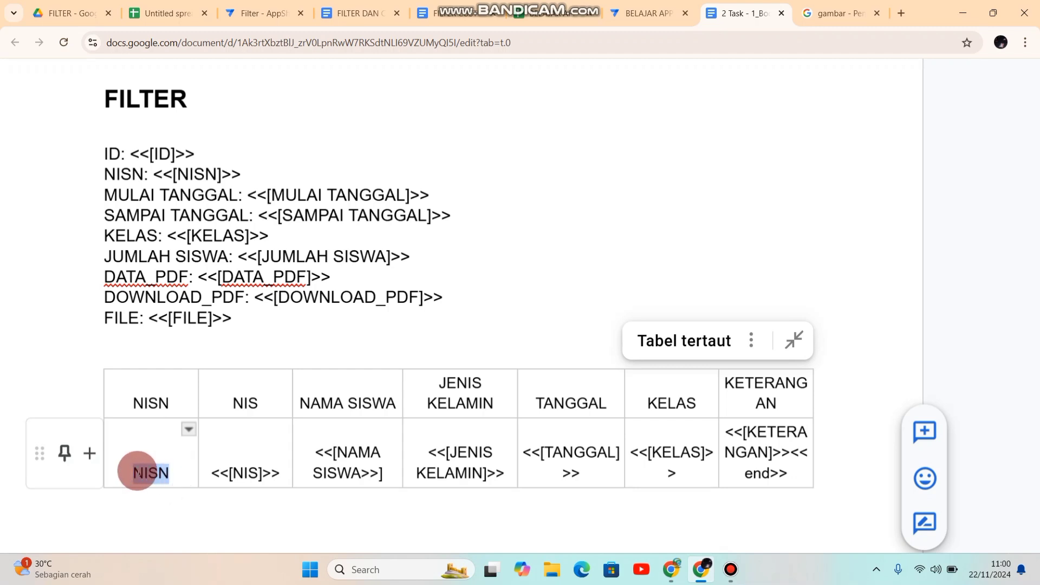
click(135, 472)
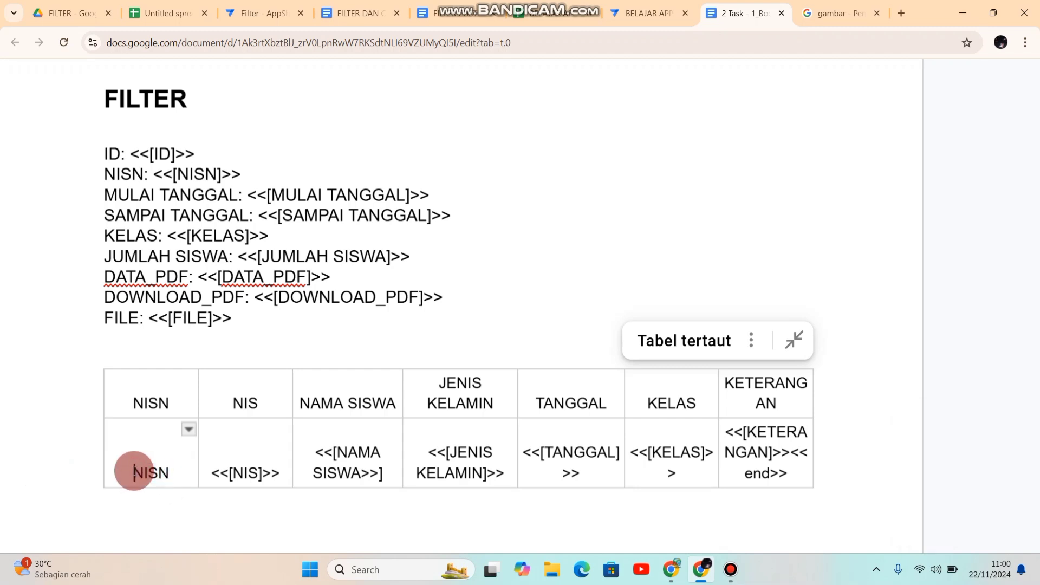
drag(135, 472, 179, 473)
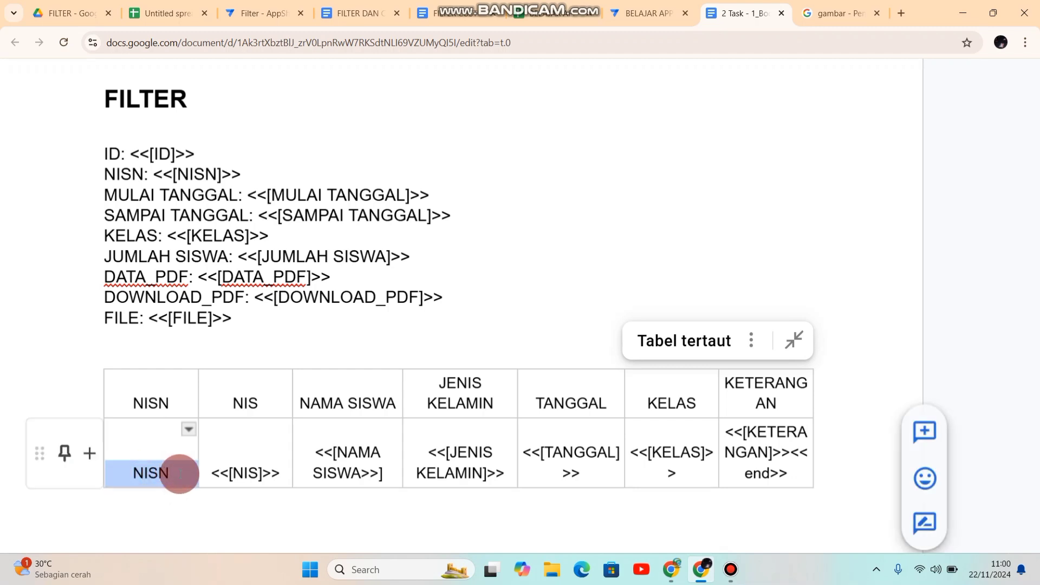
key(BackSpace)
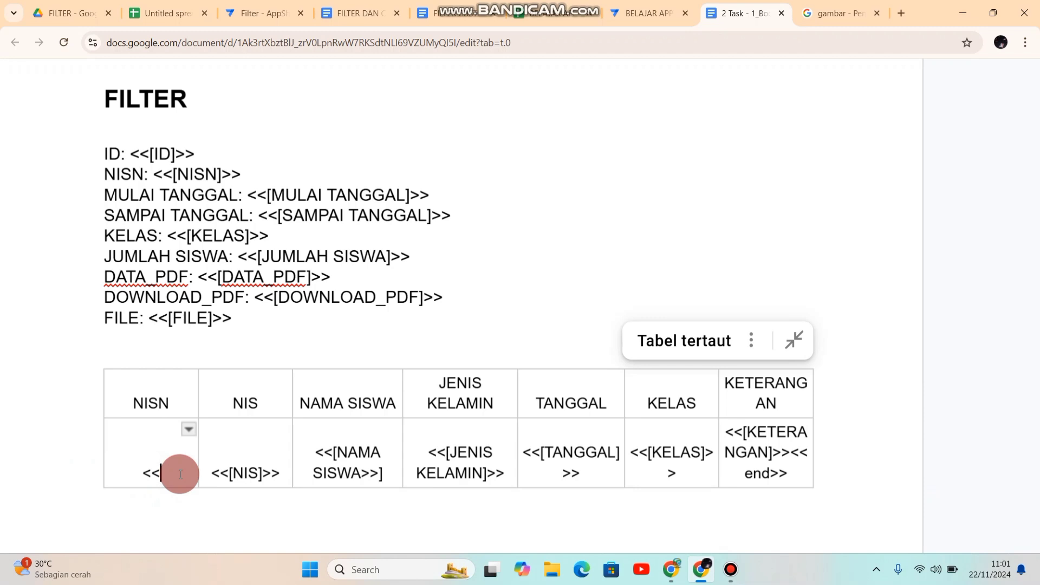
text(STRART)
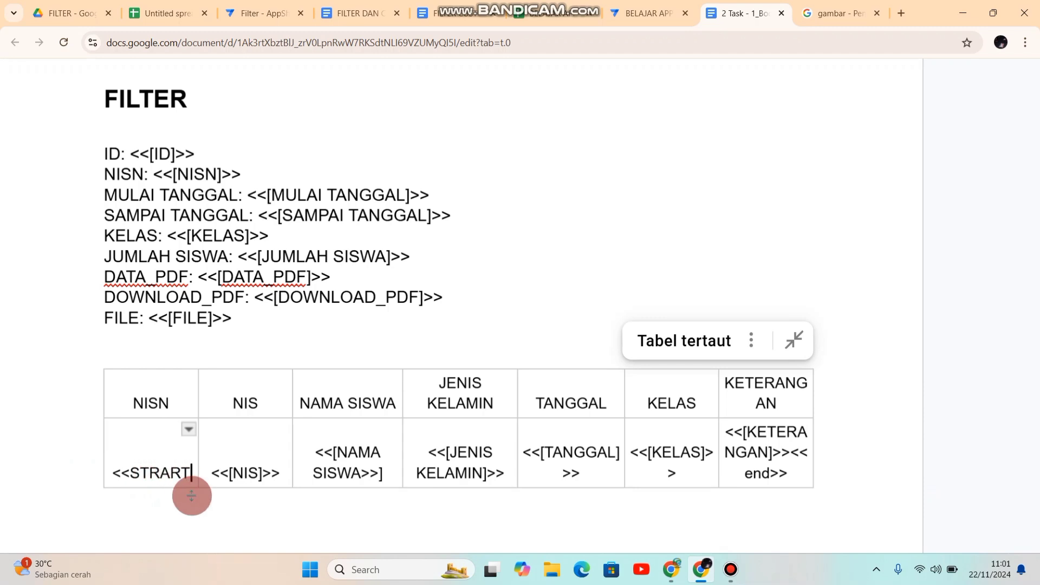
click(158, 475)
key(BackSpace)
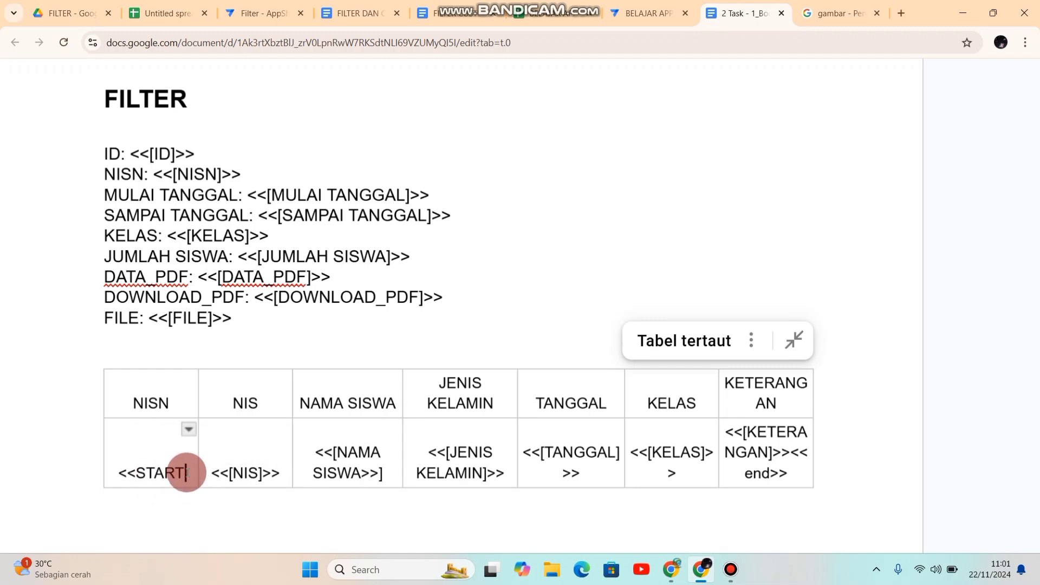
text(:)
text([)
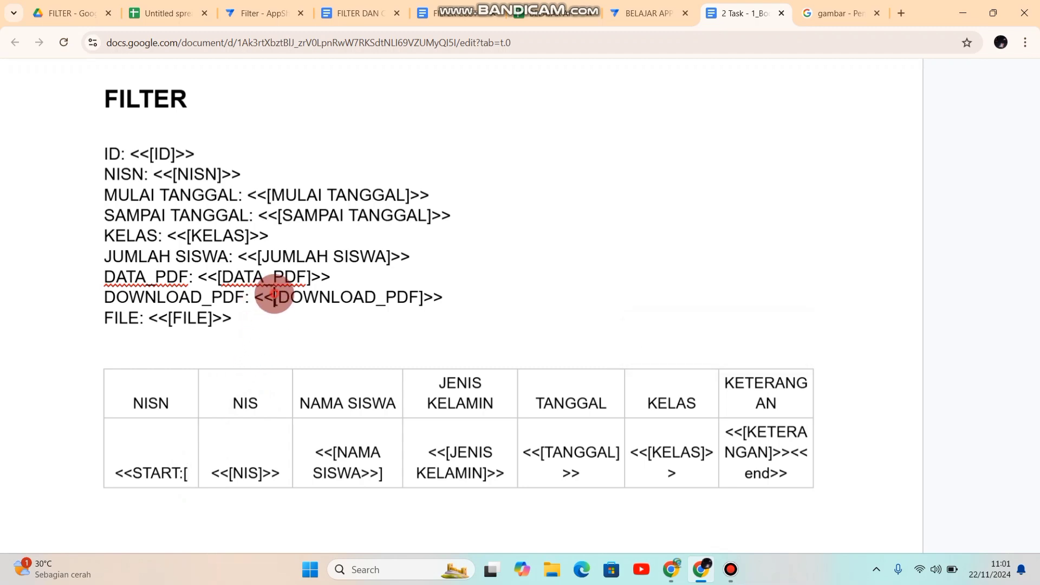
Step: Copy [DOWNLOAD_PDF] from the DOWNLOAD_PDF line and paste it after <<START:[ in the table's second-row NISN cell
drag(274, 297, 423, 294)
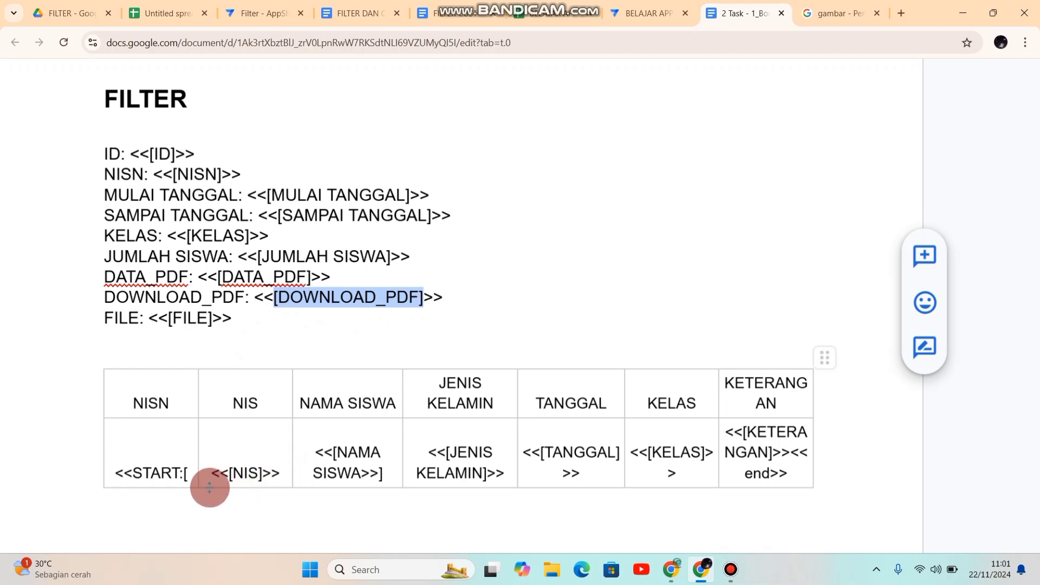
click(187, 476)
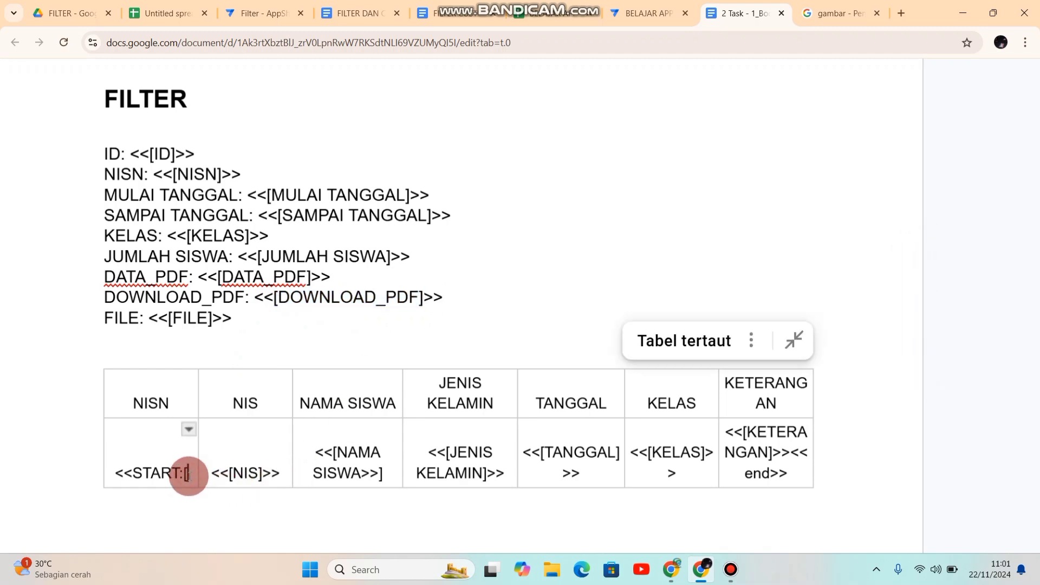
key(ctrl+v)
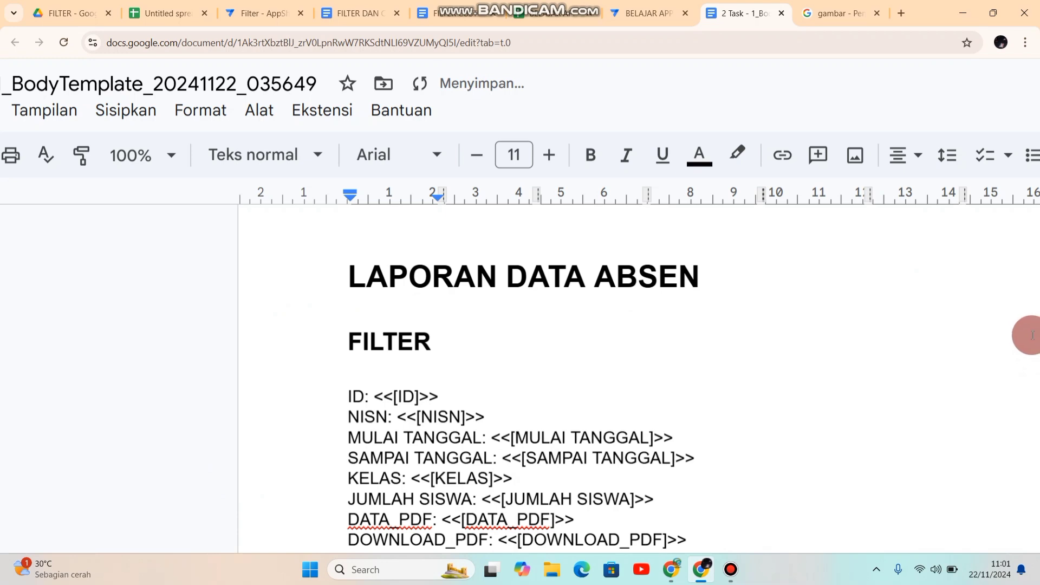
scroll(951, 369, down, 2)
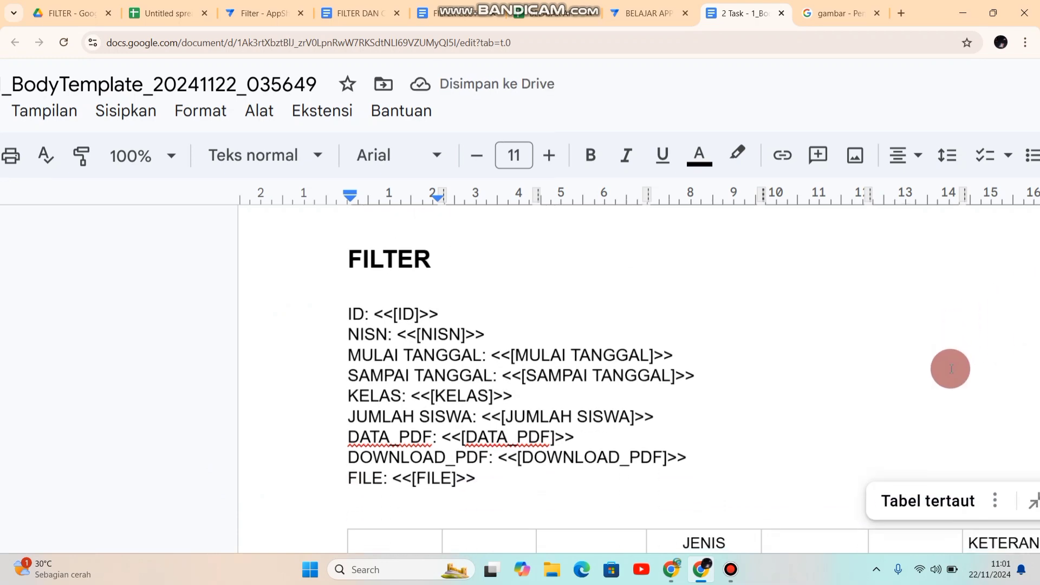
scroll(951, 369, up, 1)
scroll(951, 369, down, 2)
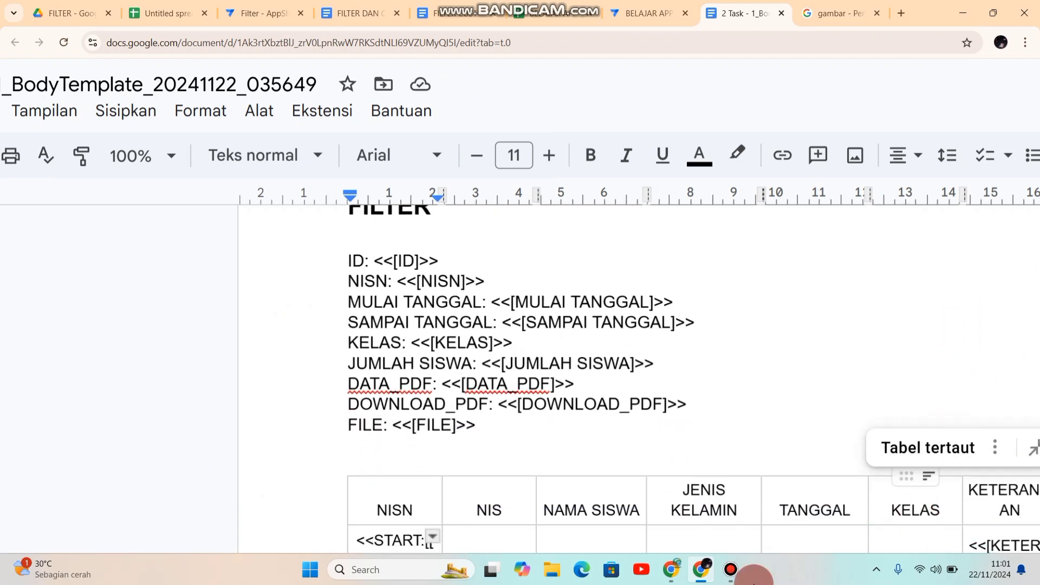
scroll(615, 483, down, 2)
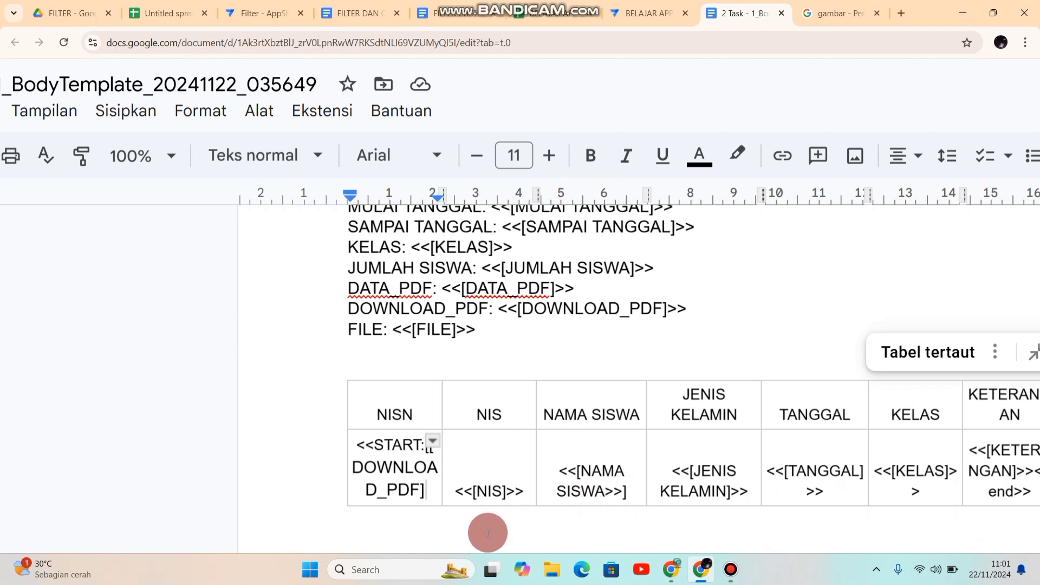
Step: Reduce the font size of the START expression in the second-row NISN cell to 10
double_click(418, 493)
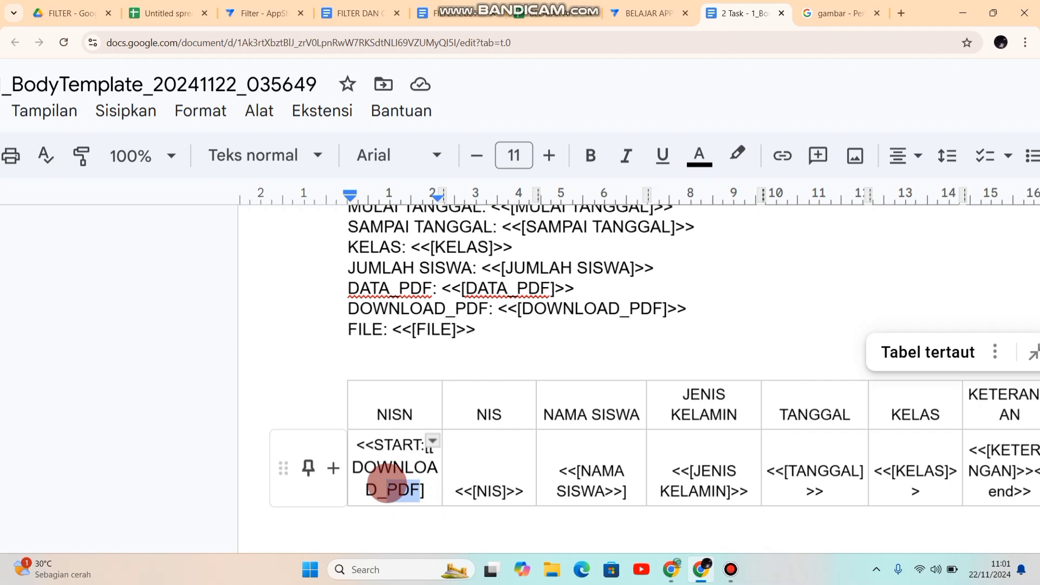
click(434, 490)
drag(433, 491, 359, 442)
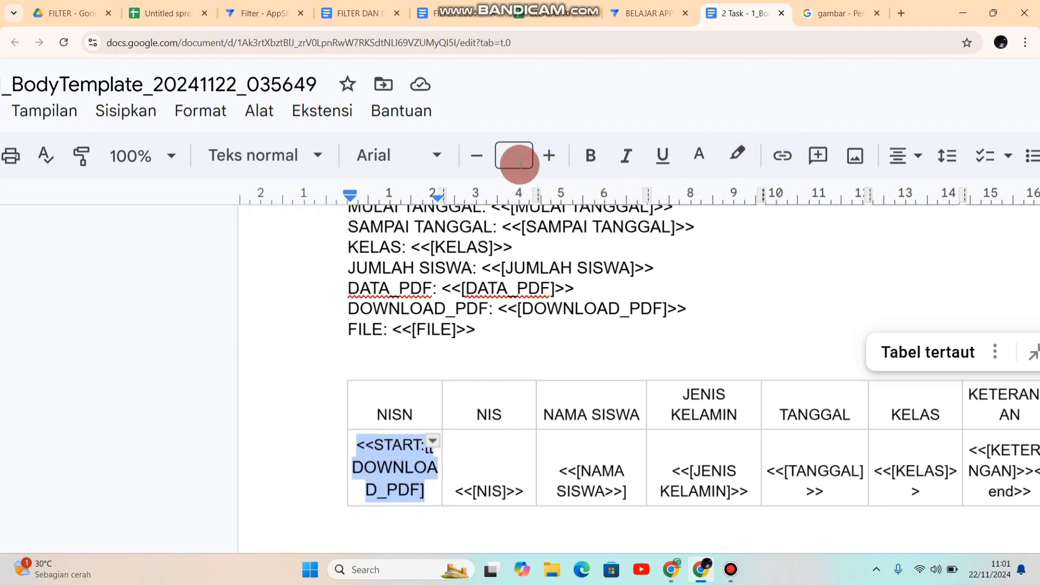
click(478, 157)
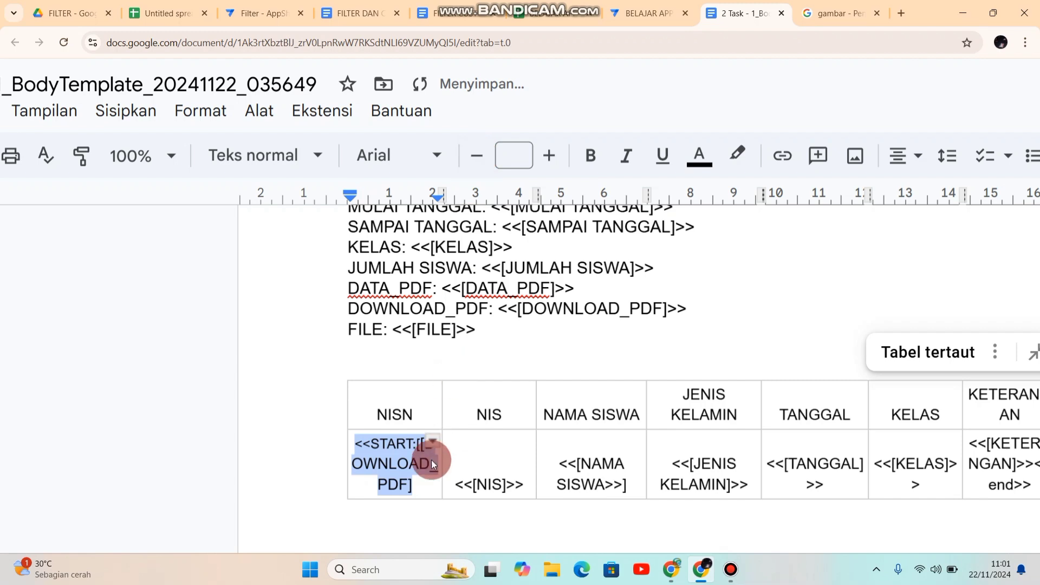
Step: Close the START expression with >> and append <<NISN>> after it in the same cell
click(425, 482)
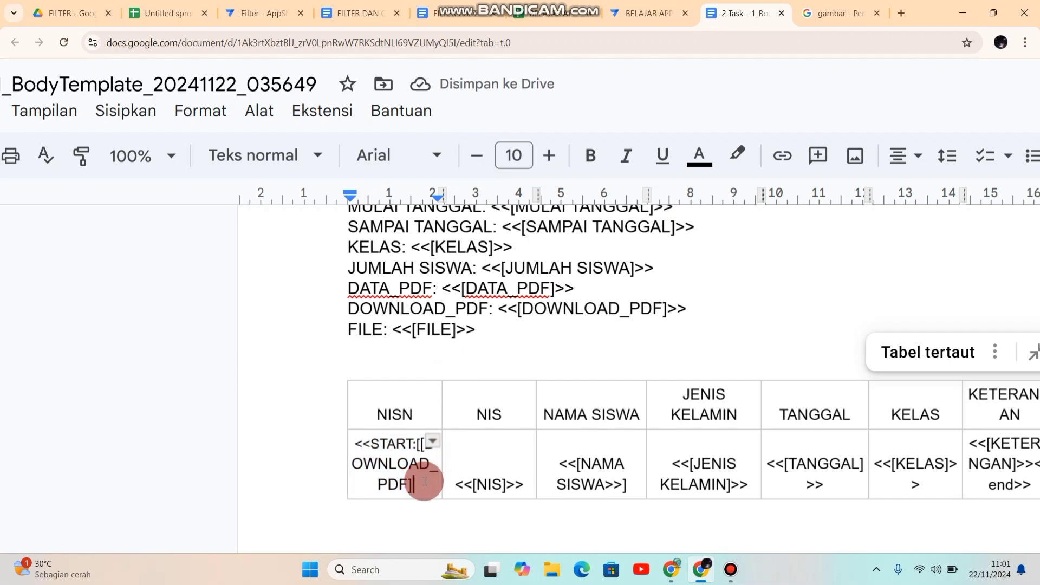
text(>>)
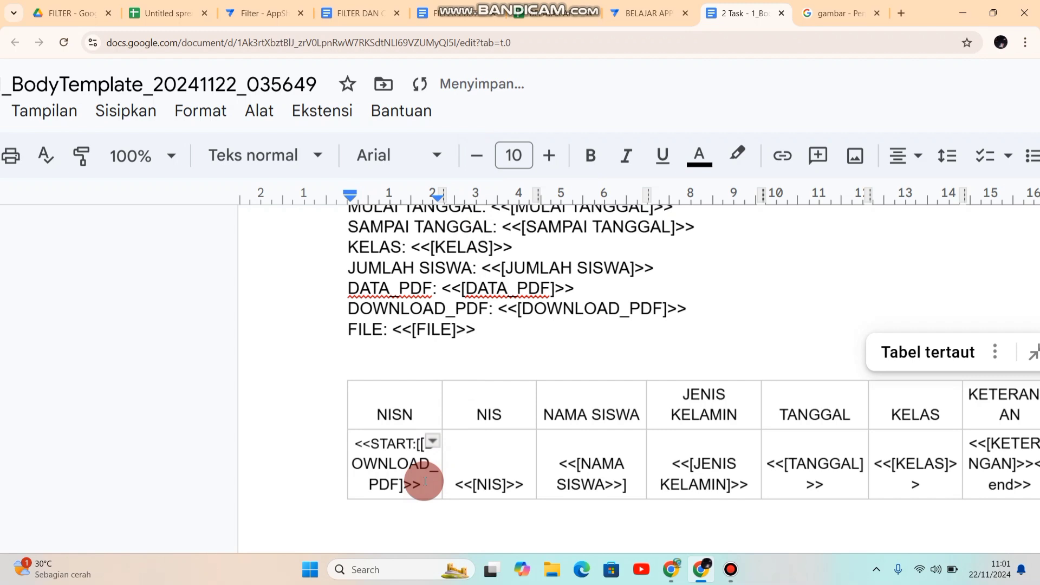
text(<<)
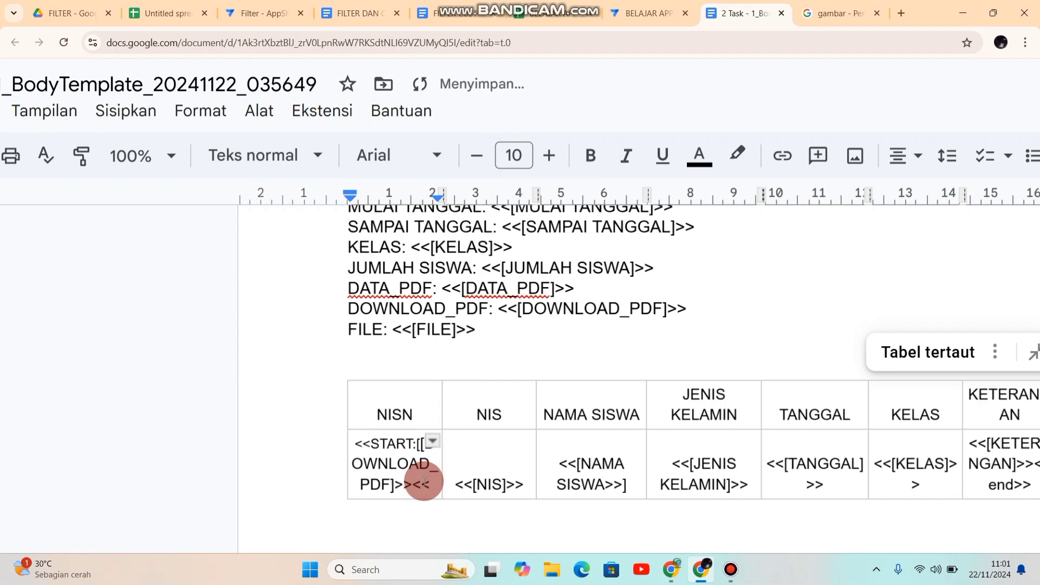
text(NISN)
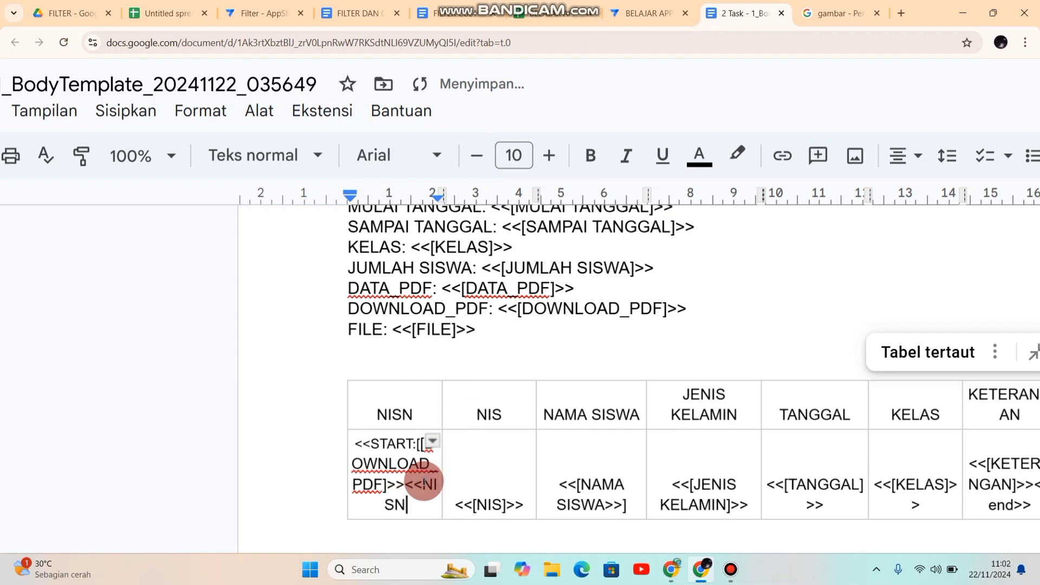
text(>>)
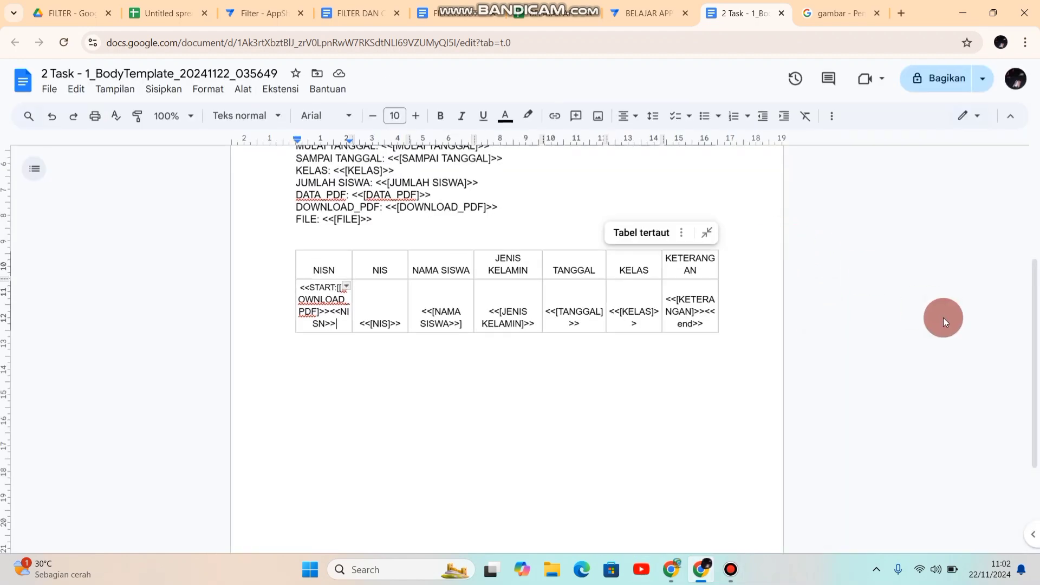
Step: Switch to the BELAJAR APP editor in AppSheet and save the app with the CETAK PDF bot
drag(1031, 309, 1026, 194)
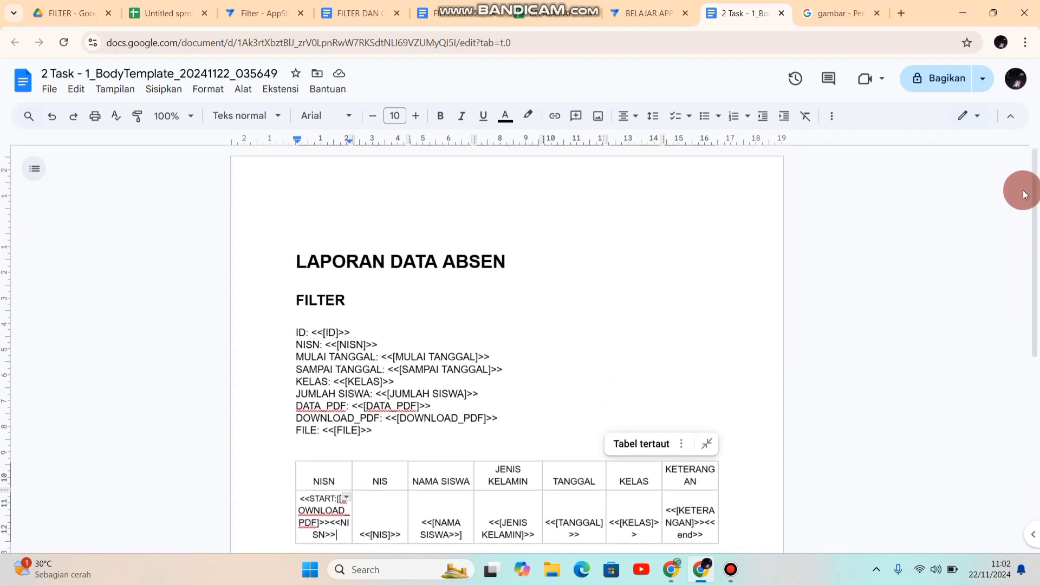
click(636, 288)
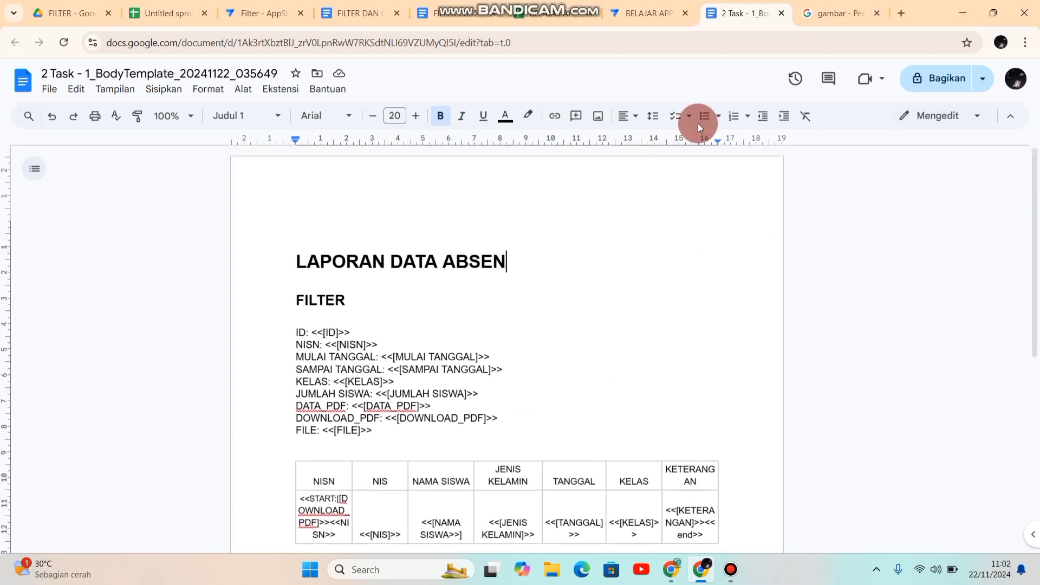
click(652, 14)
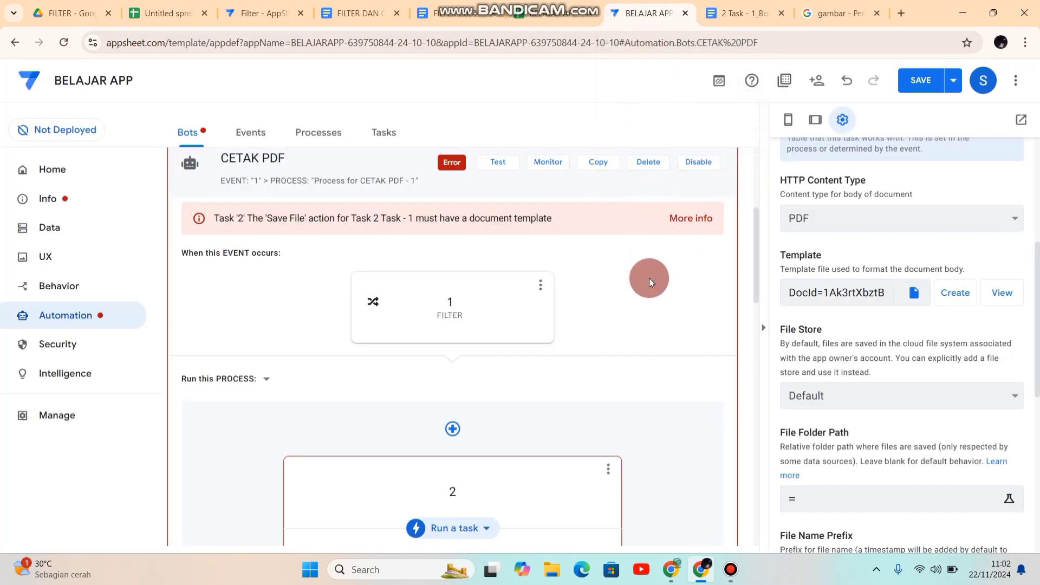
click(928, 77)
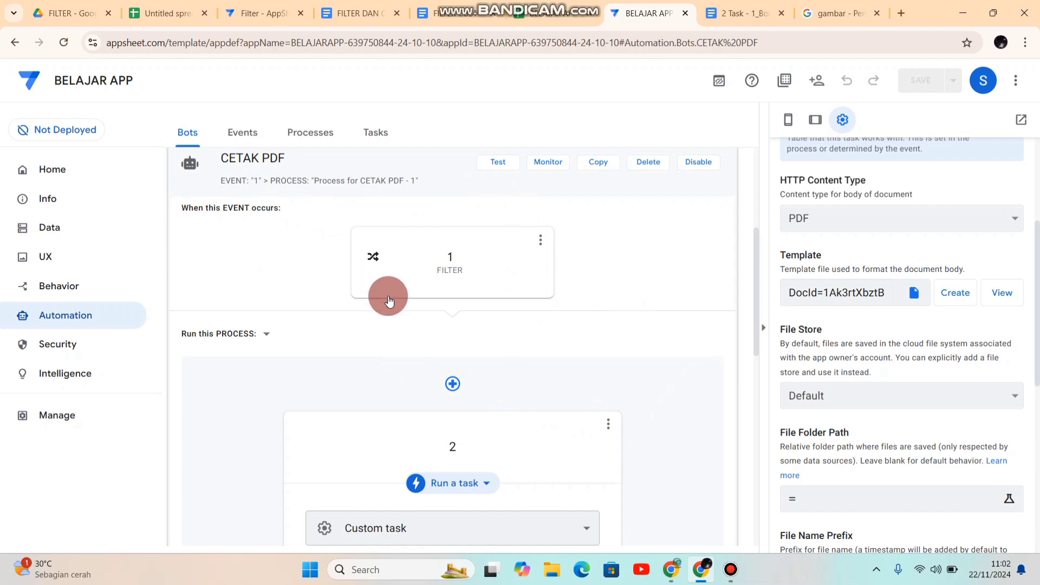
Step: Test the CETAK PDF bot, check the task results for template errors, and close the results page
click(497, 165)
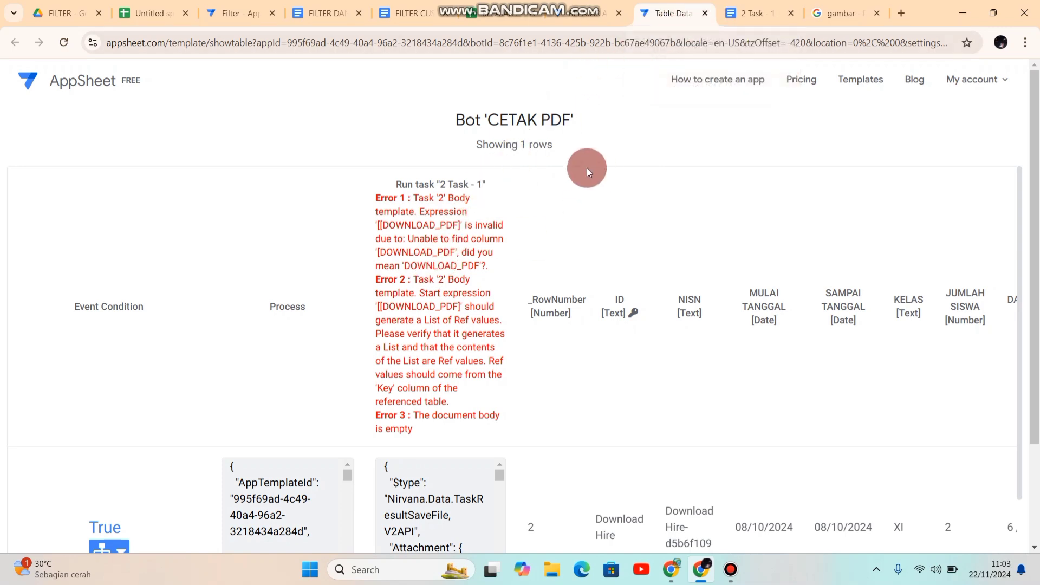
click(706, 14)
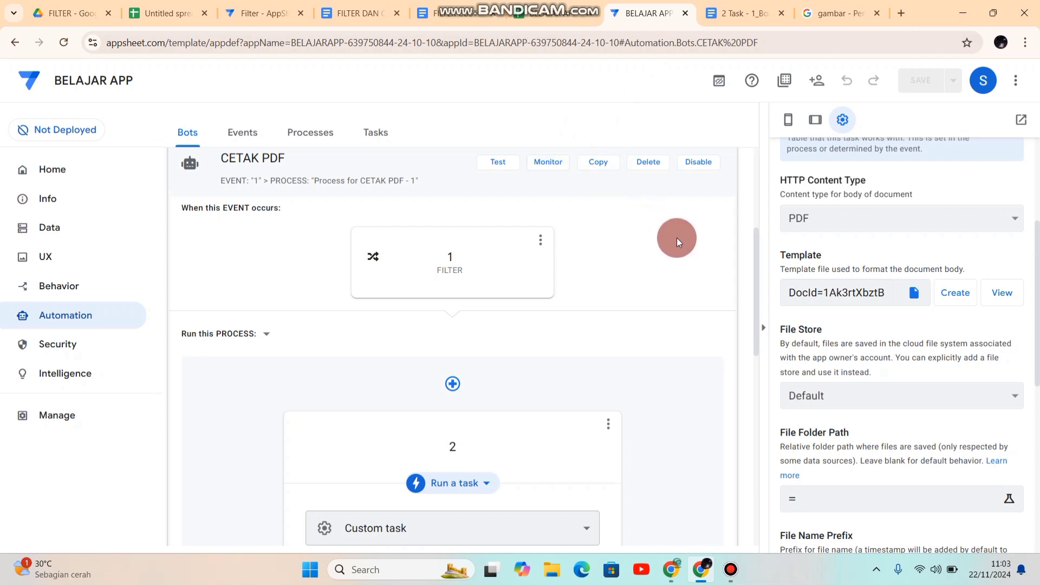
Step: In the 2 Task - 1 body template document, remove the extra [ before [DOWNLOAD_PDF] in the START expression of the NISN cell
click(749, 16)
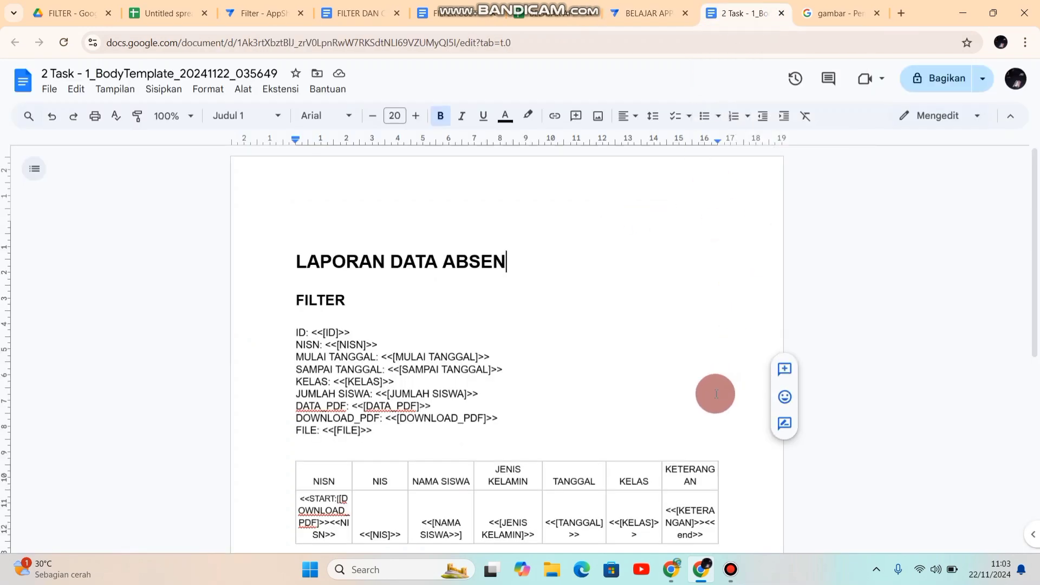
click(652, 503)
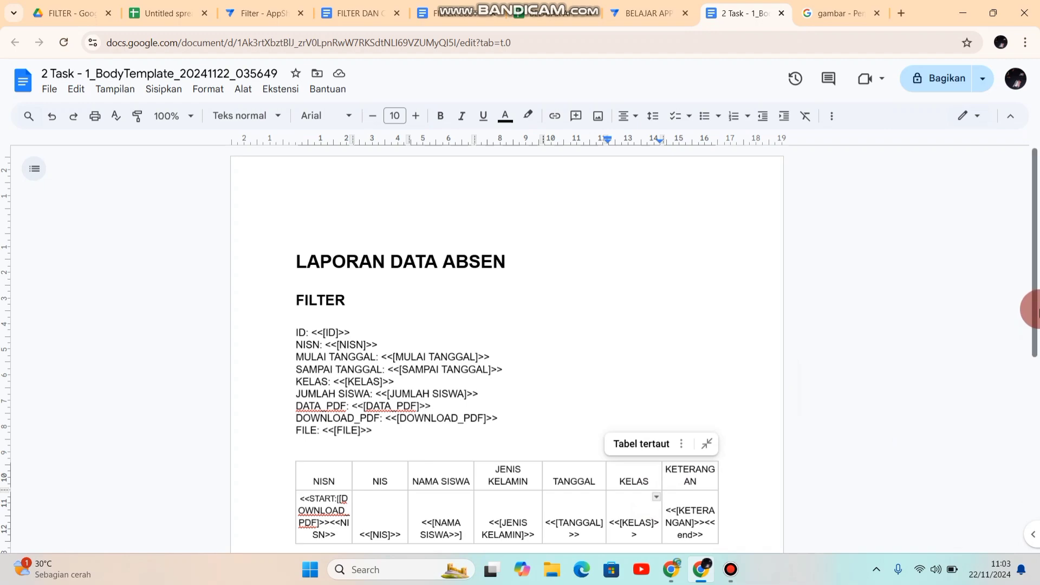
drag(1036, 311, 1032, 409)
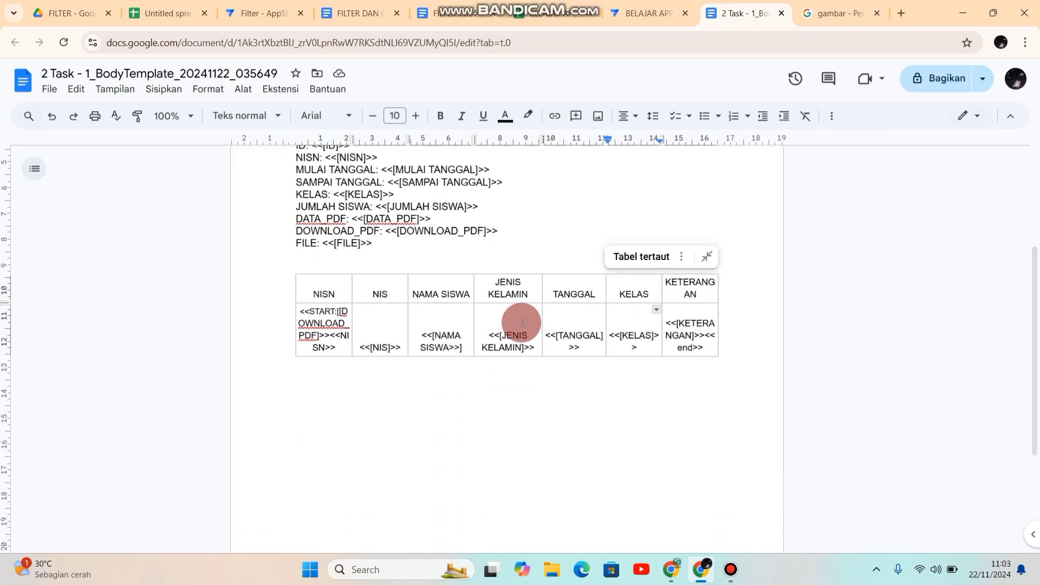
click(339, 331)
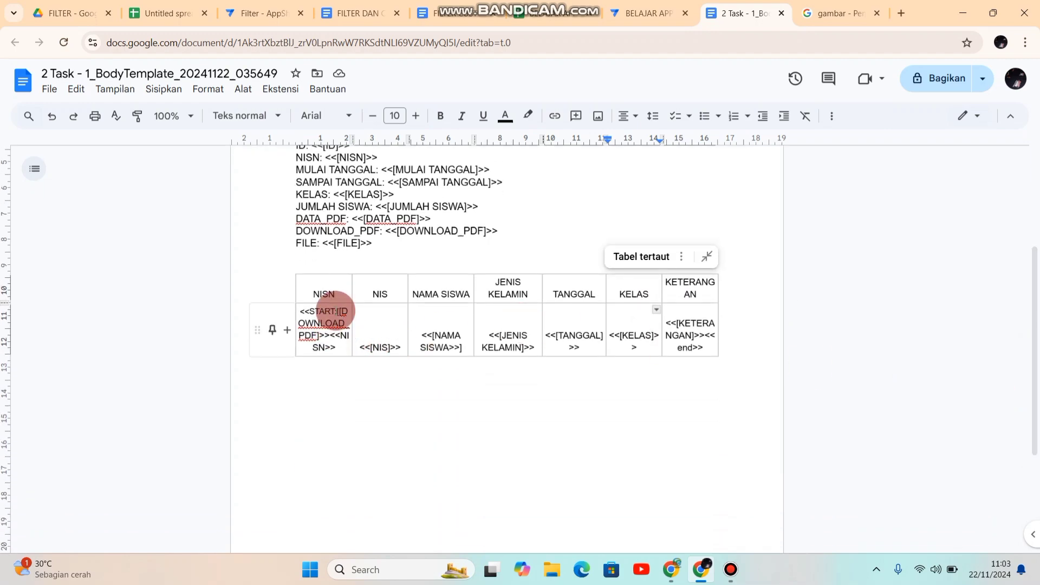
scroll(347, 317, up, 5)
scroll(347, 318, up, 1)
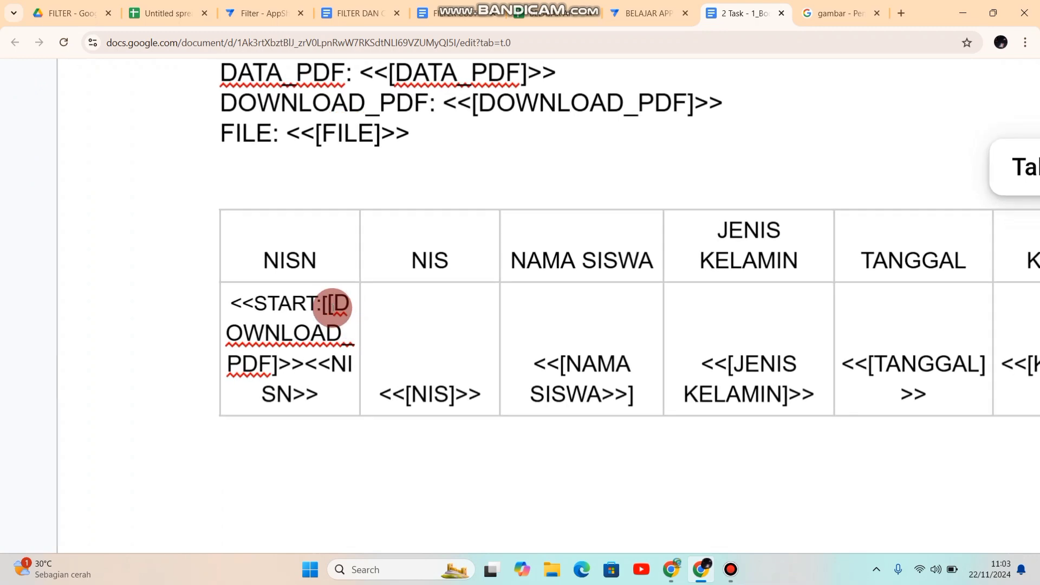
click(325, 303)
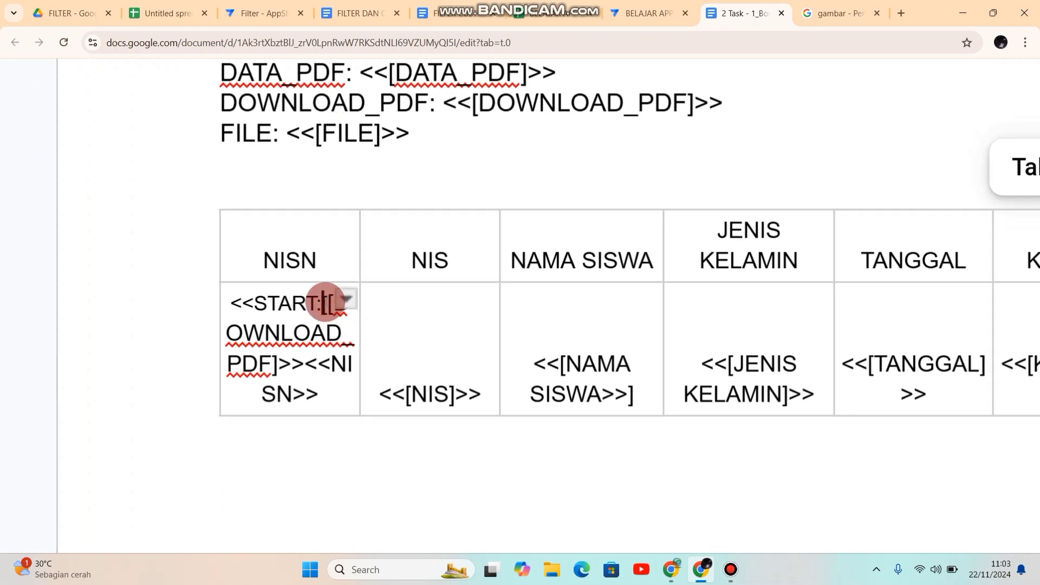
key(Delete)
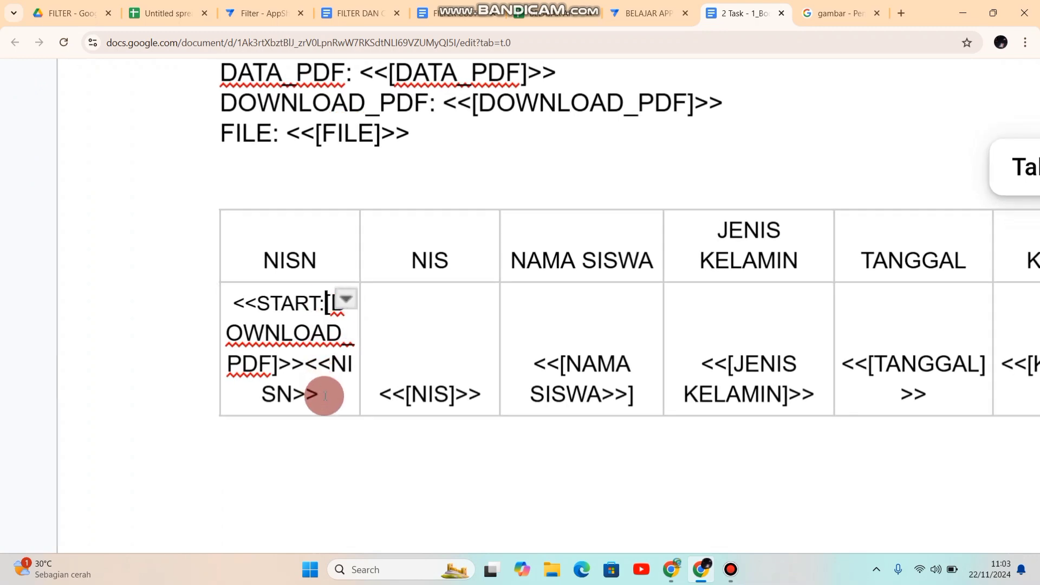
click(426, 379)
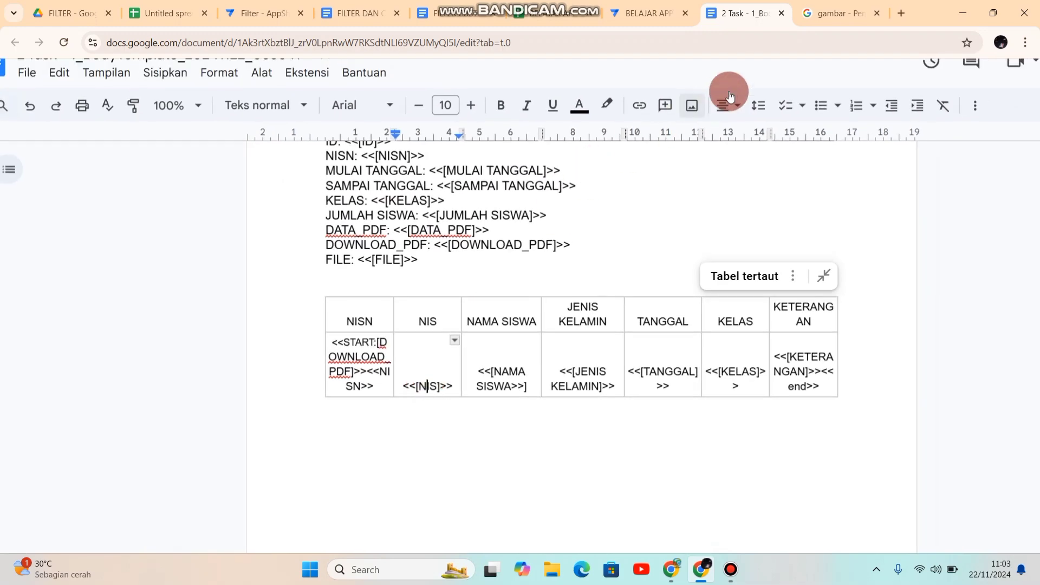
Step: Return to the BELAJAR APP editor, rerun the CETAK PDF bot test on the corrected START expression, and close the results
click(636, 14)
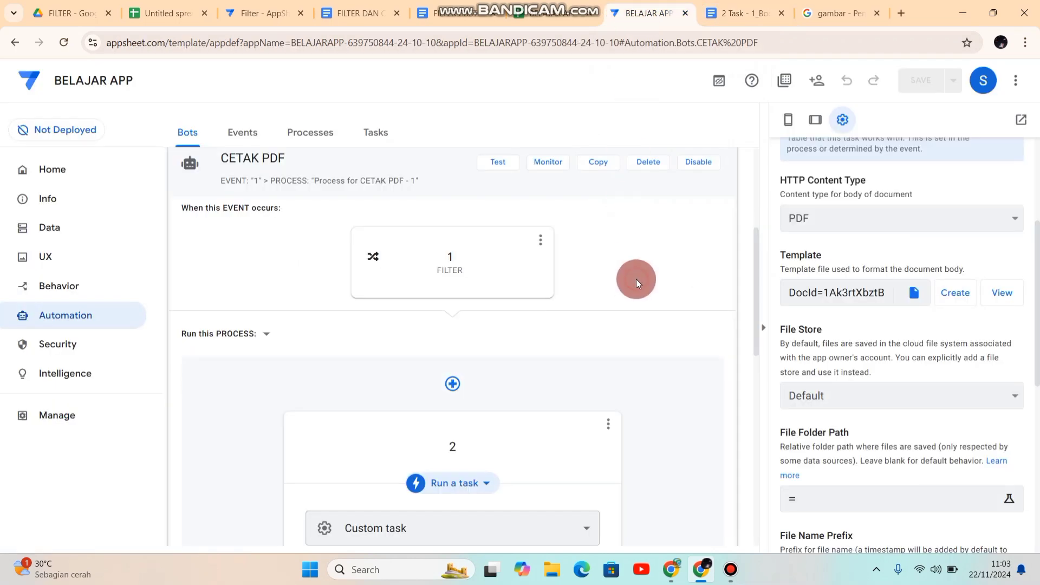
click(498, 162)
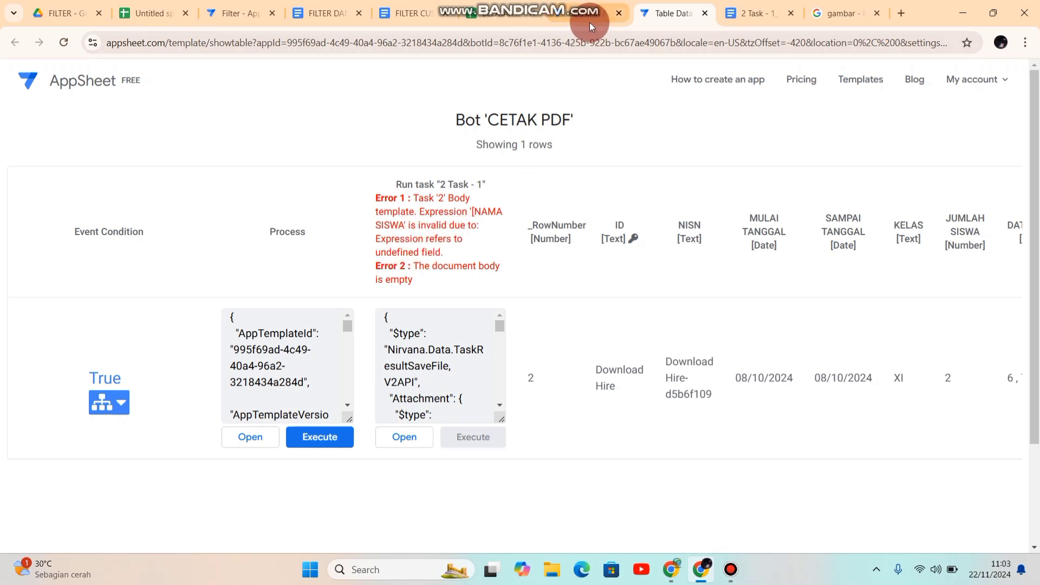
click(706, 15)
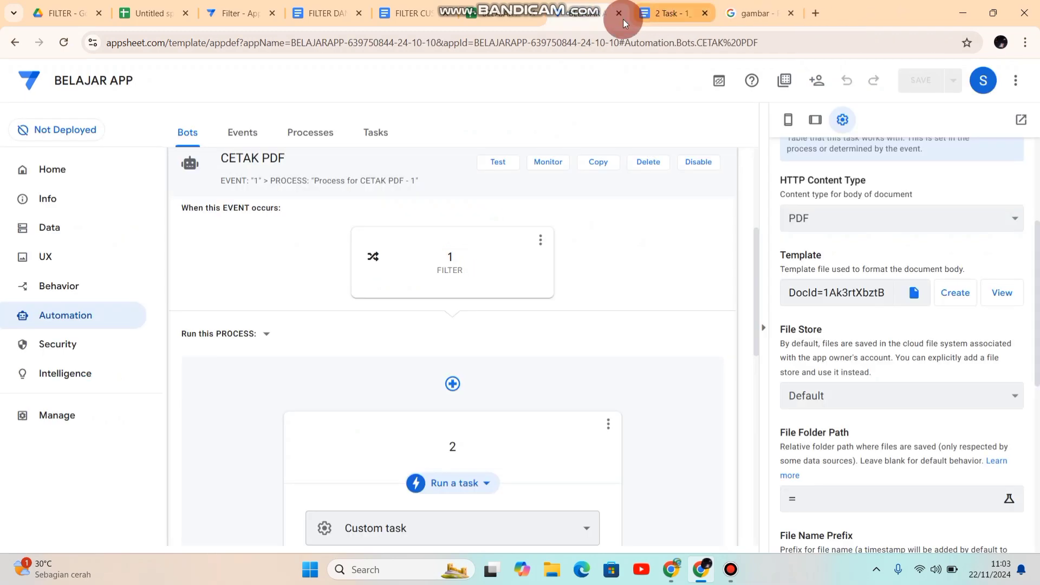
Step: In the body template's second table row, correct the NAMA SISWA placeholder to <<[NAMA SISWA]>>
click(677, 16)
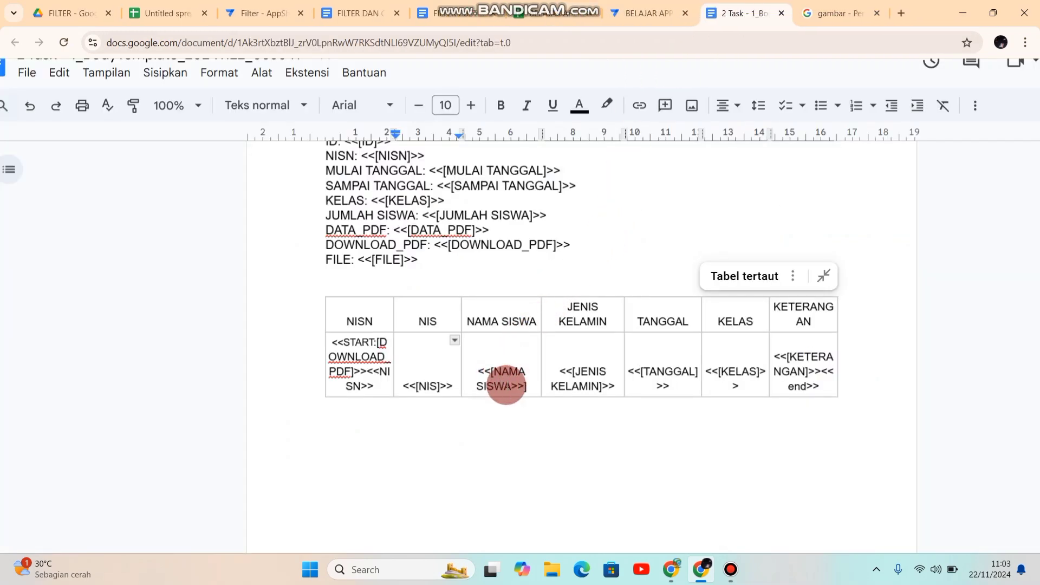
click(531, 390)
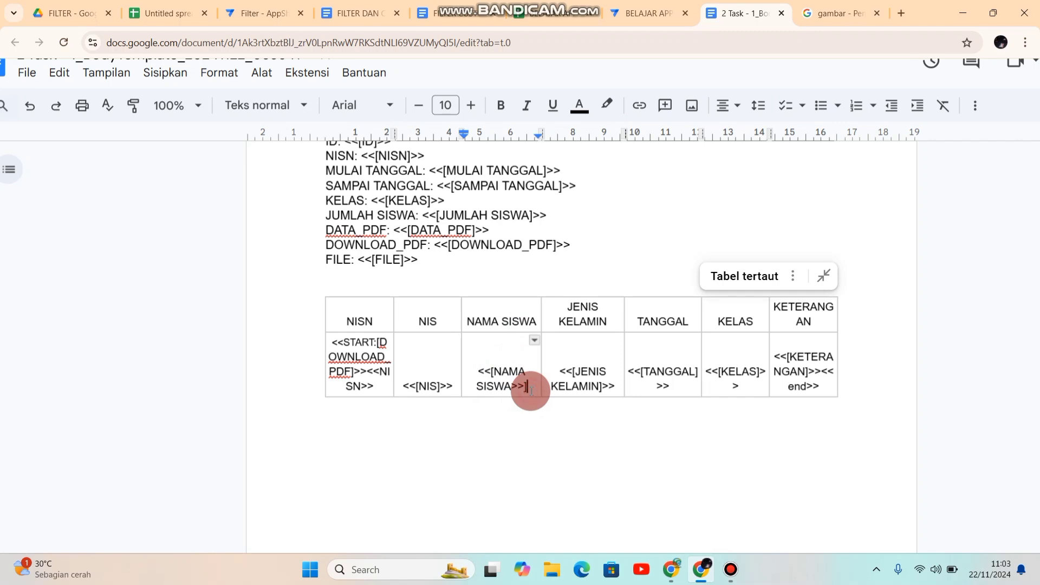
key(BackSpace)
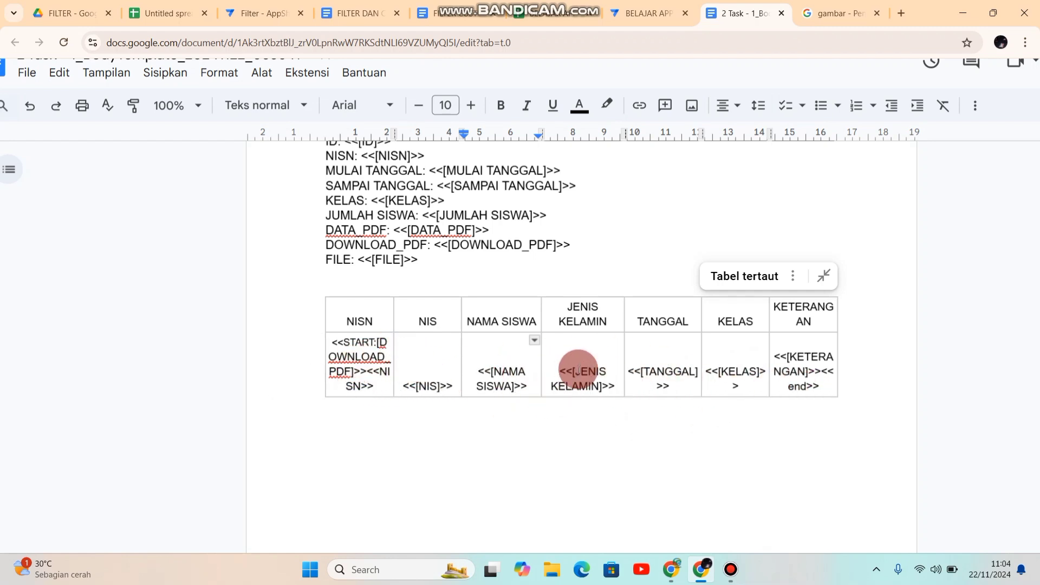
Step: Switch to the BELAJAR APP editor, test the CETAK PDF bot, and execute both its process and the "2 Task - 1" task from the results
click(650, 18)
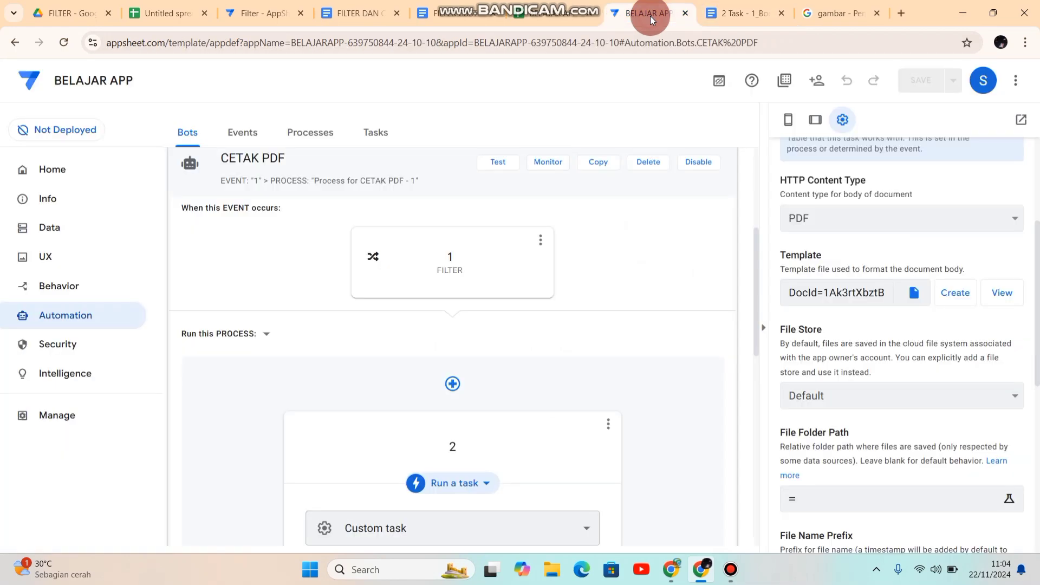
click(502, 160)
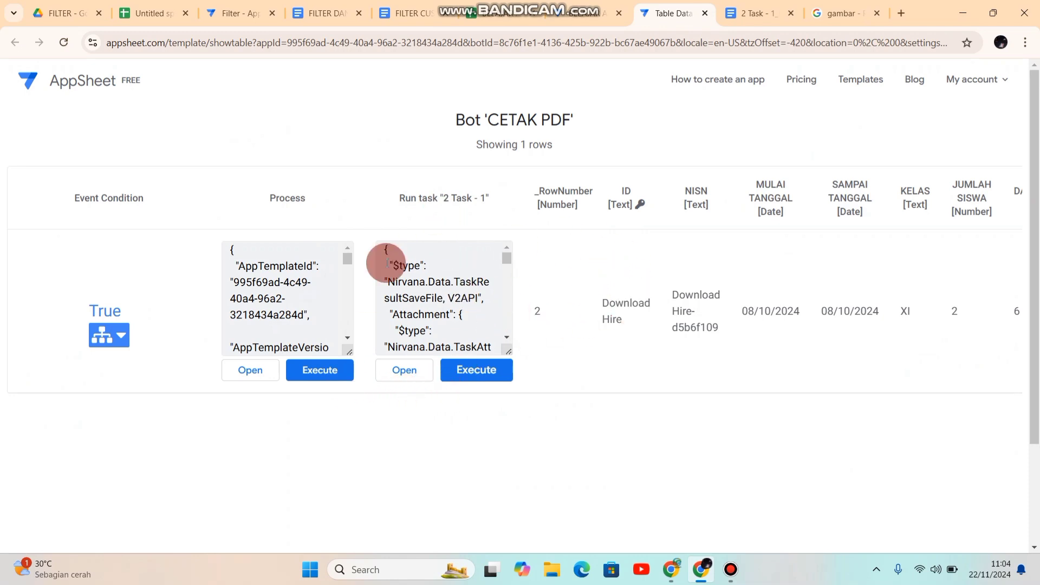
click(320, 373)
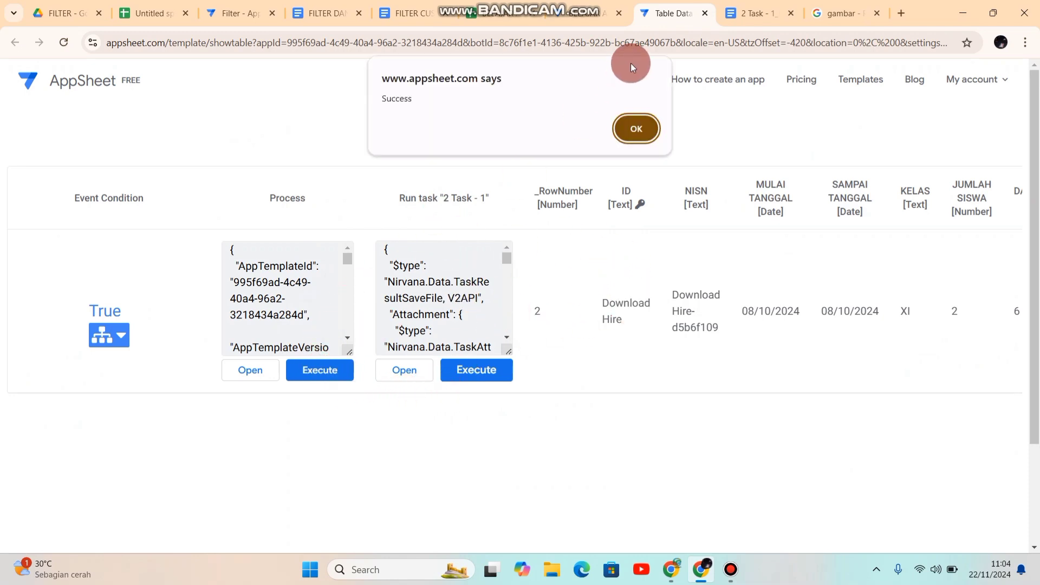
click(635, 125)
click(487, 359)
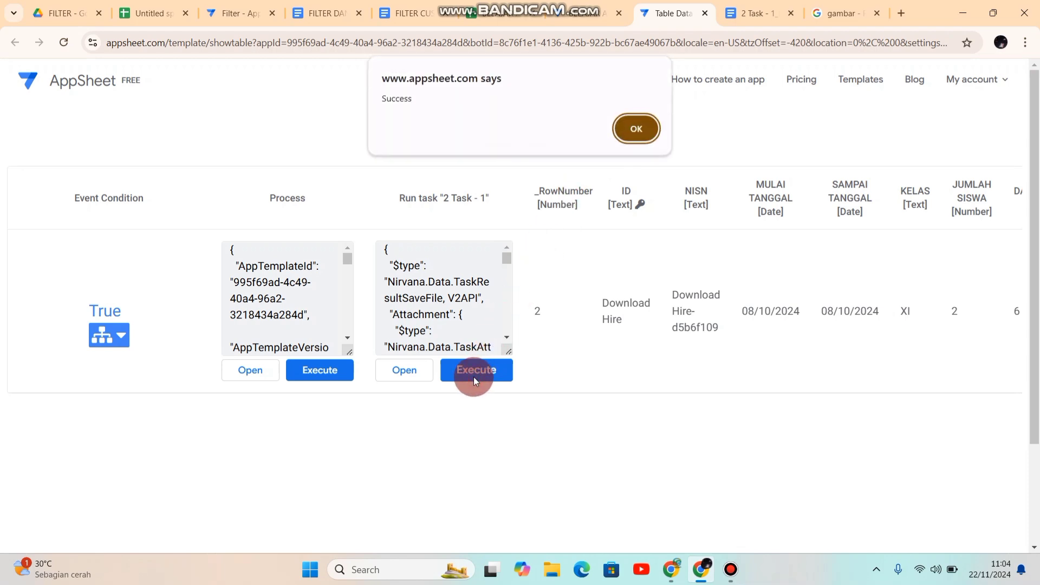
click(638, 130)
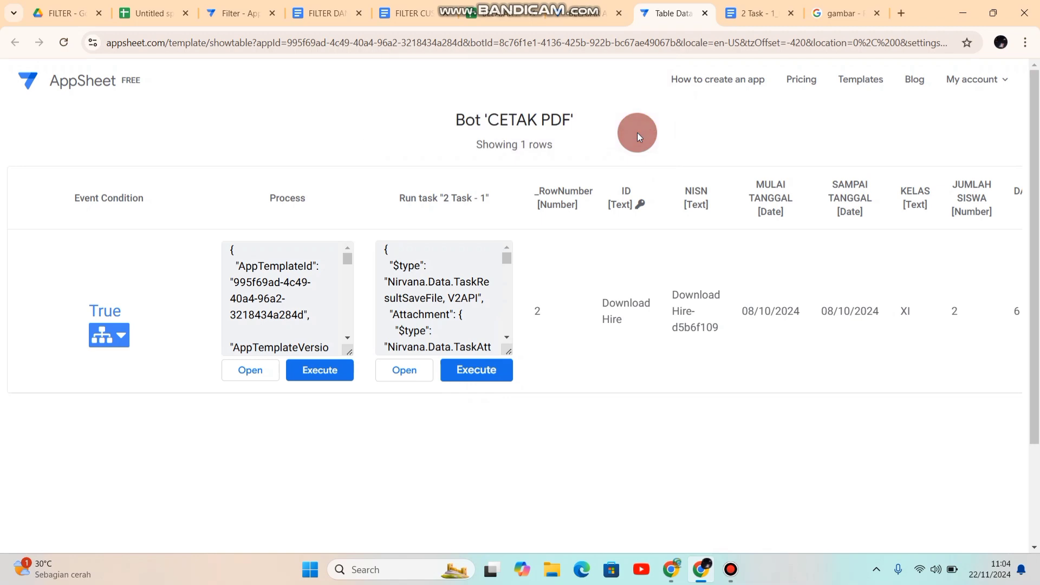
click(705, 13)
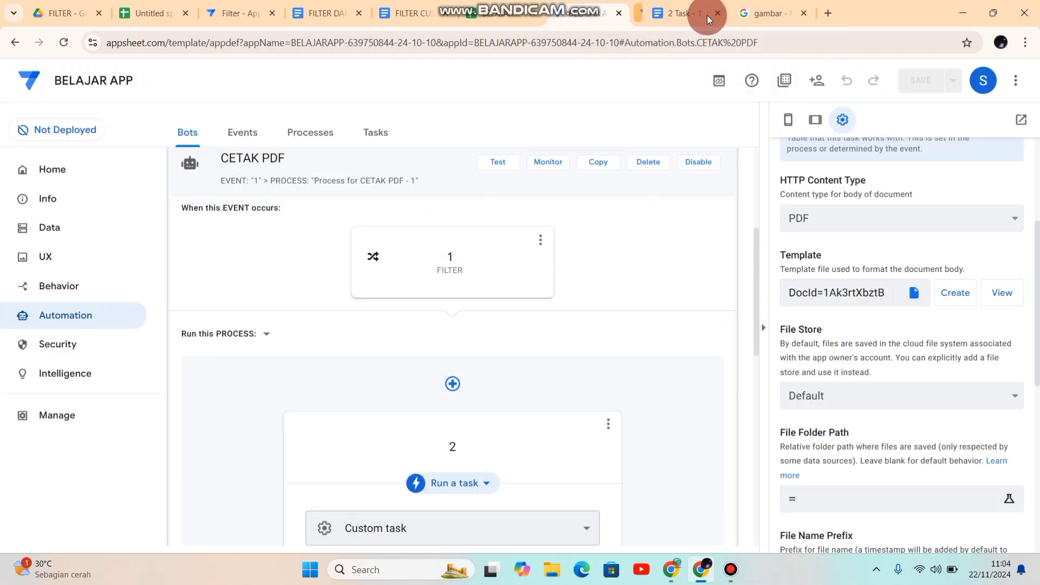
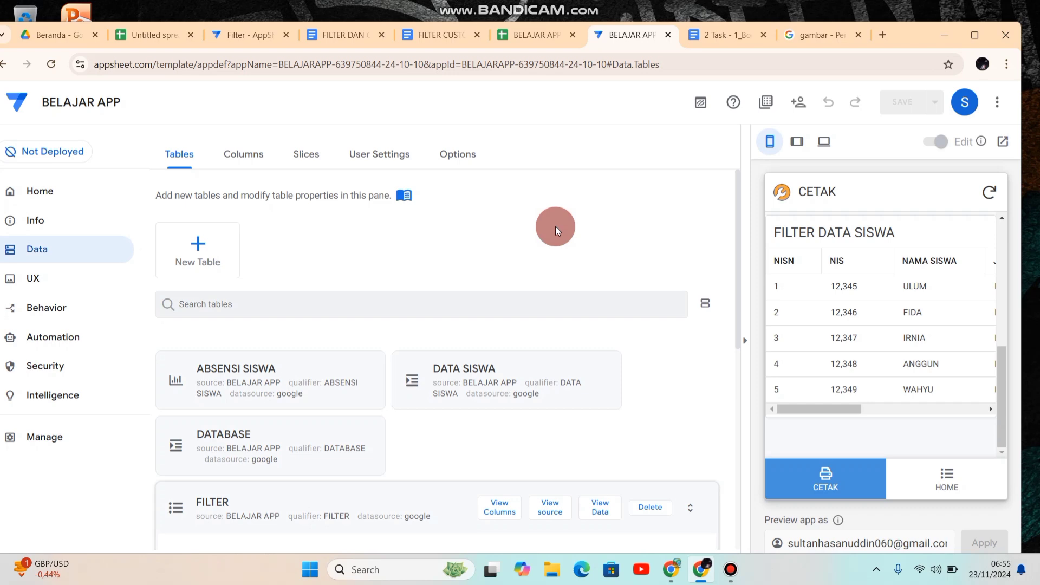
Step: Look up the Default app folder path in the BELAJAR APP editor's app properties
click(40, 222)
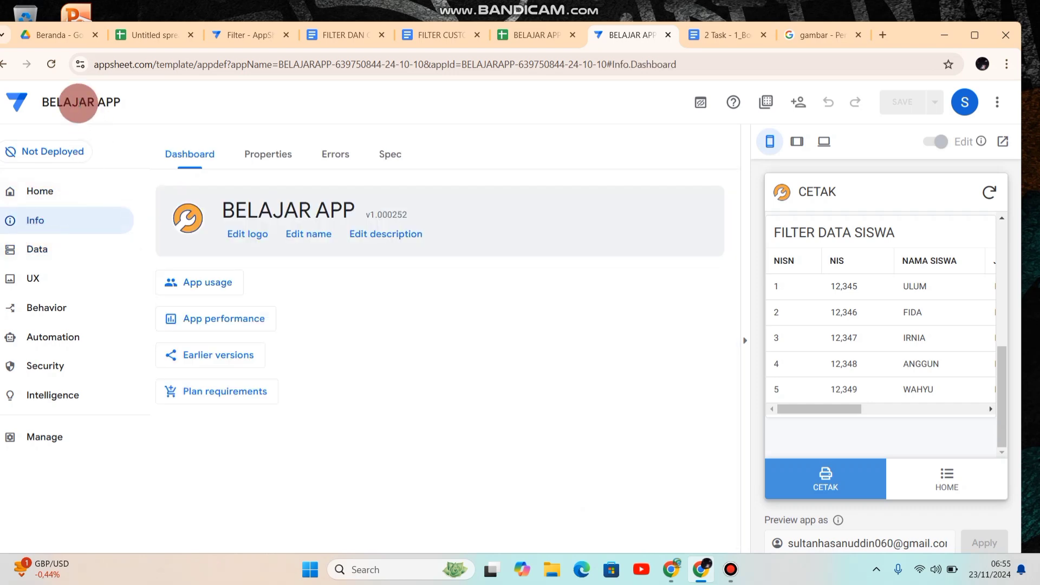
click(59, 36)
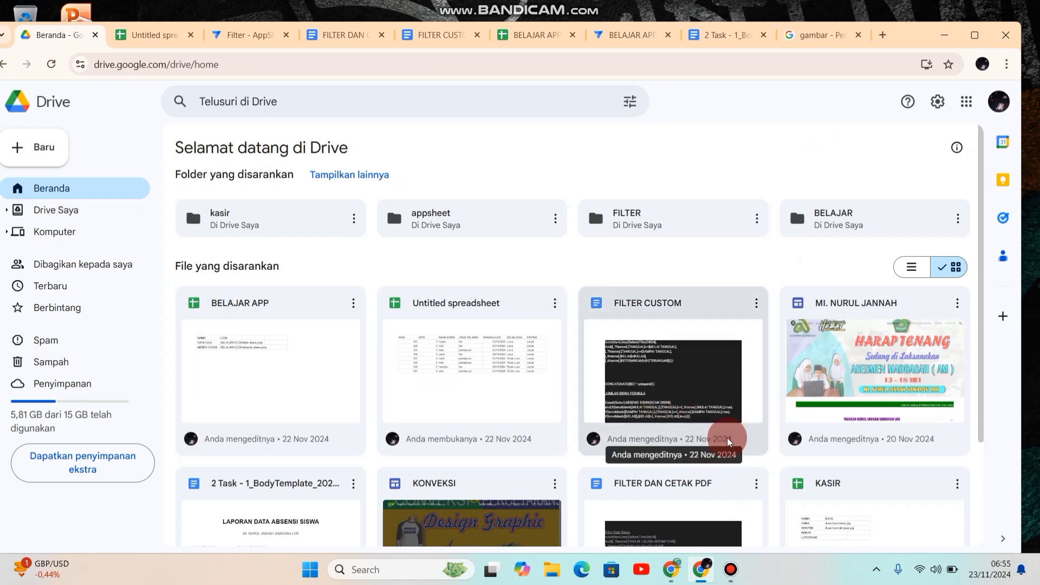
drag(975, 302, 993, 281)
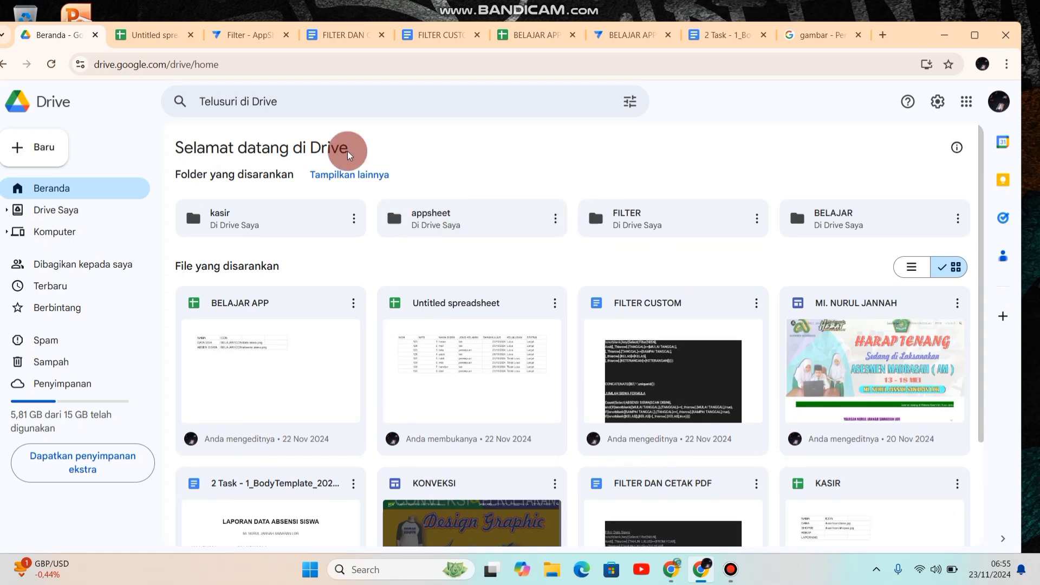
click(614, 42)
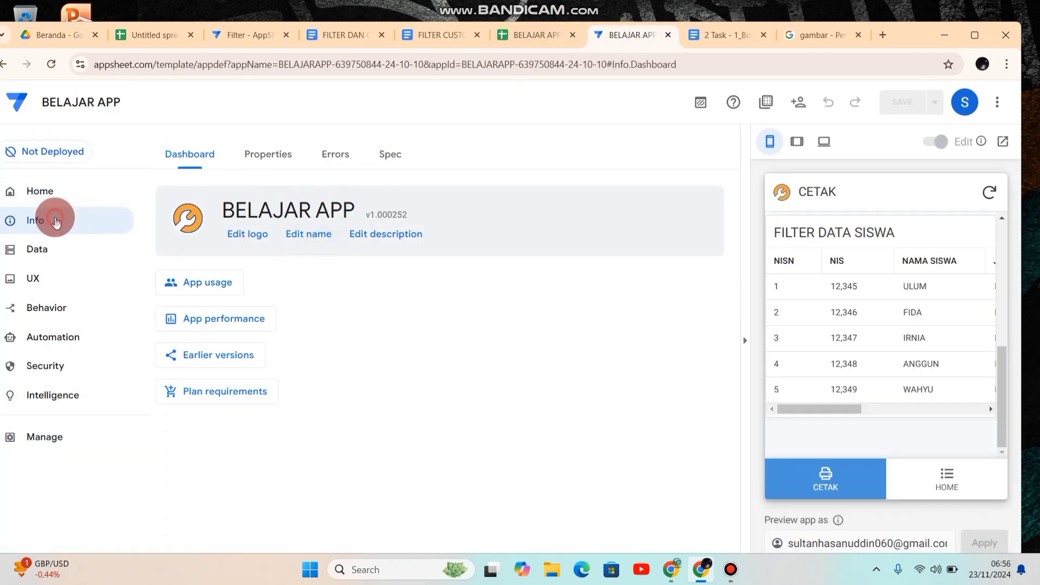
click(262, 163)
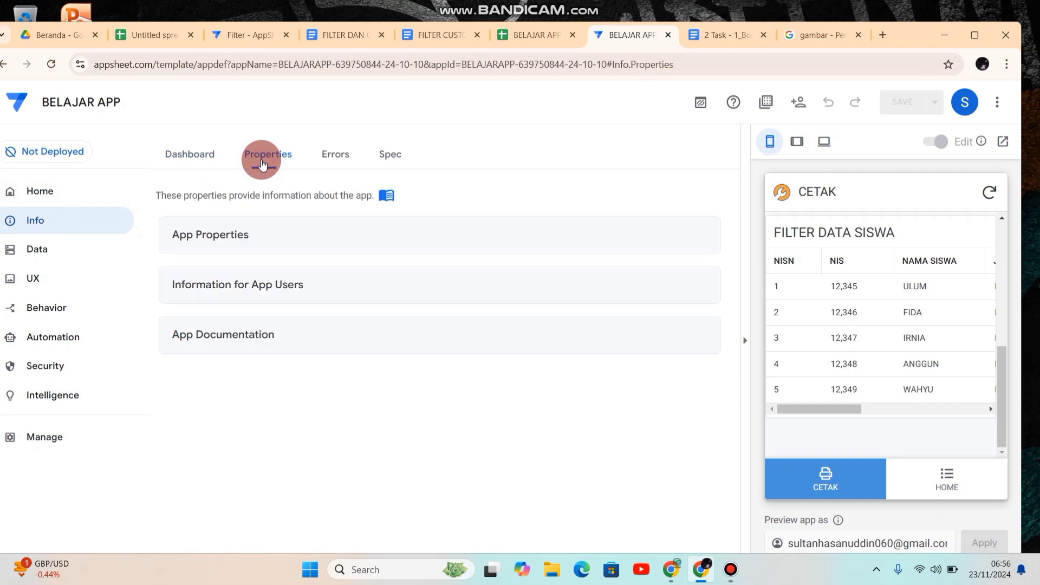
click(209, 238)
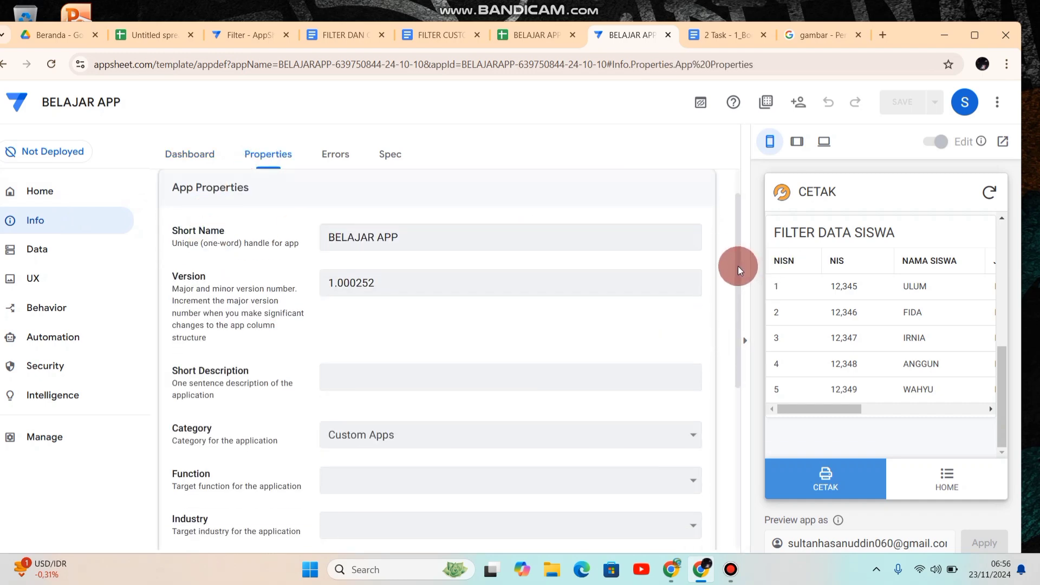
drag(738, 265, 210, 402)
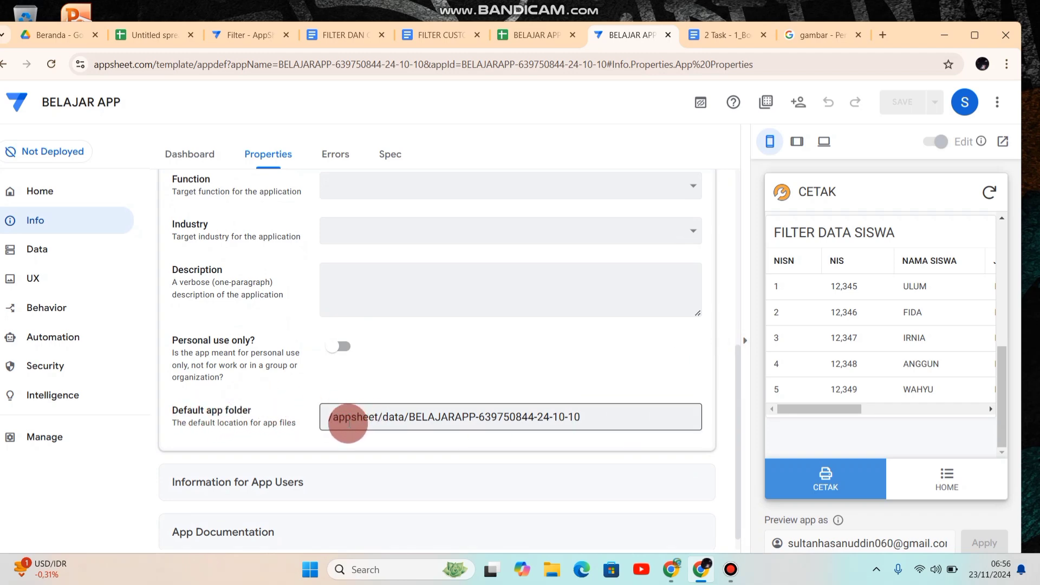
click(329, 420)
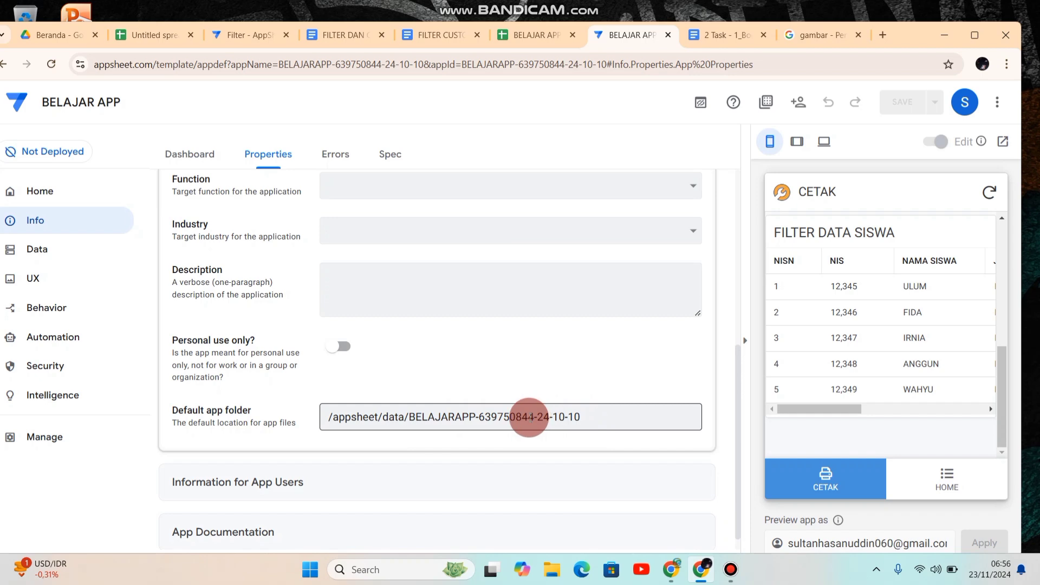
Step: In Google Drive, follow appsheet > data > the BELAJARAPP folder ending in 24-10-10 > Files and select the generated attendance PDF
click(54, 34)
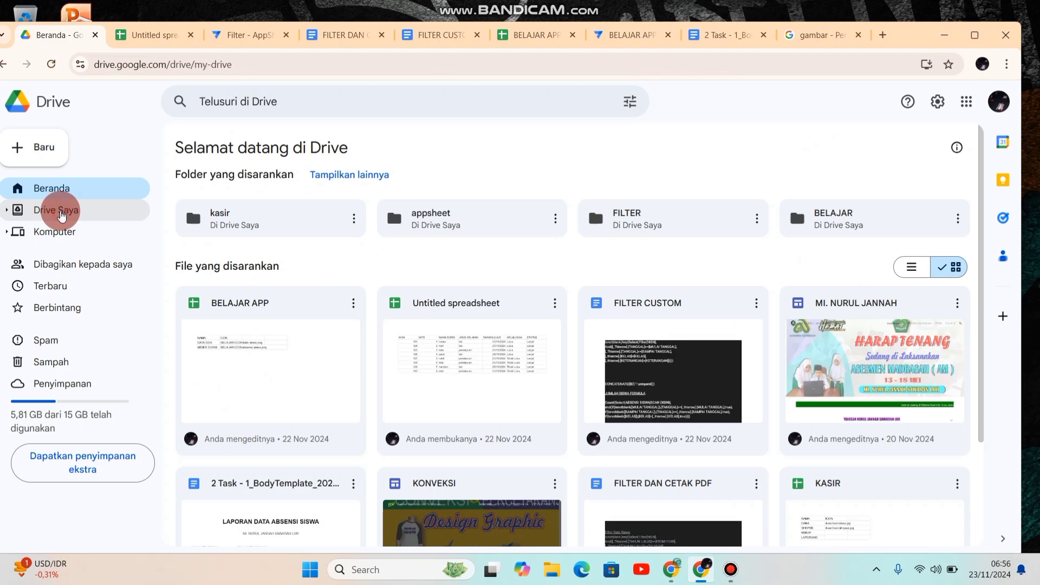
click(62, 215)
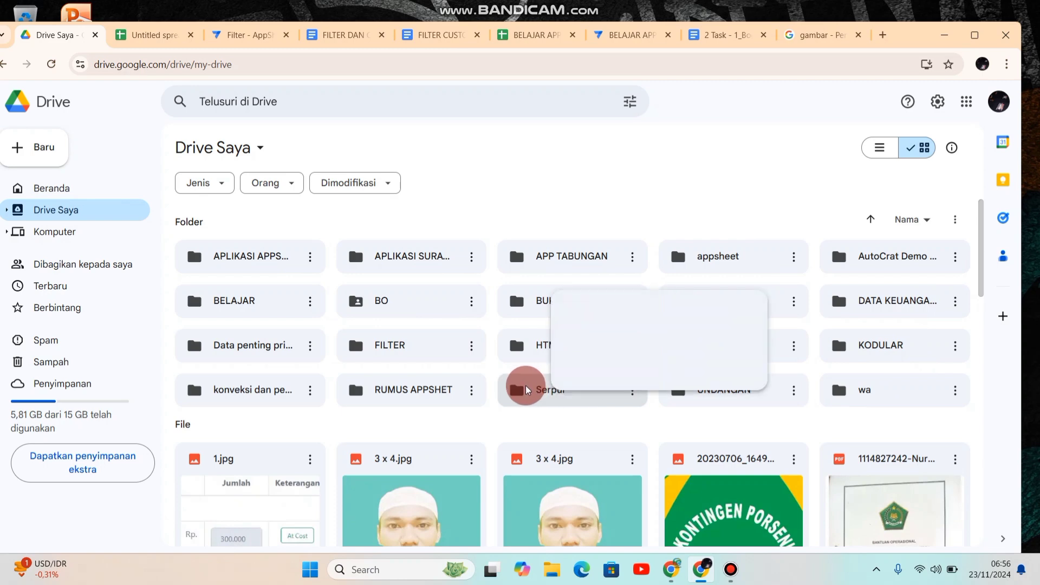
click(745, 263)
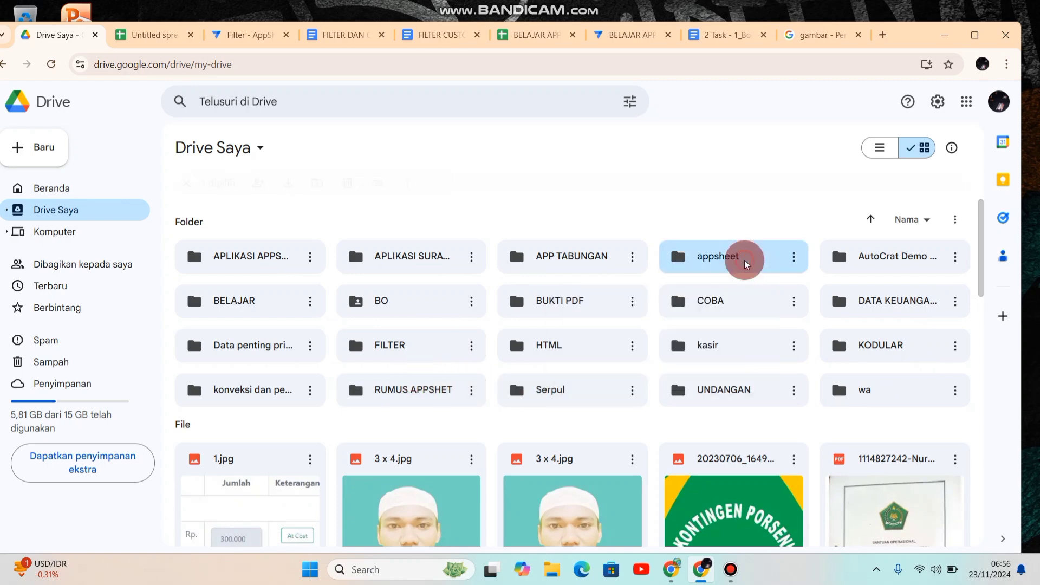
double_click(746, 262)
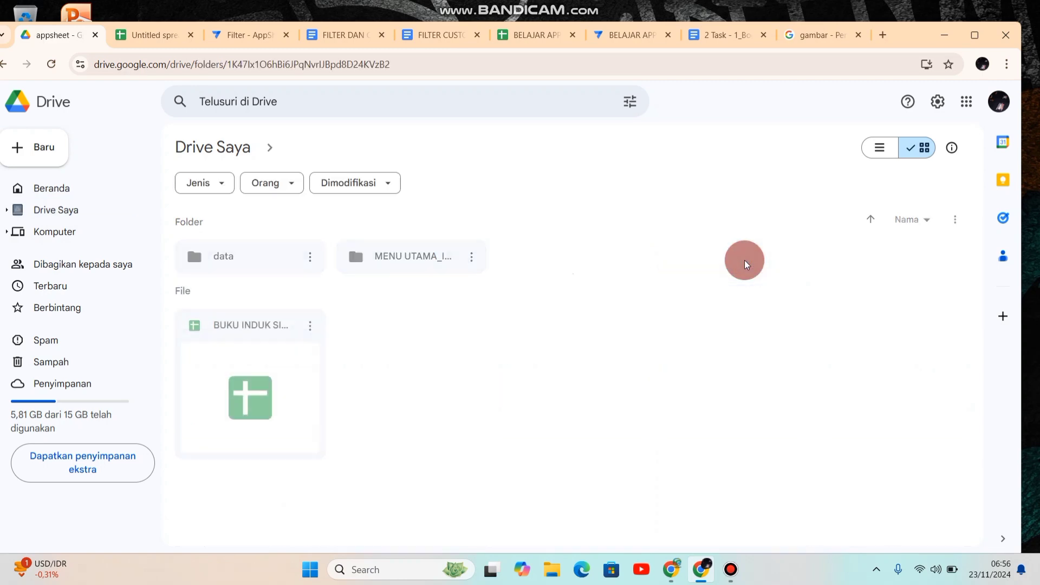
double_click(245, 255)
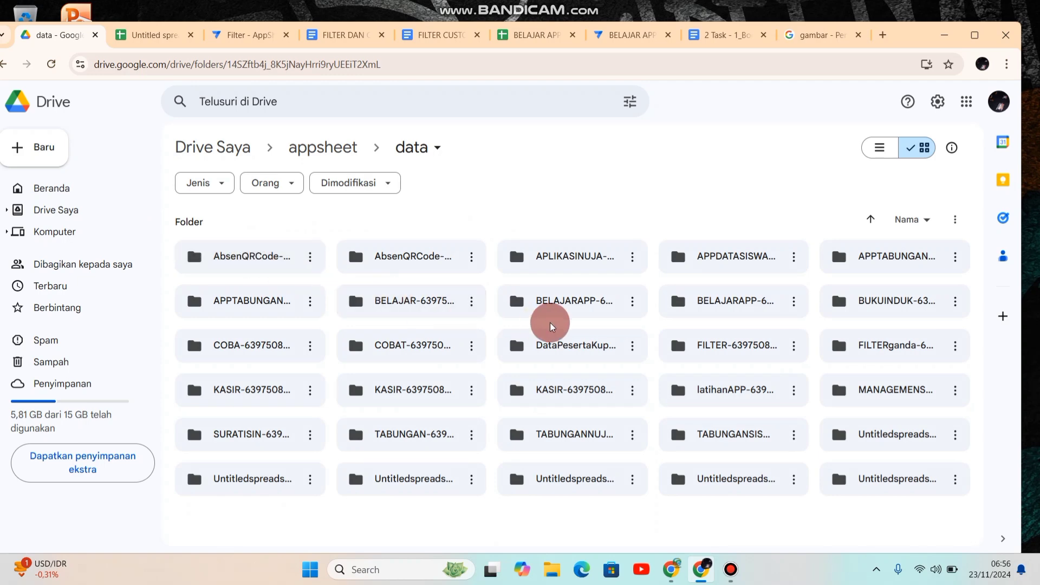
double_click(729, 305)
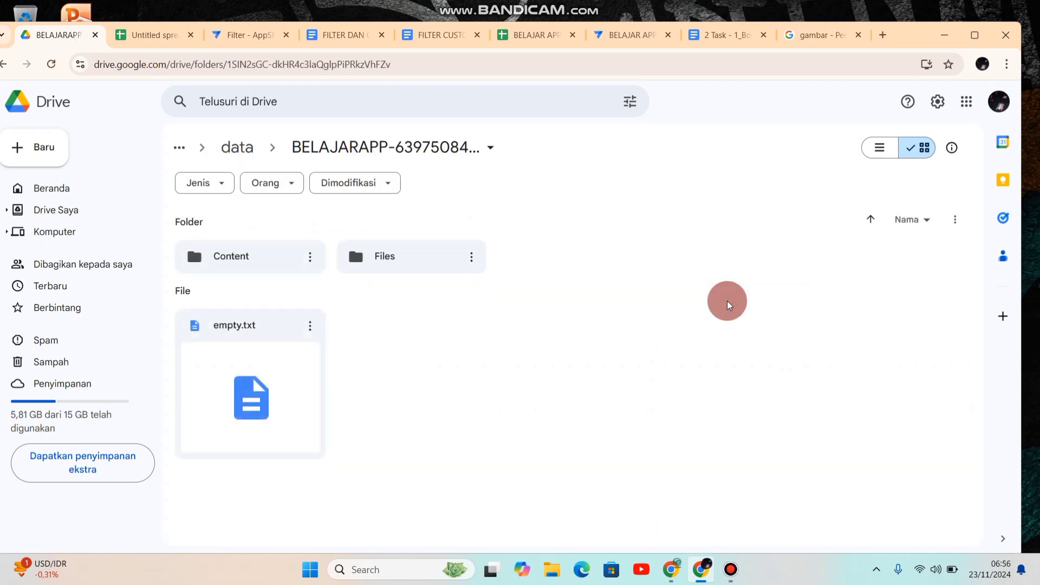
double_click(408, 259)
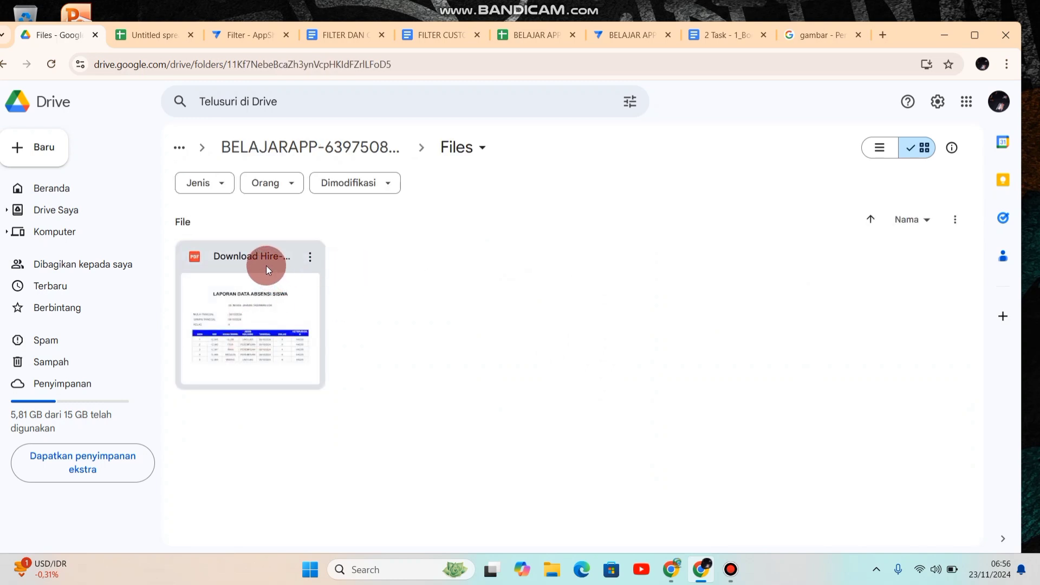
click(265, 266)
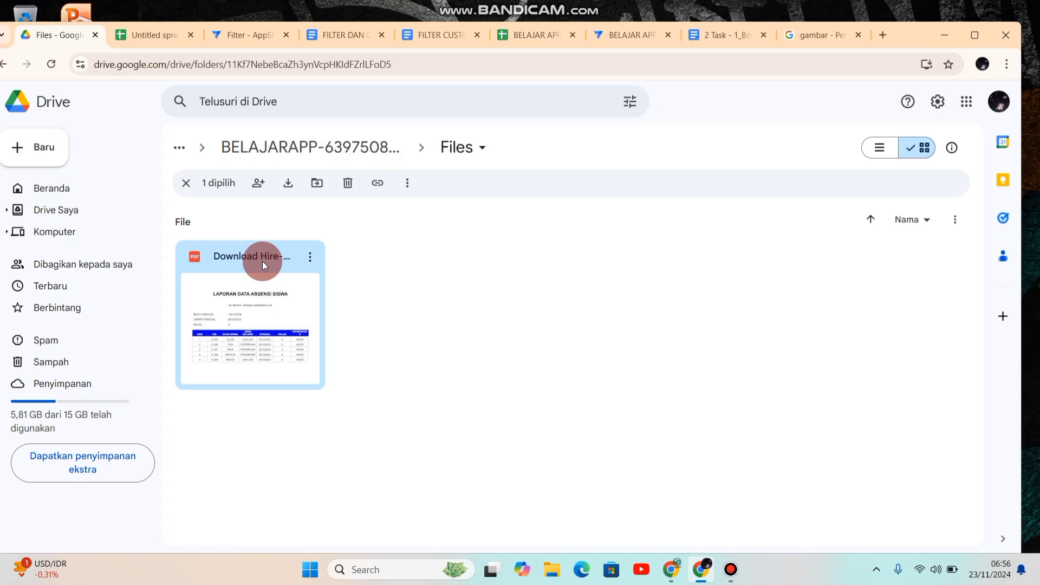
Step: Return to the BELAJAR APP editor and start a new table from Google Drive Documents as a collection of files
click(638, 34)
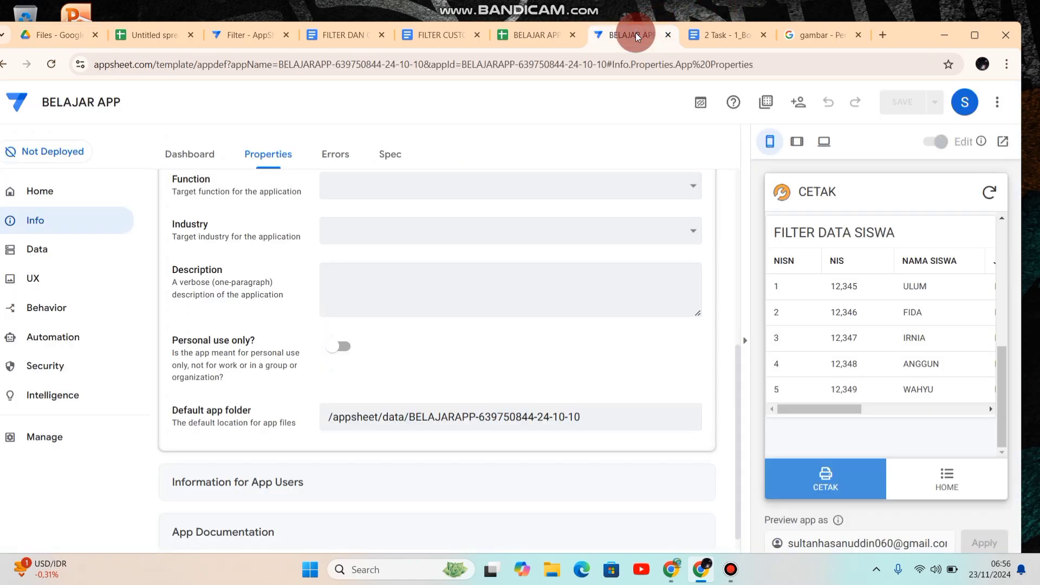
click(44, 251)
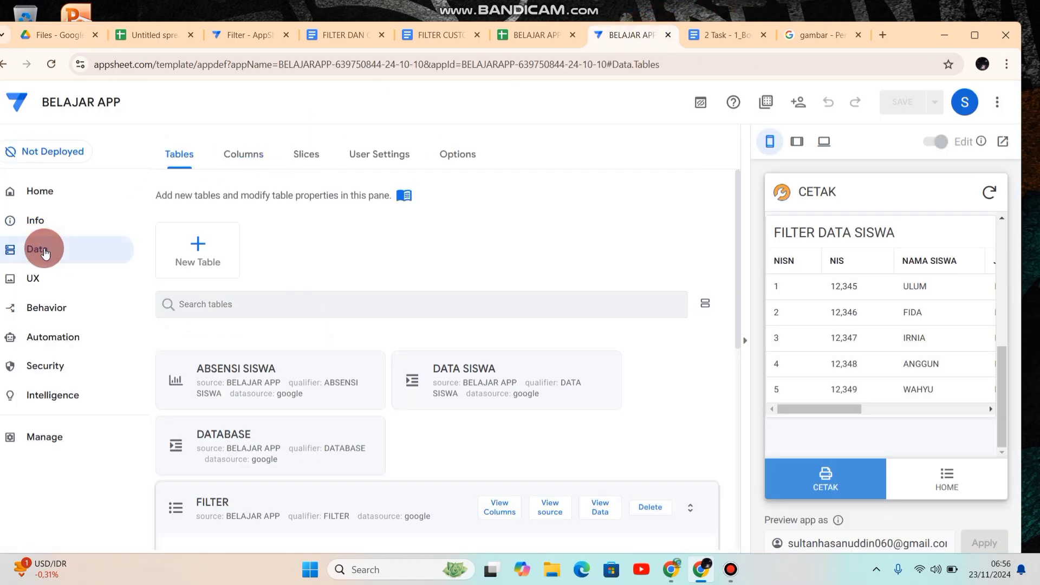
click(205, 262)
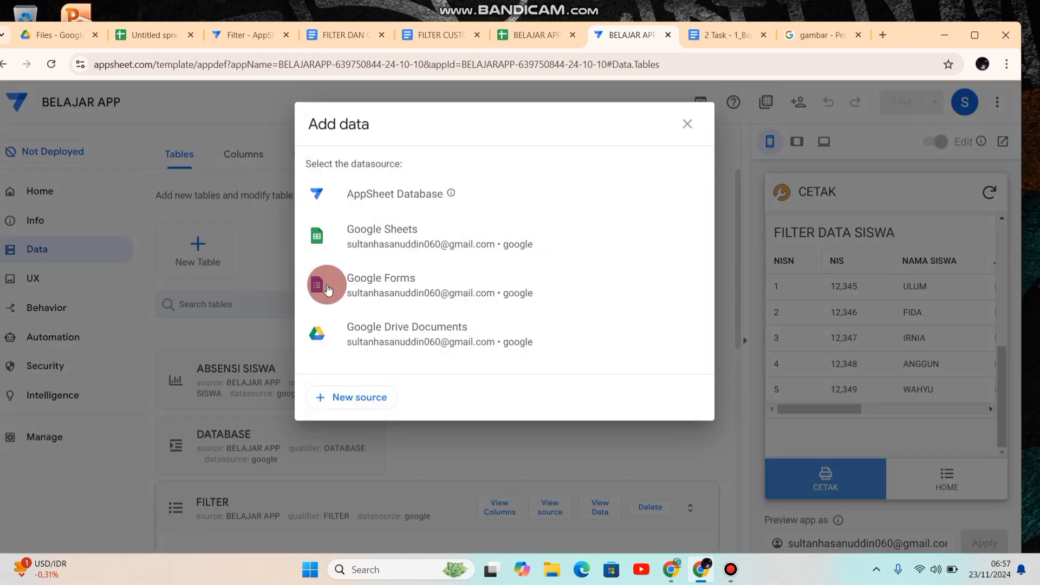
click(378, 337)
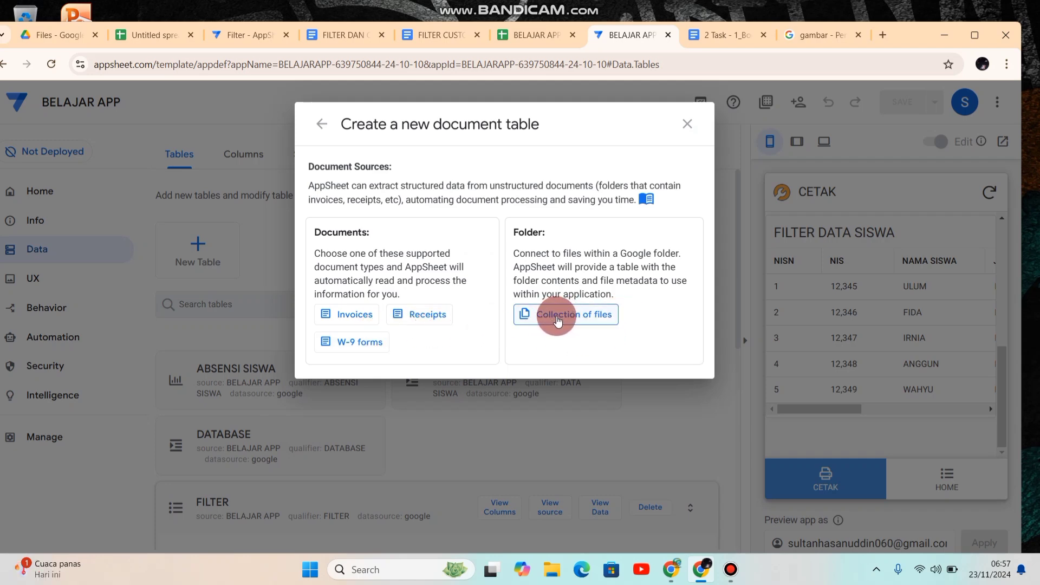
click(558, 318)
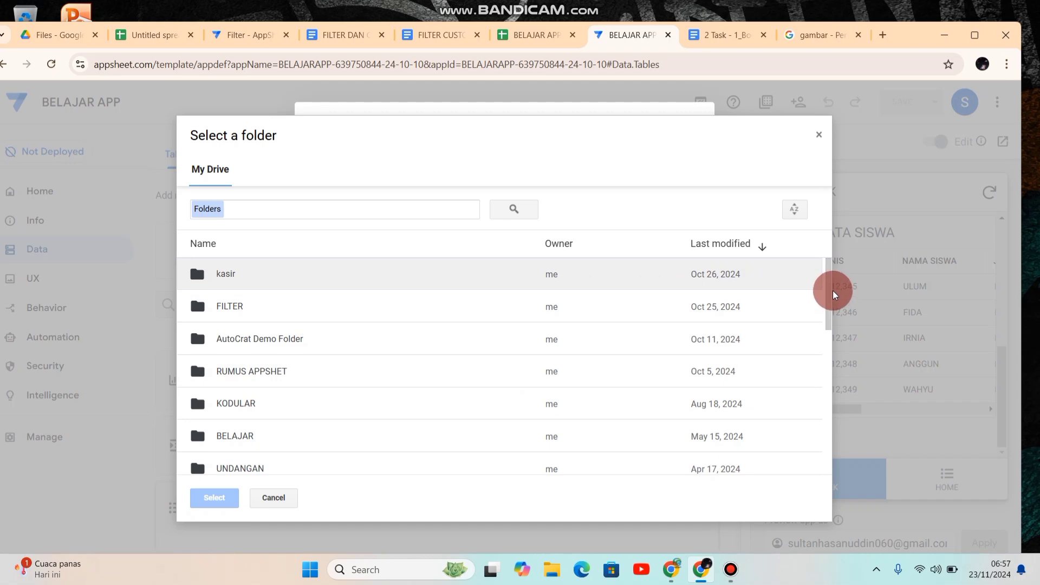
Step: Browse to the data folder inside the appsheet folder for the new table's source
drag(833, 294, 920, 423)
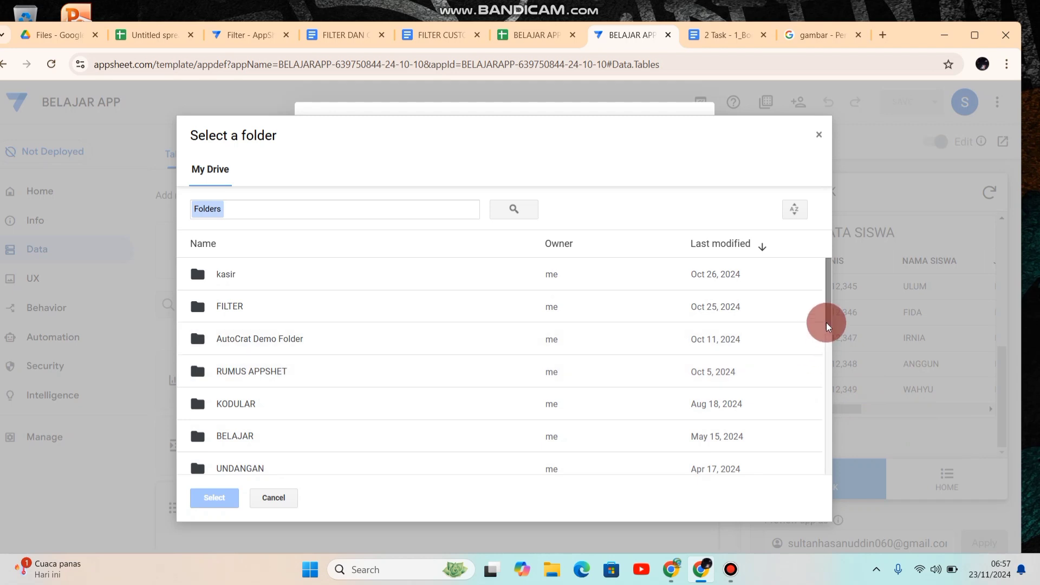
drag(828, 323, 850, 446)
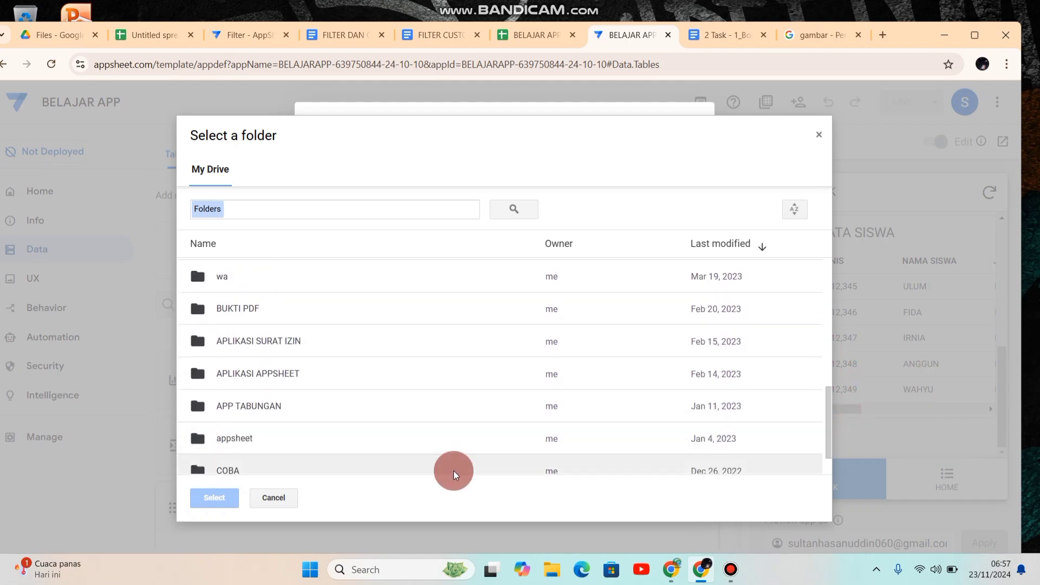
double_click(301, 440)
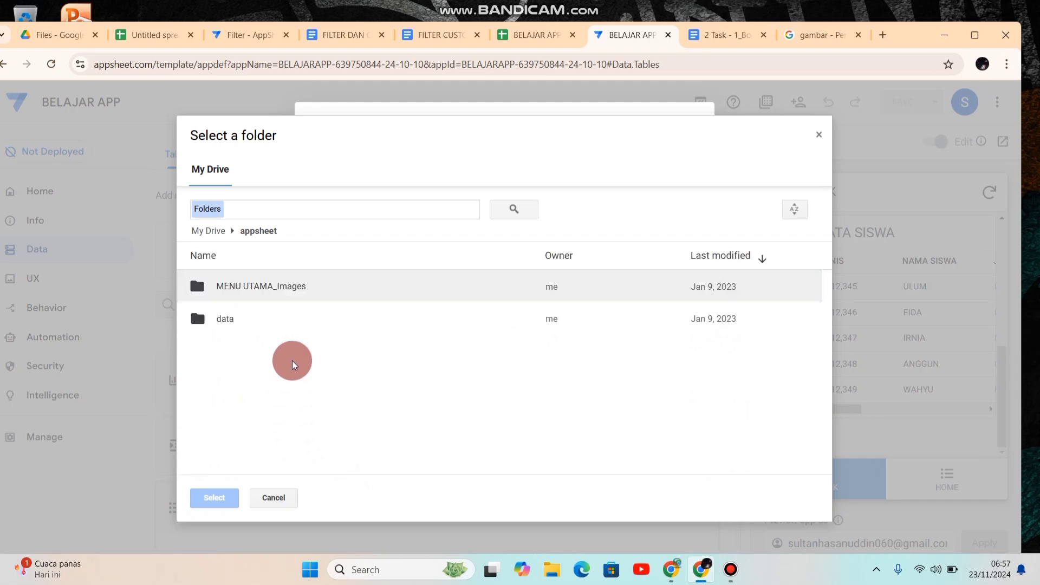
click(250, 324)
double_click(249, 323)
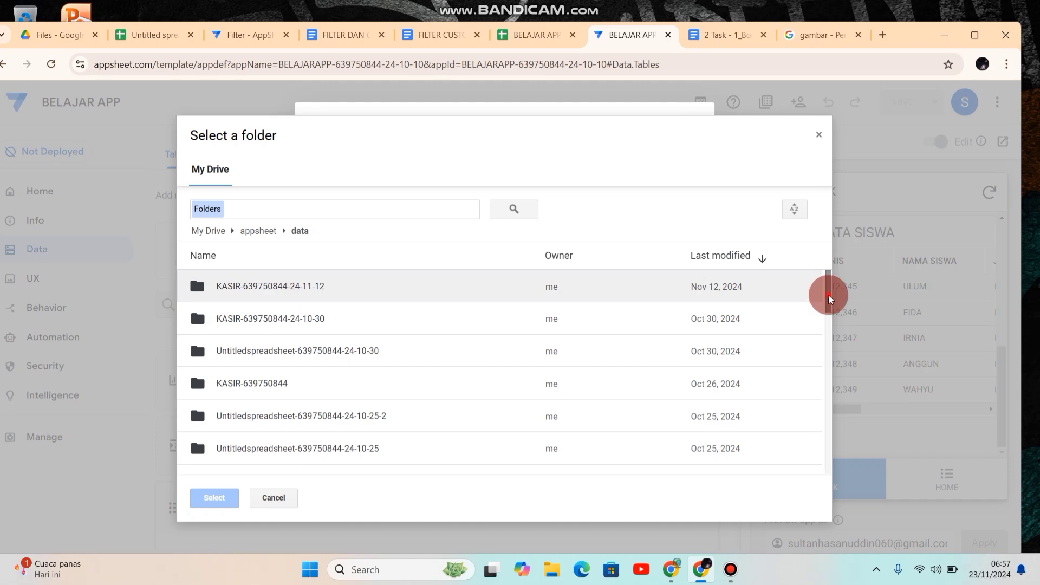
drag(831, 299, 862, 377)
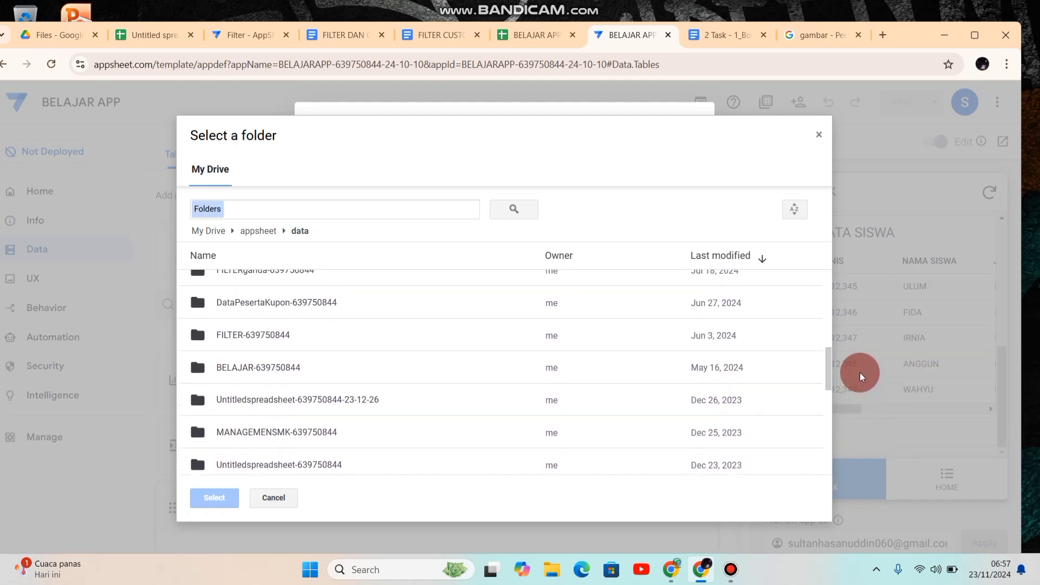
double_click(271, 373)
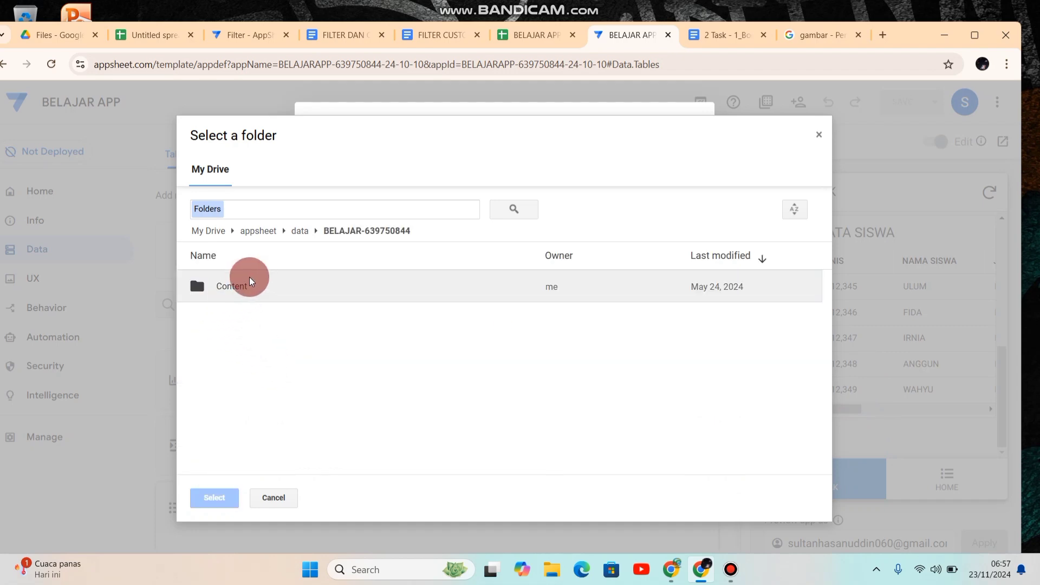
click(301, 233)
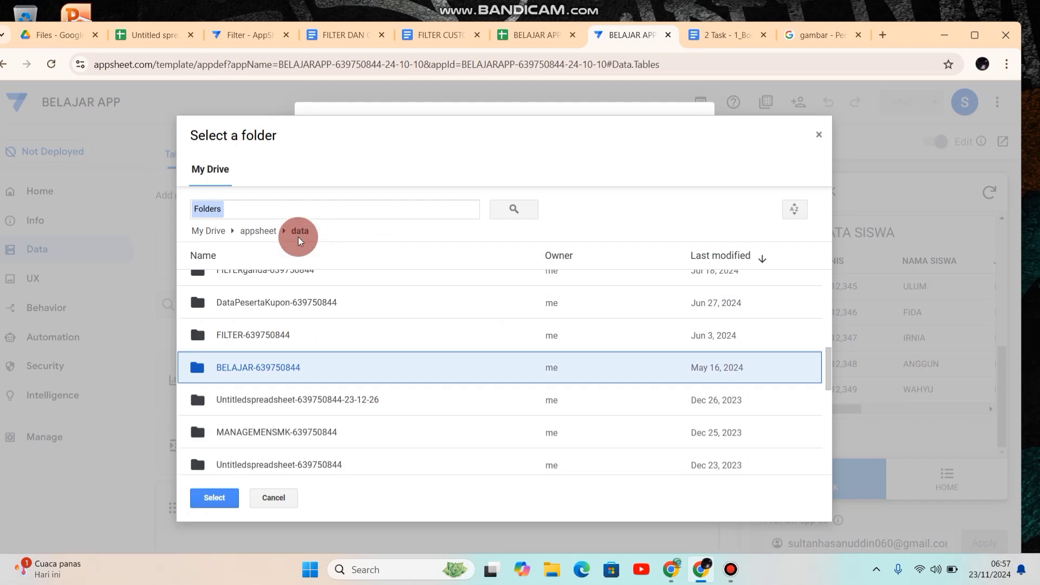
click(321, 378)
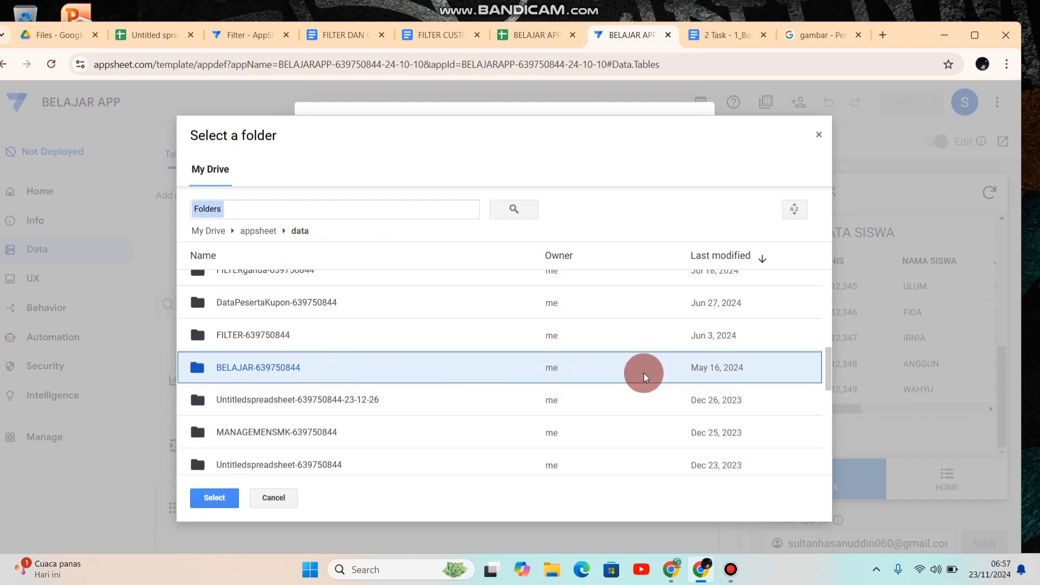
Step: Set the Files folder inside the BELAJARAPP folder ending in 24-10-10 as the new table's source folder
drag(833, 378, 773, 329)
click(336, 333)
click(292, 304)
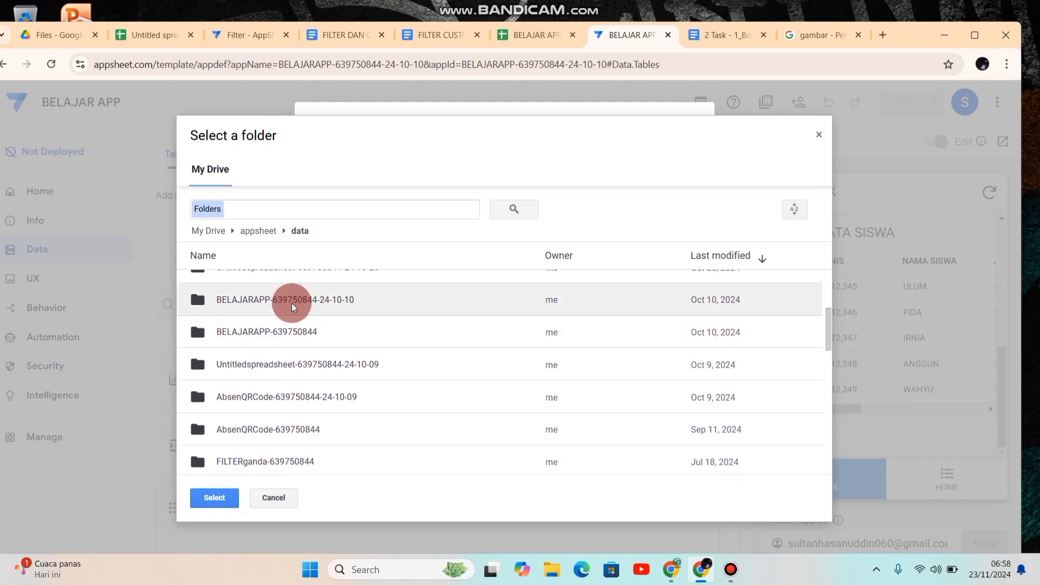
click(206, 332)
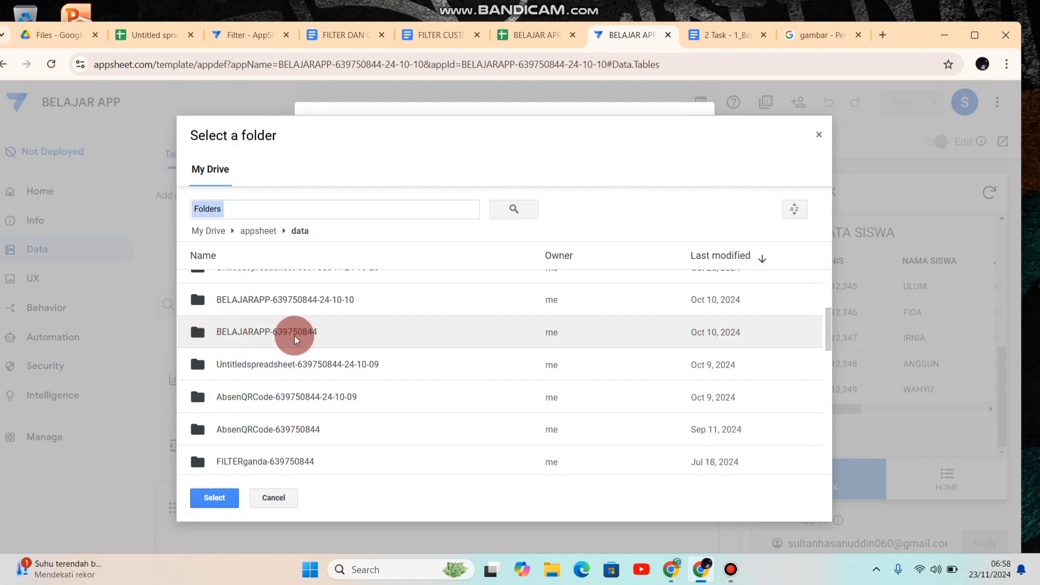
click(306, 304)
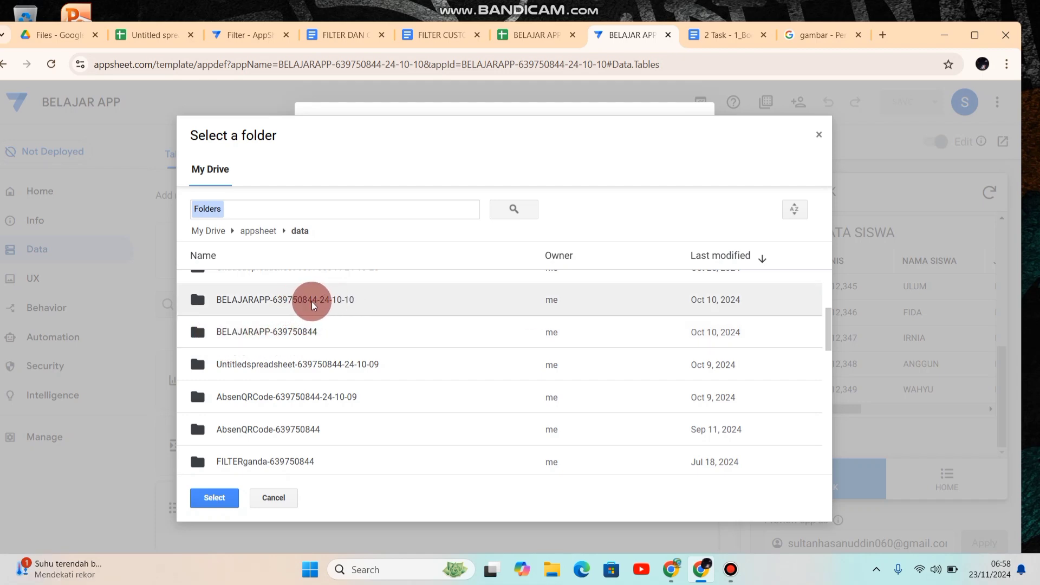
double_click(297, 301)
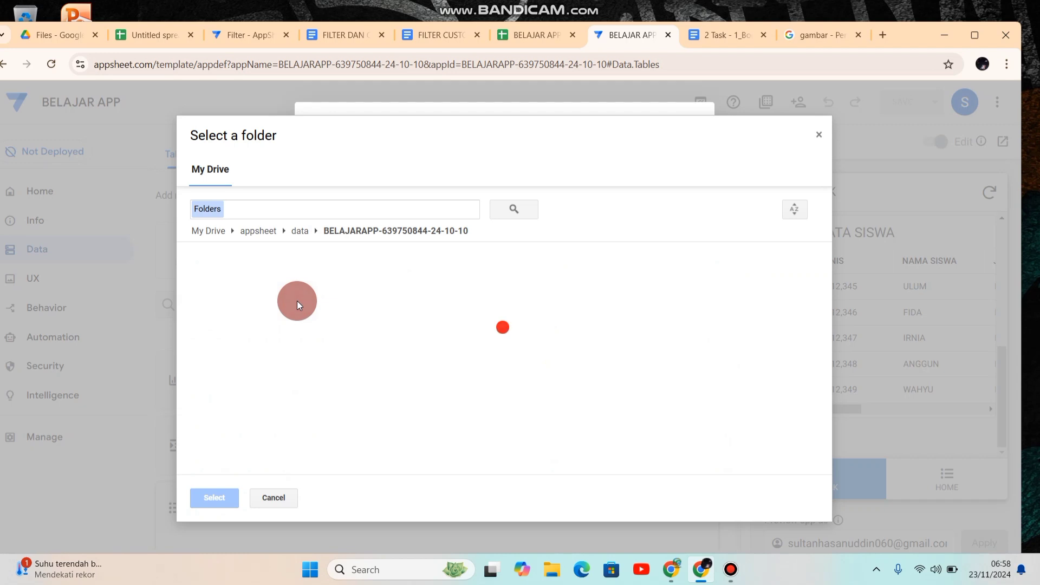
click(237, 285)
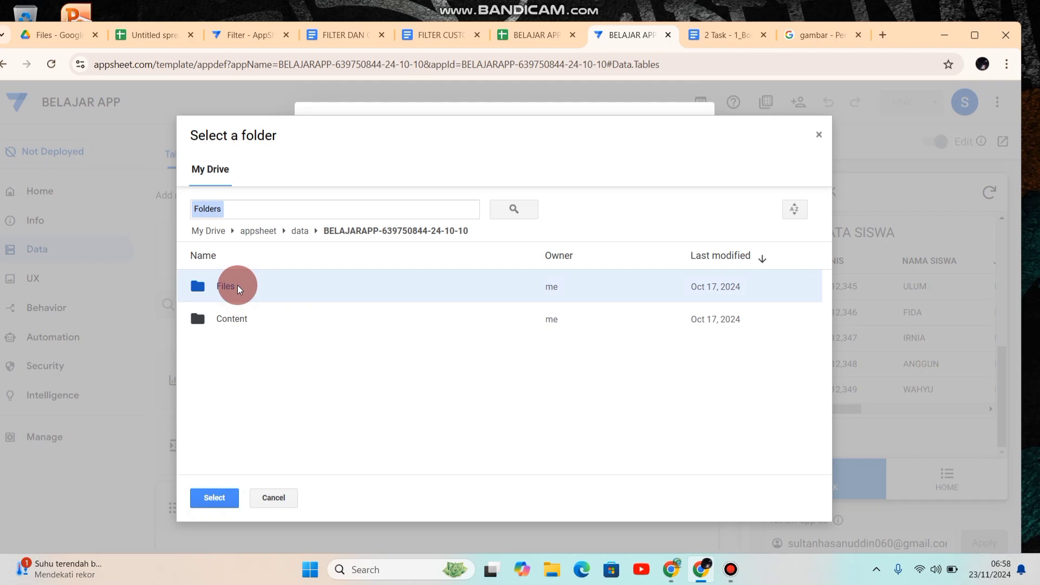
click(209, 499)
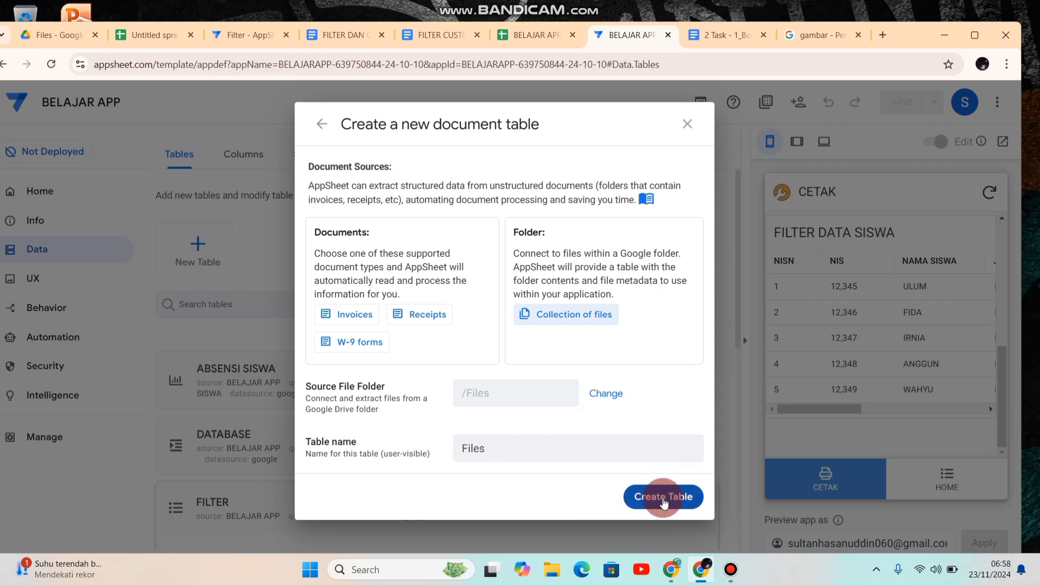
Step: Create the Files table from the chosen folder and open its column definitions
click(663, 498)
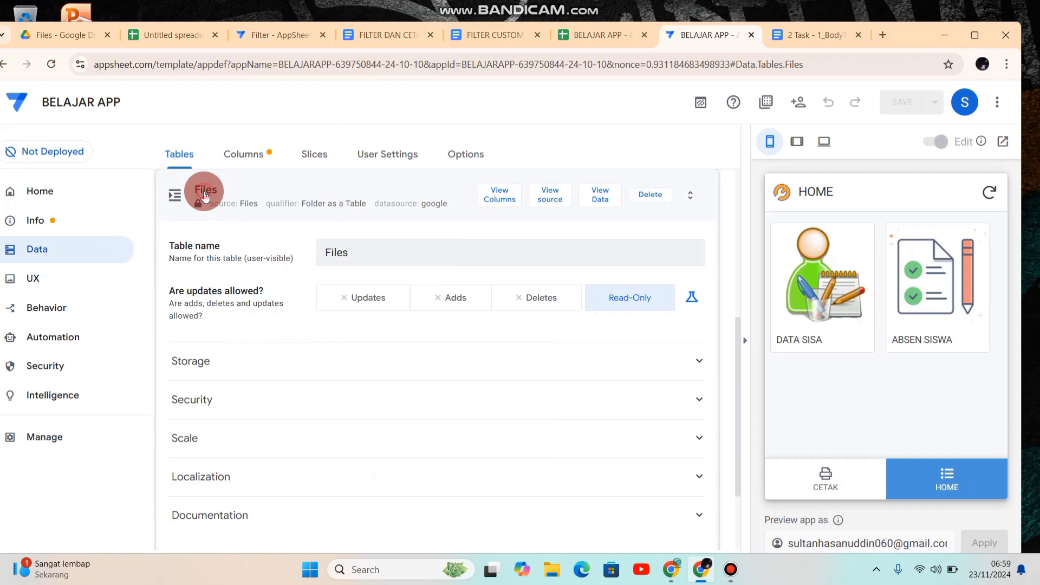
click(205, 194)
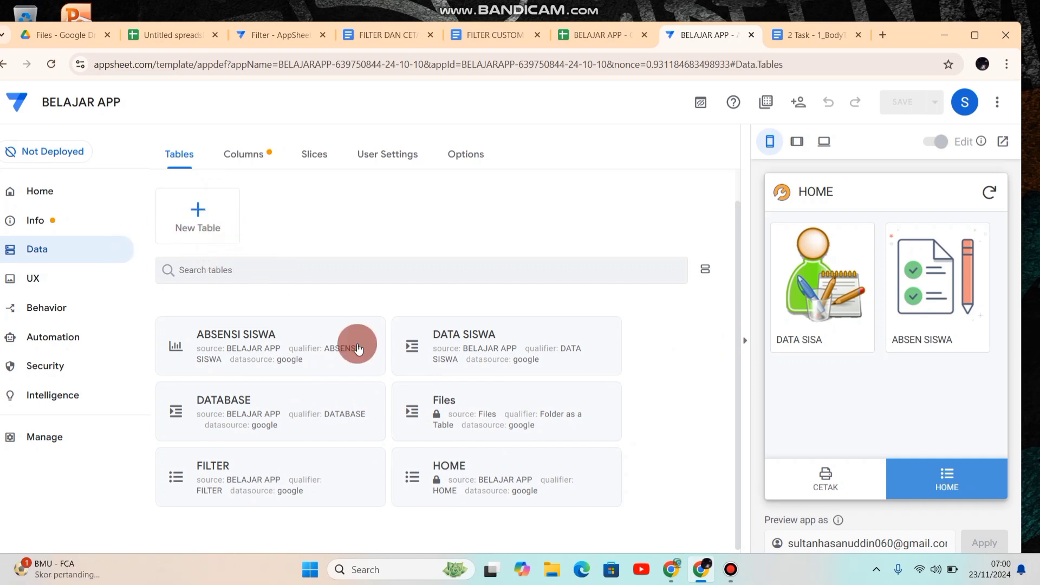
triple_click(447, 412)
click(448, 412)
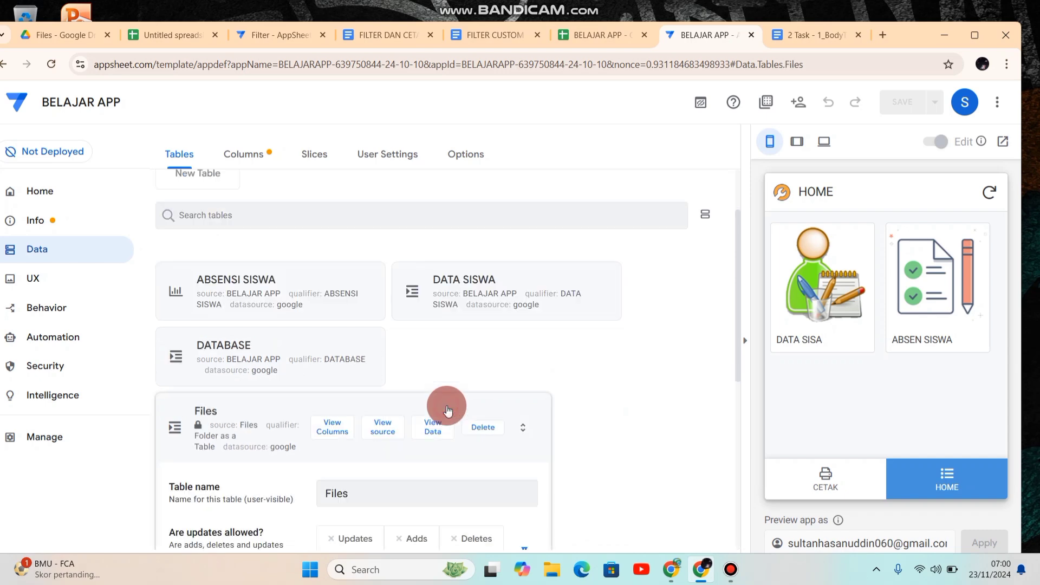
click(499, 198)
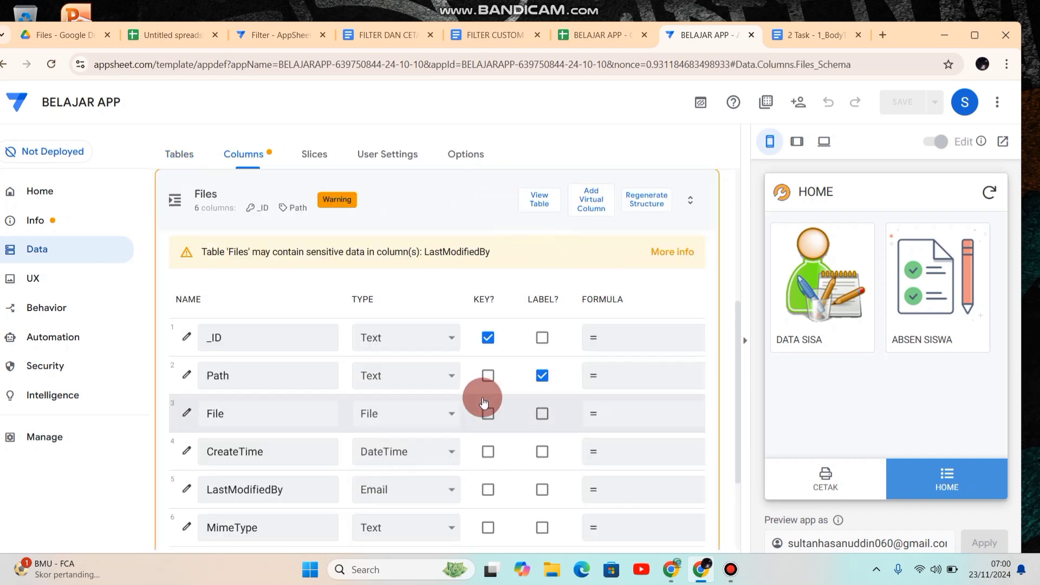
Step: In the Files table, set the Path column's type to File and the File column's type to Text
click(397, 377)
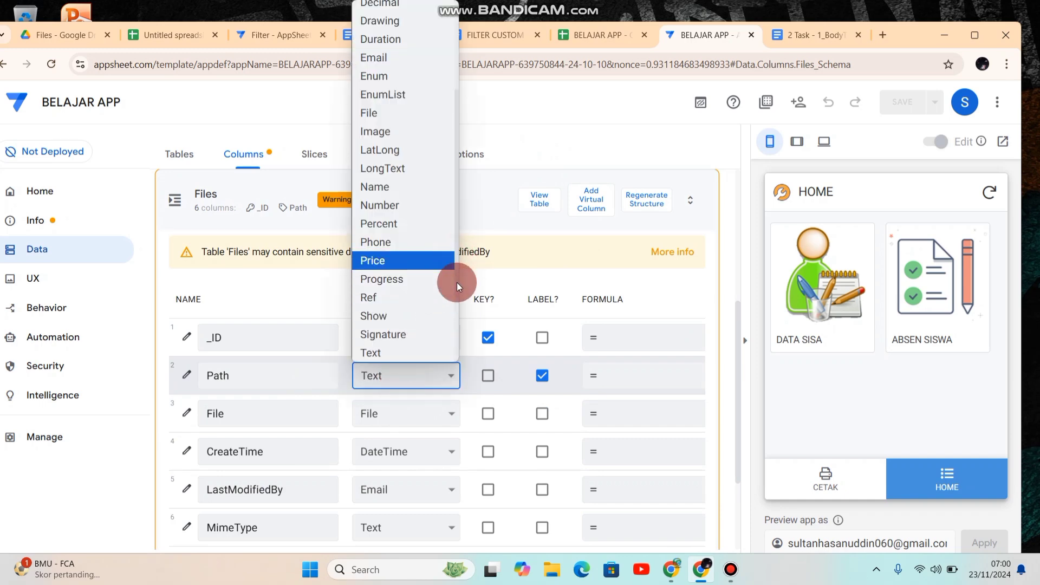
mouse_move(456, 282)
mouse_down()
mouse_move(454, 349)
mouse_move(458, 274)
mouse_up()
click(394, 127)
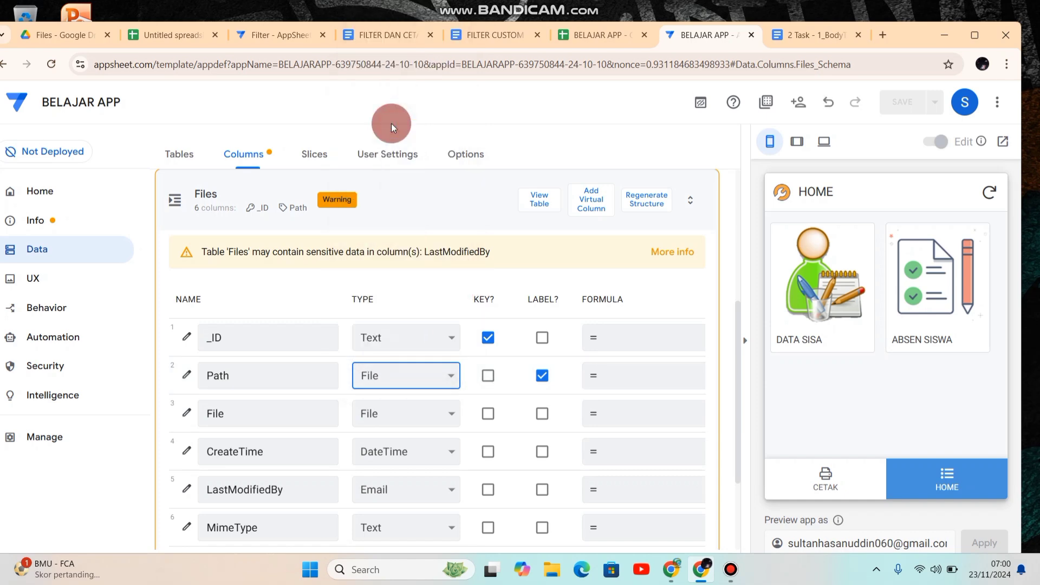
click(409, 411)
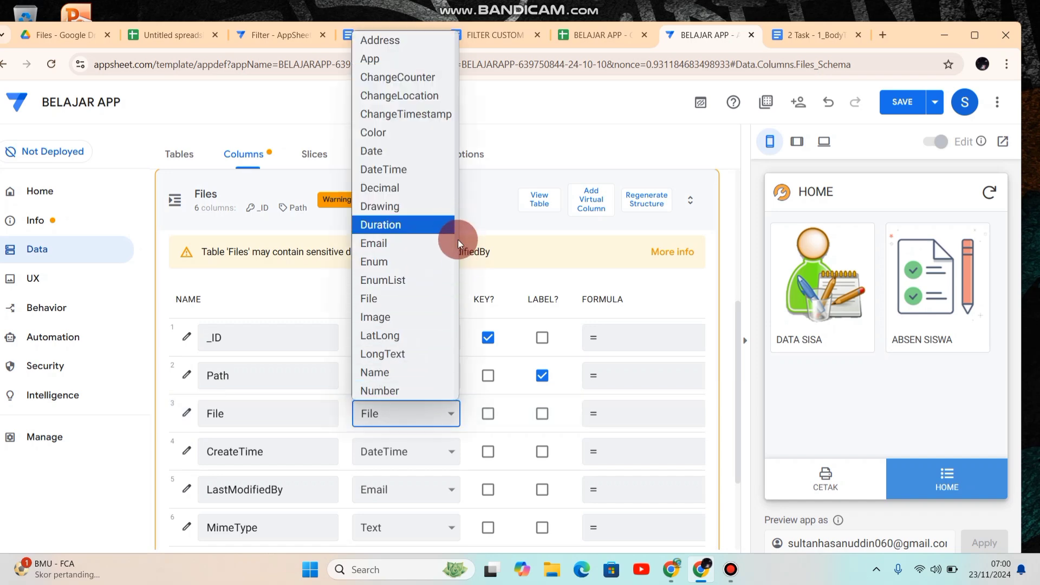
drag(457, 236, 417, 359)
click(388, 341)
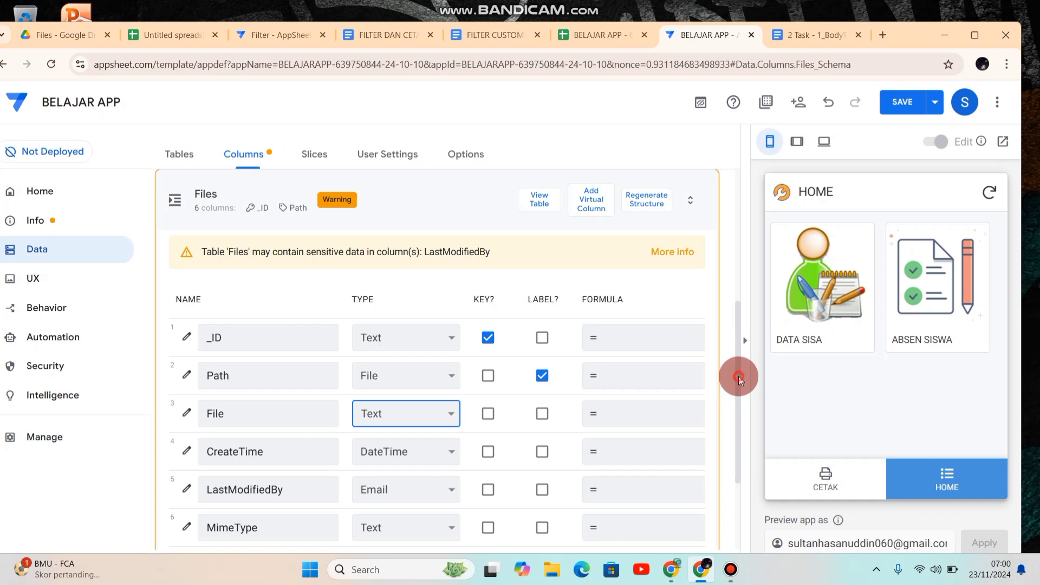
Step: Hide the CreateTime, LastModifiedBy and MimeType columns of the Files table and save the app
scroll(739, 401, down, 2)
scroll(741, 428, down, 1)
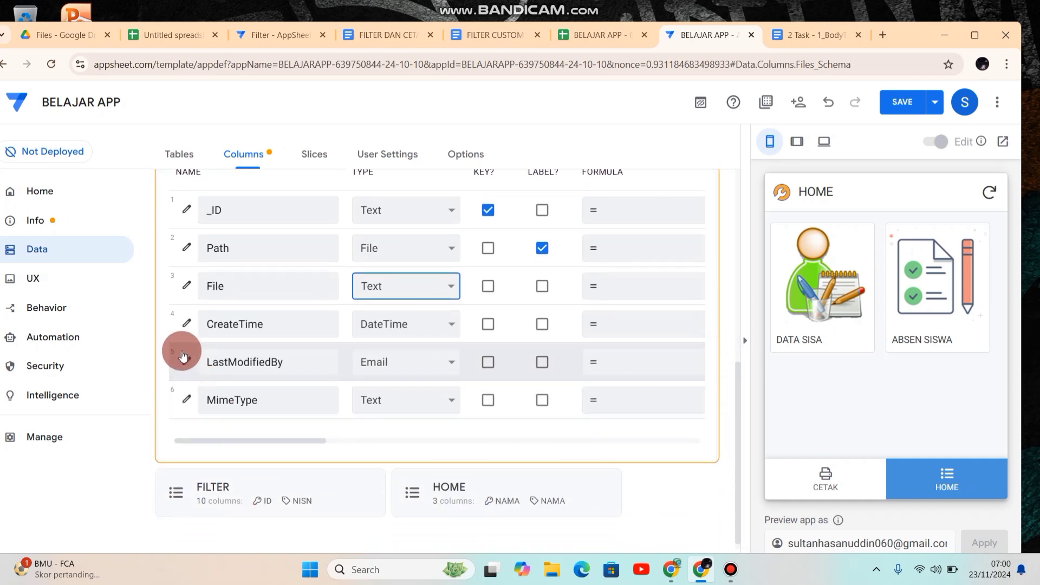
click(515, 331)
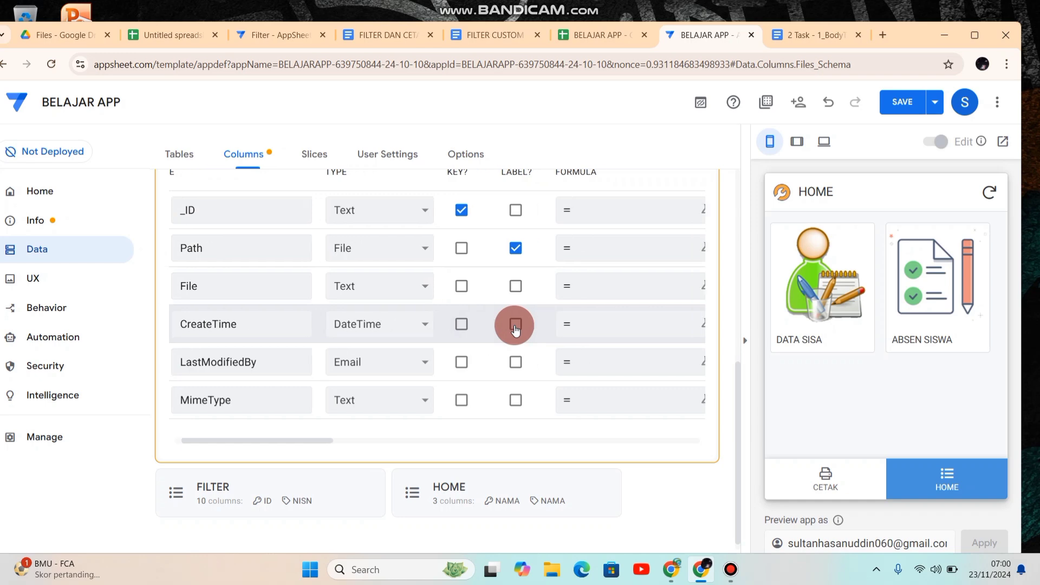
scroll(515, 331, right, 4)
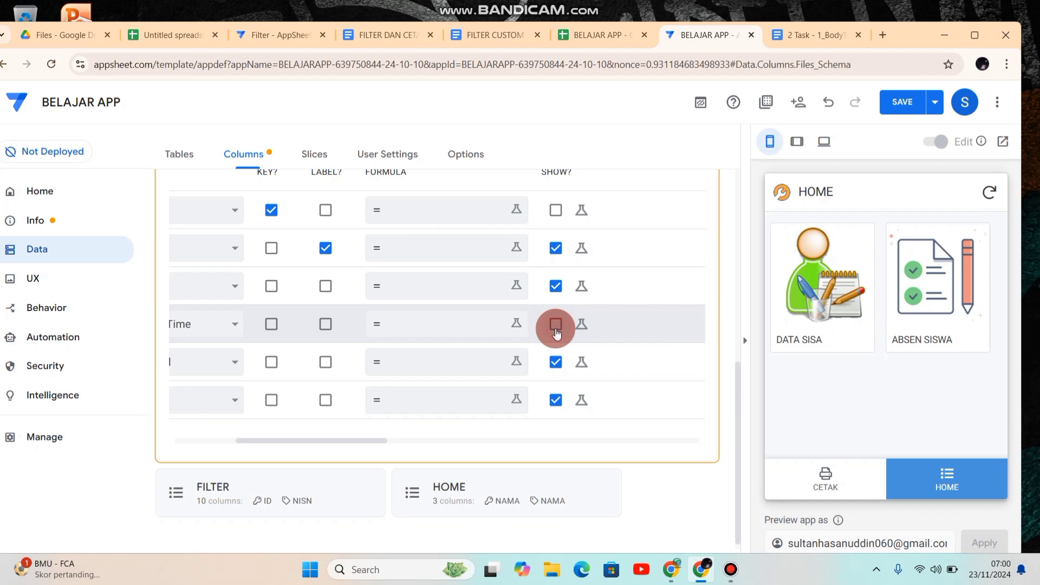
click(555, 360)
click(556, 400)
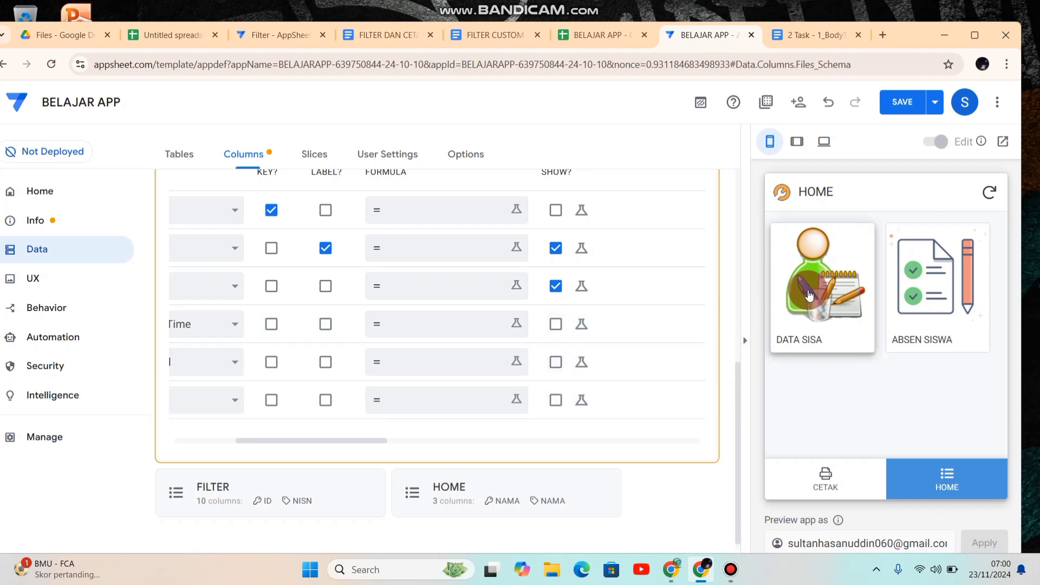
click(902, 105)
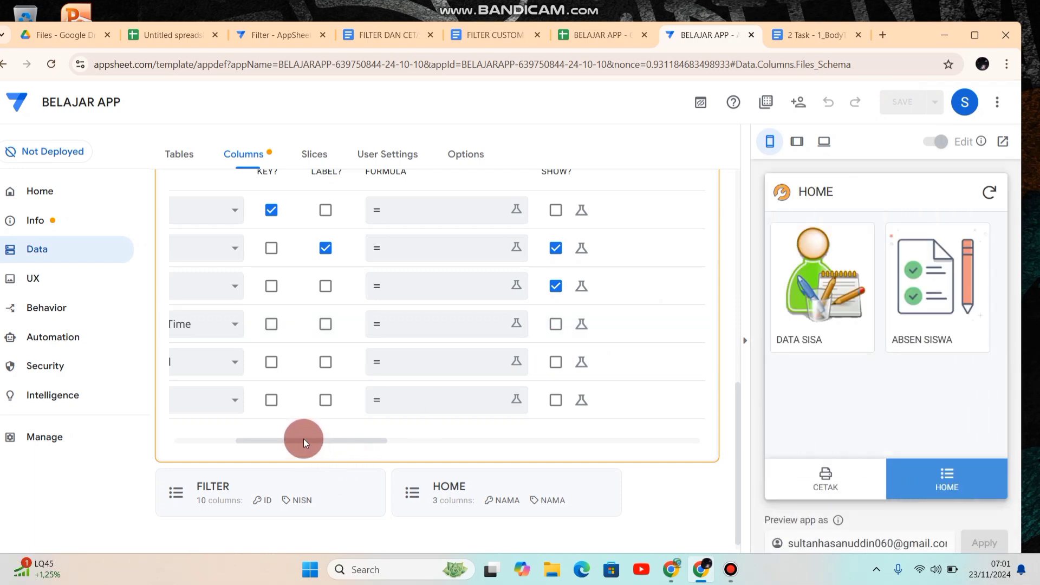
drag(303, 439, 207, 442)
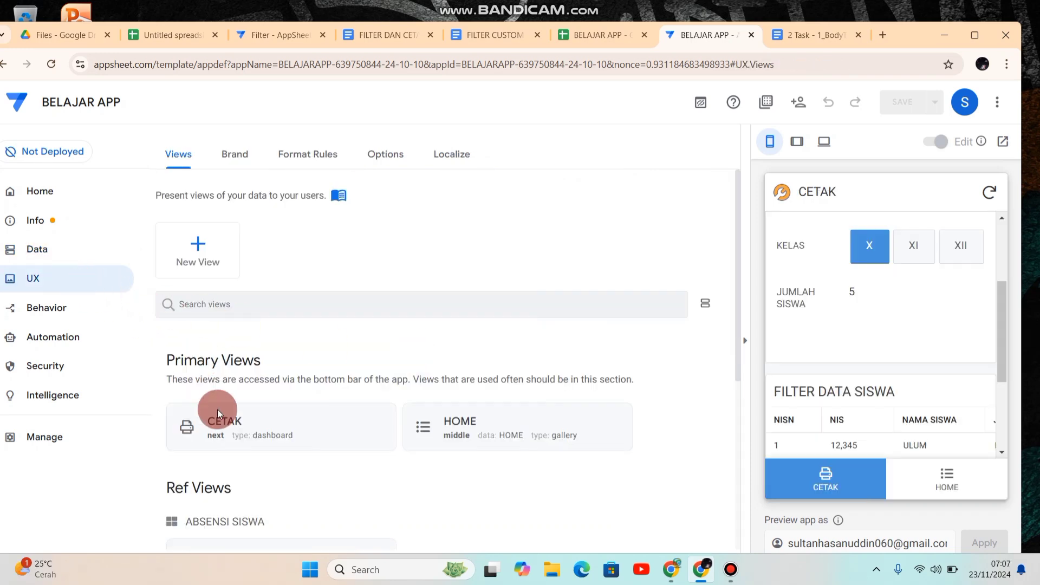
Step: Create a new blank view in the app and name it DOWNLOAD_PDF
click(198, 255)
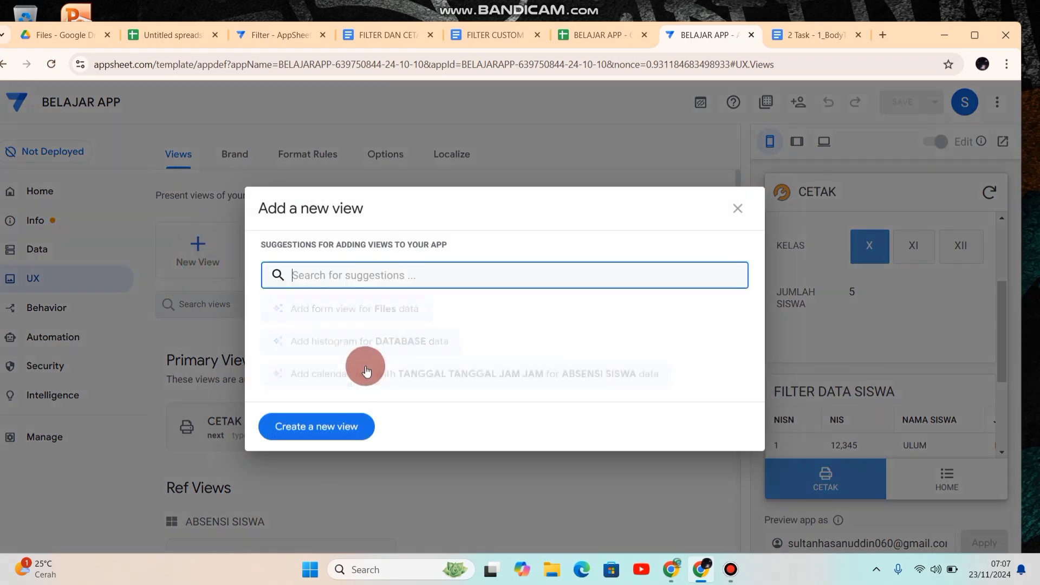
click(328, 420)
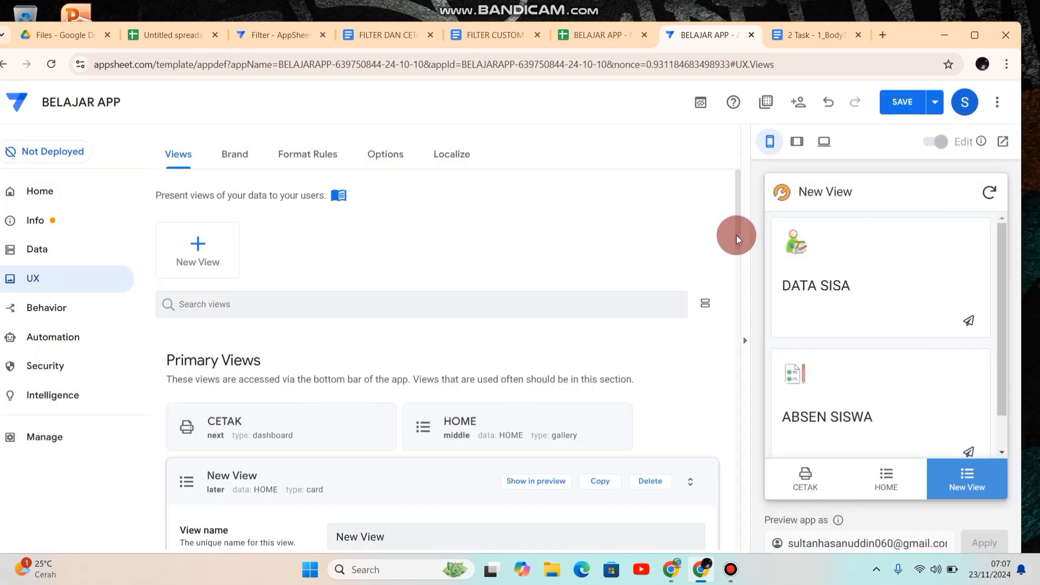
mouse_move(737, 235)
mouse_down()
mouse_move(745, 255)
mouse_move(747, 239)
mouse_up()
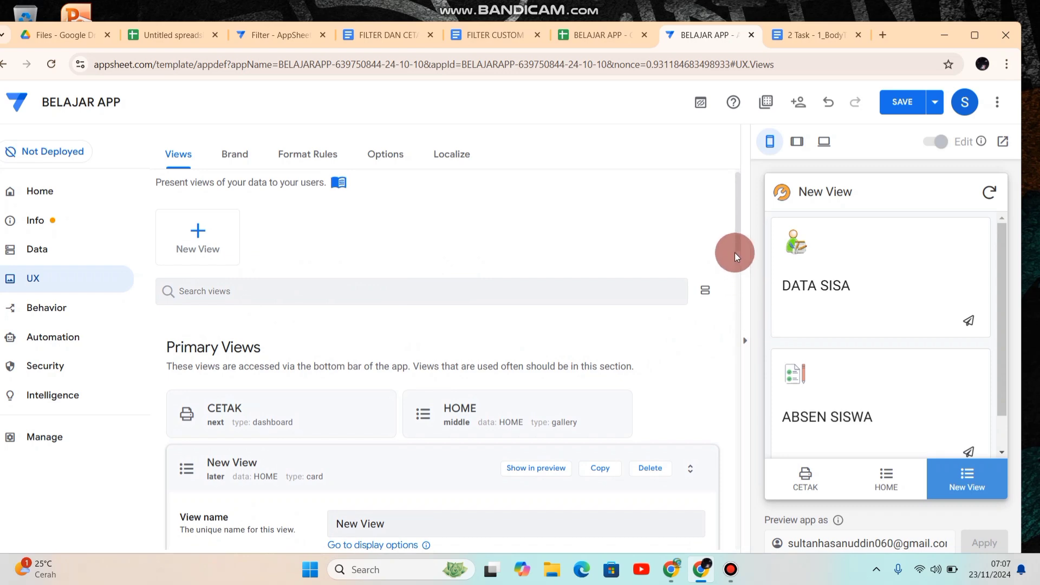
drag(737, 239, 739, 279)
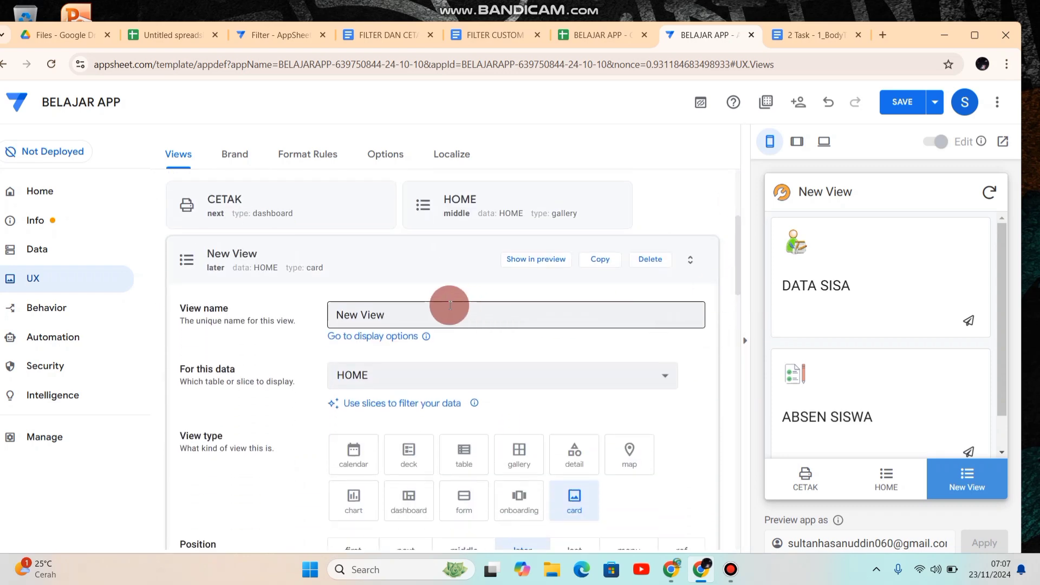
click(417, 311)
drag(399, 314, 298, 321)
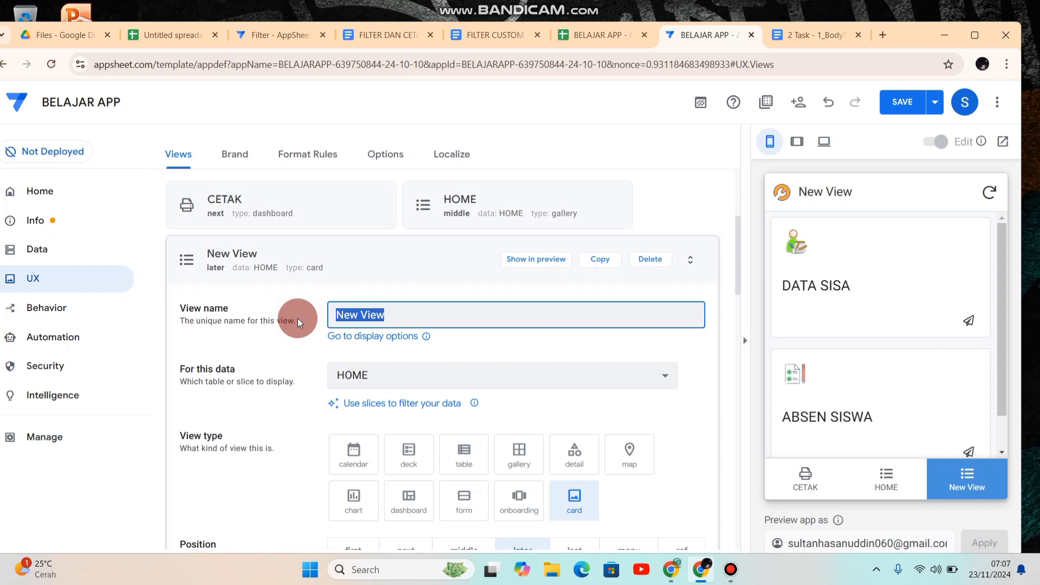
text(DO)
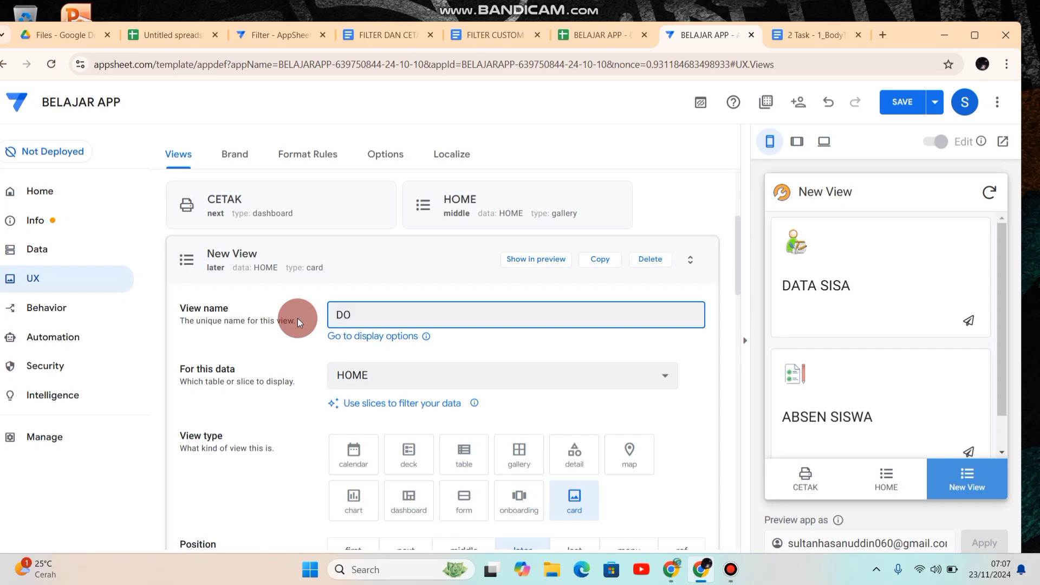
text(WNLOAD_PDF)
Step: Base the DOWNLOAD_PDF view on the Files data and set its view type to detail
click(394, 384)
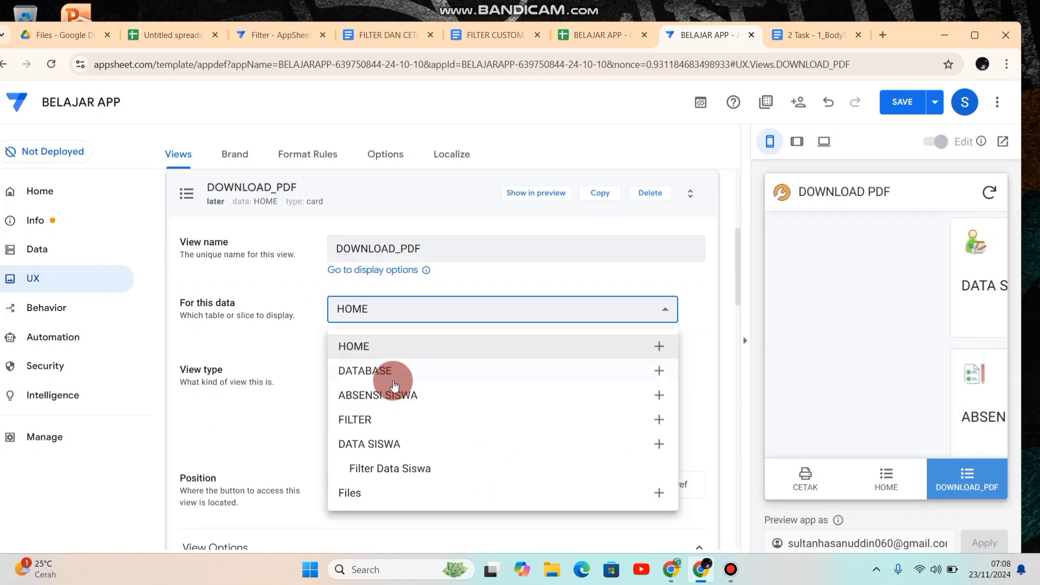
click(361, 493)
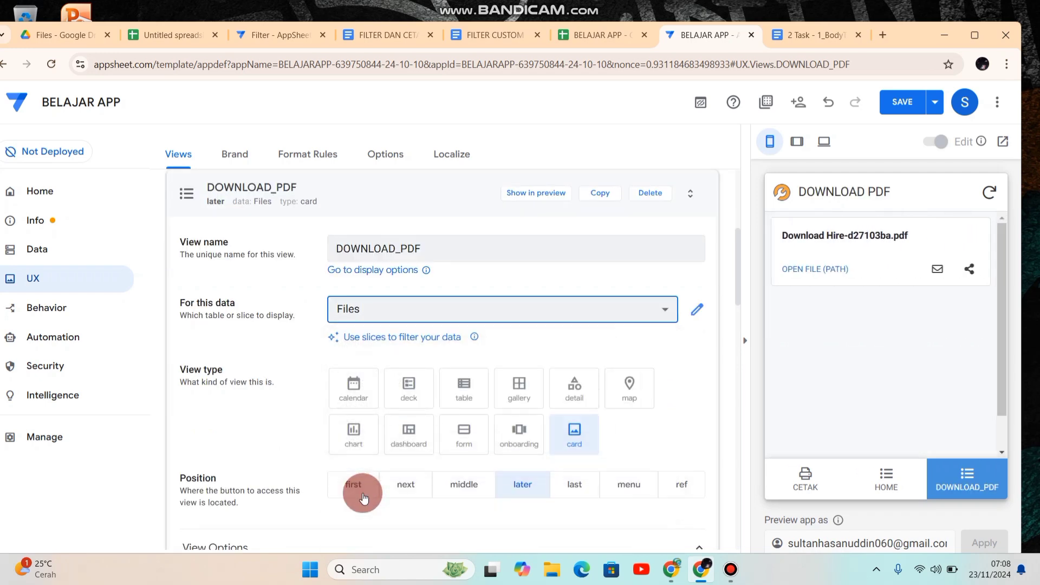
click(577, 390)
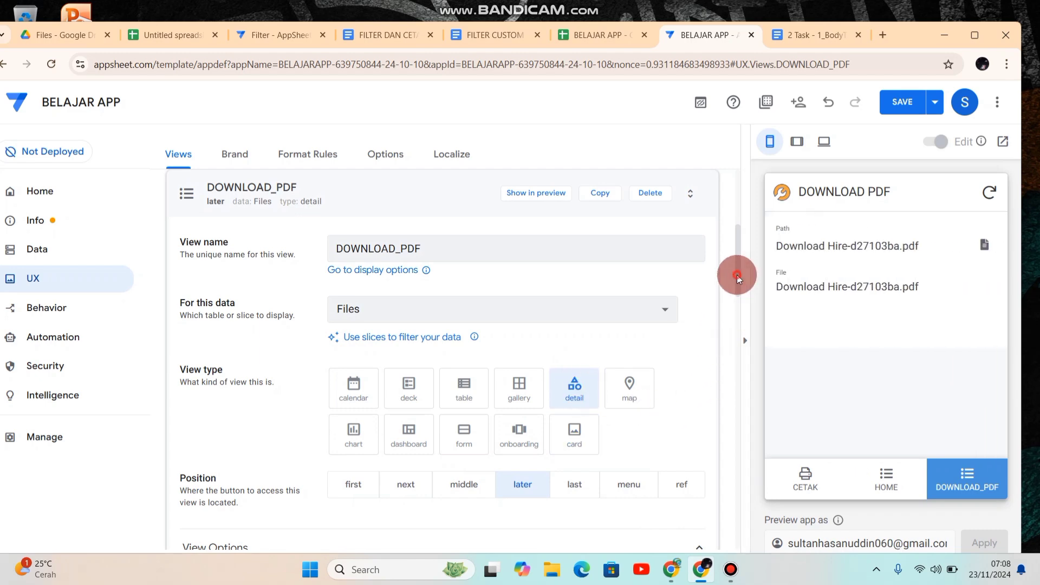
Step: Set DOWNLOAD_PDF's column order to manual without the File column, choose the Centered display mode, and save the app
drag(737, 277, 747, 372)
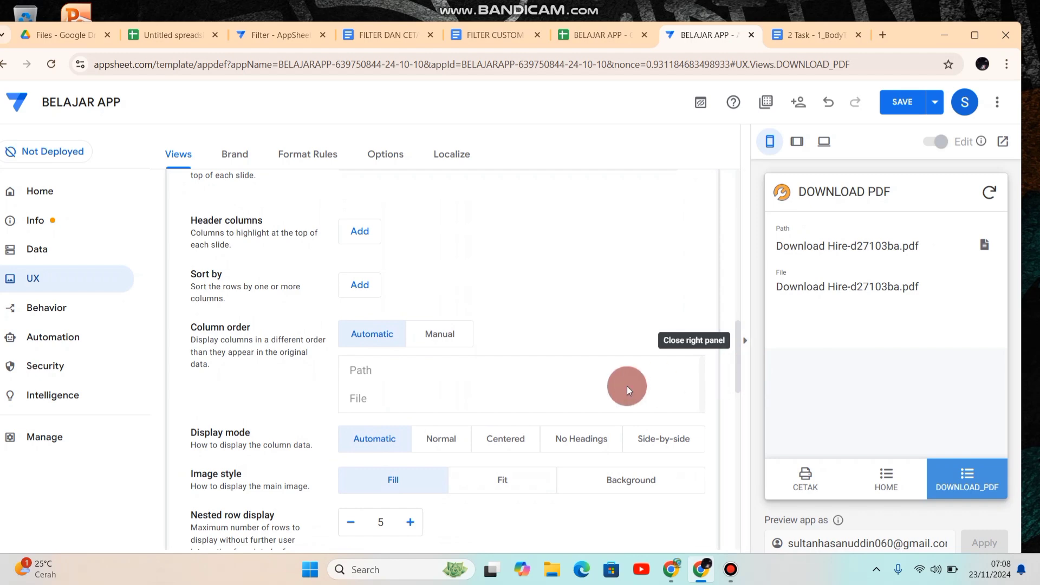
click(437, 343)
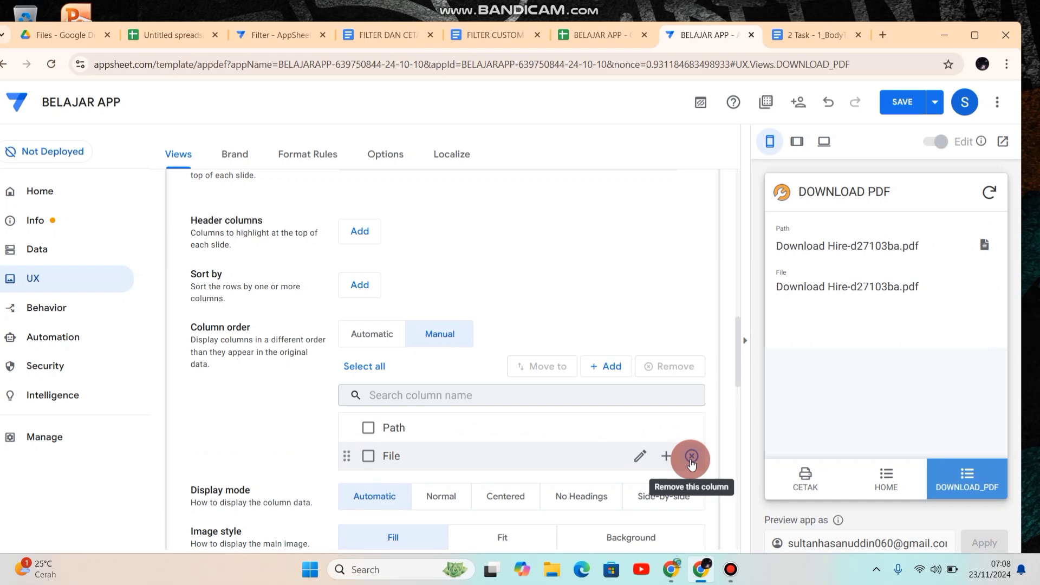
click(691, 457)
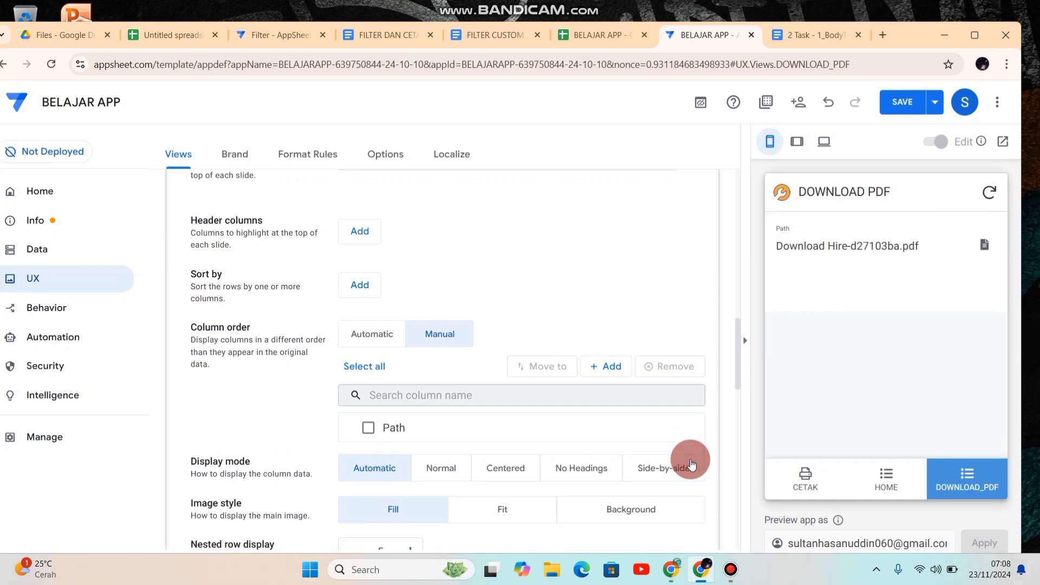
click(513, 469)
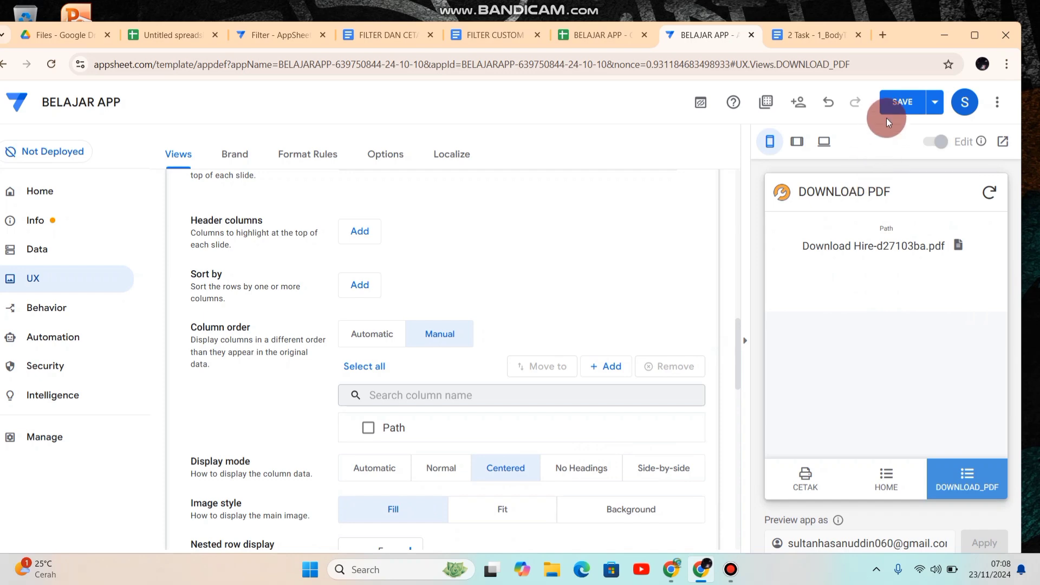
click(912, 105)
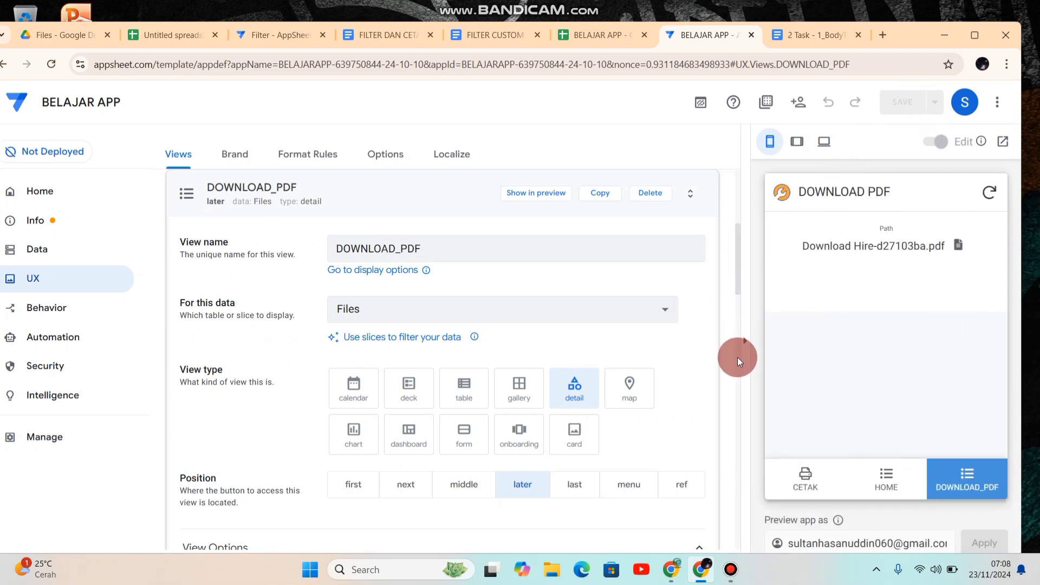
Step: Open the PDF listed in the DOWNLOAD PDF preview, close it, and review the filter form in the CETAK view
click(862, 250)
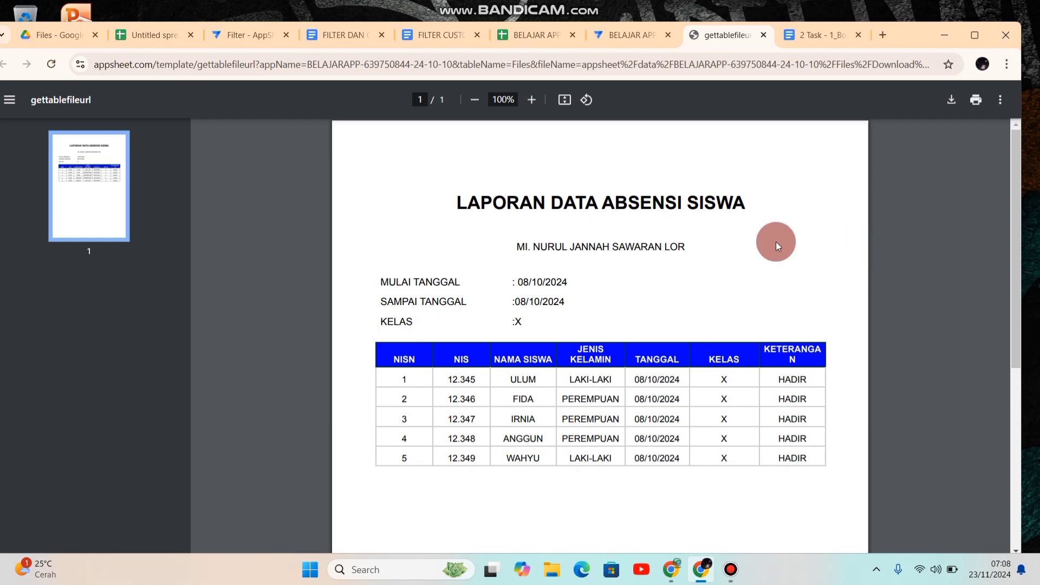
click(764, 36)
click(802, 478)
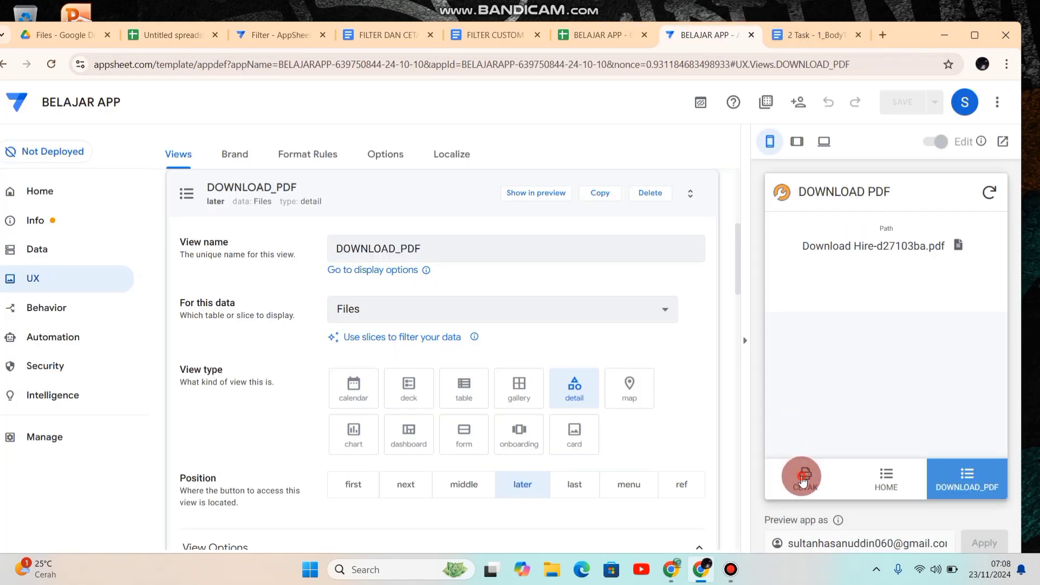
click(827, 255)
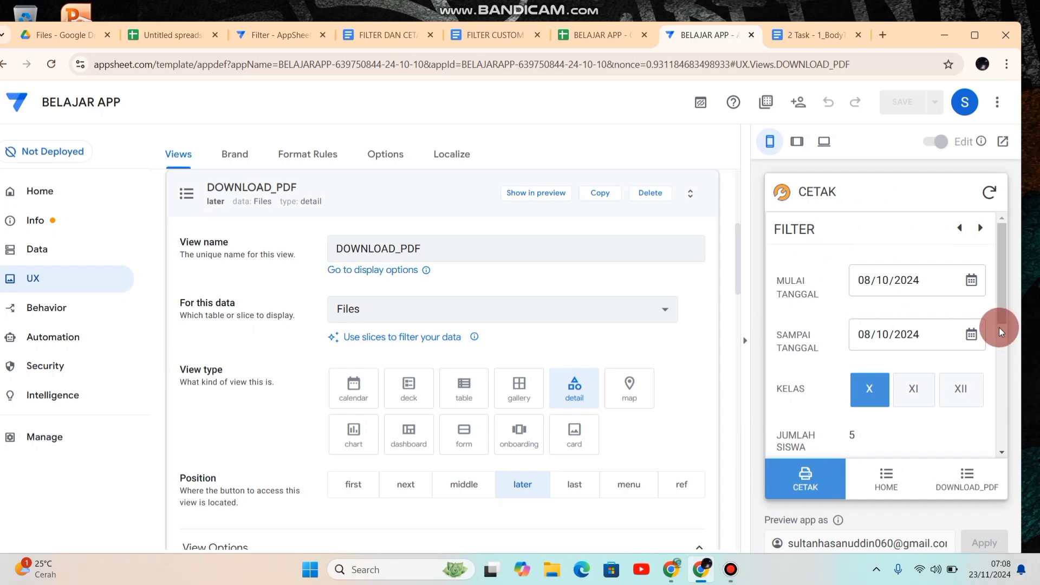
drag(1001, 331, 999, 271)
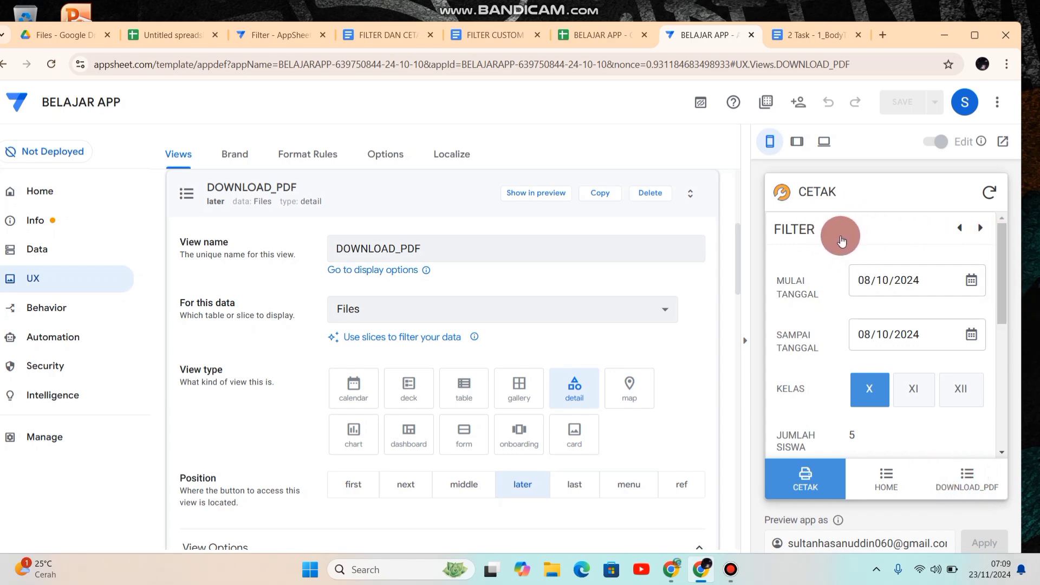
Step: Create a new blank behavior action in the app
click(48, 311)
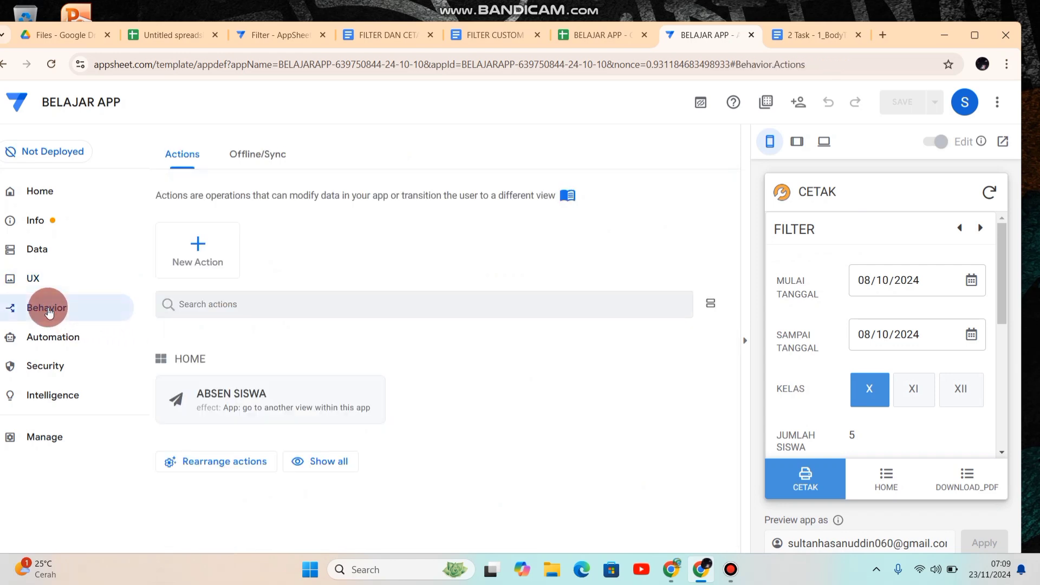
click(195, 259)
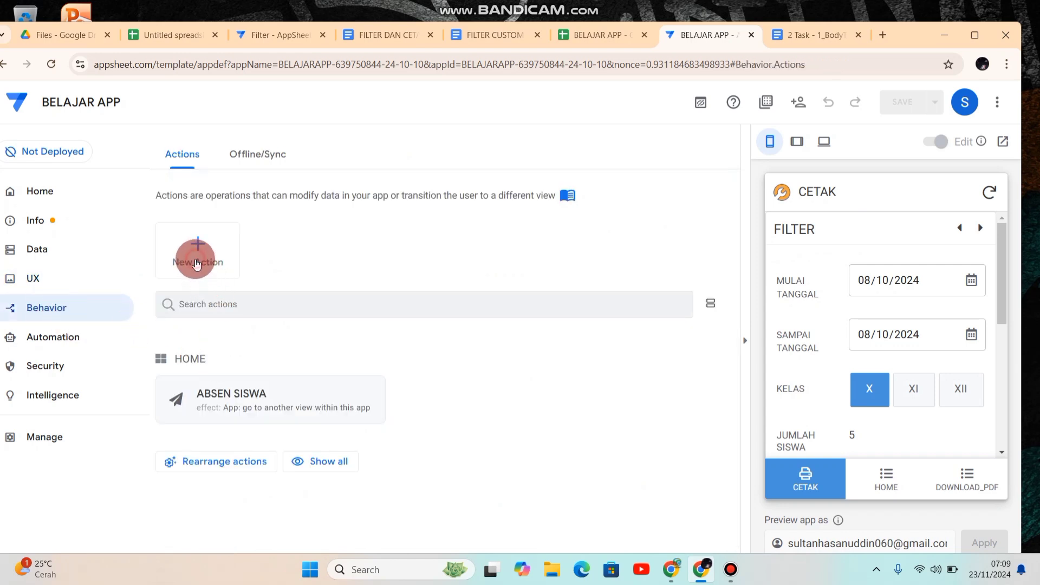
click(332, 426)
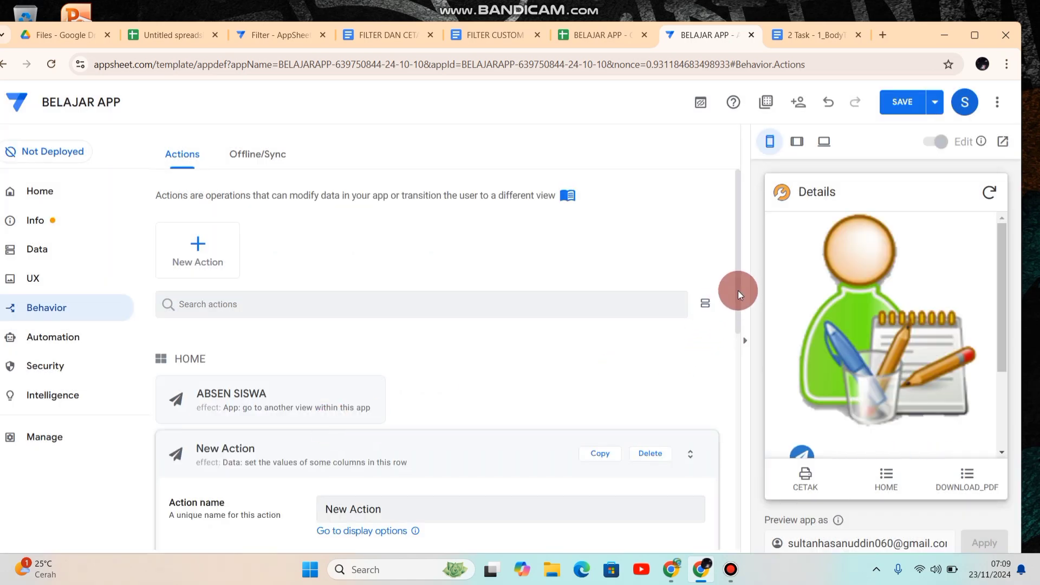
Step: Rename the new action to PRINT PDF
drag(738, 292, 739, 365)
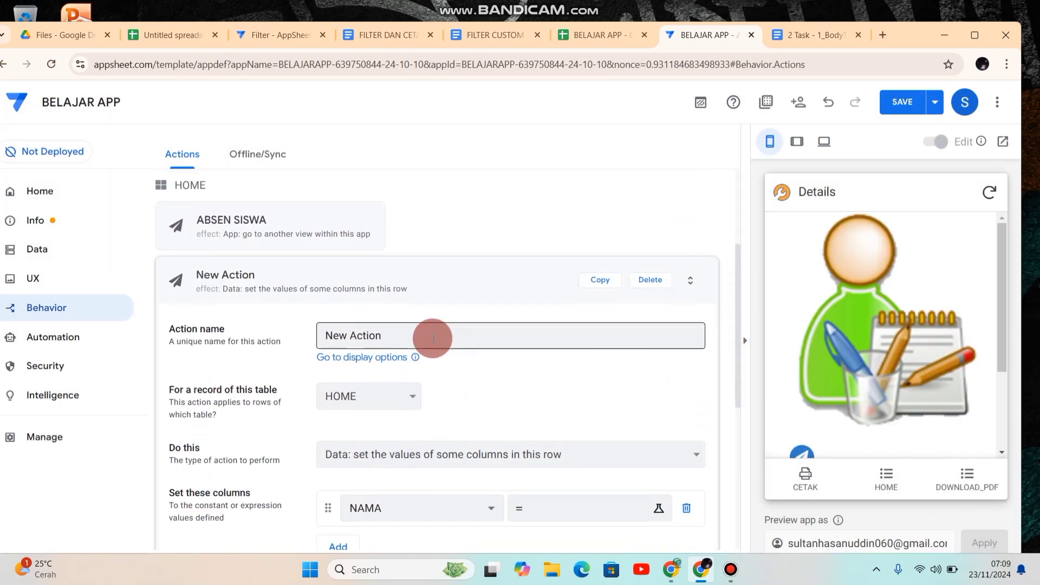
drag(434, 339, 264, 334)
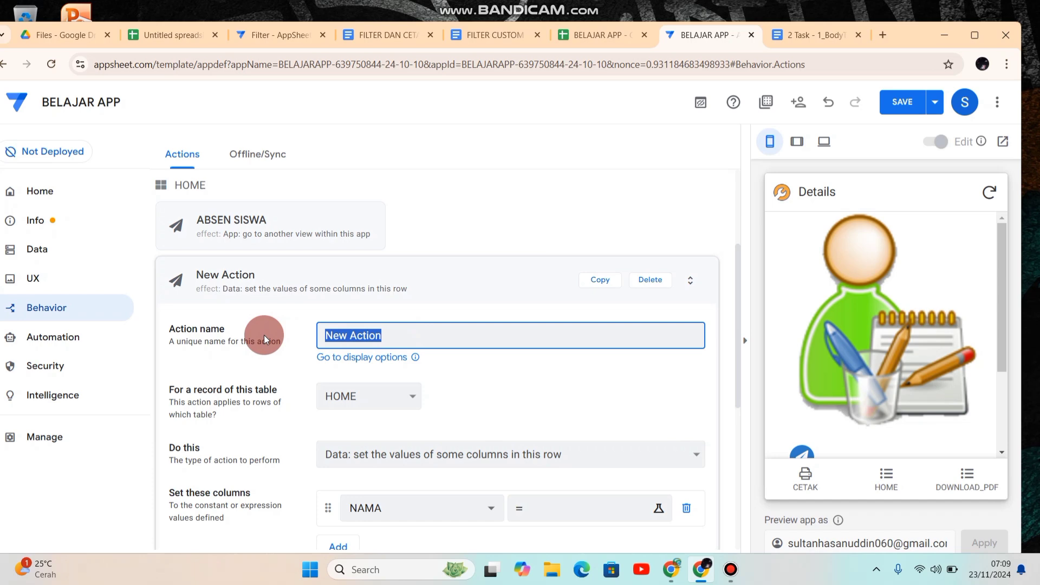
text(PR)
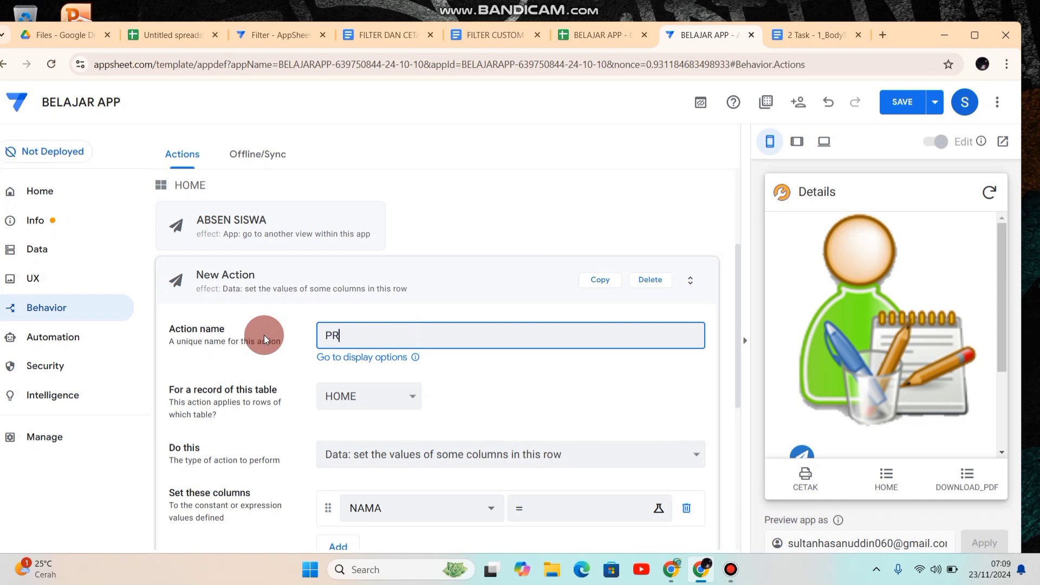
text(INT)
text(PDF)
key(Tab)
Step: Apply the PRINT PDF action to the FILTER table and make it do "App: go to another view within this app"
click(393, 389)
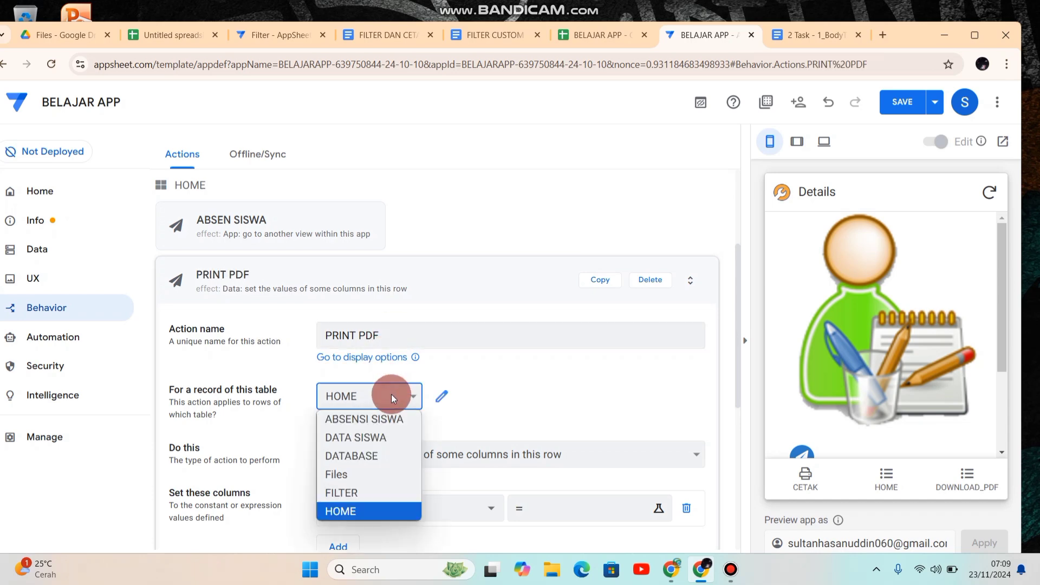
click(356, 492)
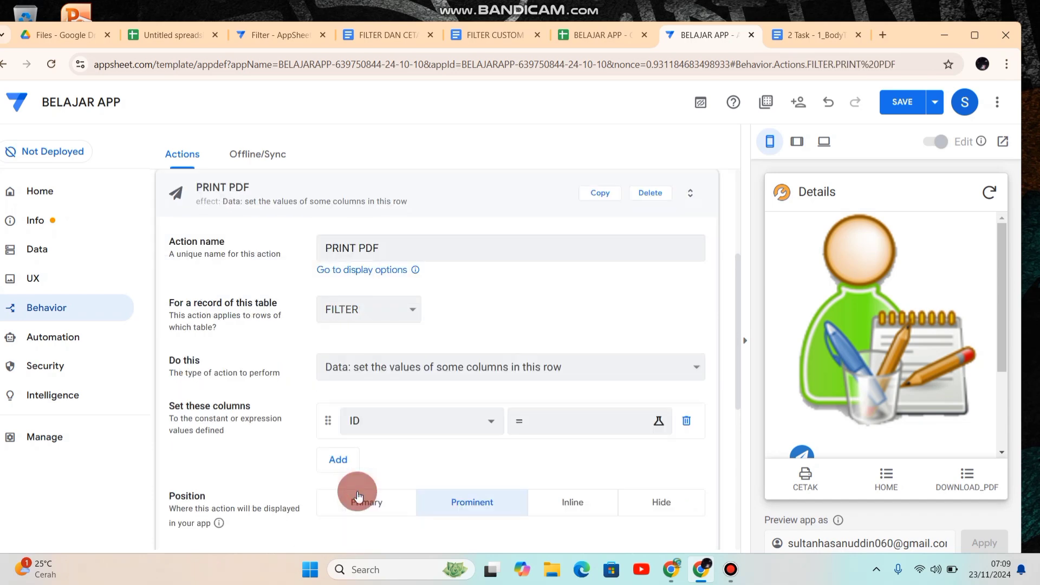
click(467, 367)
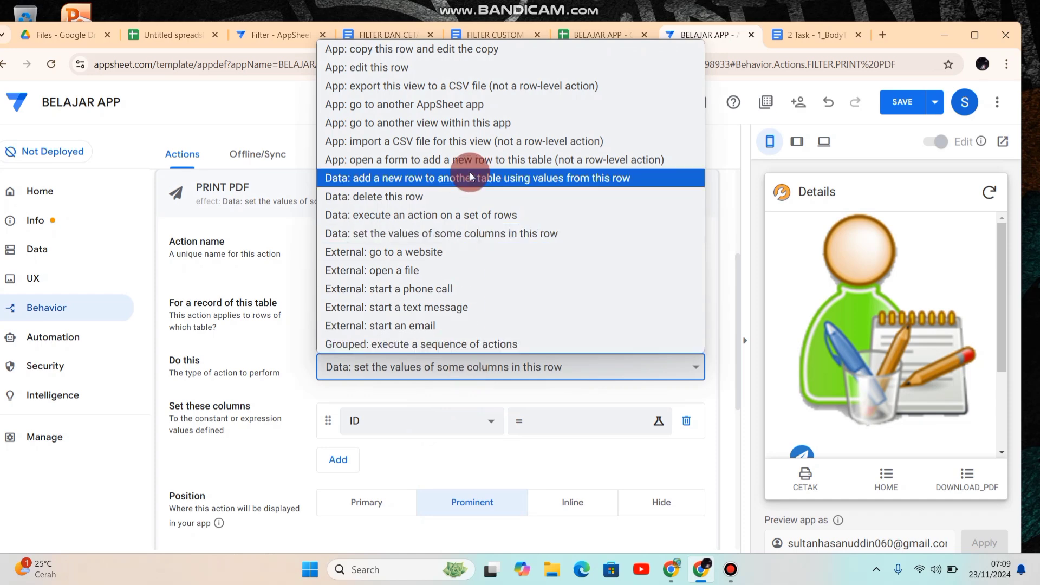
click(443, 123)
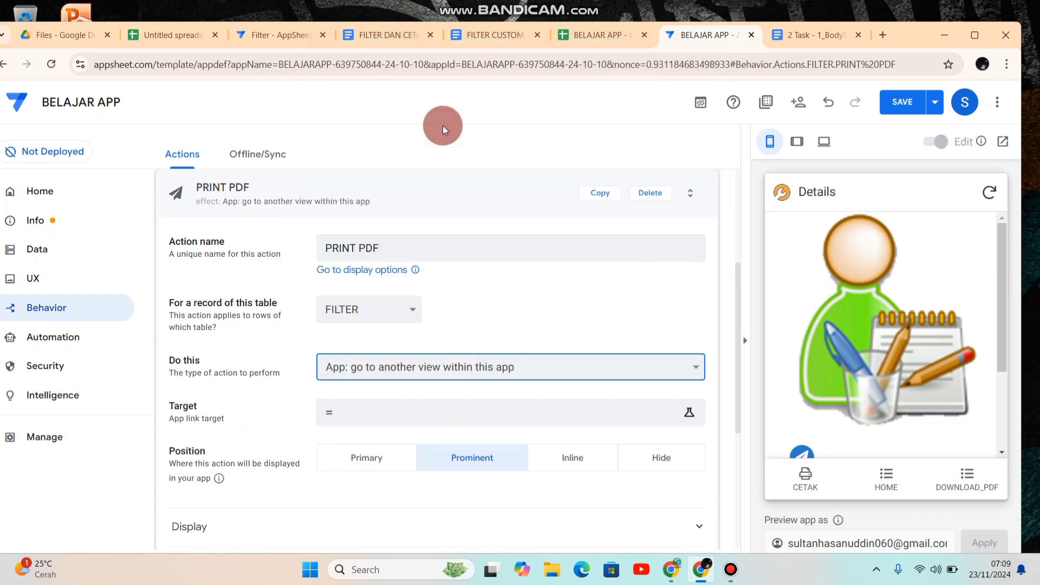
Step: Start the action's target expression with LINKTOFILTEREDVIEW and "DOWNLOAD_PDF" as its view
click(414, 413)
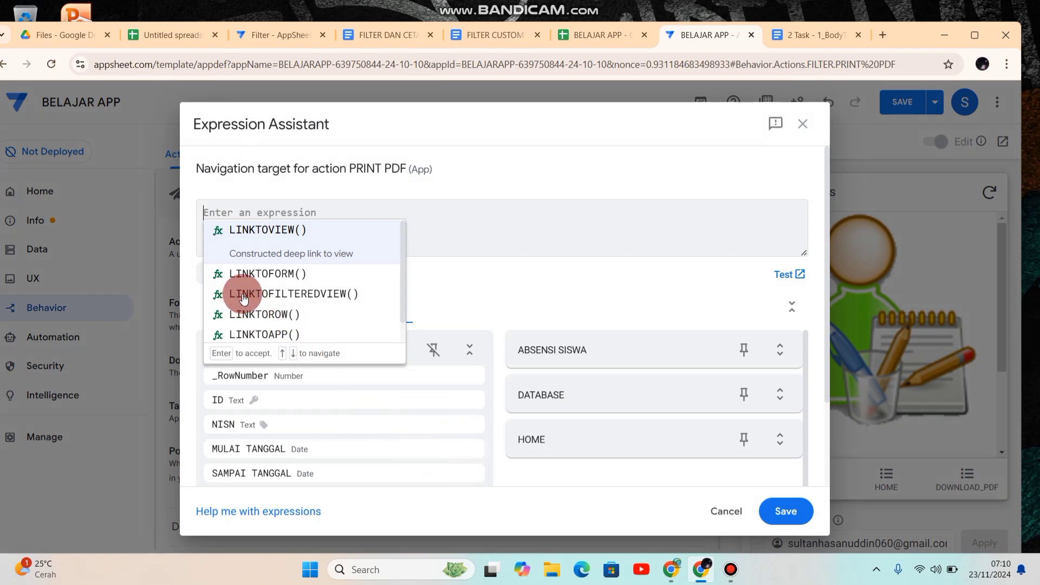
click(299, 295)
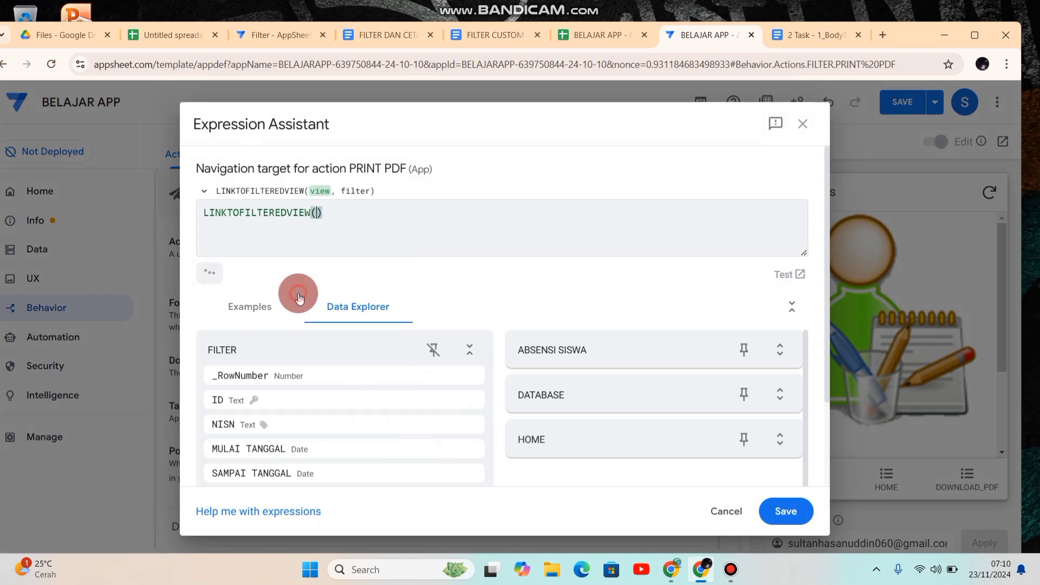
click(318, 242)
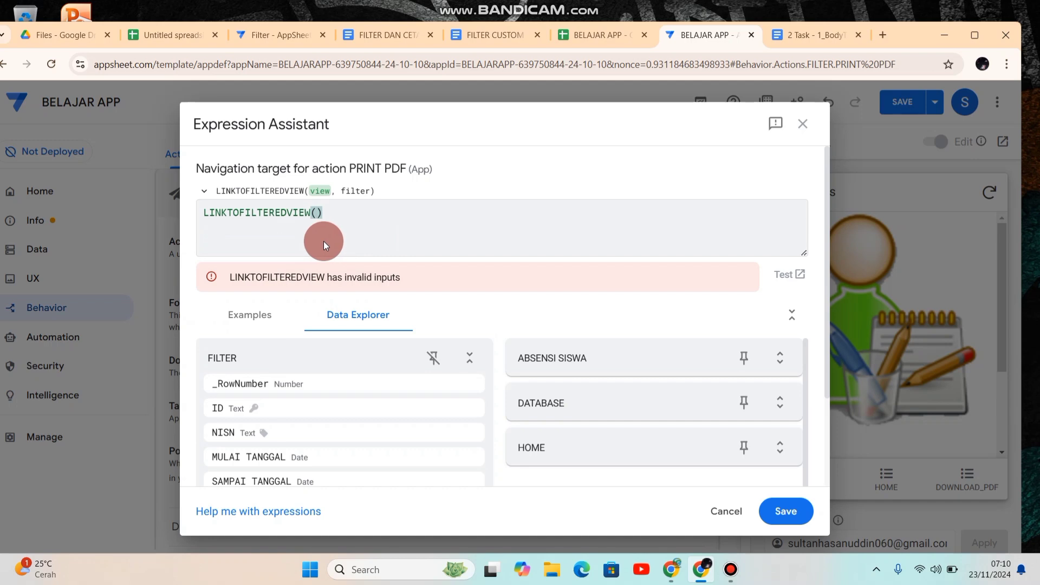
text(D)
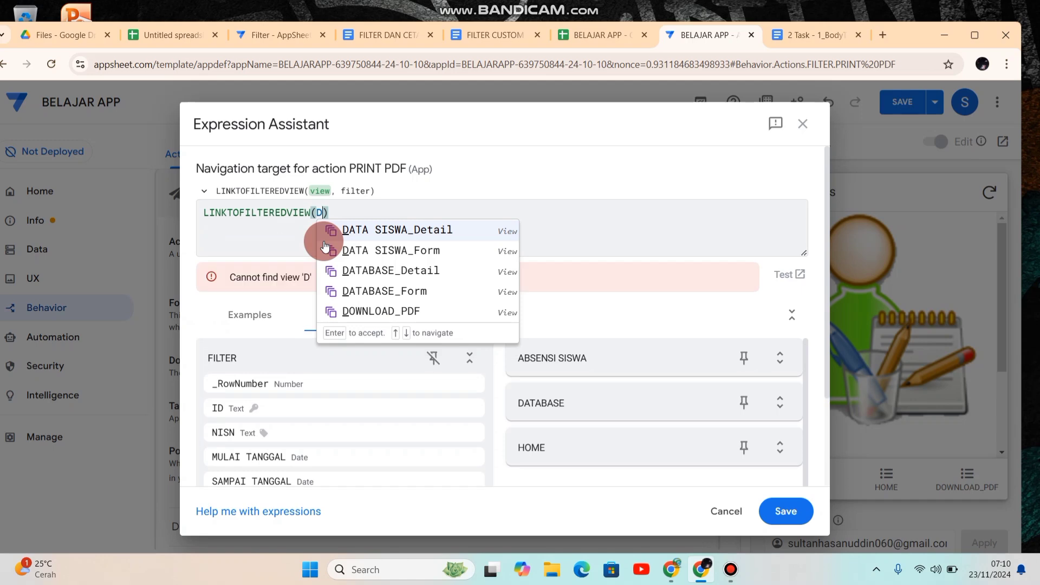
key(BackSpace)
text(")
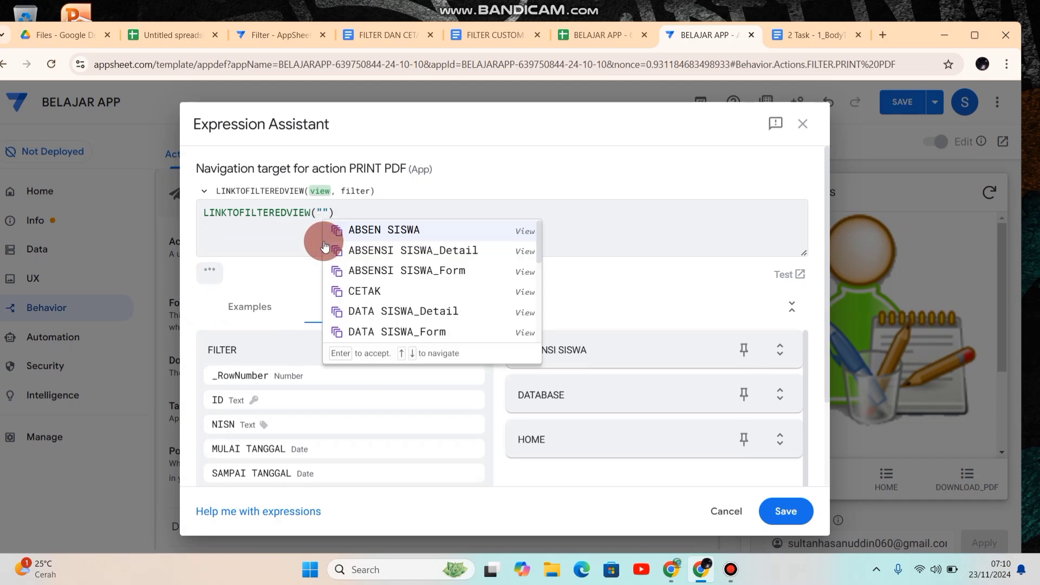
text(D)
text(OWN)
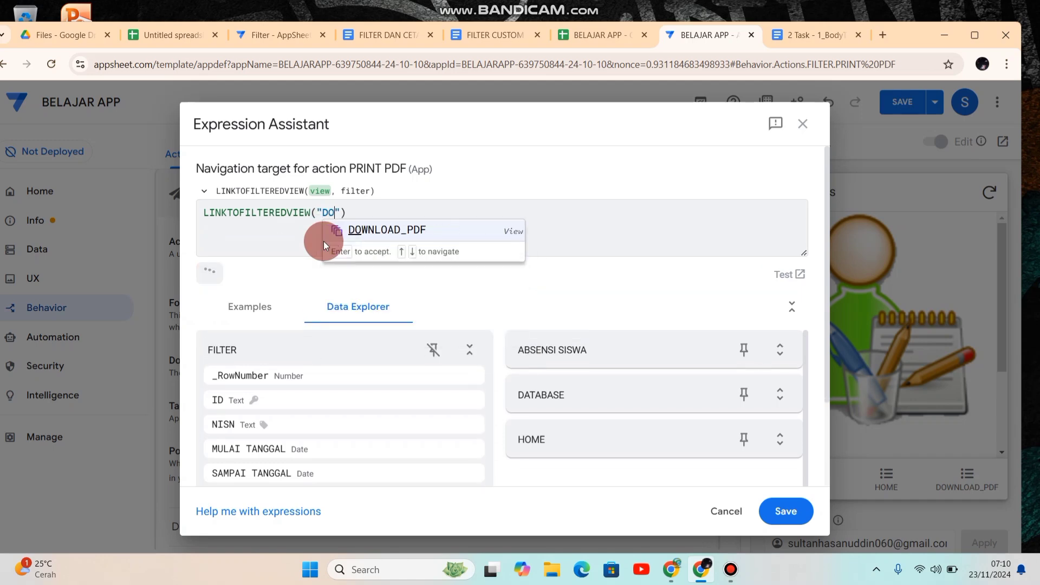
text(LOAD)
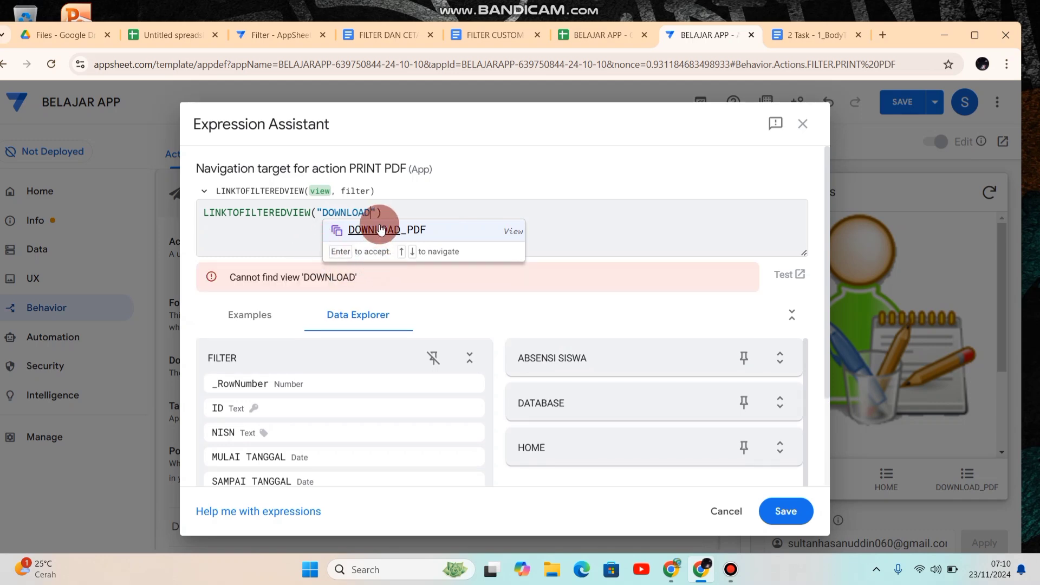
click(362, 232)
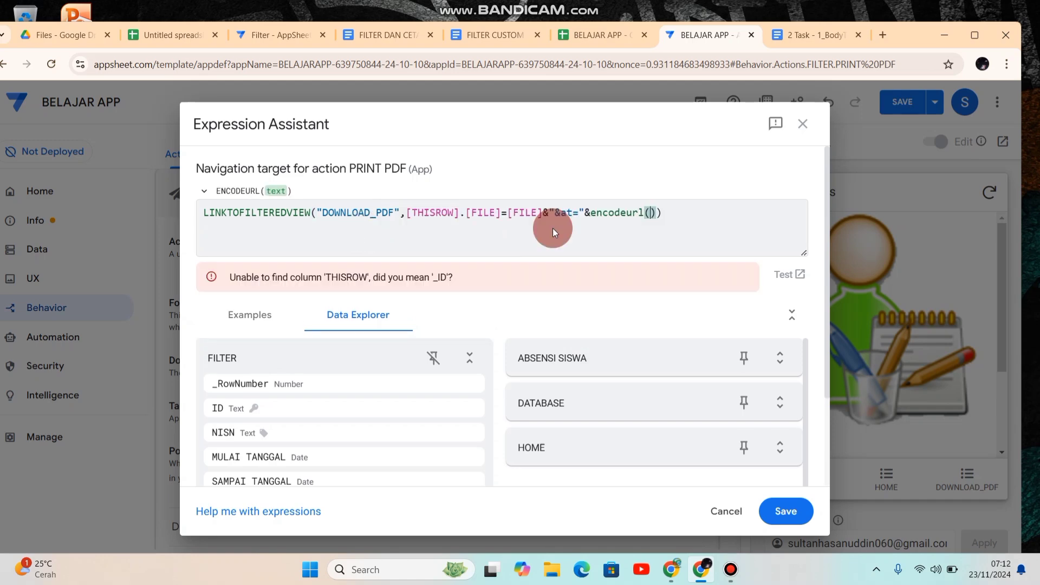
Step: Complete the target as LINKTOFILTEREDVIEW("DOWNLOAD_PDF",[_THISROW].[FILE]=[FILE])&"&at="&encodeurl(now()+1), then save the expression and the app
text(now)
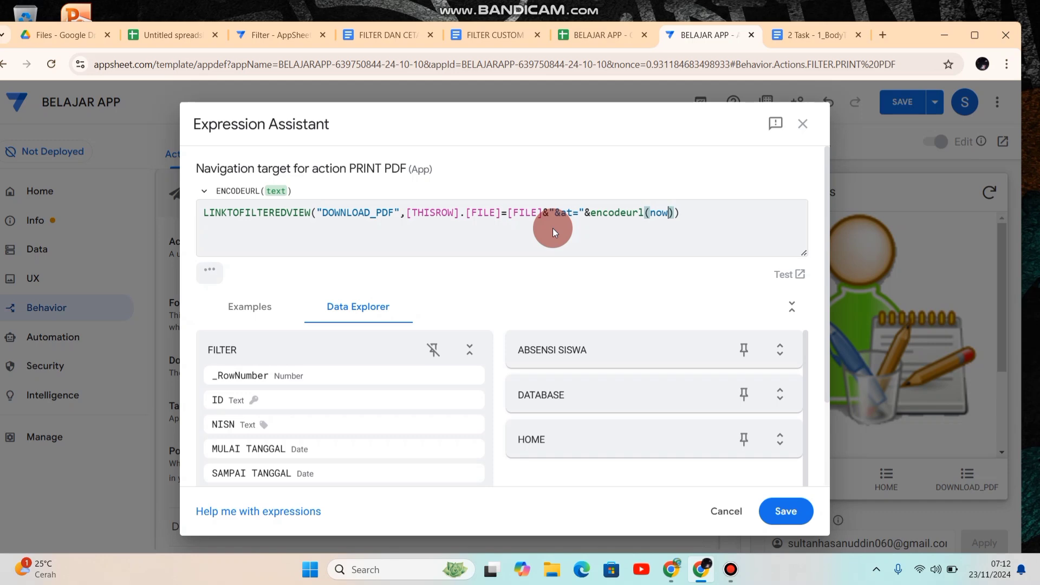
text(()
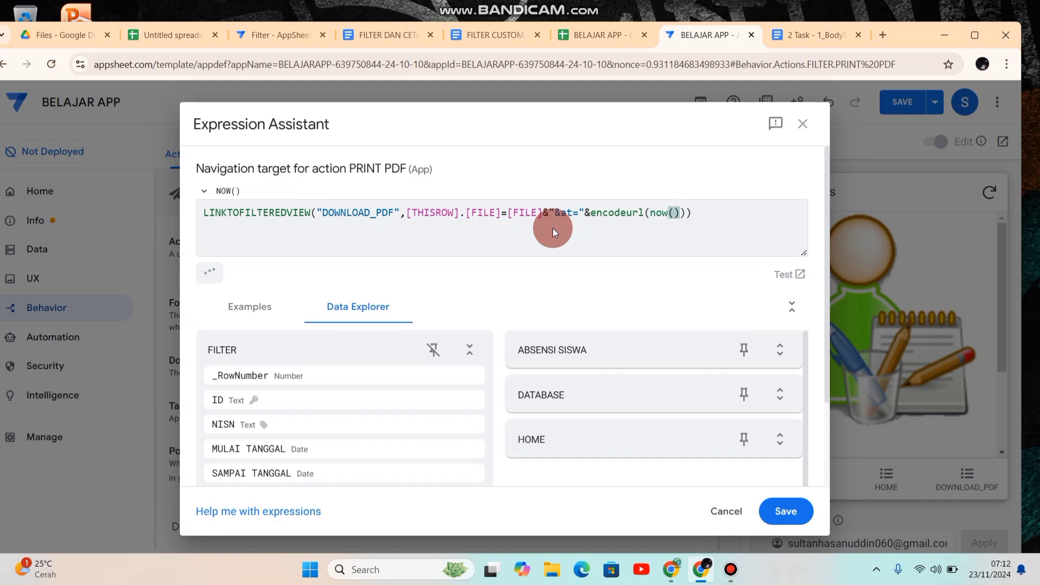
key(Right)
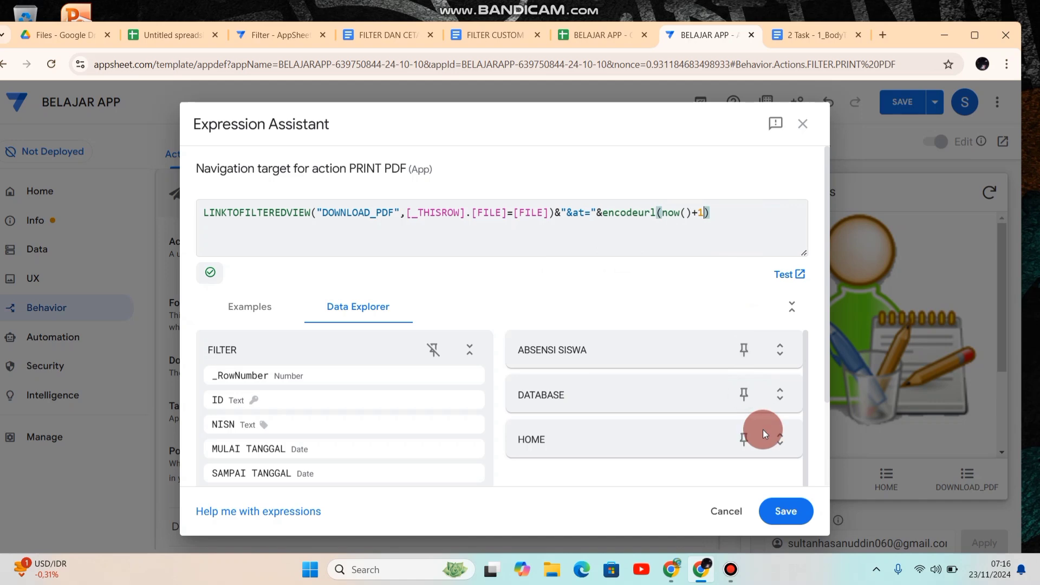
click(789, 512)
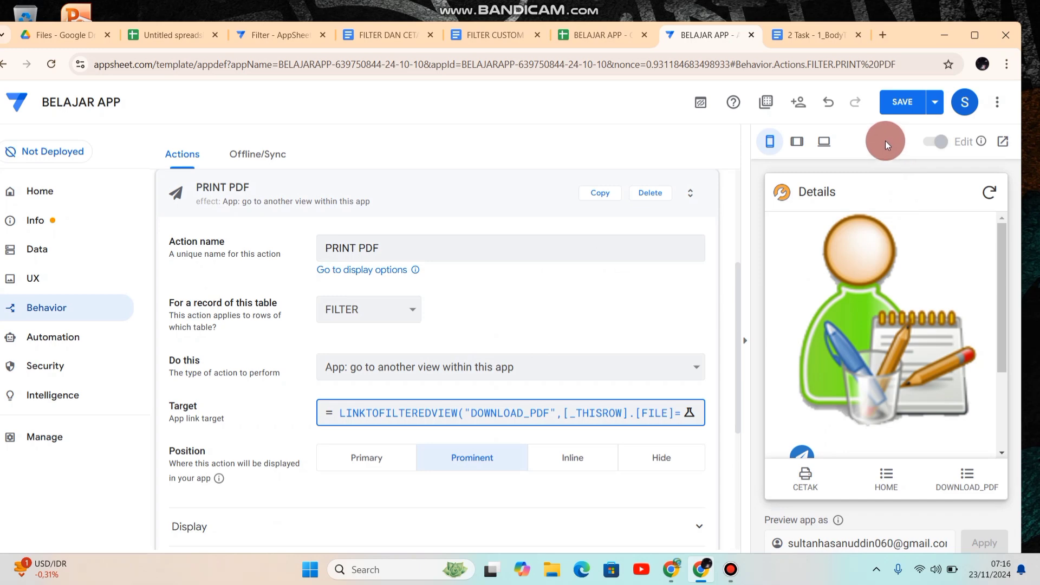
click(905, 100)
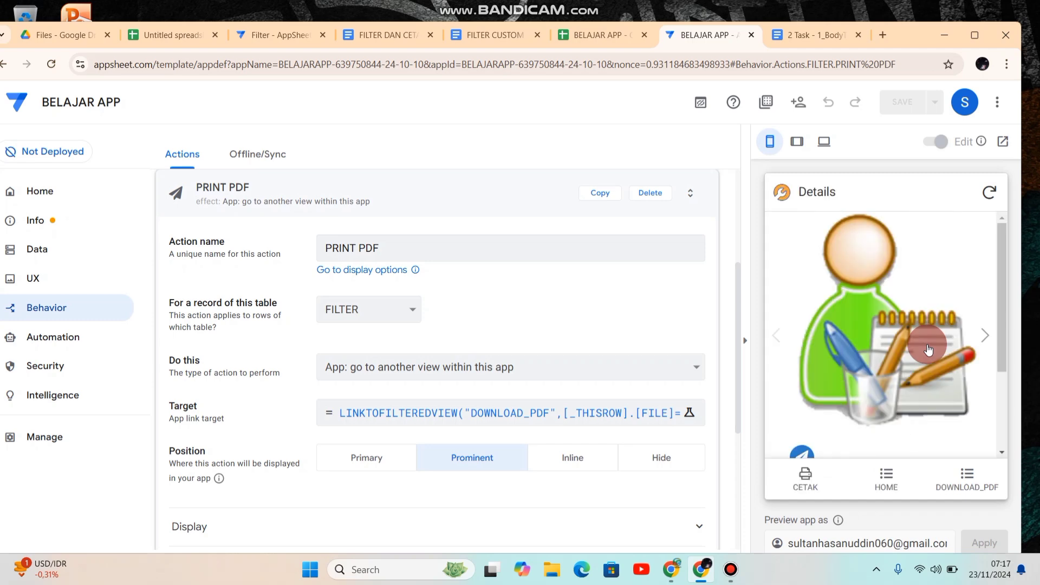
Step: Check the PRINT PDF action in the CETAK view of the app preview
drag(999, 285, 1006, 365)
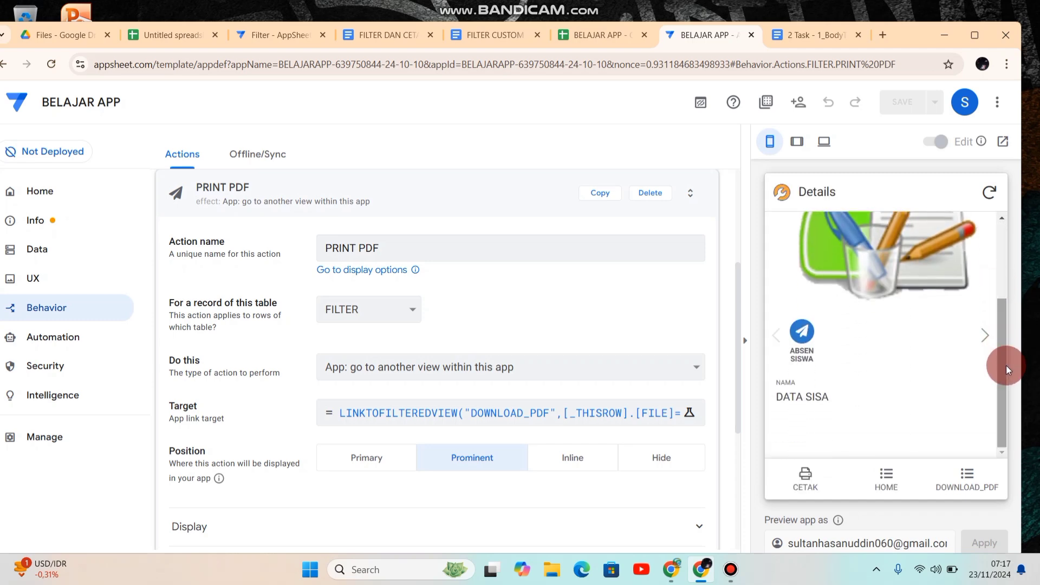
click(812, 489)
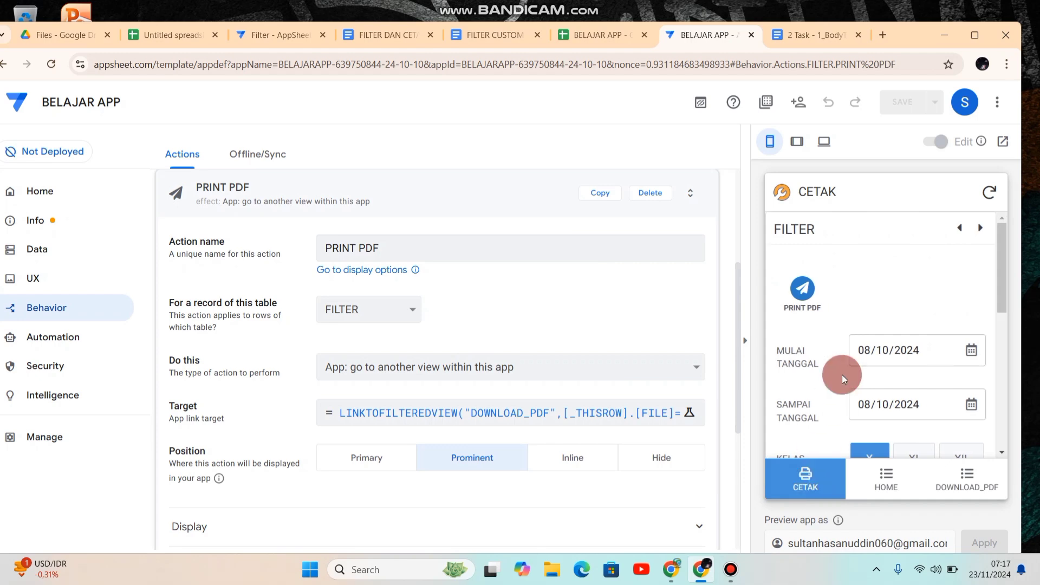
click(794, 319)
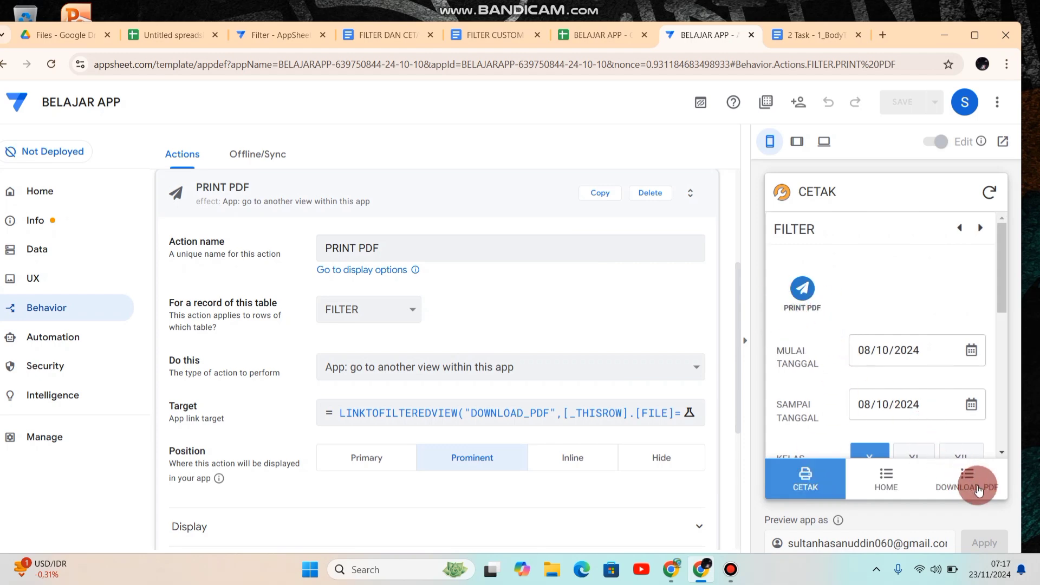
Step: Set the DOWNLOAD_PDF view's position to ref and save the app
click(42, 278)
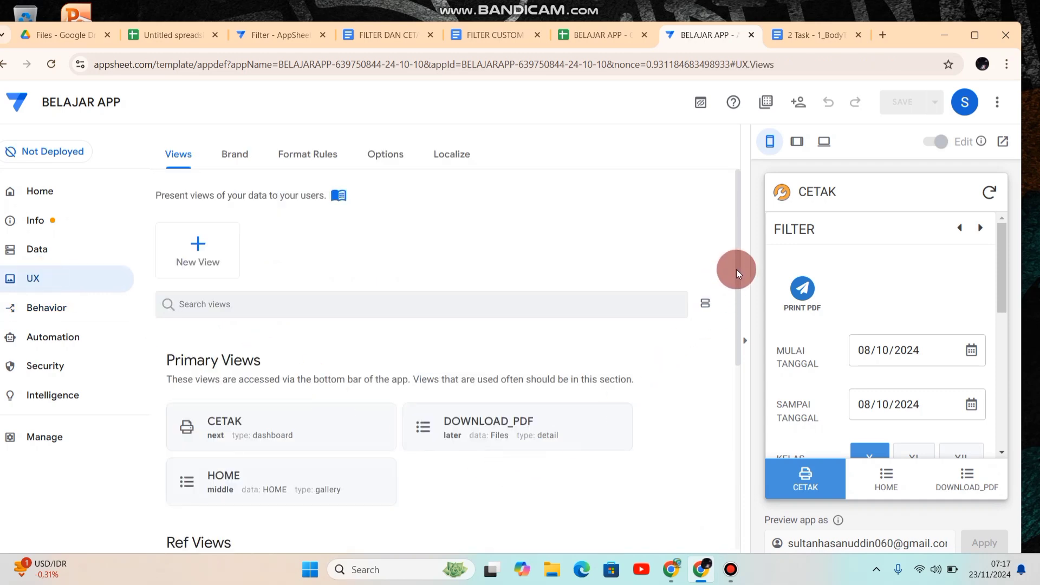
drag(737, 269, 748, 334)
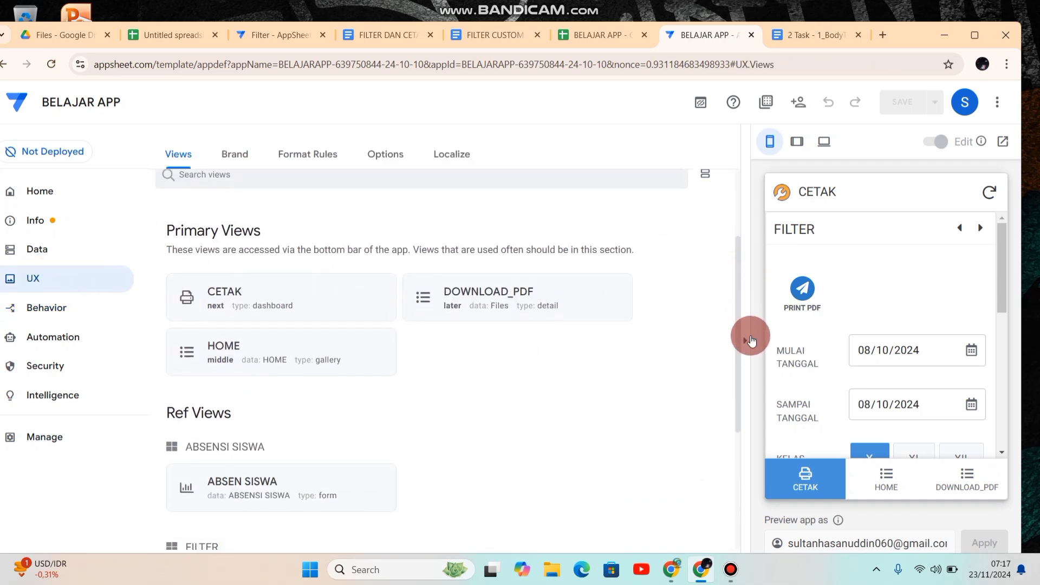
click(499, 289)
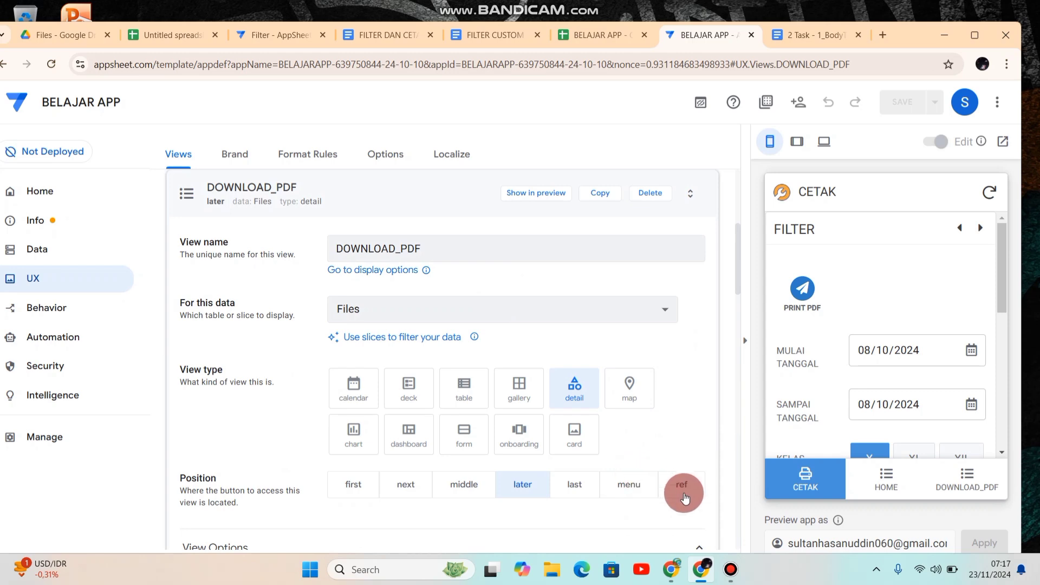
click(685, 497)
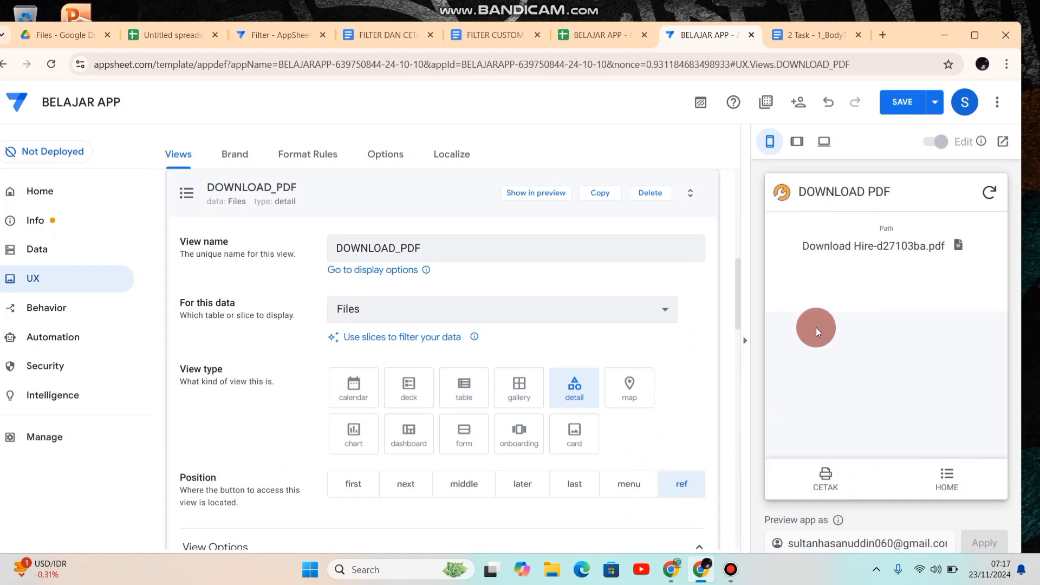
click(902, 111)
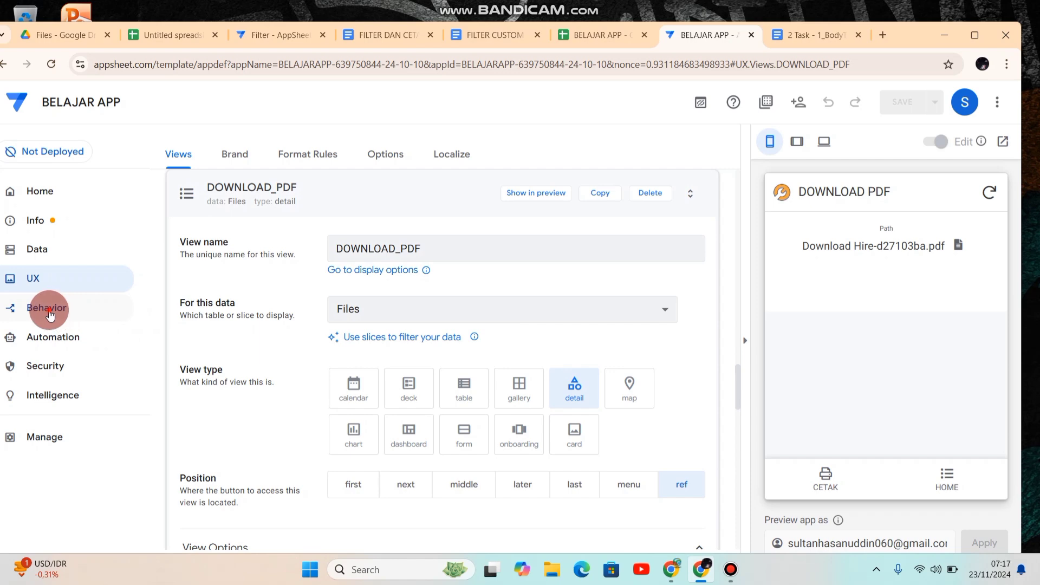
Step: Change the PRINT PDF action's icon to the outlined printer found by searching "prin", and save the app
click(47, 308)
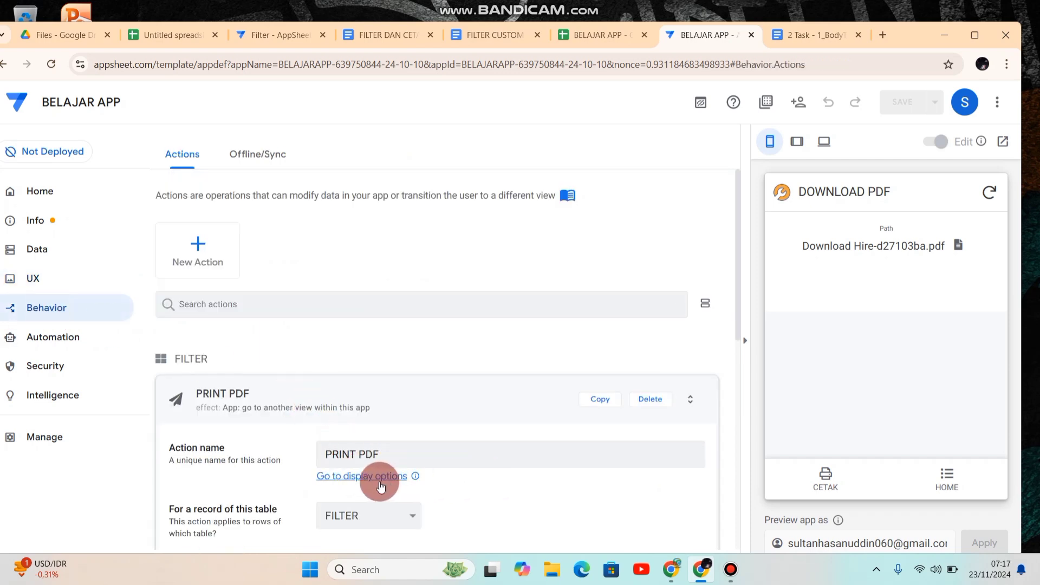
drag(738, 292, 744, 460)
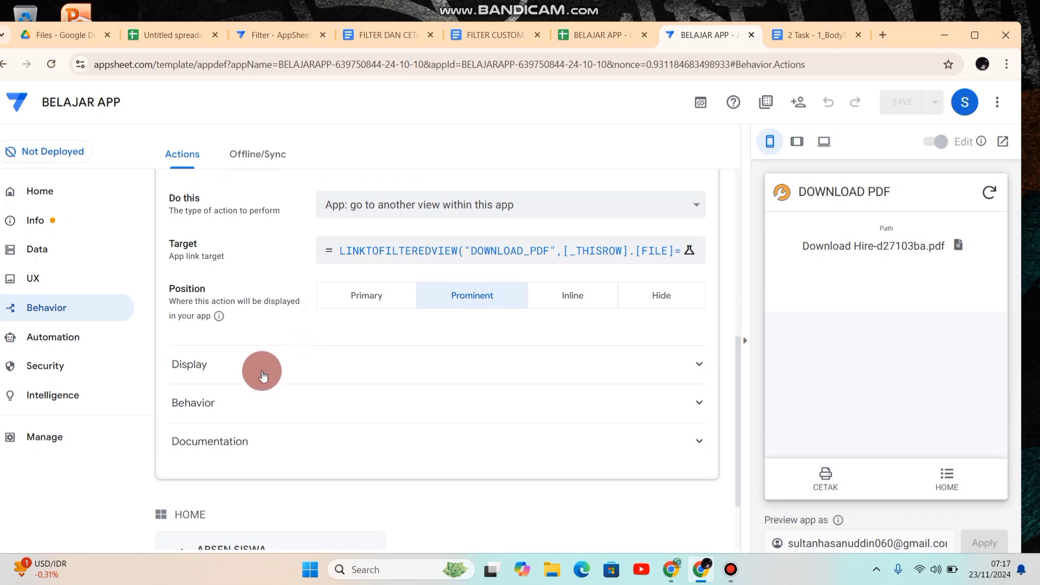
click(262, 373)
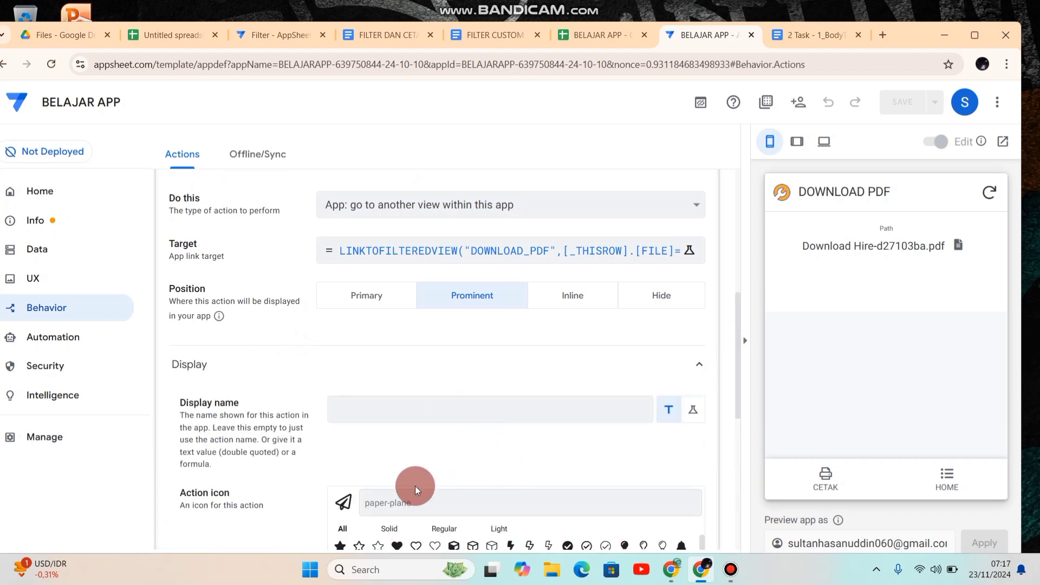
click(396, 503)
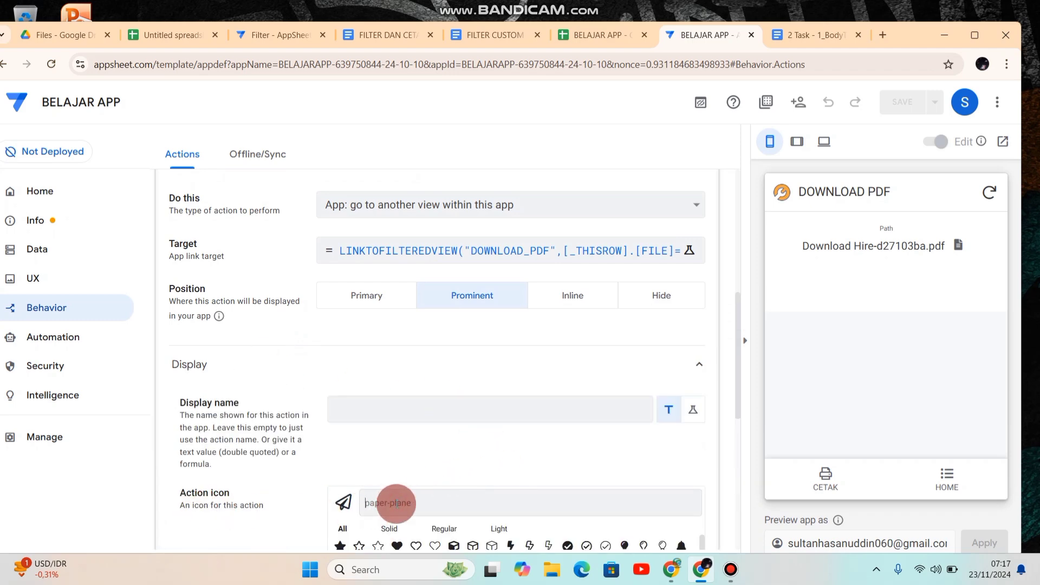
text(pdf)
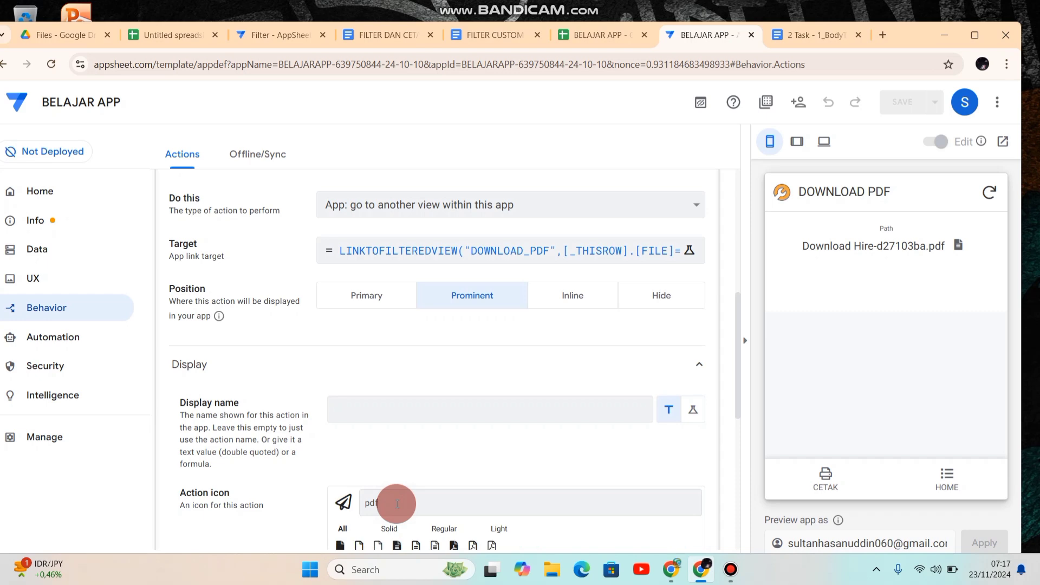
key(BackSpace)
text(p)
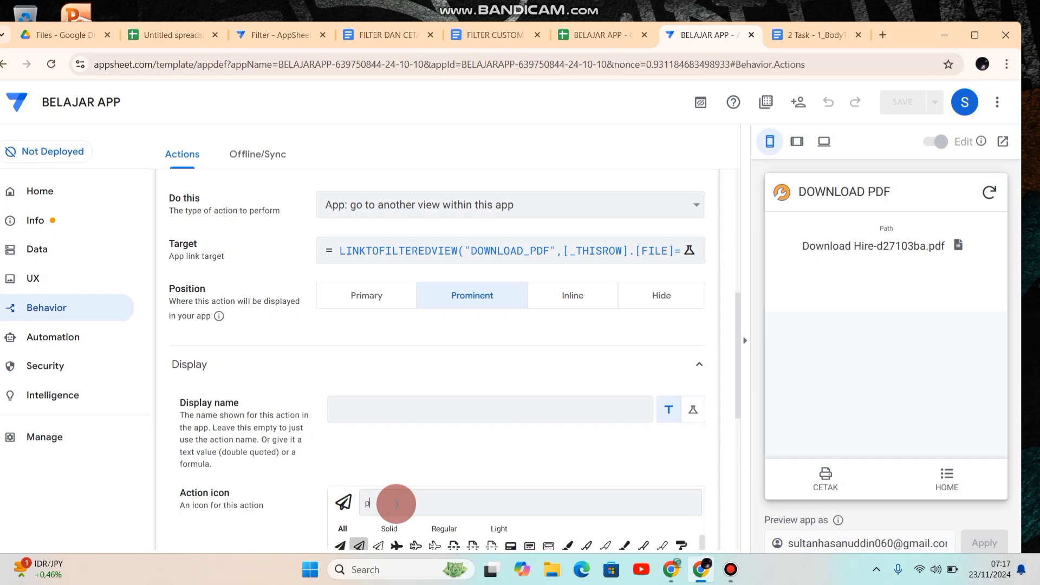
text(rin)
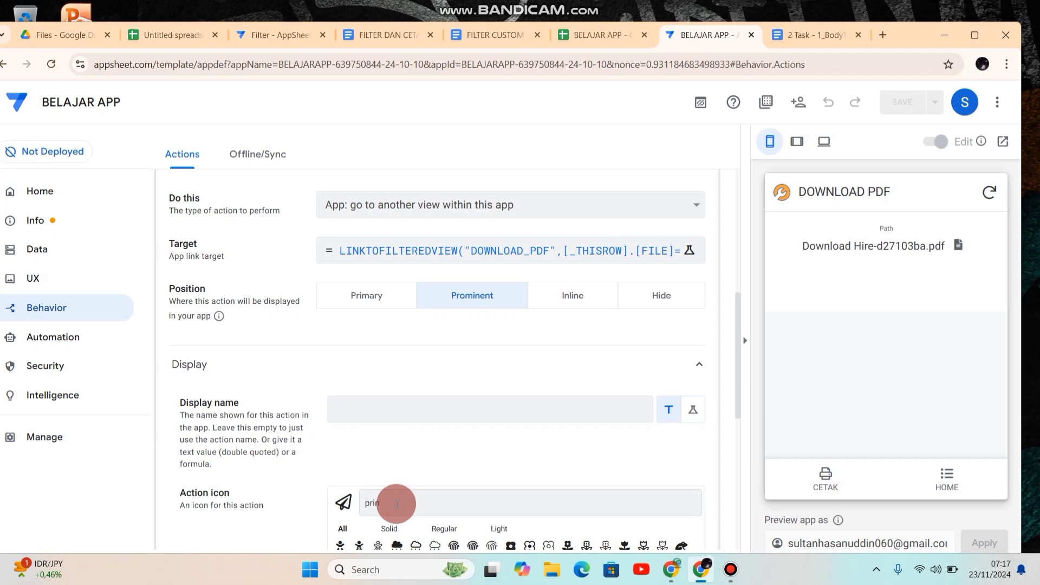
drag(737, 384, 741, 437)
click(568, 393)
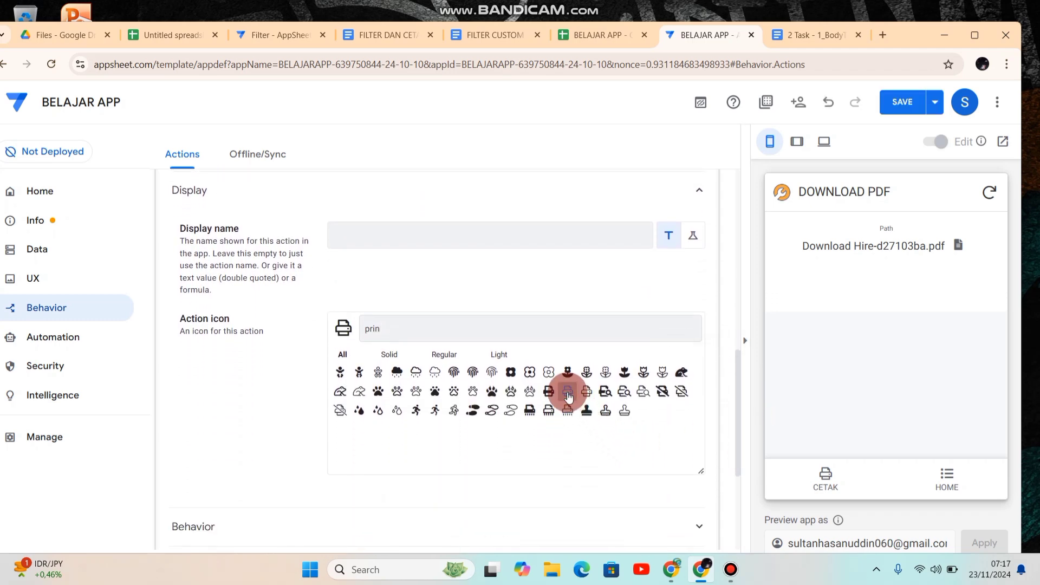
click(899, 103)
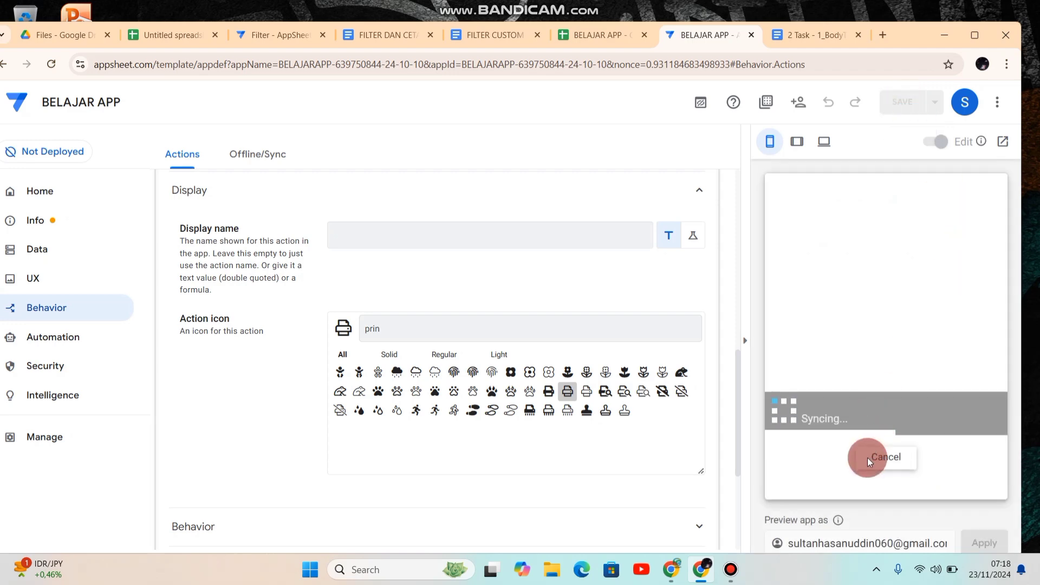
Step: Test the PRINT PDF action from the CETAK view in the app preview, open the attendance PDF to check it, and close it
click(827, 479)
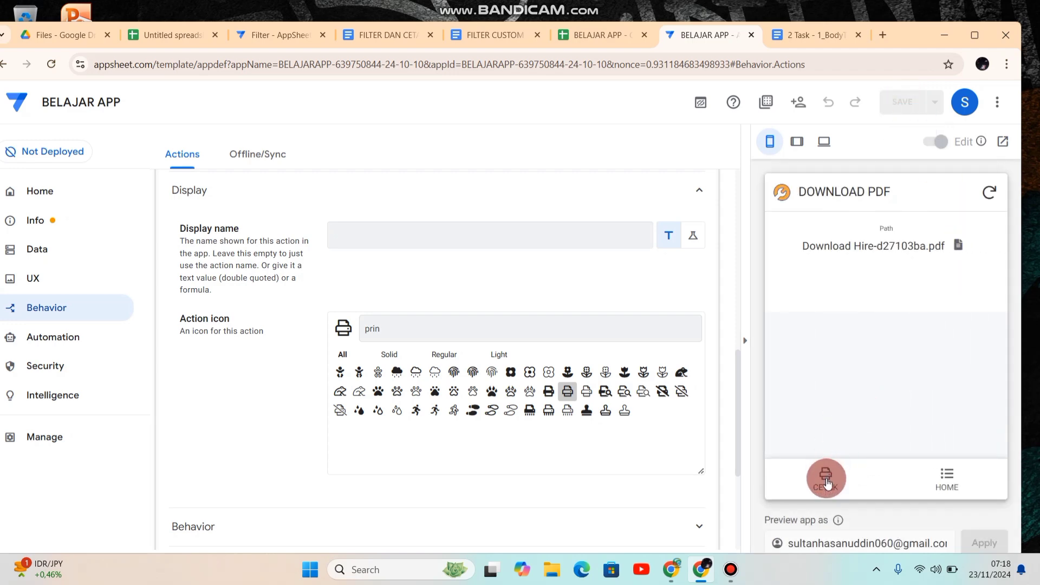
click(814, 295)
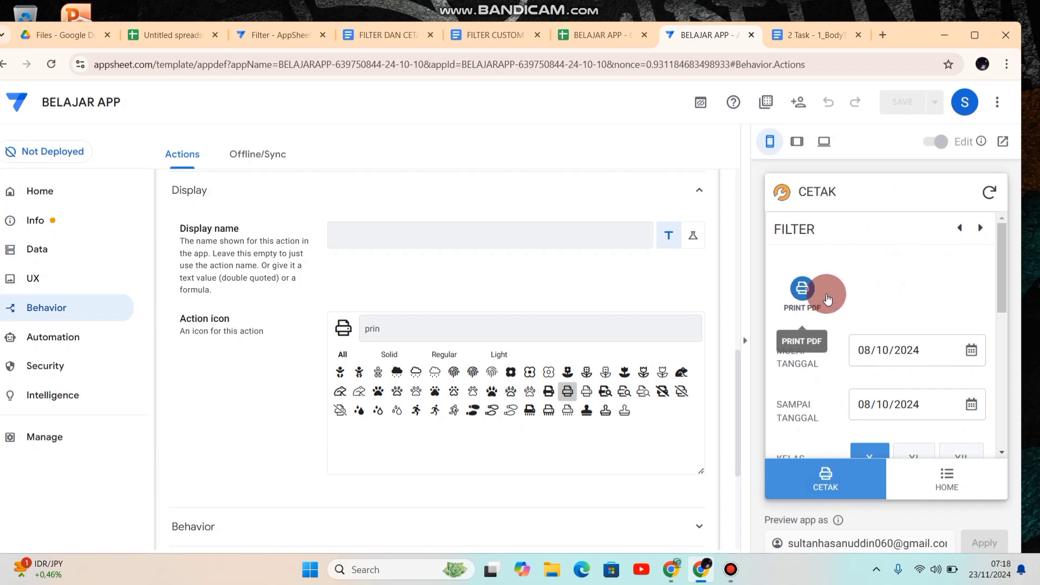
drag(1003, 297, 997, 427)
click(890, 308)
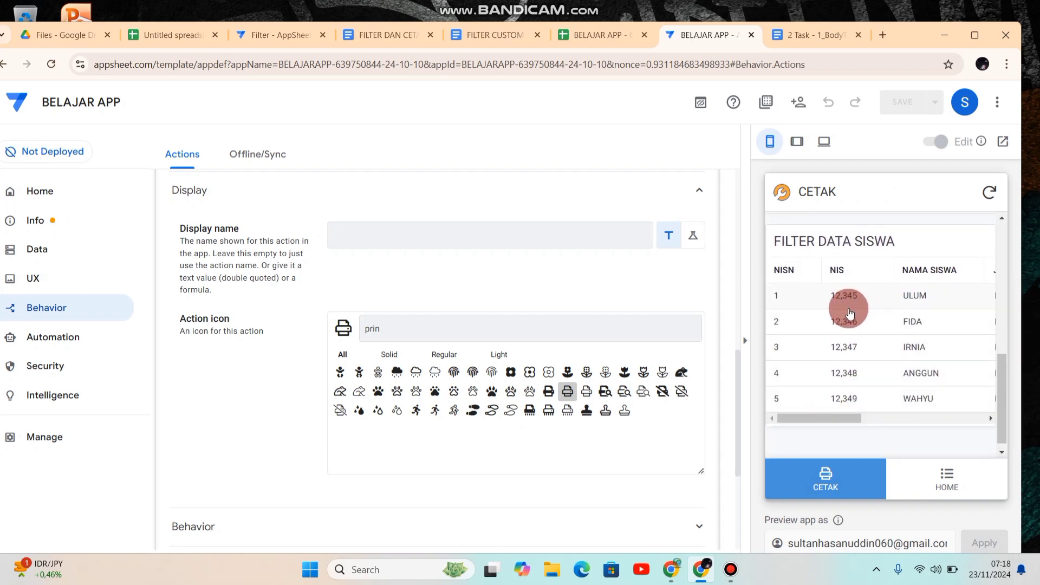
drag(1004, 381, 833, 270)
click(802, 286)
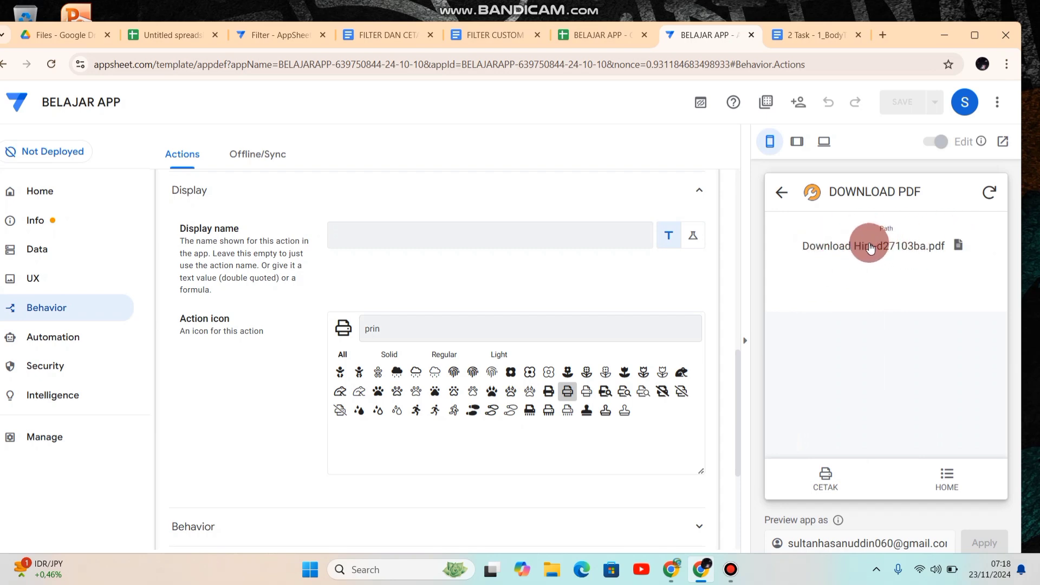
click(853, 247)
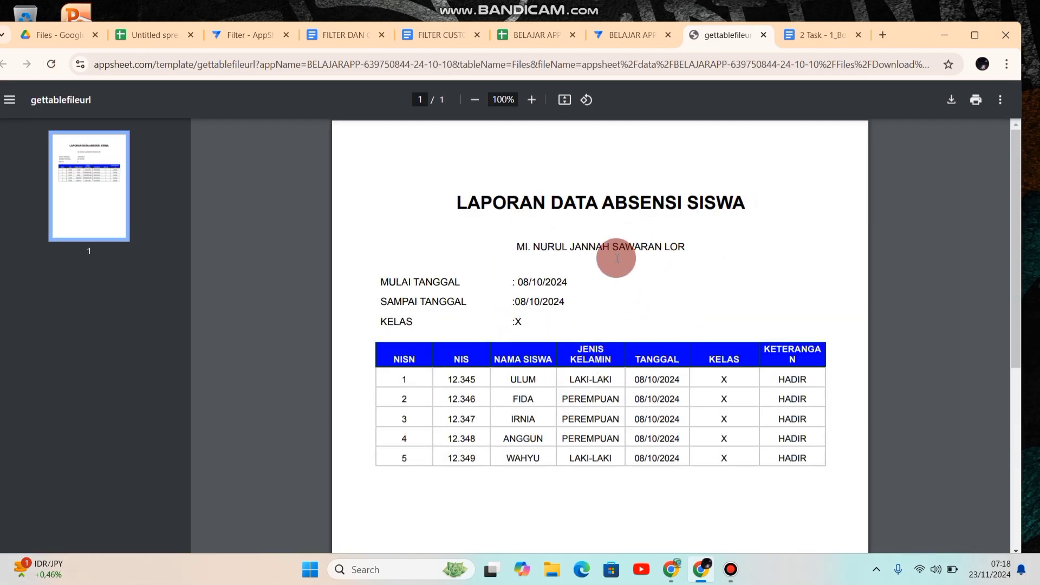
click(763, 36)
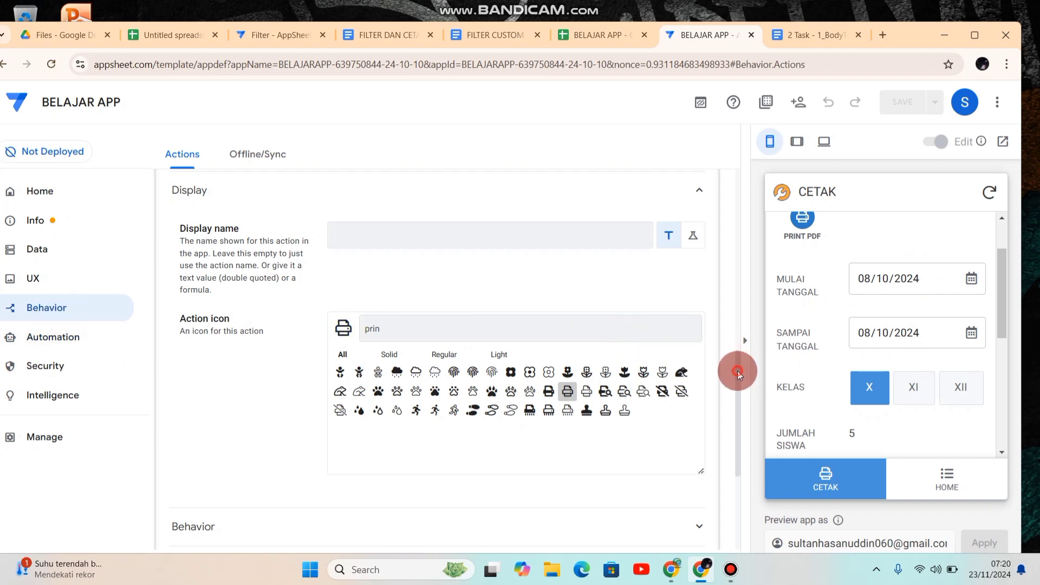
Step: Collapse the PRINT PDF action and create a new action named RELOAD
scroll(736, 367, up, 2)
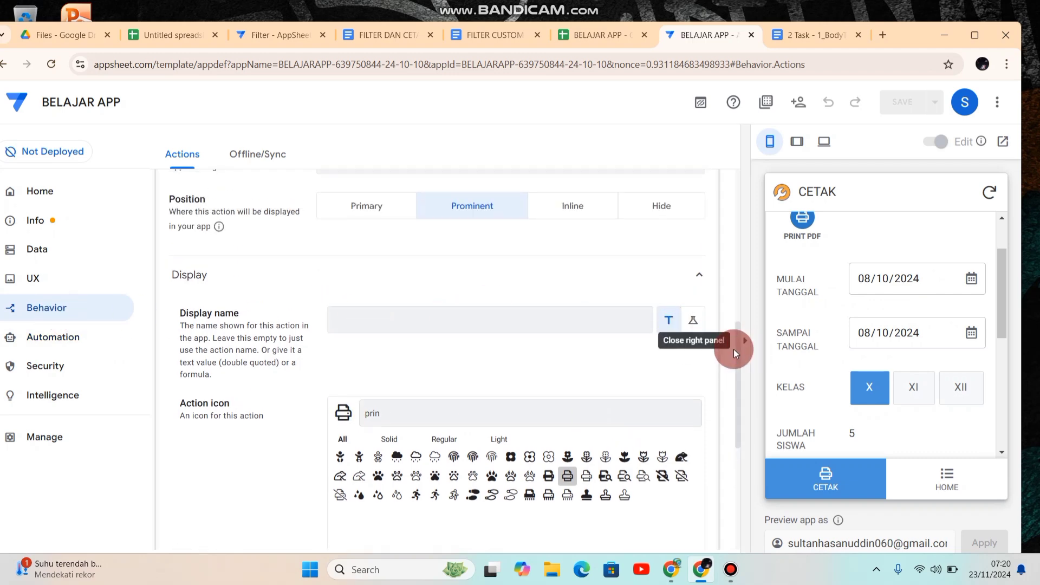
scroll(735, 336, up, 4)
scroll(728, 260, up, 3)
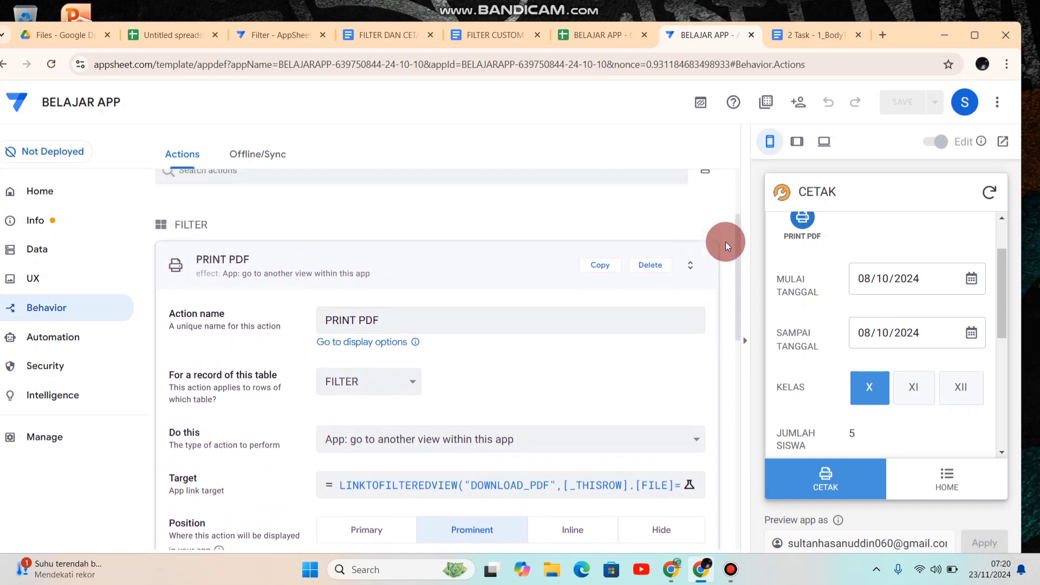
click(194, 271)
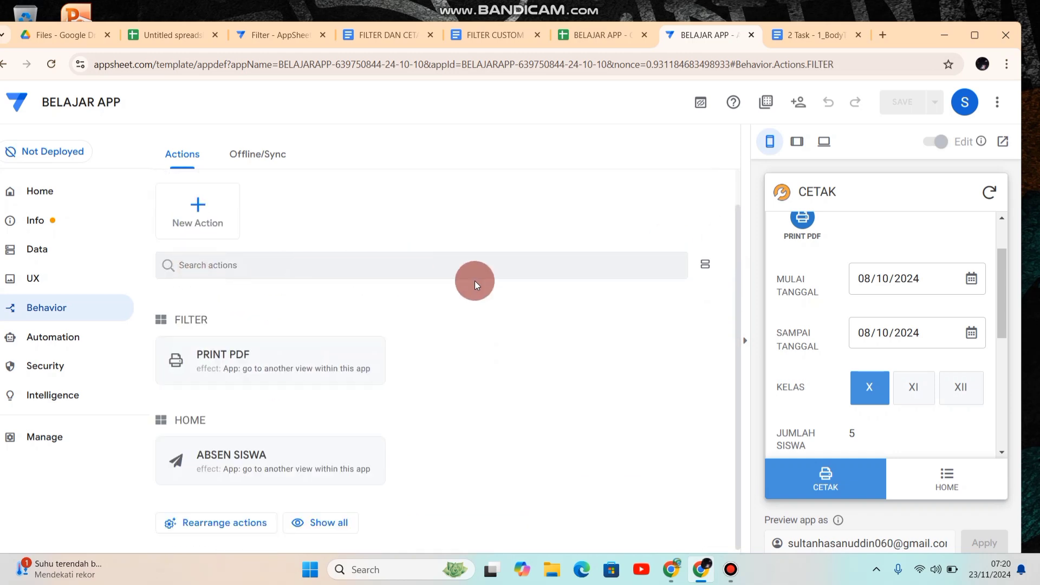
click(210, 213)
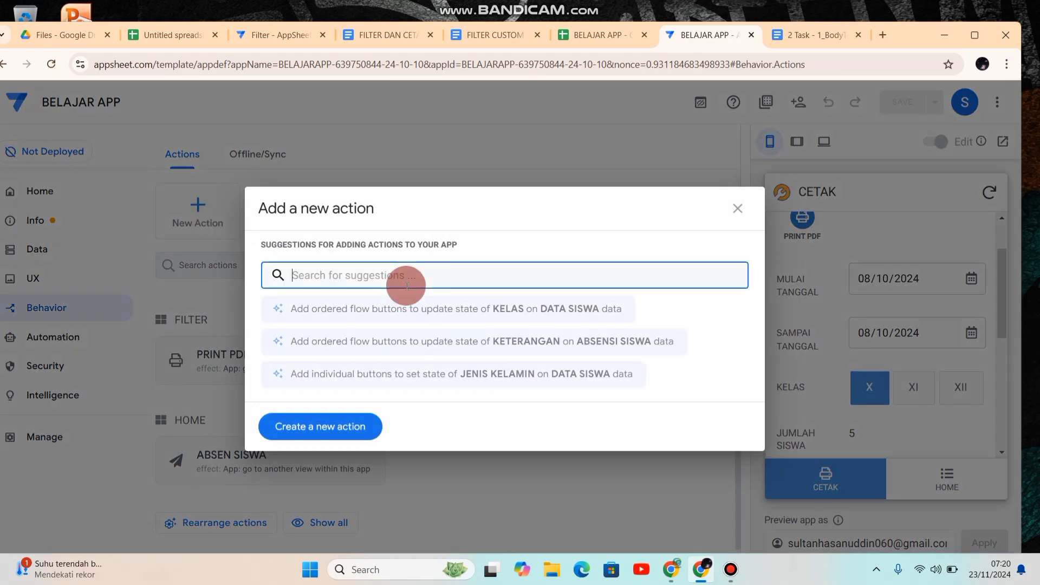
click(337, 428)
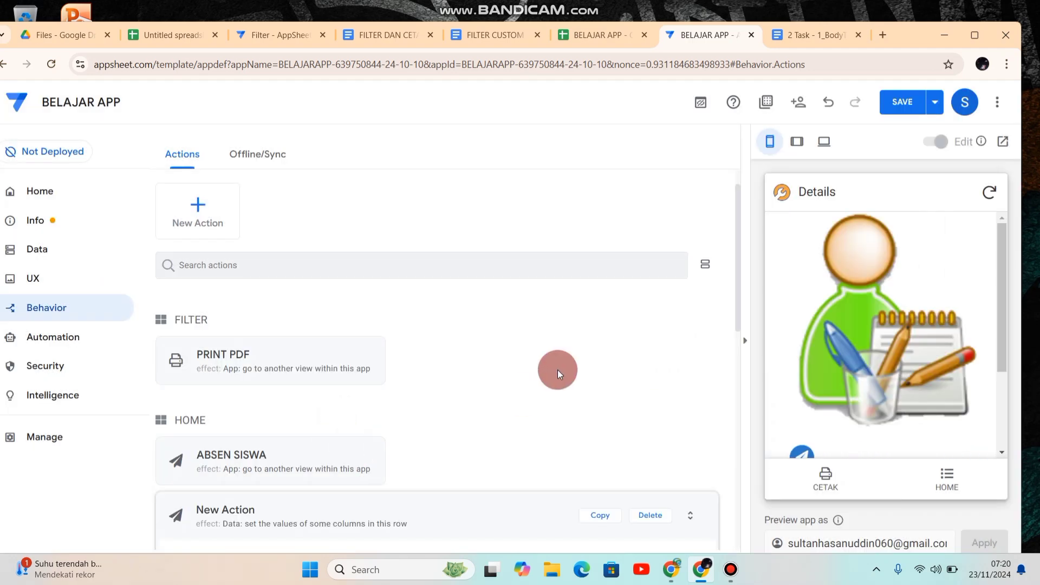
drag(739, 258, 736, 324)
click(396, 399)
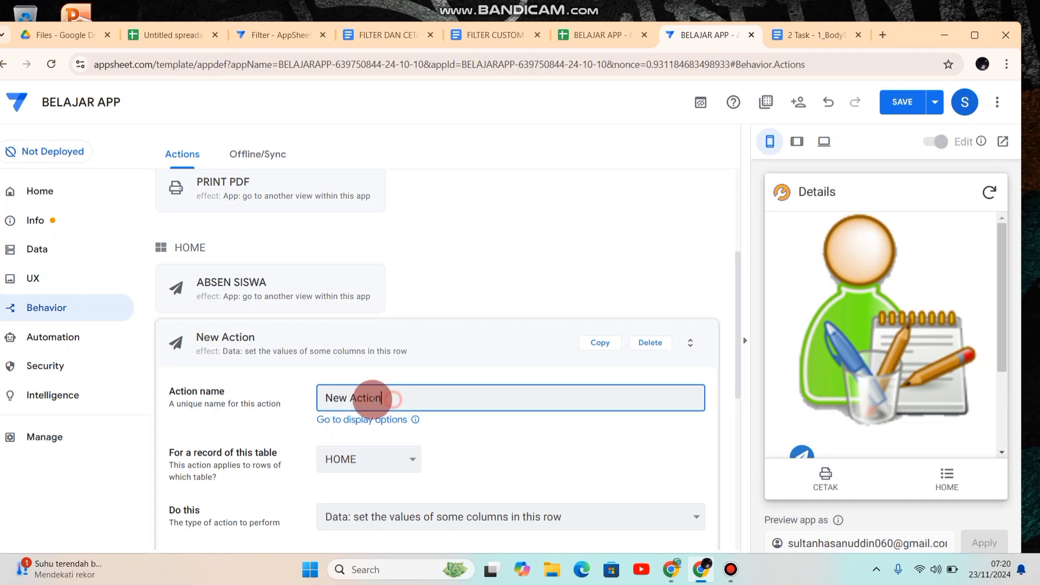
drag(388, 400, 312, 404)
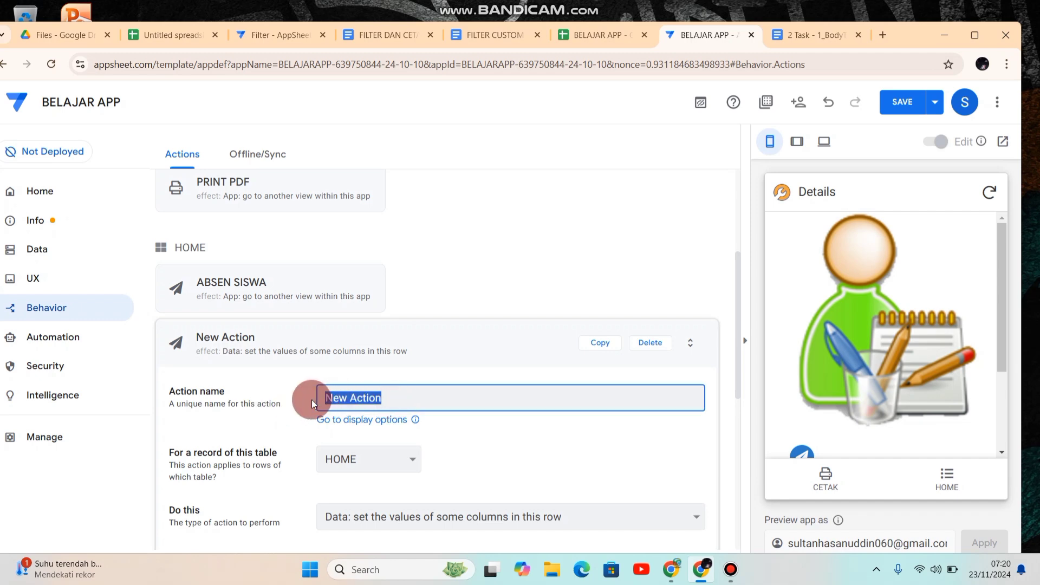
text(r)
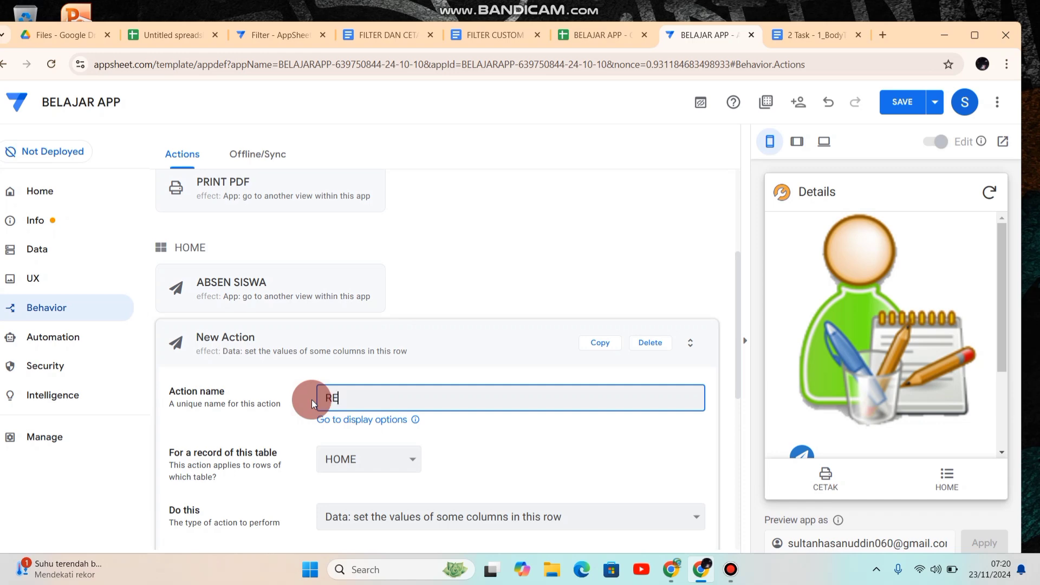
text(ELOAD)
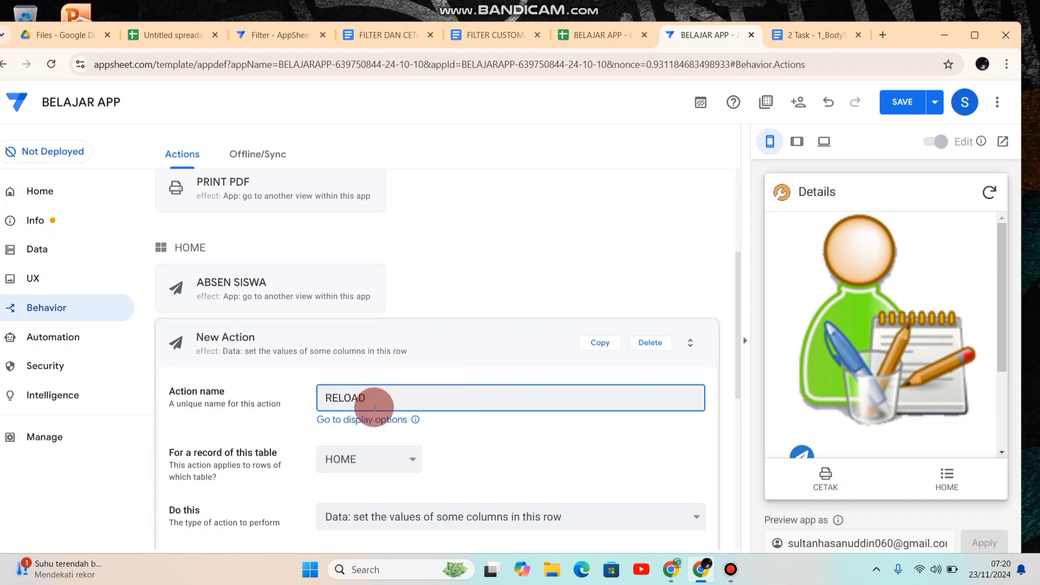
Step: Apply the RELOAD action to records of the FILTER table
click(735, 327)
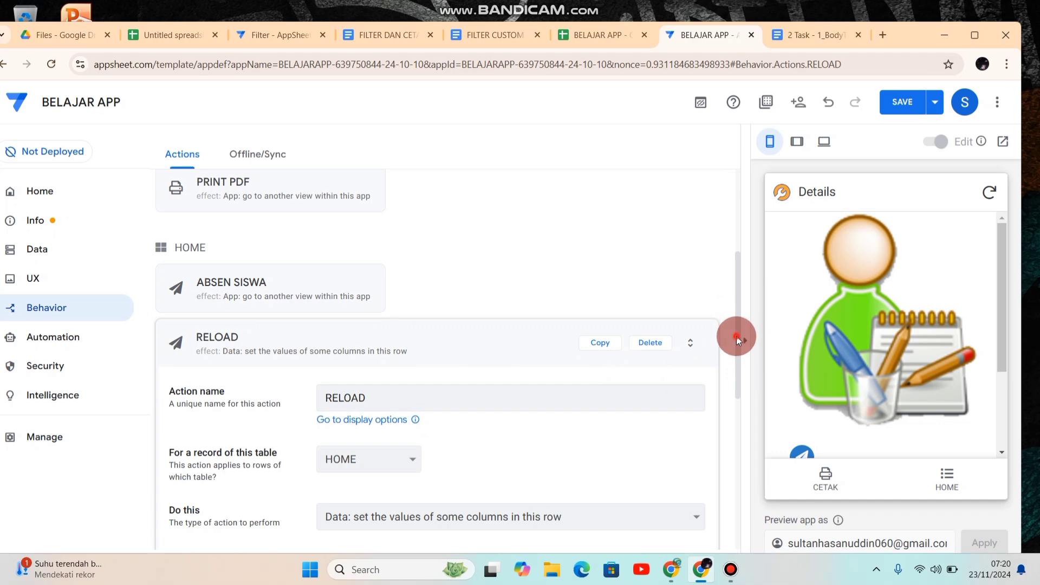
drag(737, 341, 743, 407)
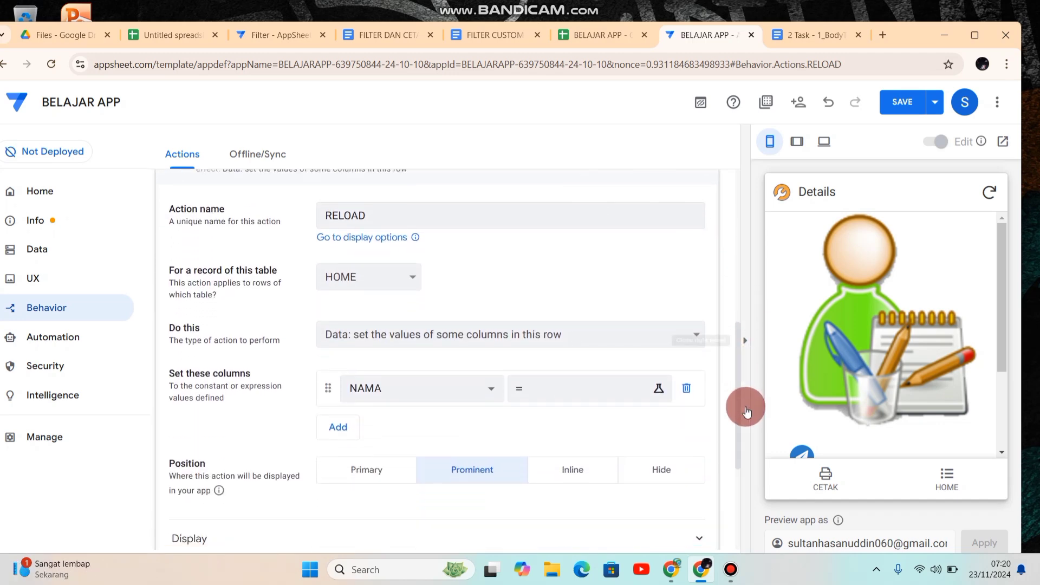
click(412, 281)
click(343, 366)
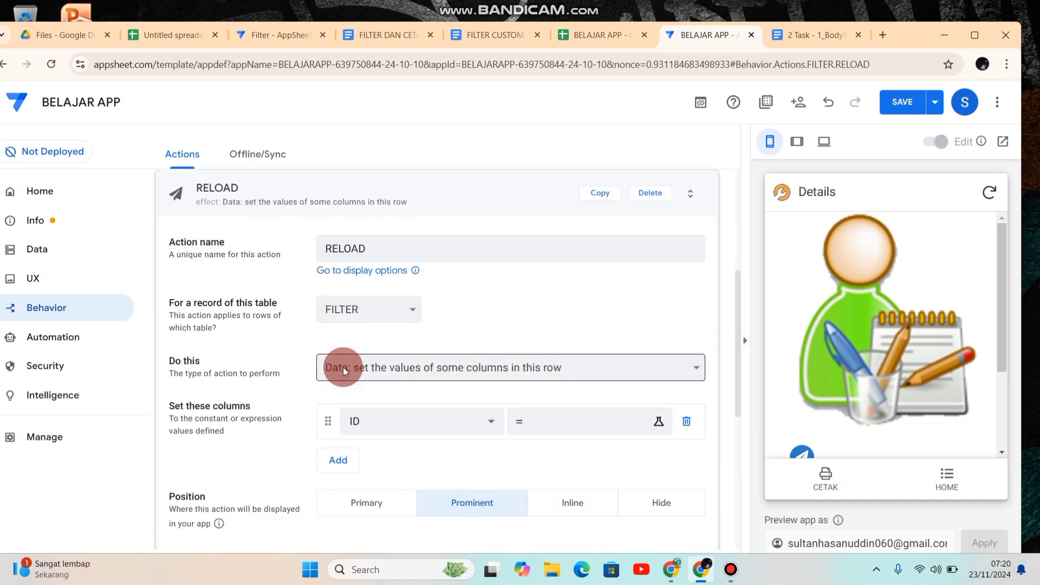
click(489, 398)
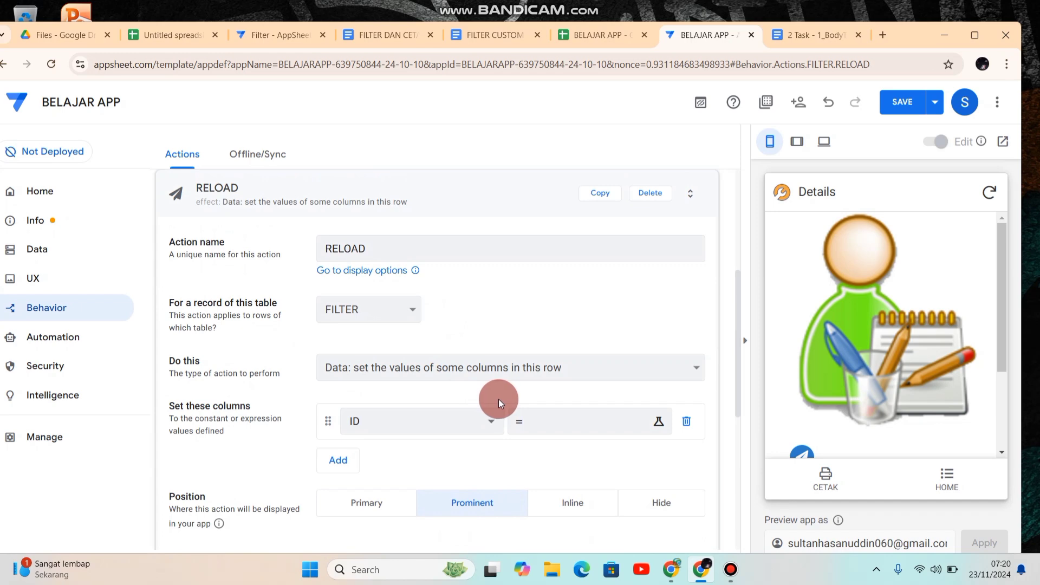
Step: Choose MULAI TANGGAL, SAMPAI TANGGAL and KELAS as the columns the RELOAD action sets
click(491, 426)
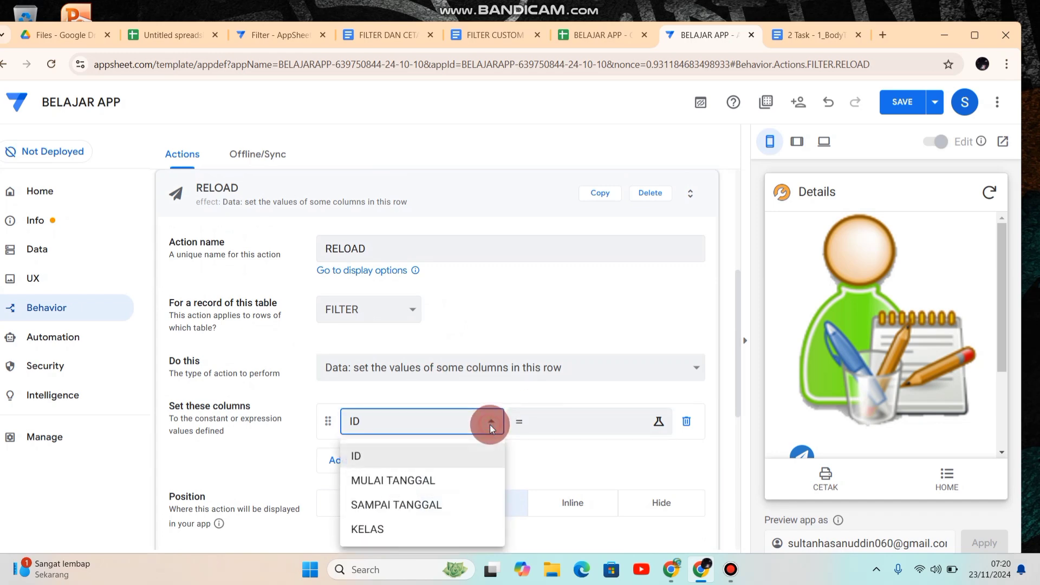
click(437, 481)
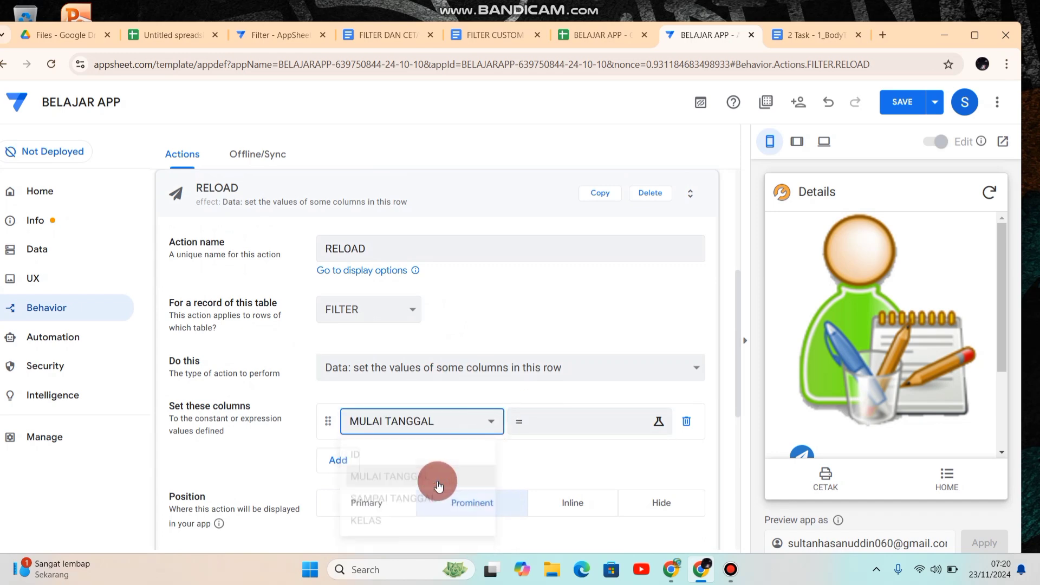
click(344, 460)
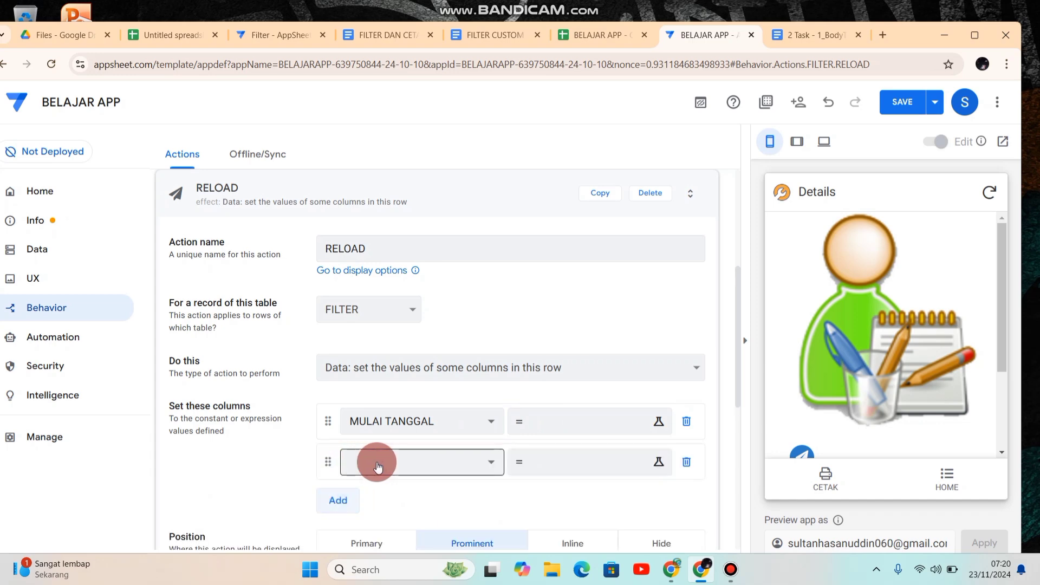
click(418, 462)
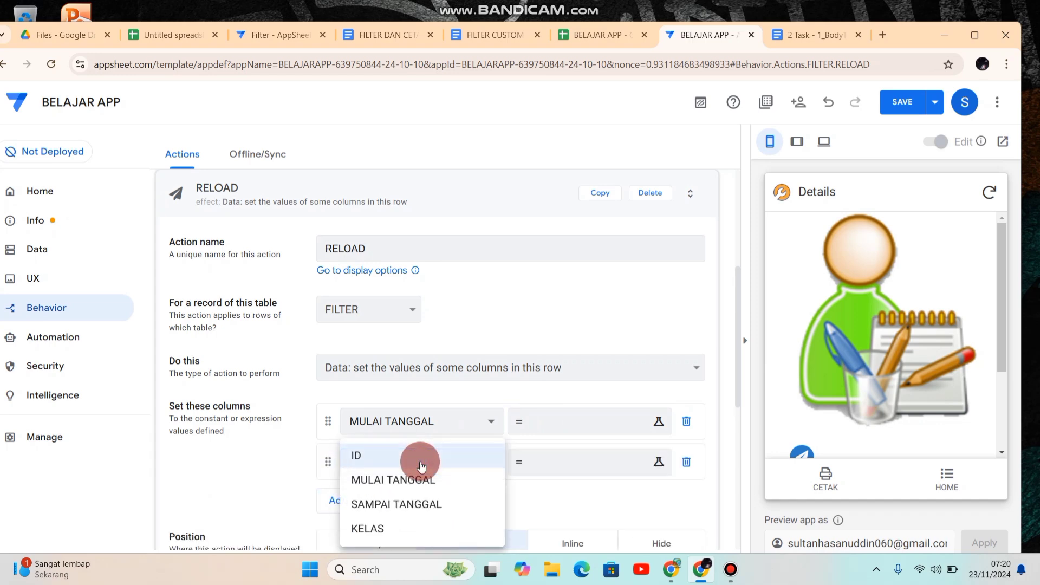
click(399, 508)
click(335, 500)
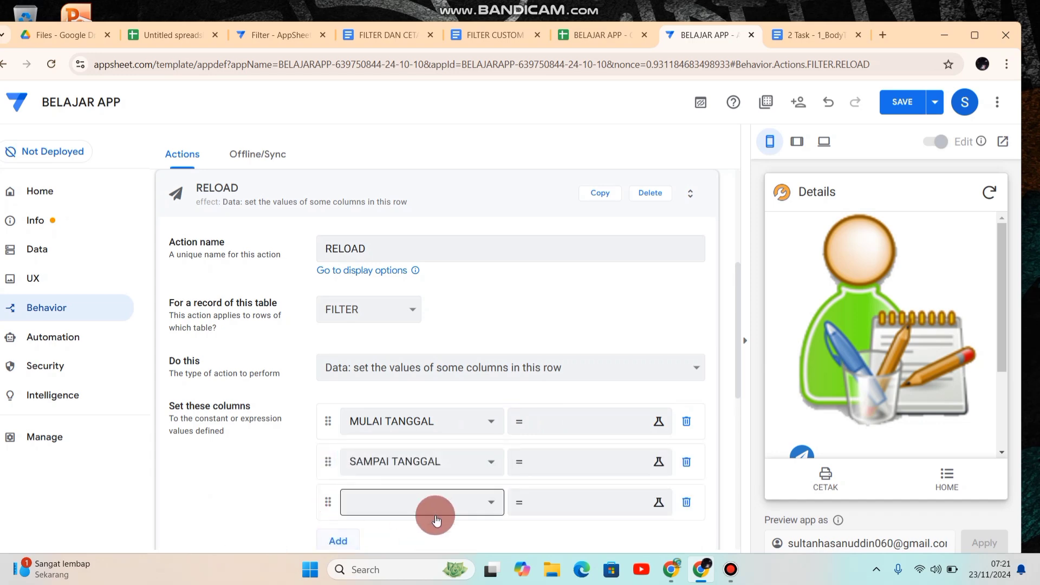
click(437, 520)
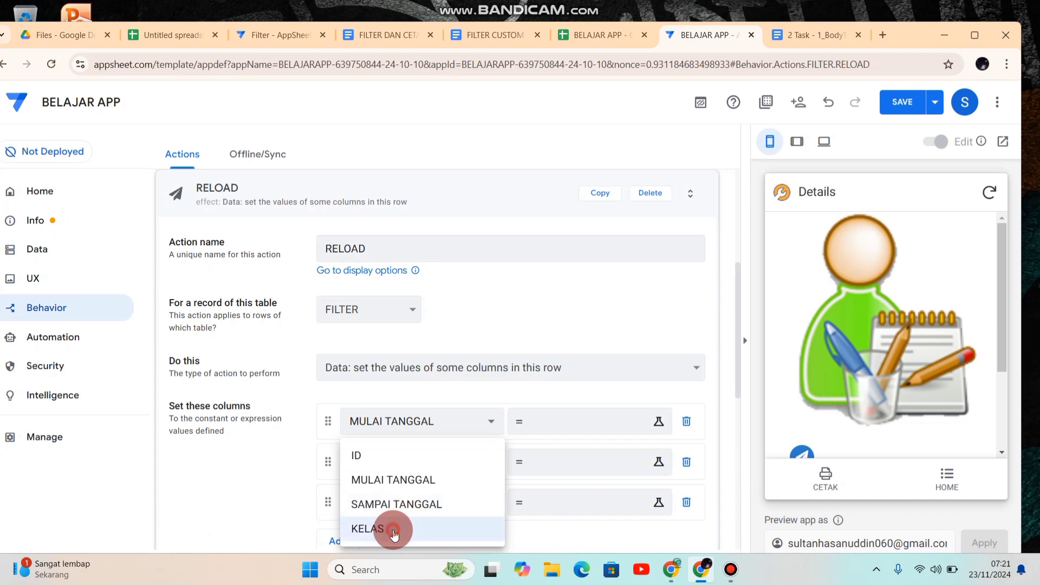
click(393, 533)
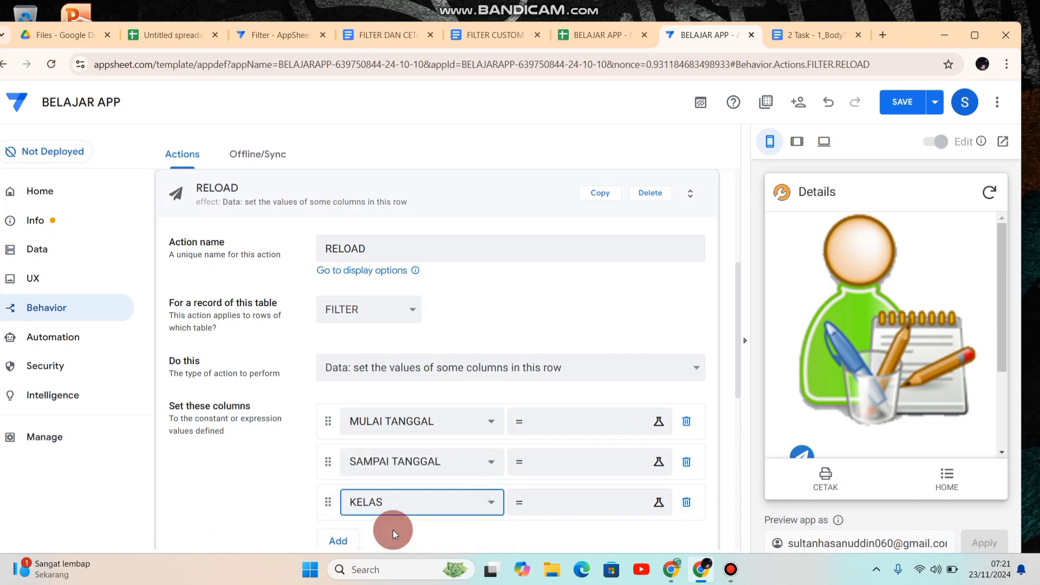
Step: Set the RELOAD action's new value for MULAI TANGGAL to the empty text expression ''
click(561, 428)
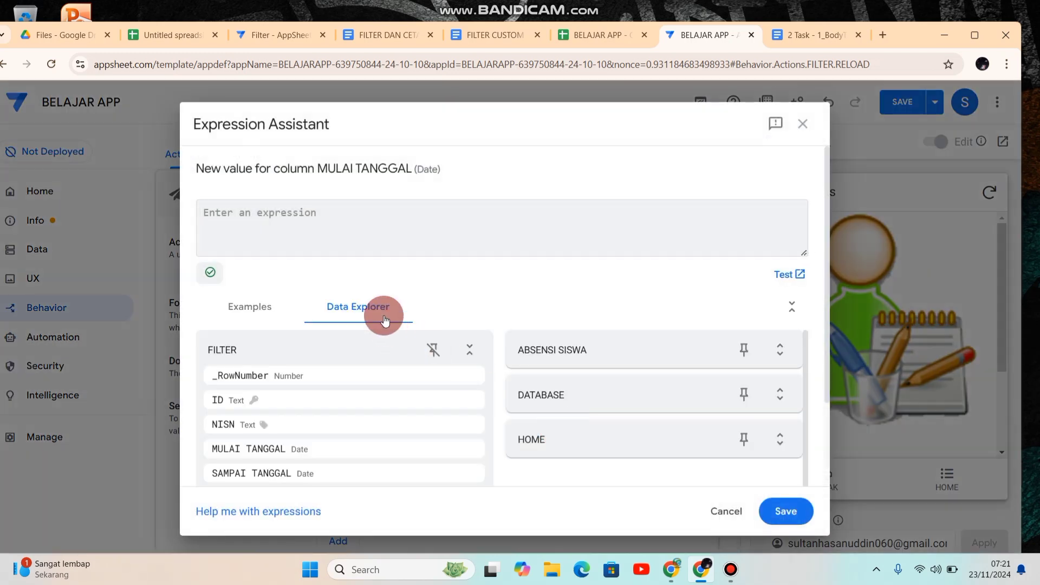
text(")
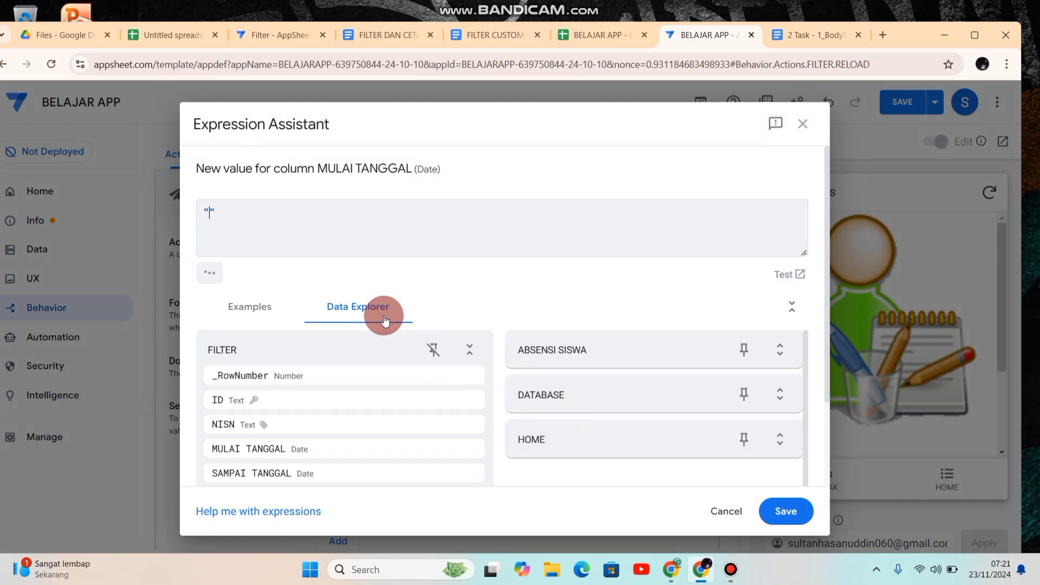
key(BackSpace)
key(BackSpace)
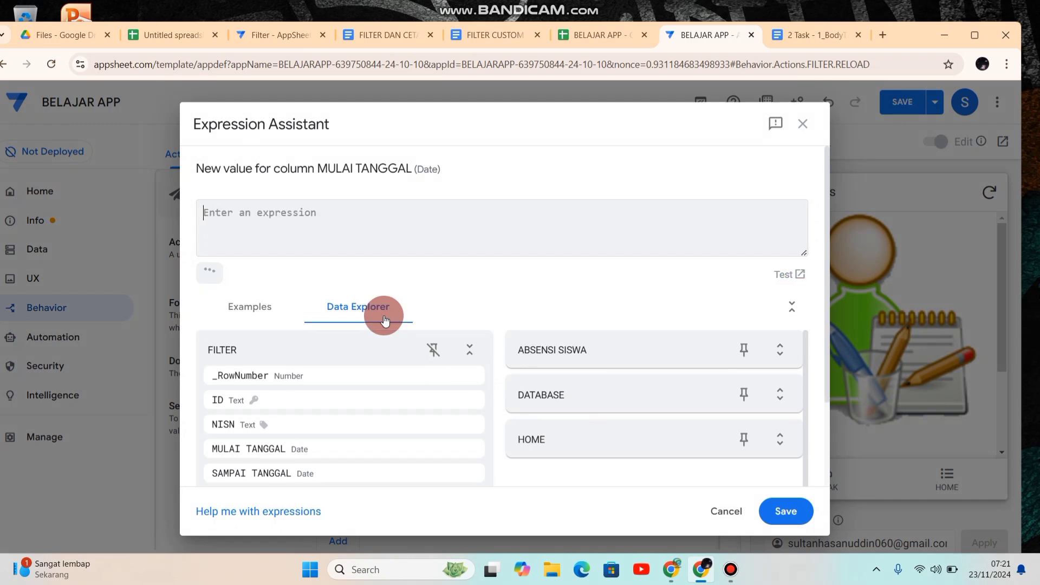
text(')
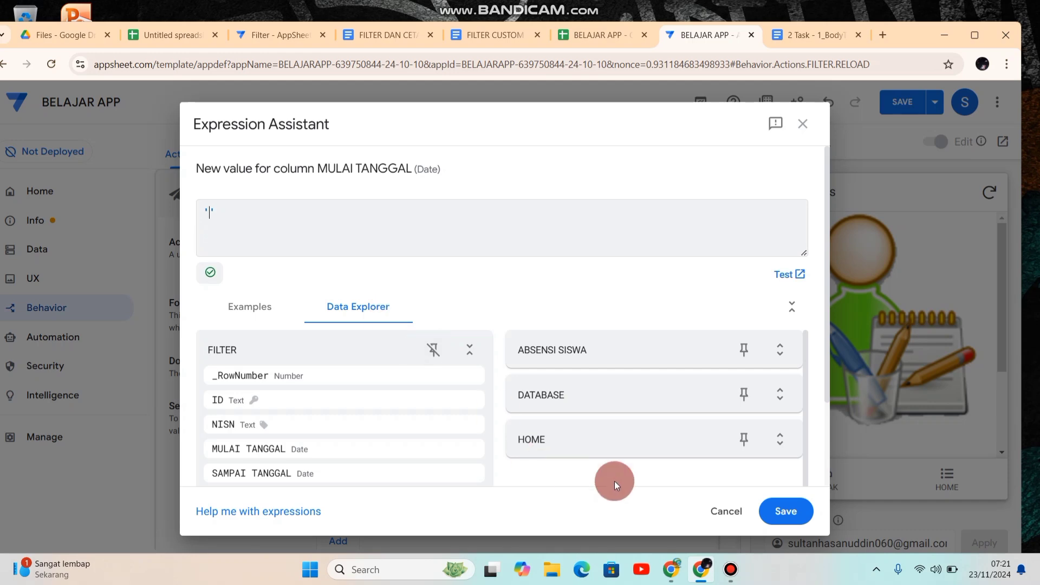
click(778, 509)
Step: Set the RELOAD action's SAMPAI TANGGAL and KELAS values to the empty text expression '' and save the app
click(609, 468)
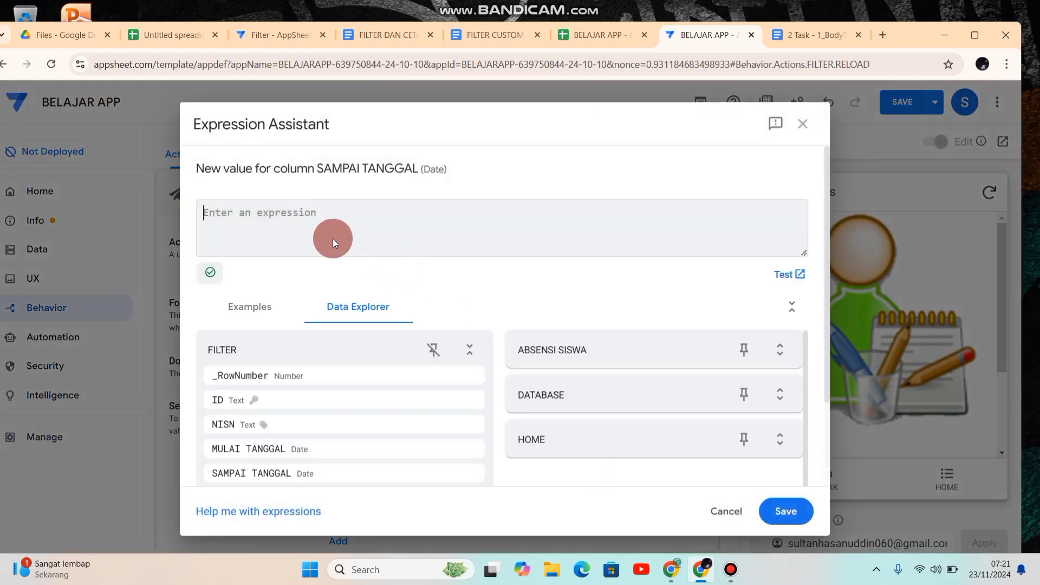
text(')
click(789, 519)
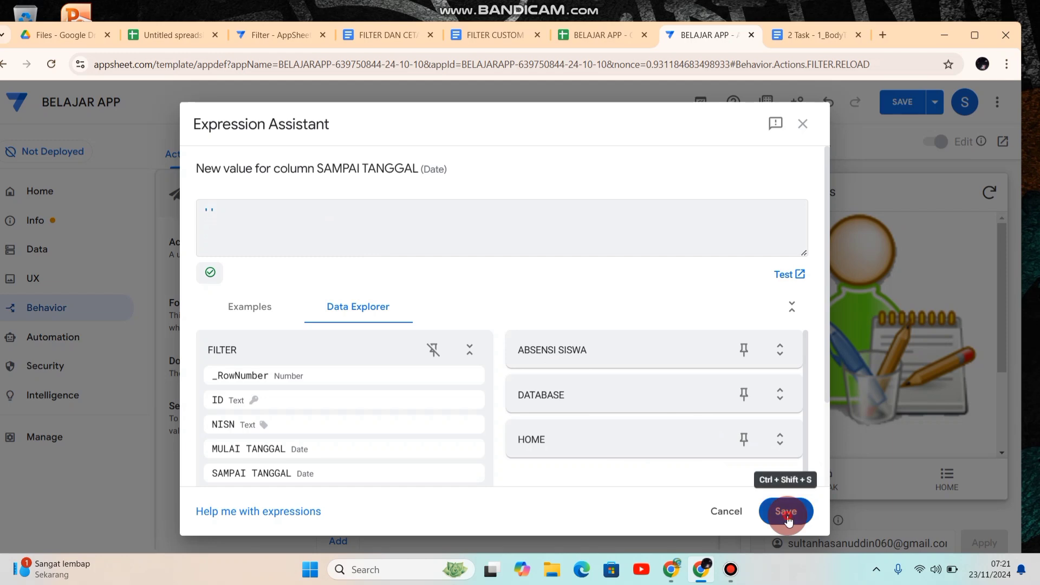
click(606, 500)
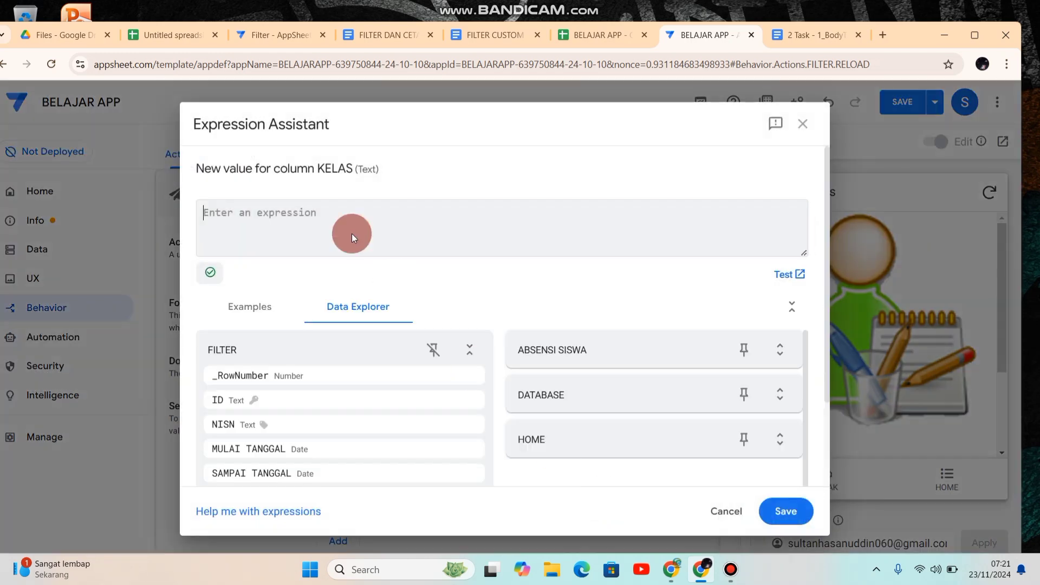
text(')
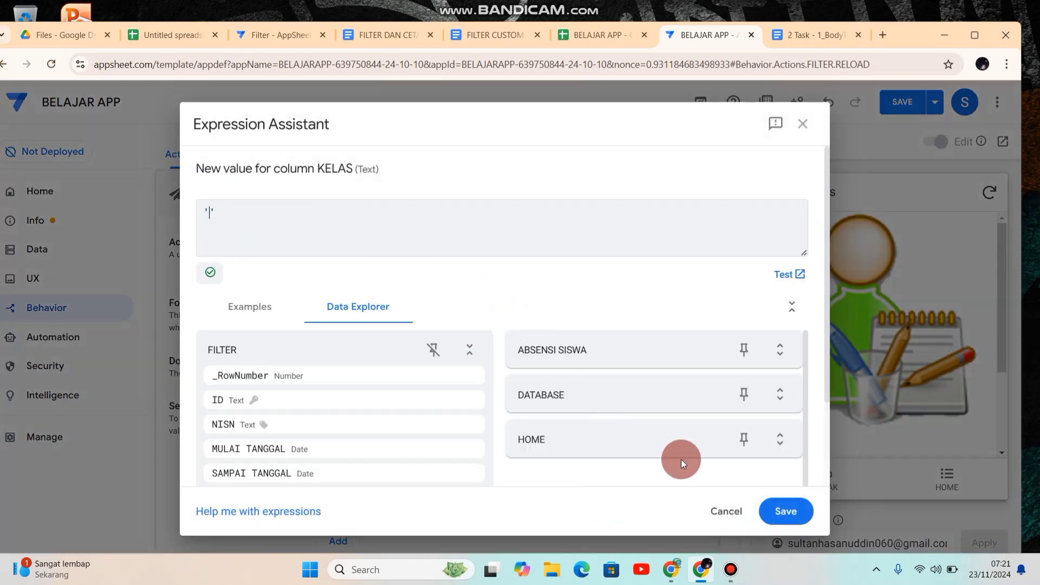
click(787, 512)
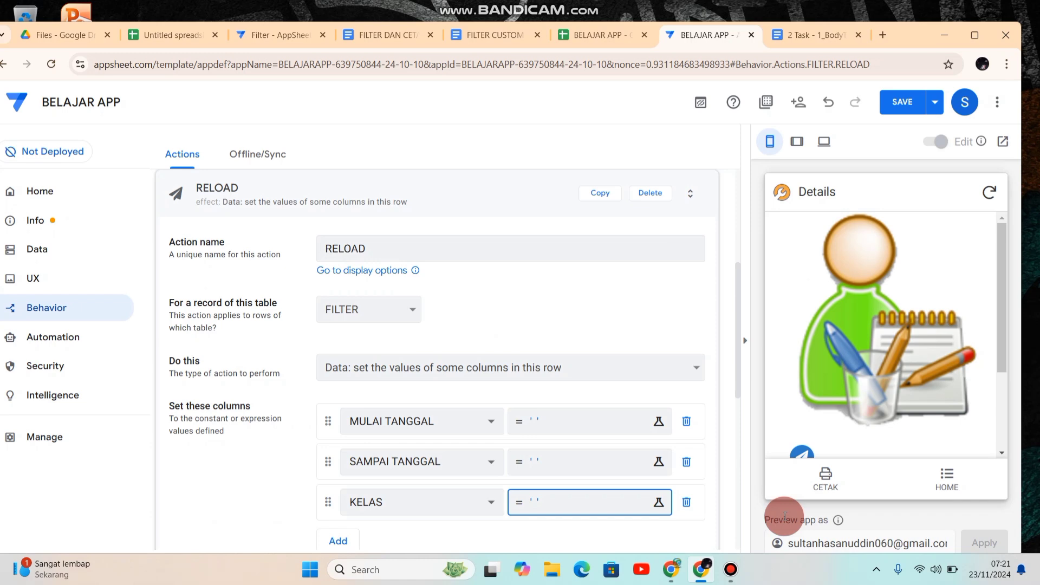
click(903, 109)
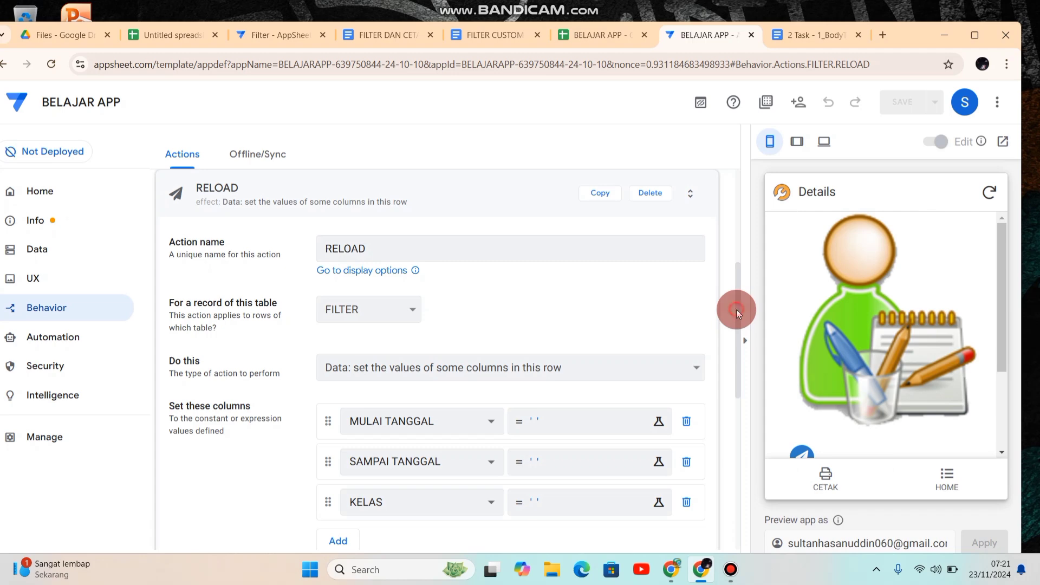
Step: Find icons with "relo", give the RELOAD action the thin two-arrow loop icon, and save the app
drag(736, 310, 752, 427)
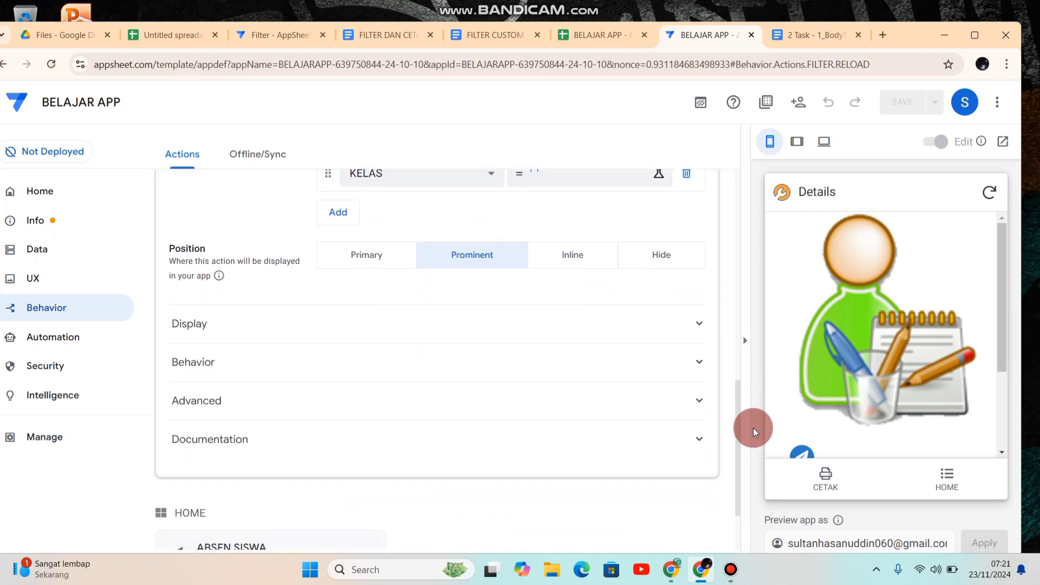
click(454, 328)
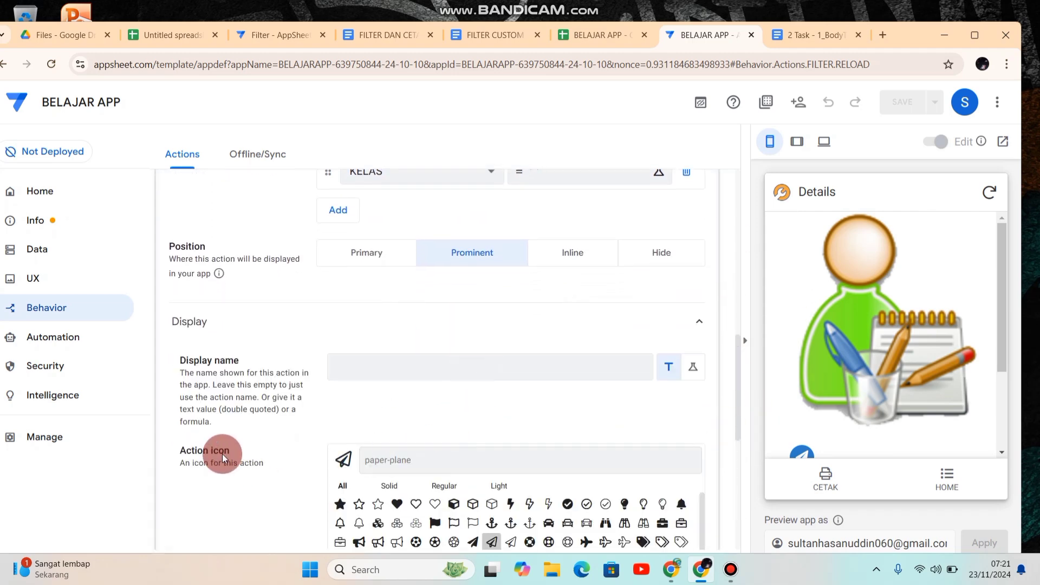
click(430, 465)
text(re)
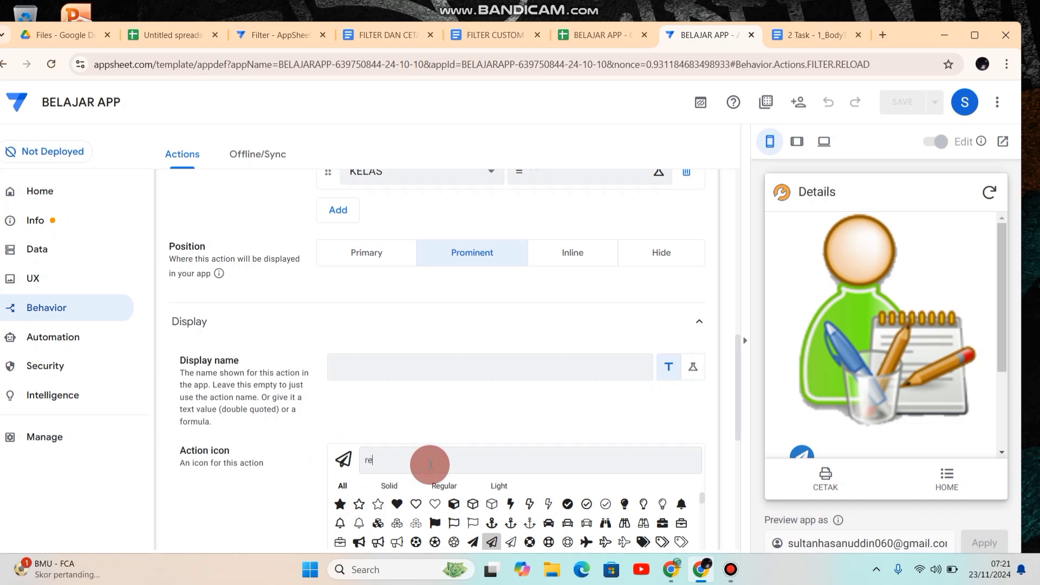
text(lo)
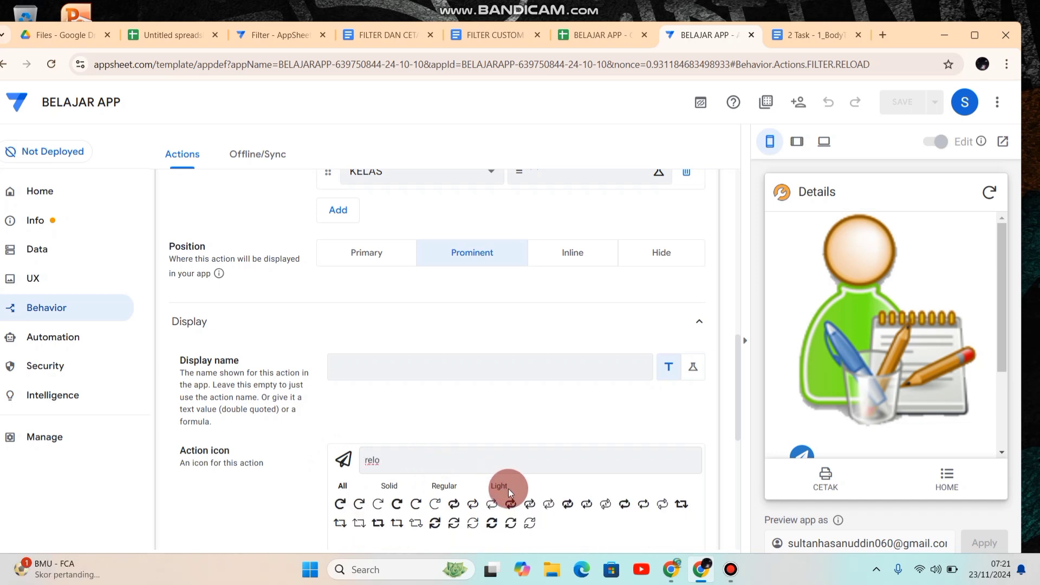
click(492, 506)
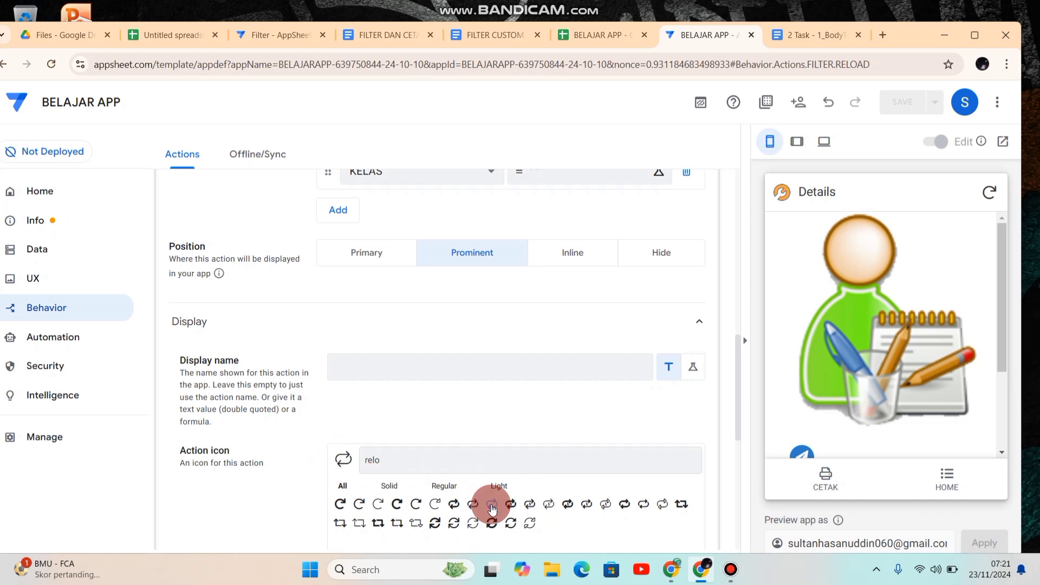
click(898, 105)
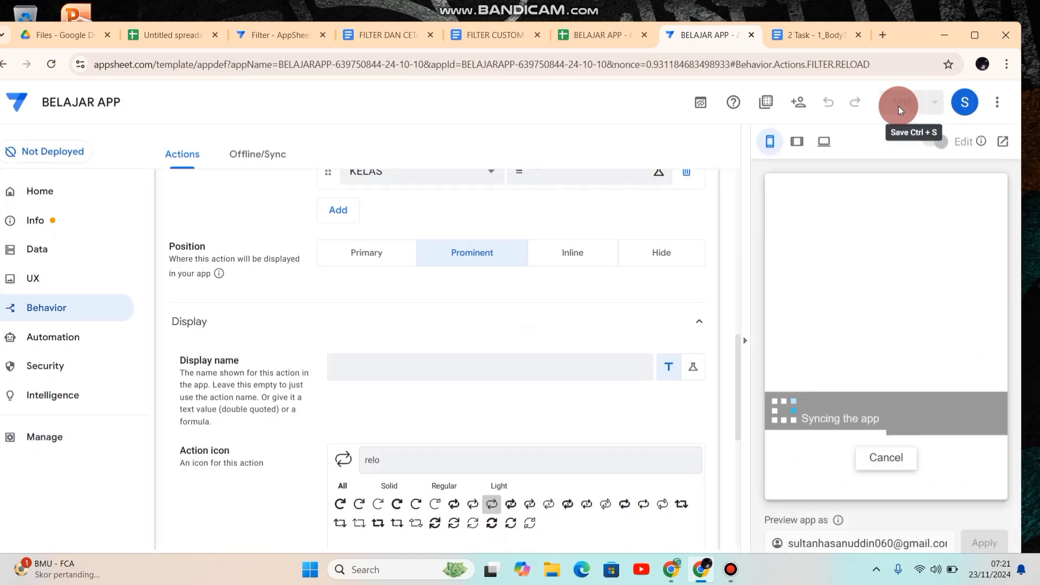
Step: Show the CETAK view in the tablet-size app preview and test the RELOAD action on the filter
click(821, 474)
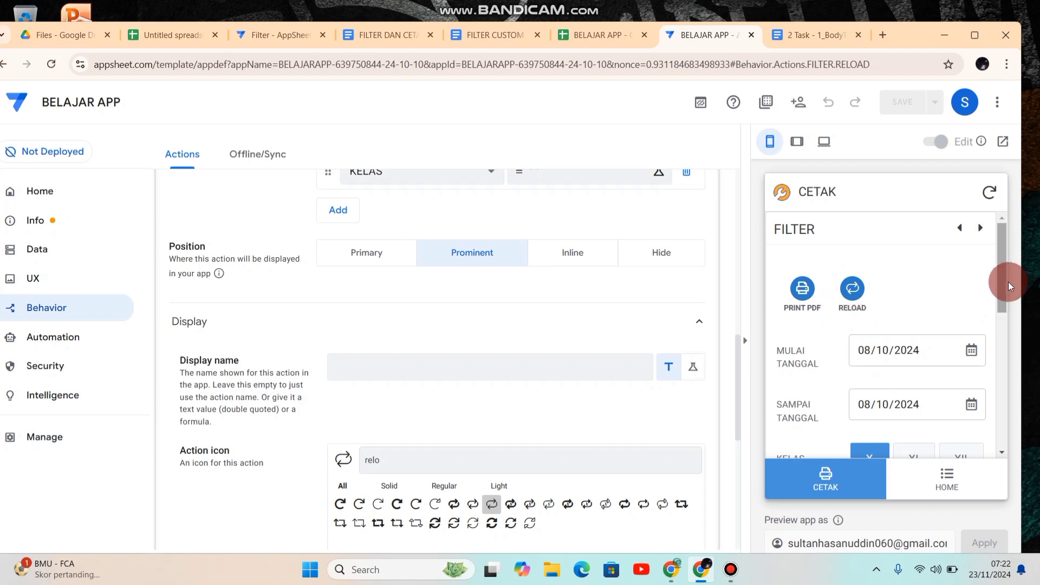
mouse_move(1004, 268)
mouse_down()
mouse_move(1004, 297)
mouse_move(1004, 262)
mouse_up()
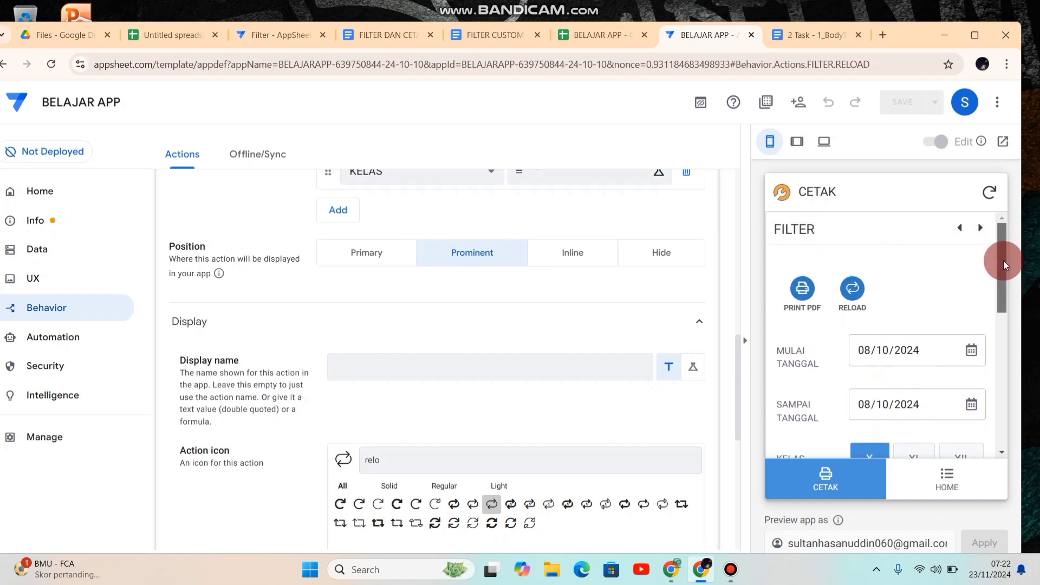
click(796, 142)
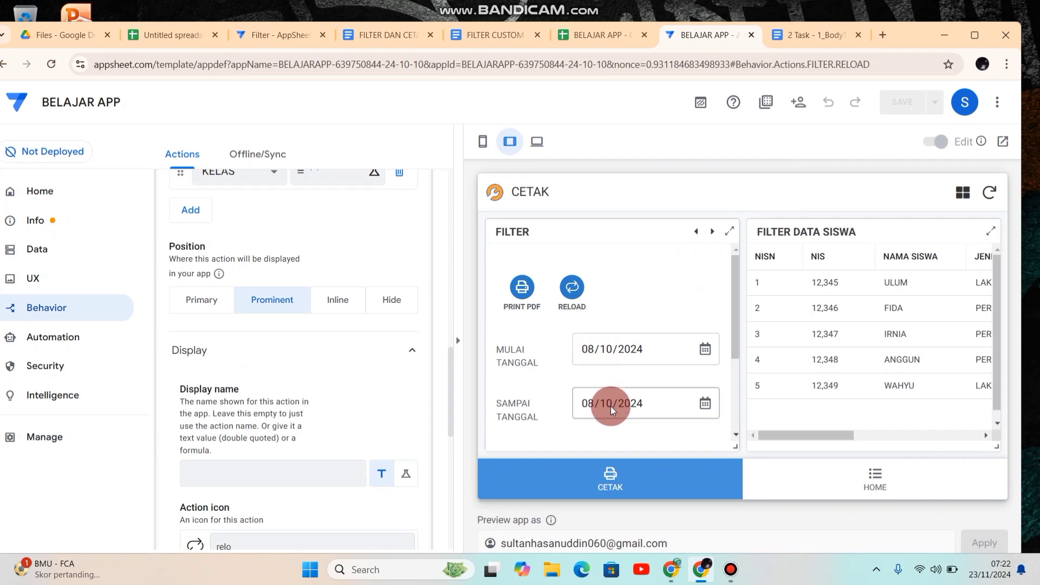
click(575, 293)
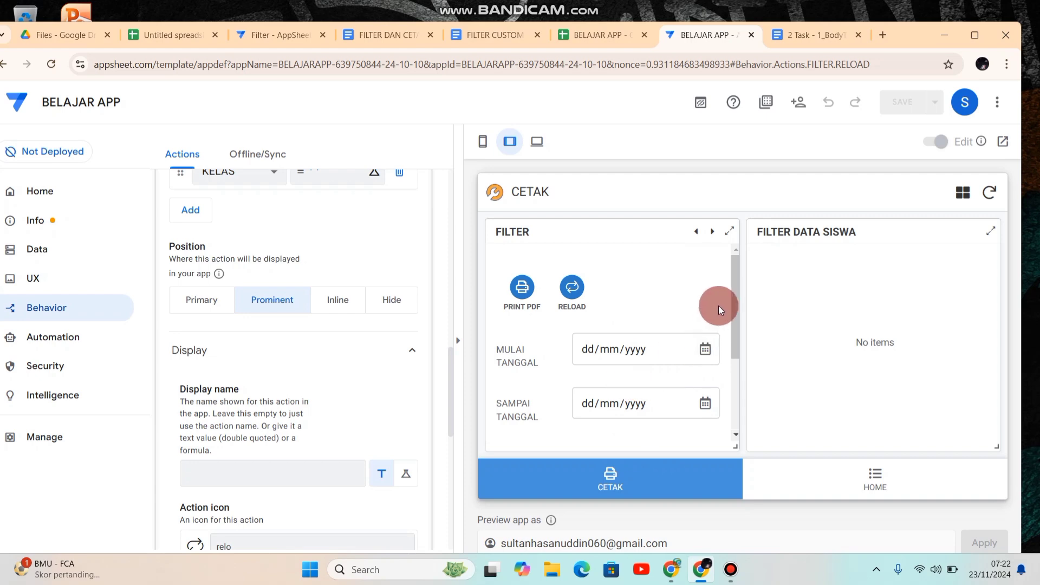
mouse_move(736, 304)
mouse_down()
mouse_move(744, 386)
mouse_move(736, 299)
mouse_up()
click(631, 347)
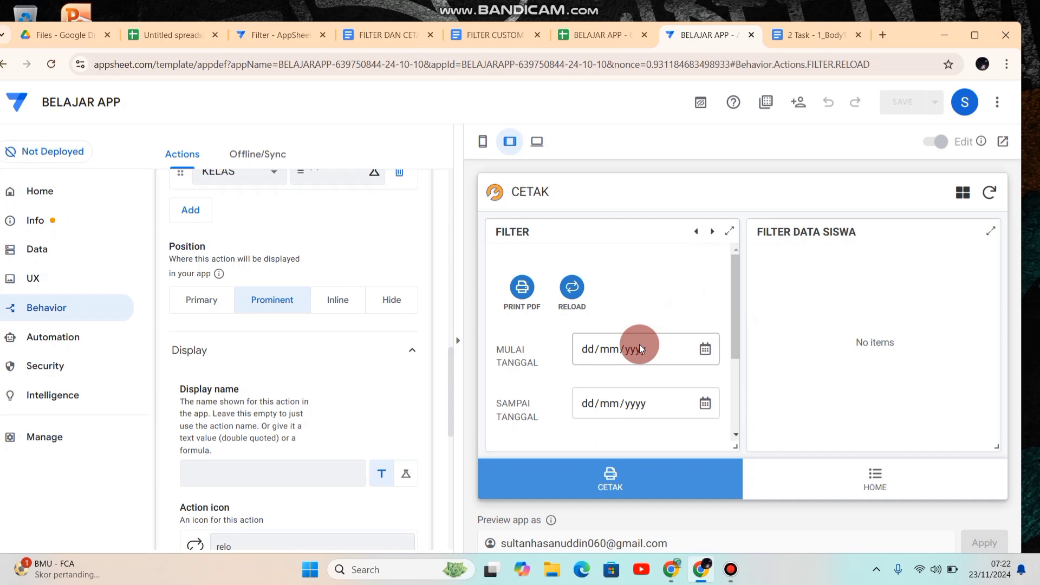
click(578, 297)
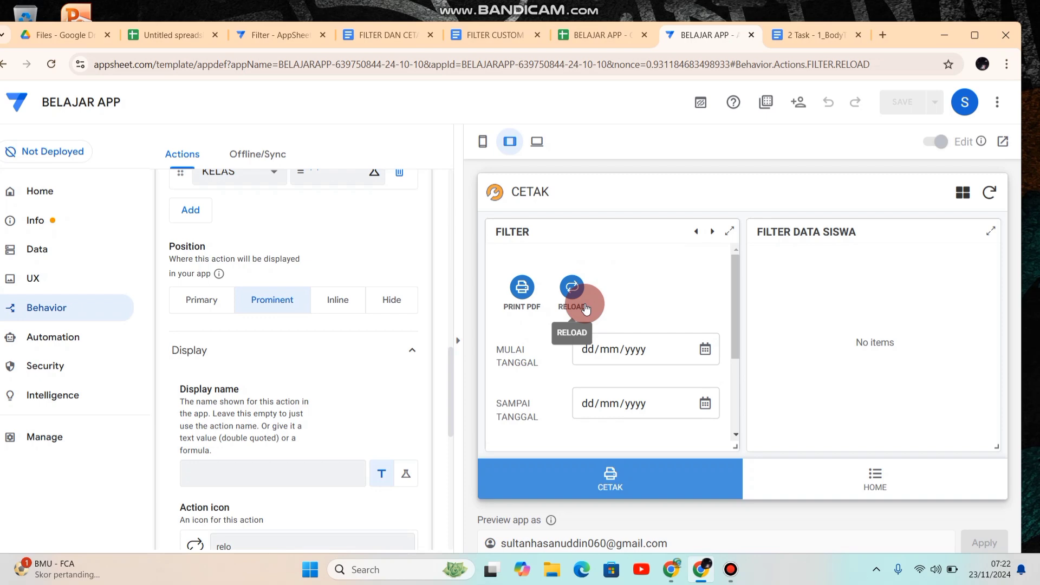
click(607, 367)
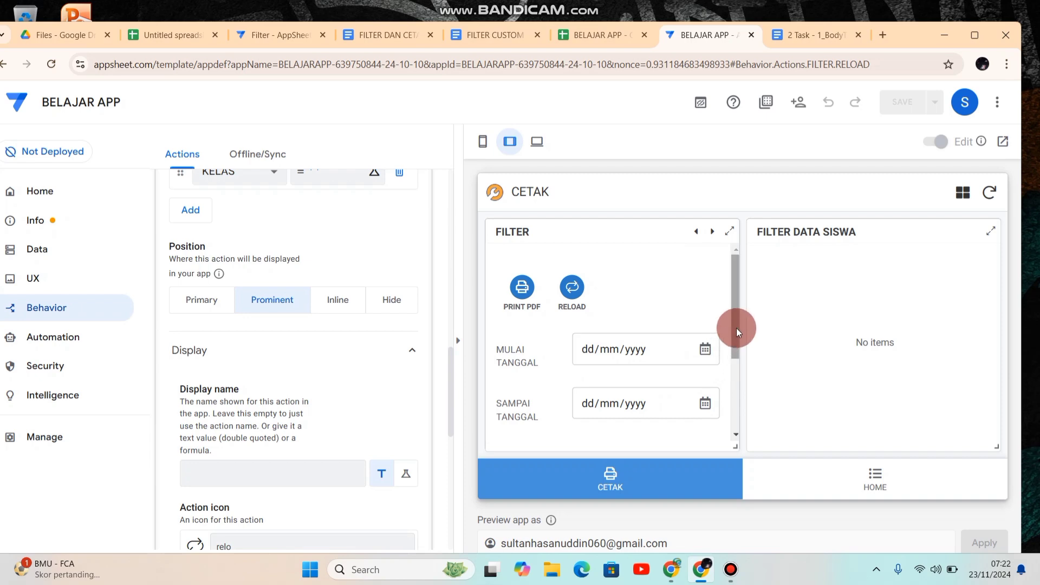
drag(736, 327, 736, 282)
Step: Set the filter's MULAI TANGGAL to 08/10/2024 in the previewed CETAK view
click(701, 345)
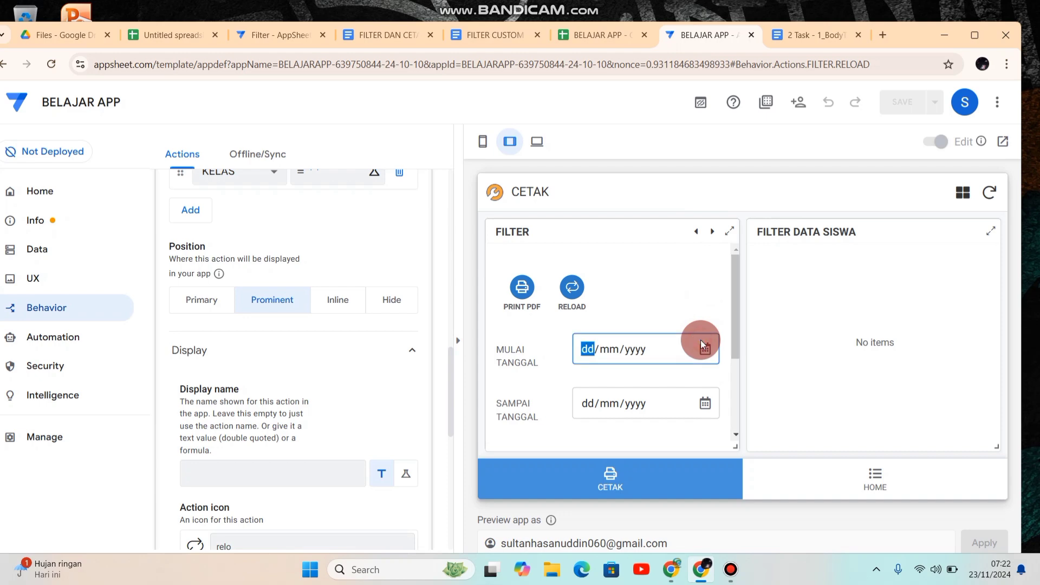
click(703, 345)
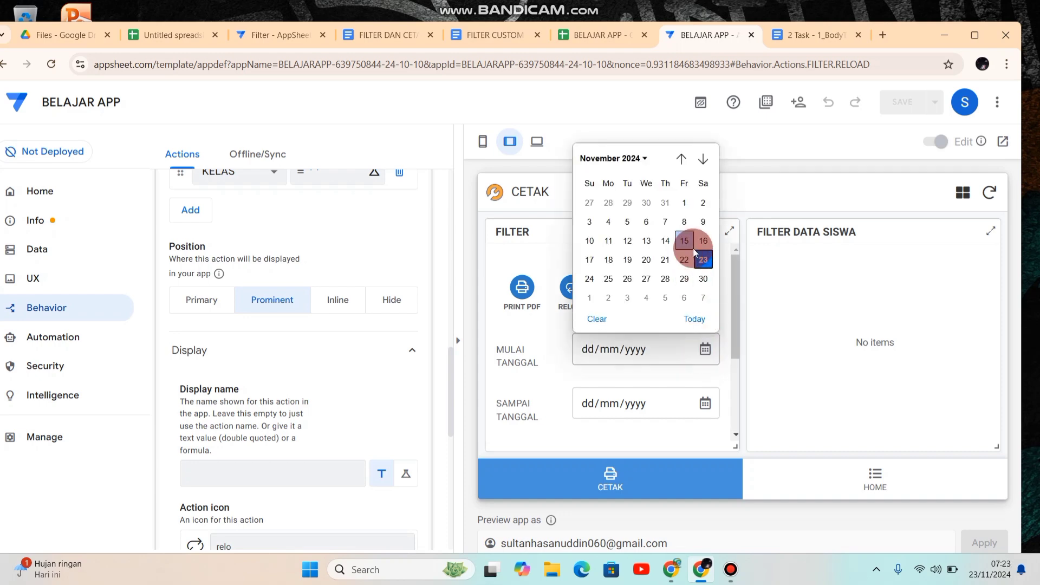
click(649, 160)
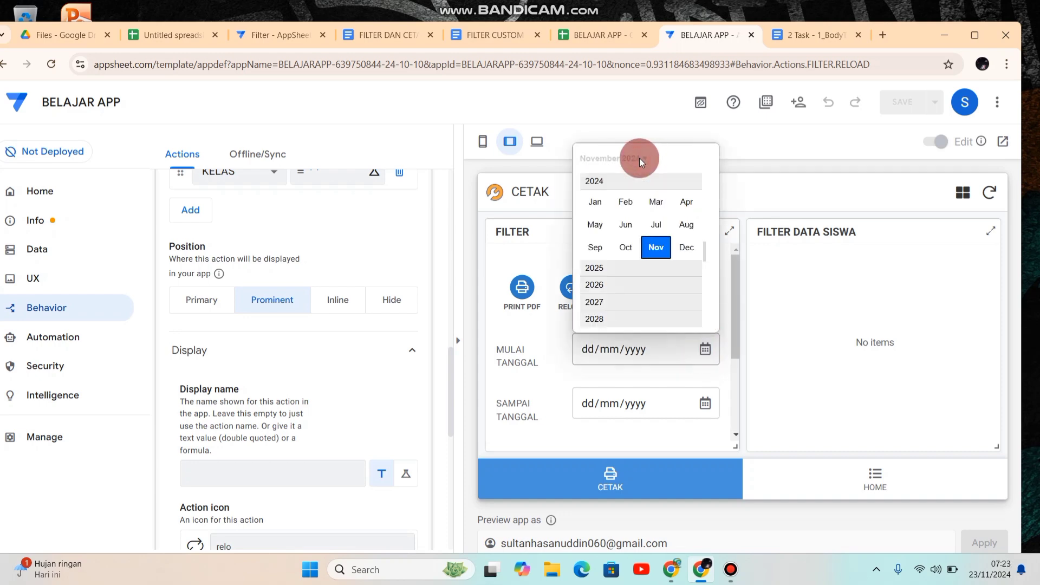
click(628, 254)
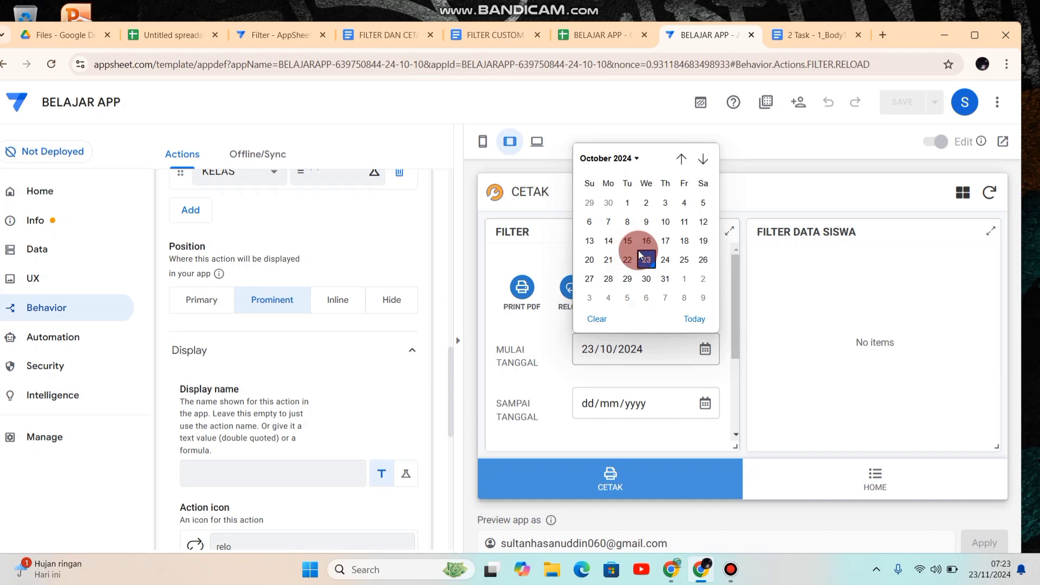
click(629, 223)
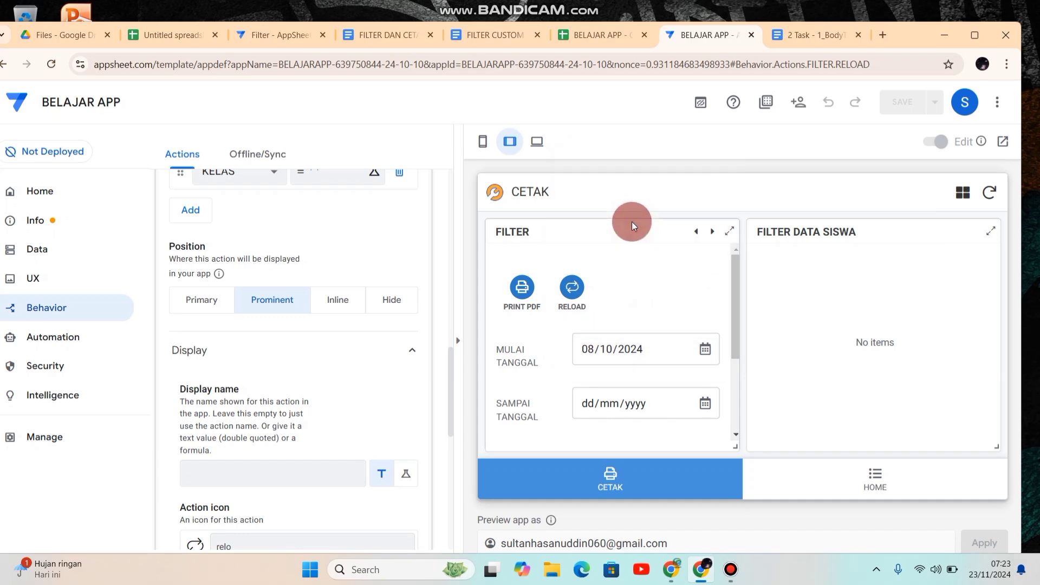
Step: Set the filter's SAMPAI TANGGAL to 09/10/2024 in the previewed CETAK view
click(695, 402)
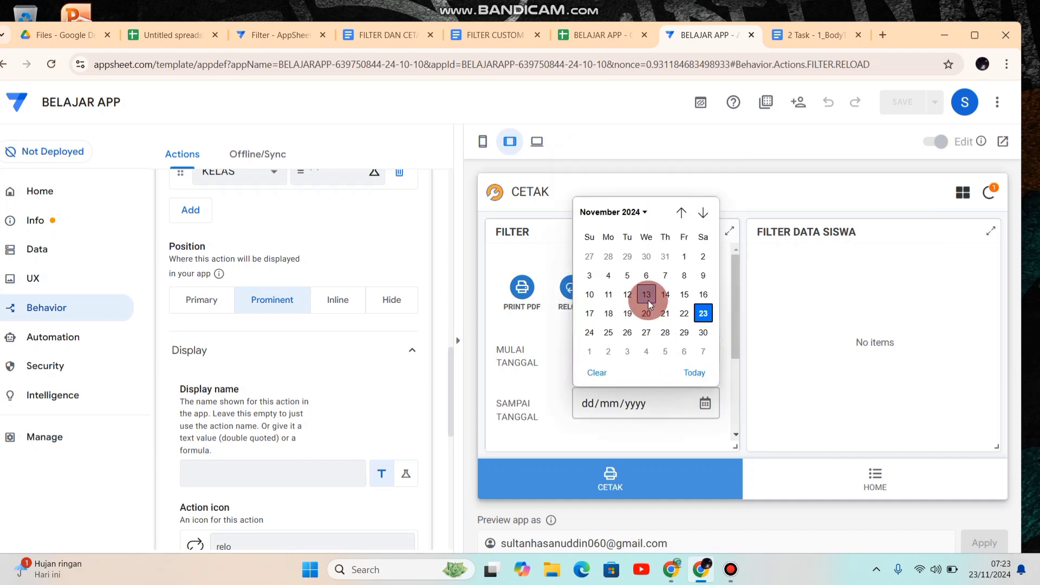
click(643, 212)
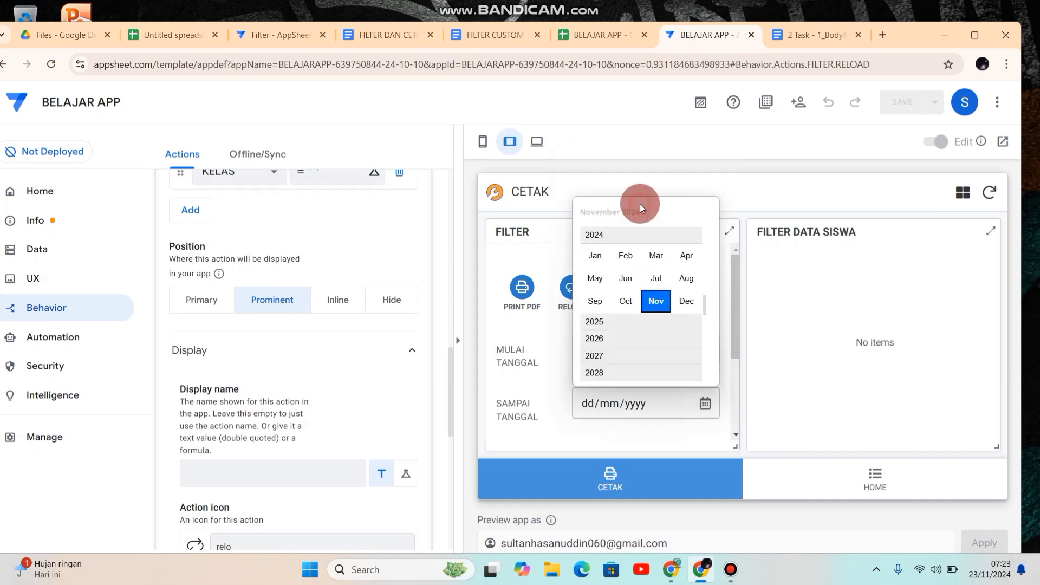
click(629, 299)
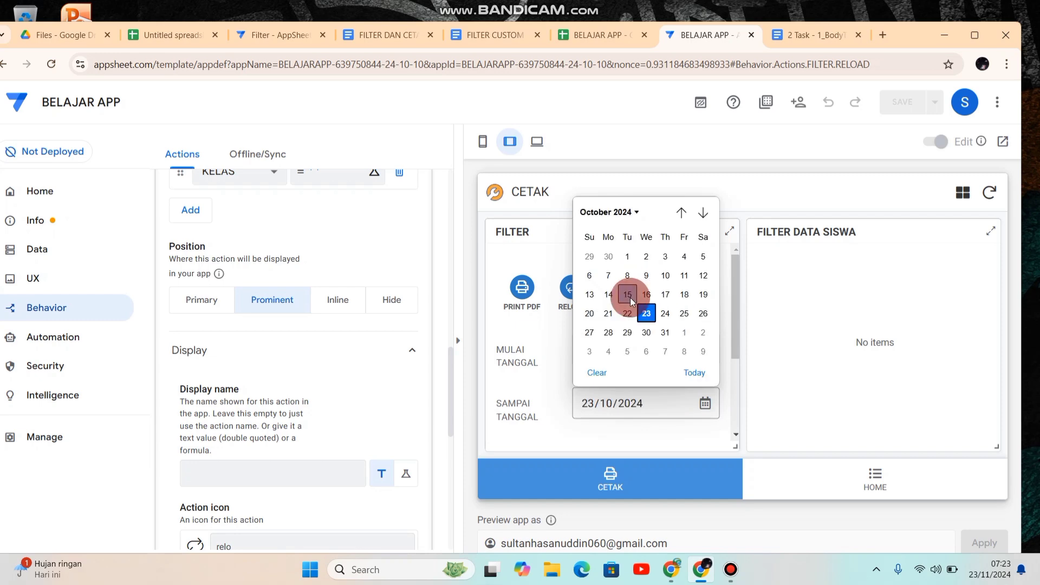
click(646, 276)
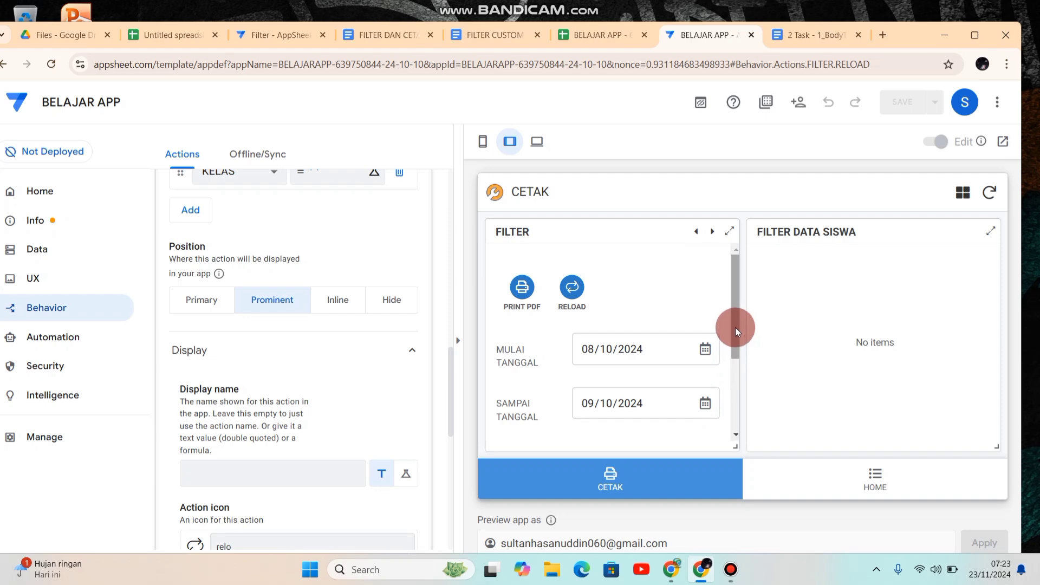
Step: Filter the student data by KELAS X, and switch the KELAS filter to XI
drag(736, 327, 736, 397)
click(610, 345)
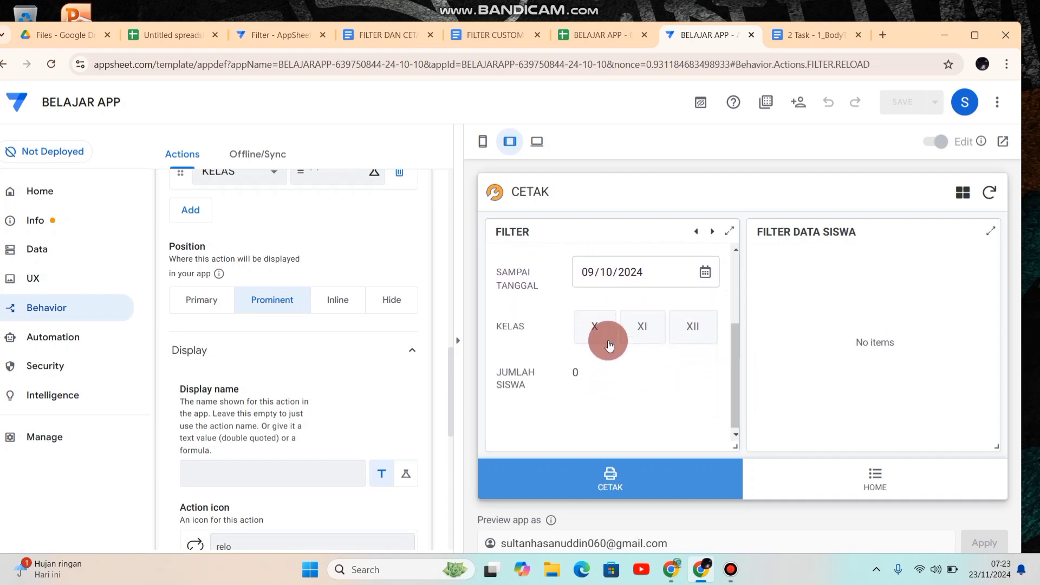
click(580, 386)
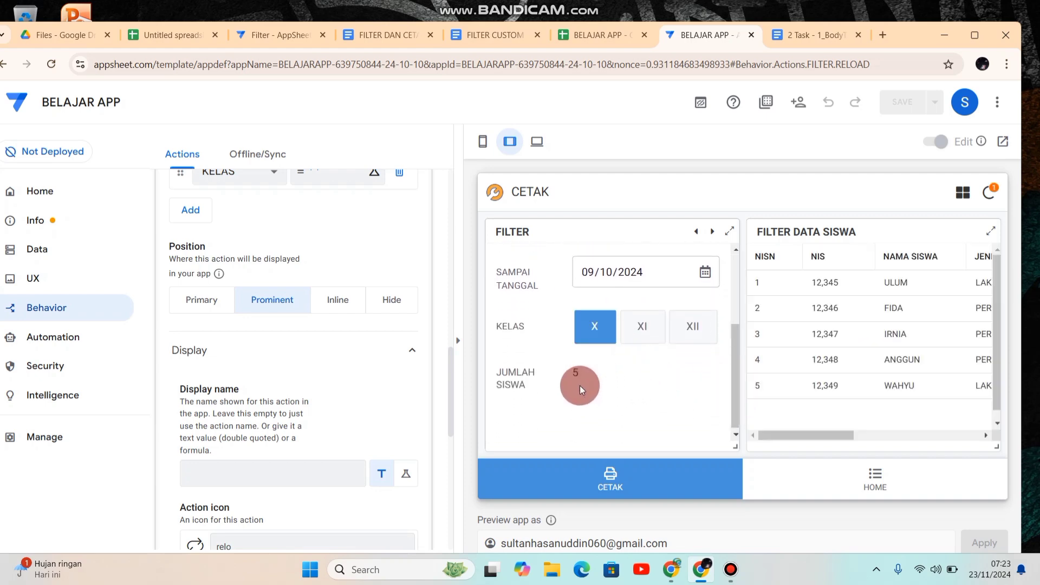
click(648, 336)
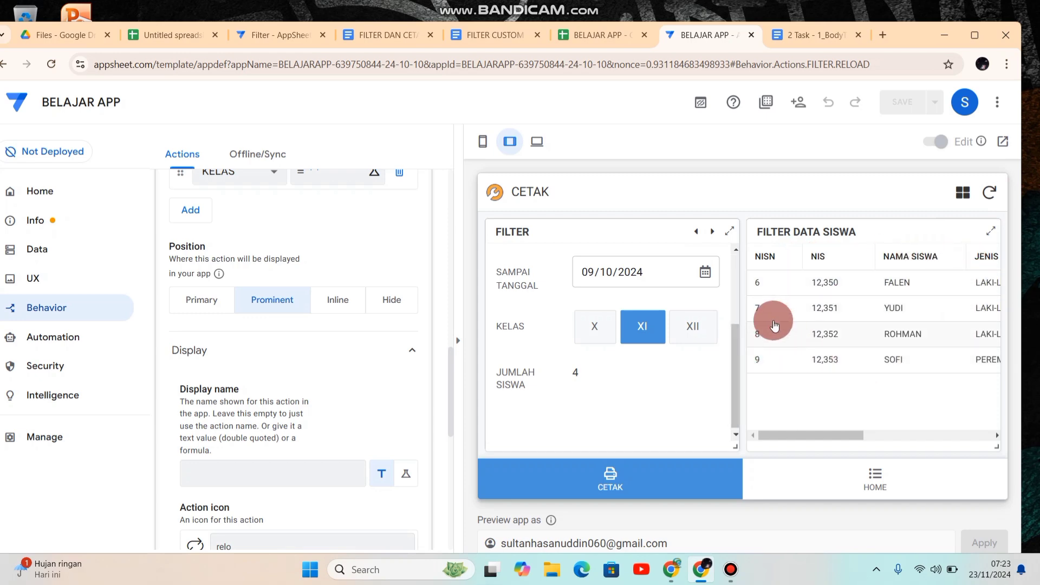
Step: Generate the attendance PDF for the filtered class XI data with PRINT PDF, and open the resulting download file
drag(736, 349, 729, 271)
drag(739, 347, 528, 293)
click(526, 290)
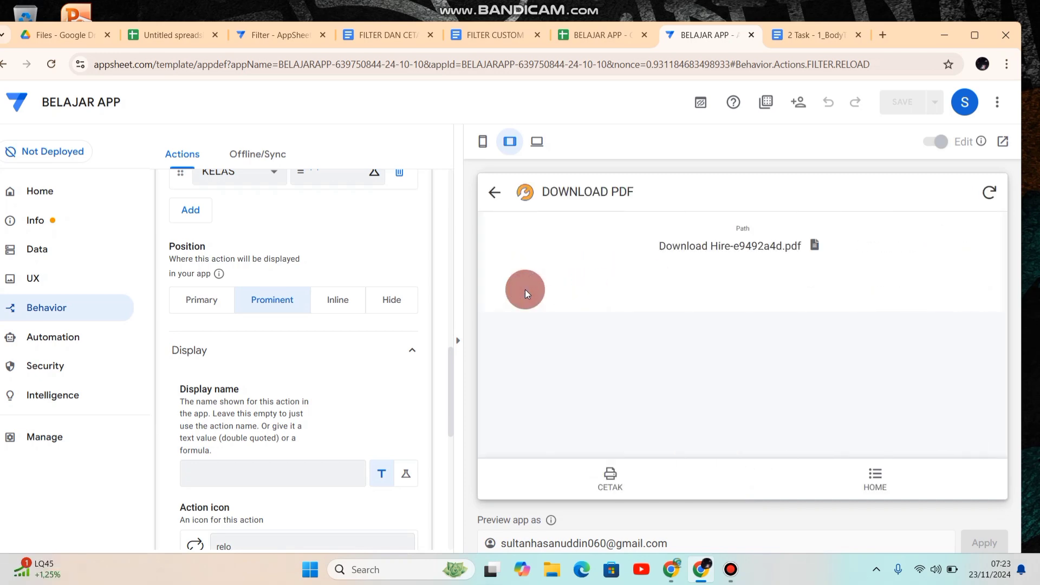
click(723, 246)
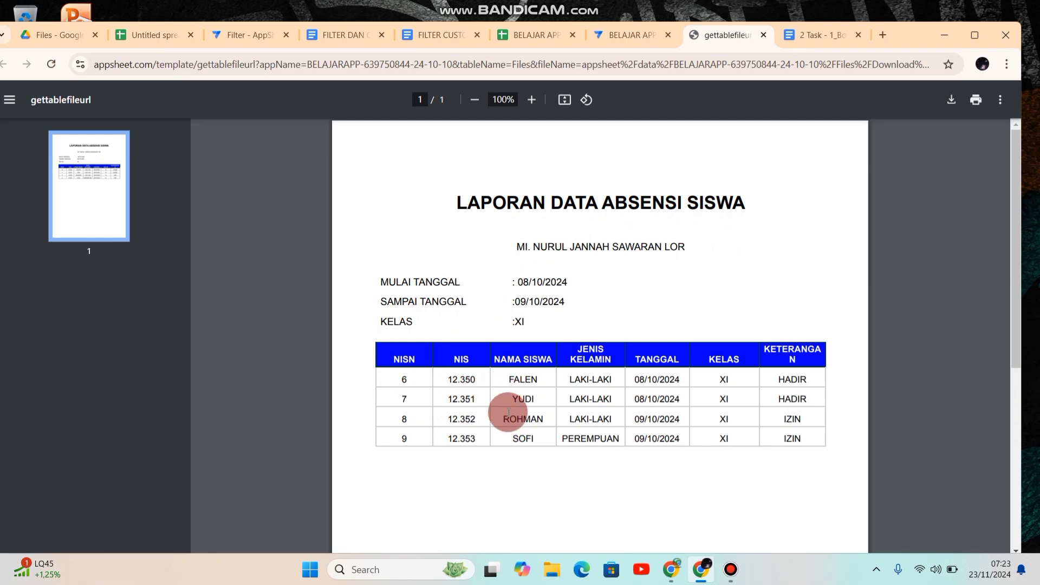
Step: Compare the attendance PDF with the filtered student data in the CETAK view, and close the PDF
click(607, 38)
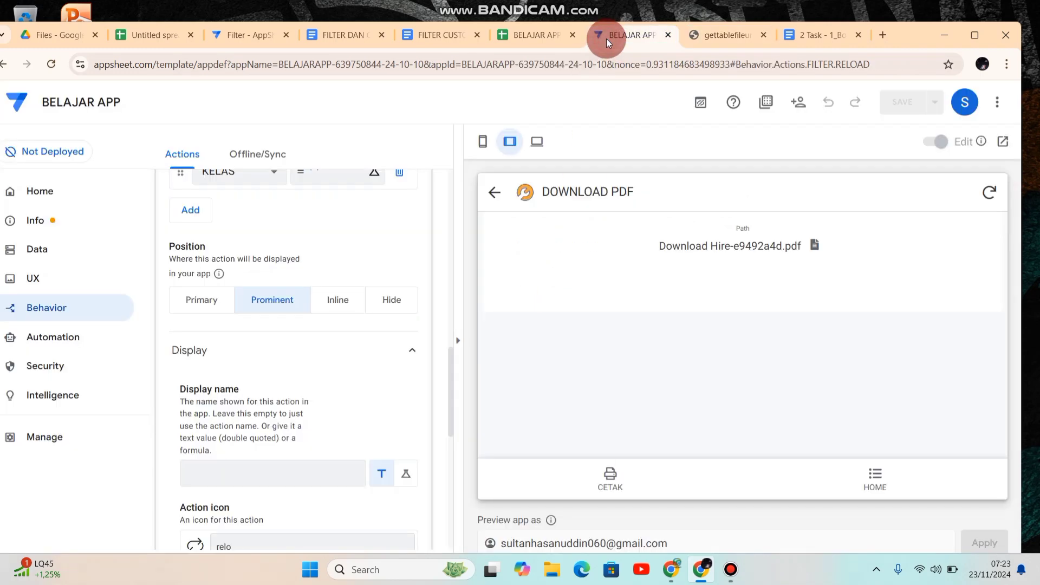
click(609, 476)
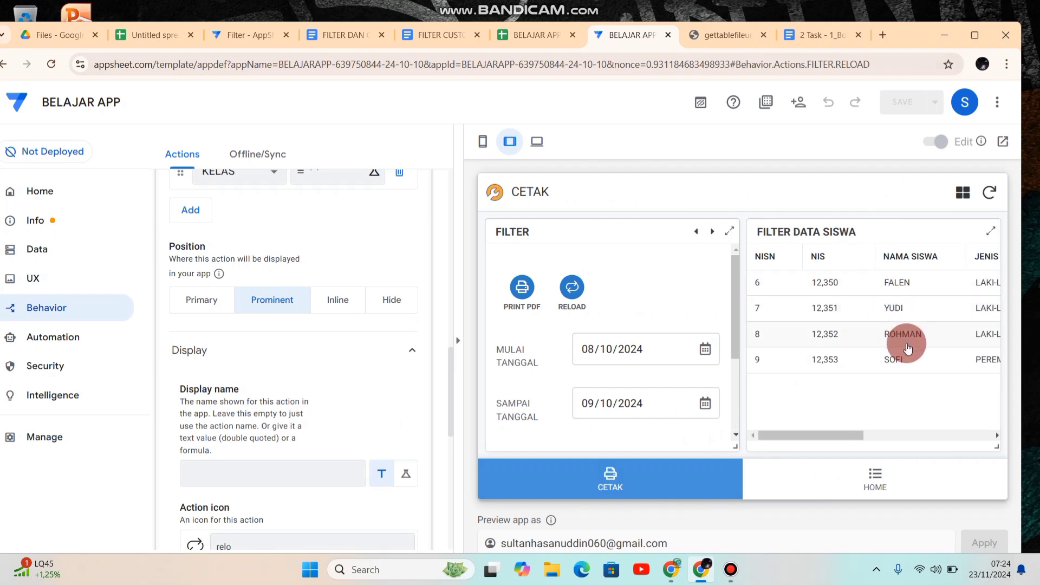
click(719, 35)
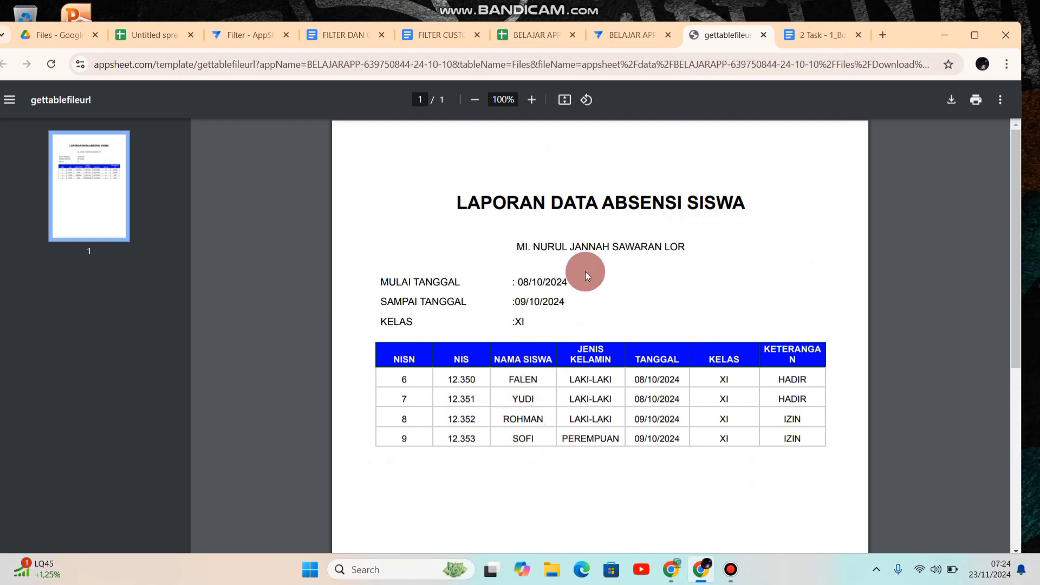
click(764, 35)
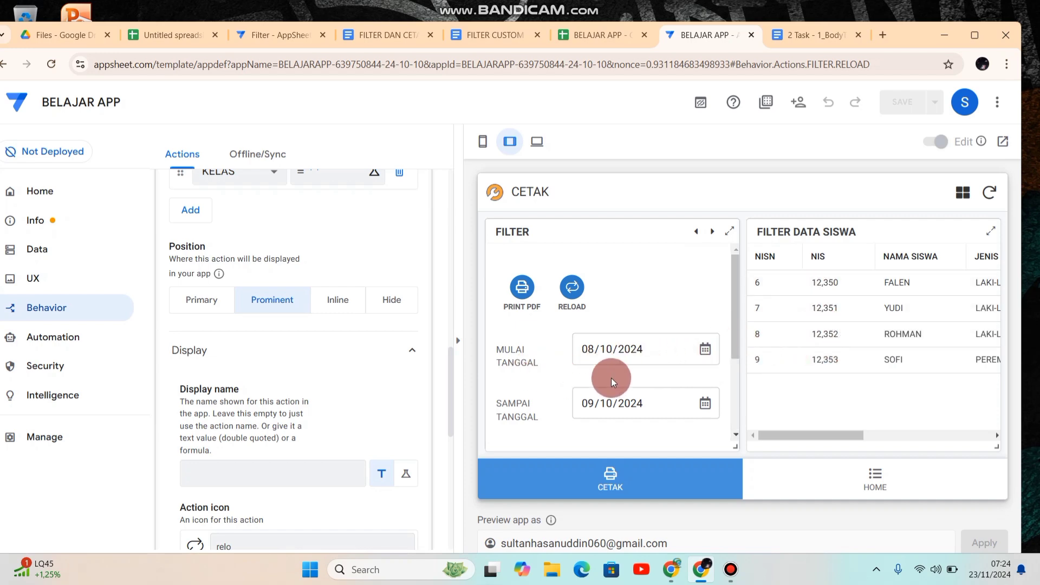
drag(734, 304, 735, 385)
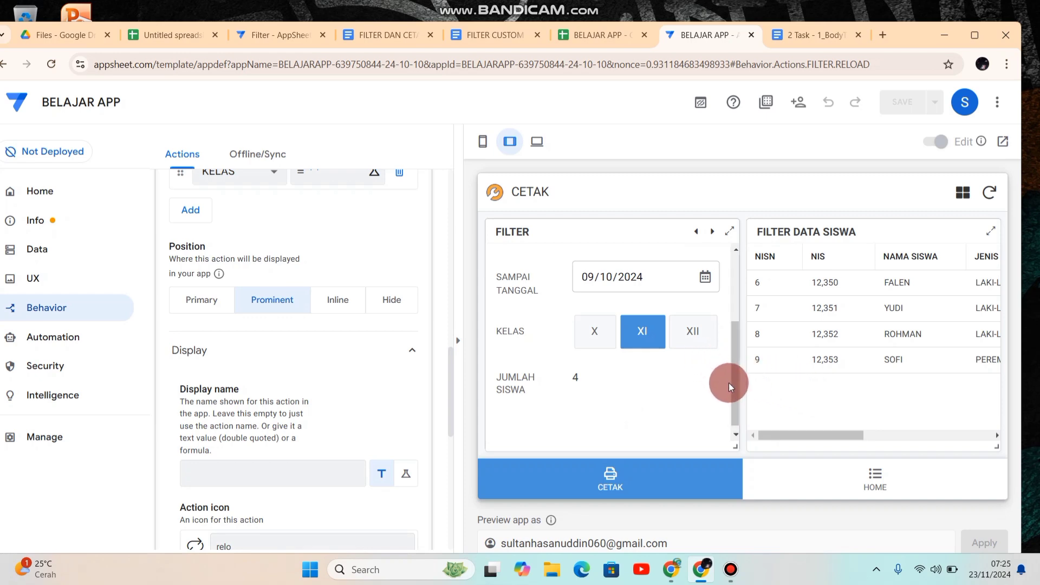
drag(737, 390, 737, 317)
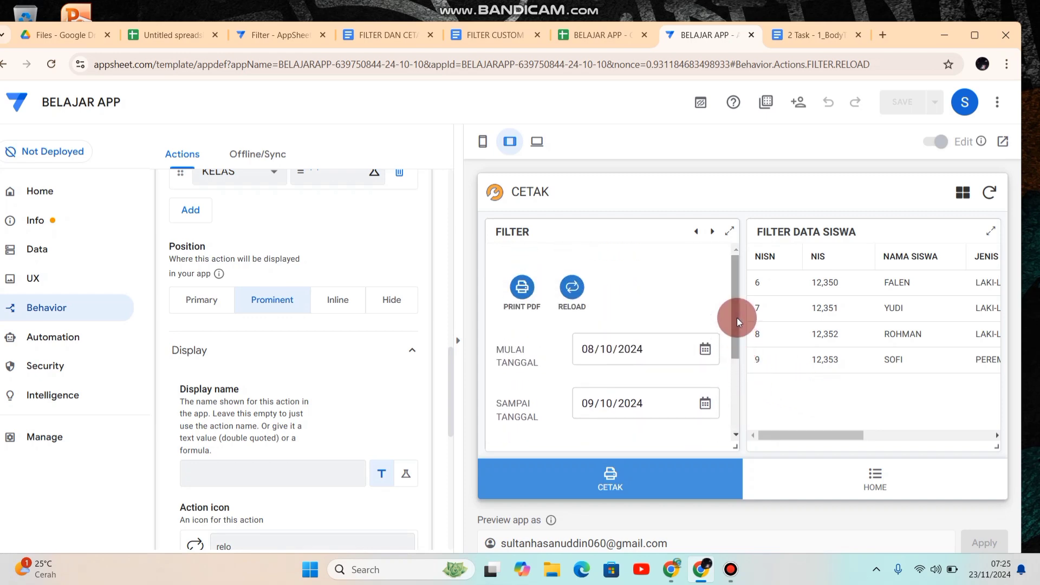